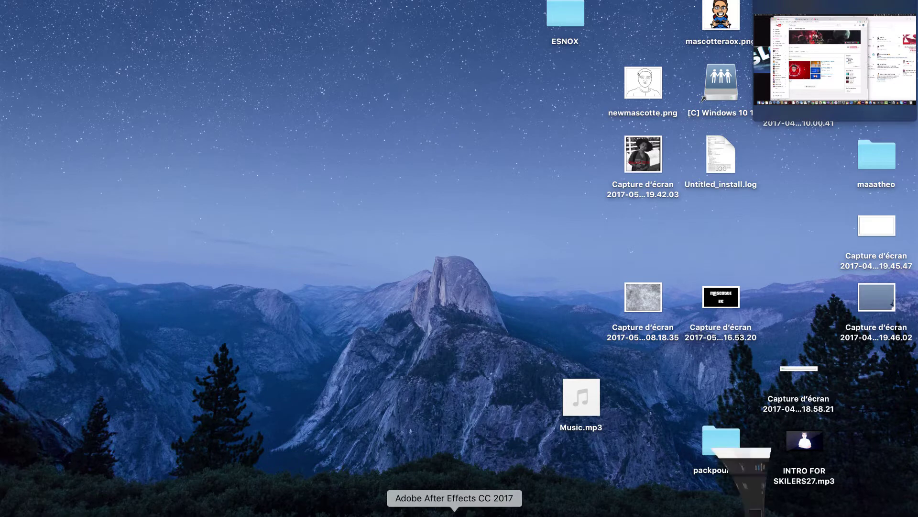
- Switch to After Effects and import maaatheo.aec from the maaatheo folder in Bureau
click(453, 513)
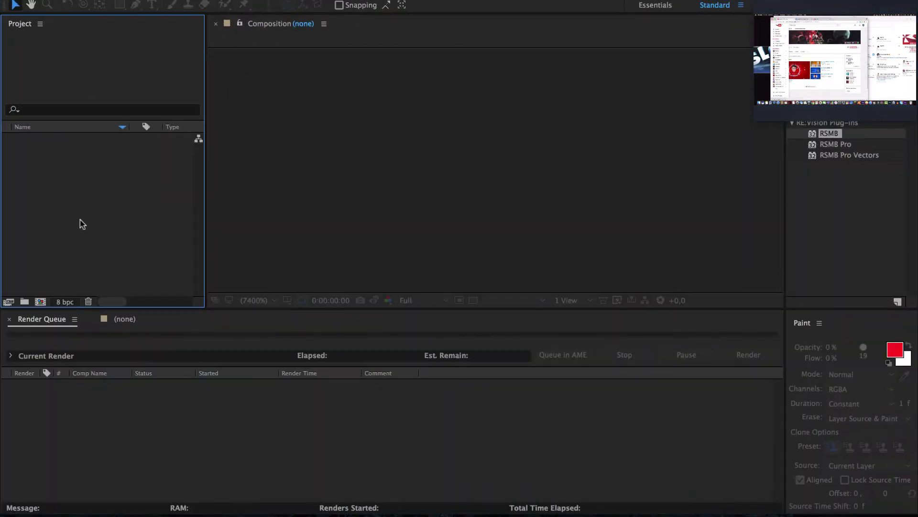
double_click(80, 220)
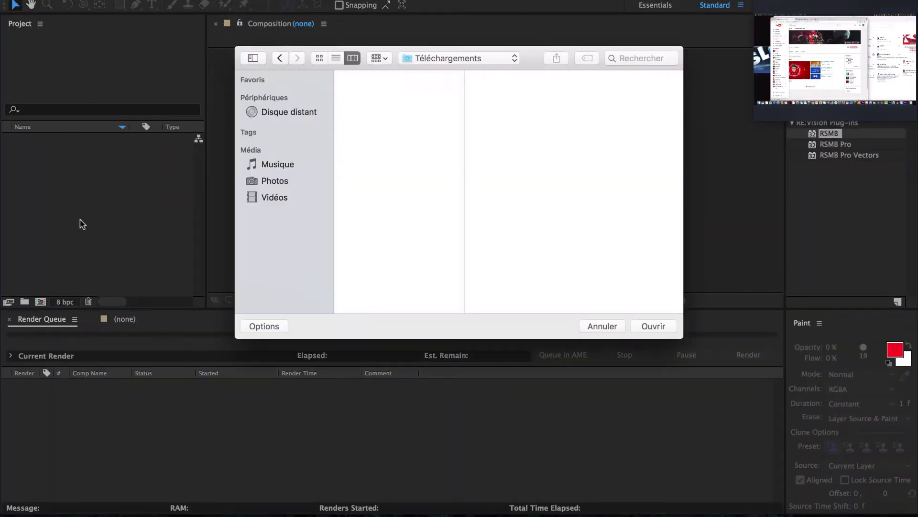
click(461, 59)
click(600, 278)
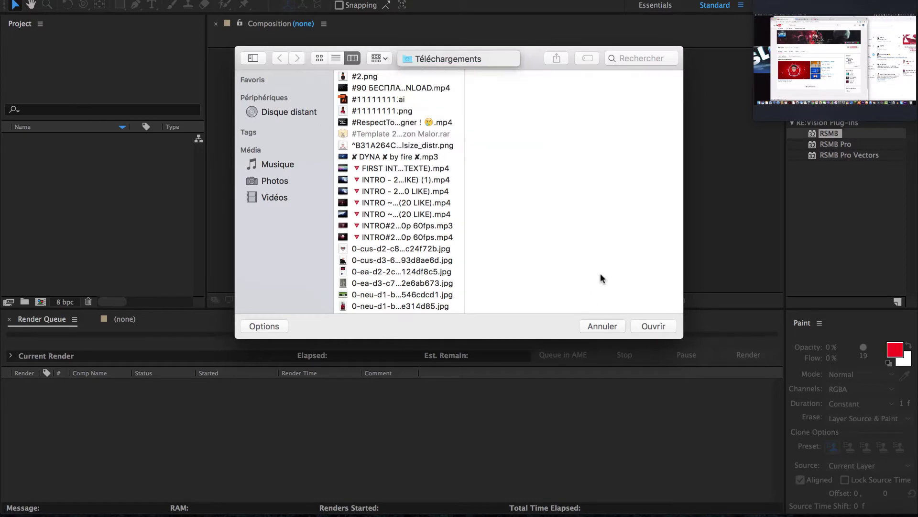
click(446, 55)
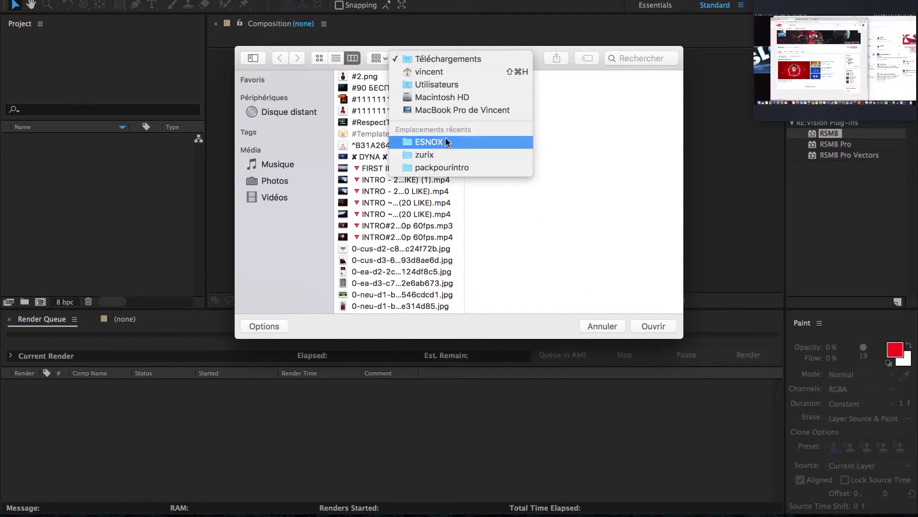
click(612, 193)
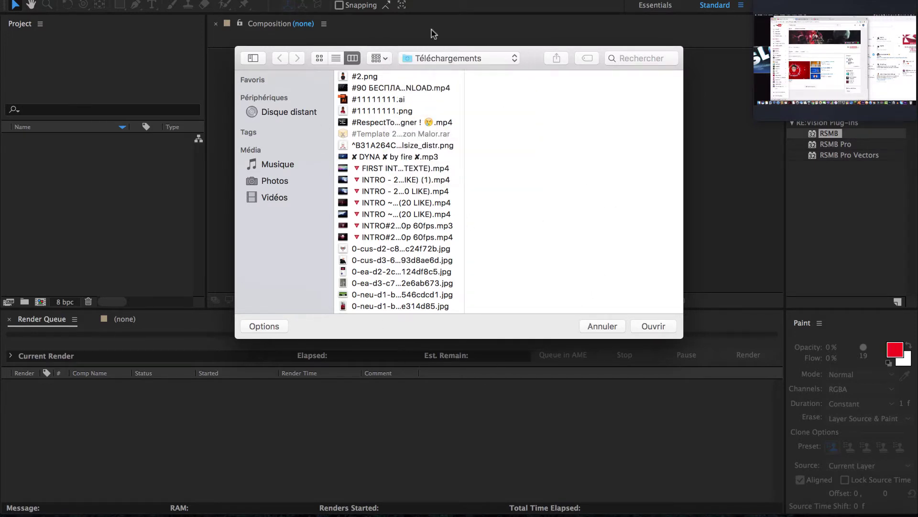
click(430, 57)
click(428, 73)
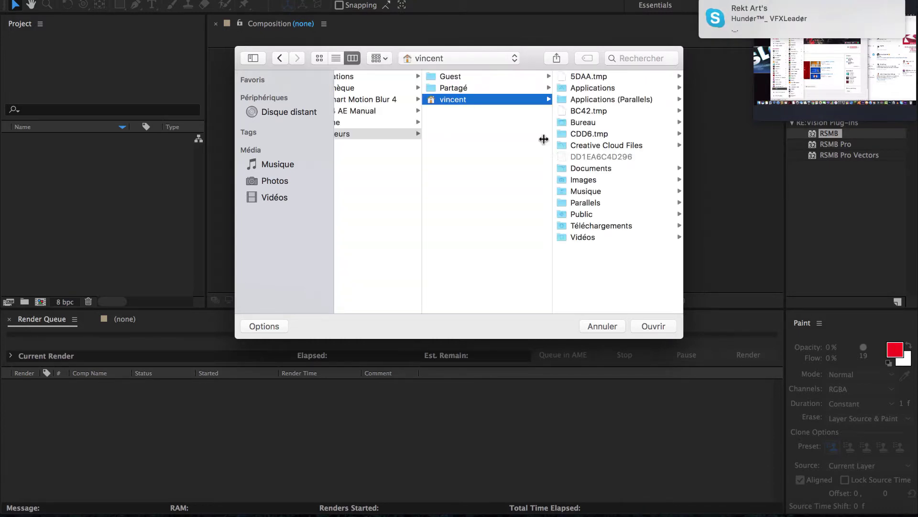
click(597, 123)
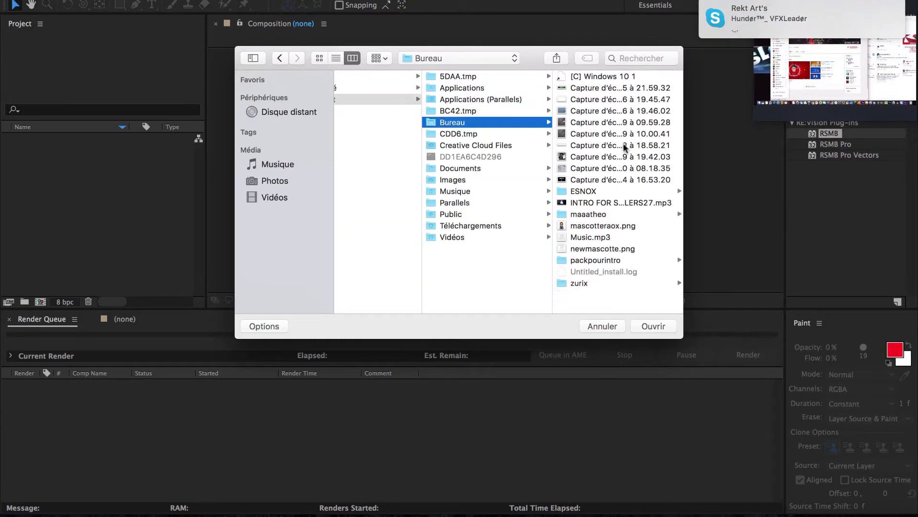
click(611, 216)
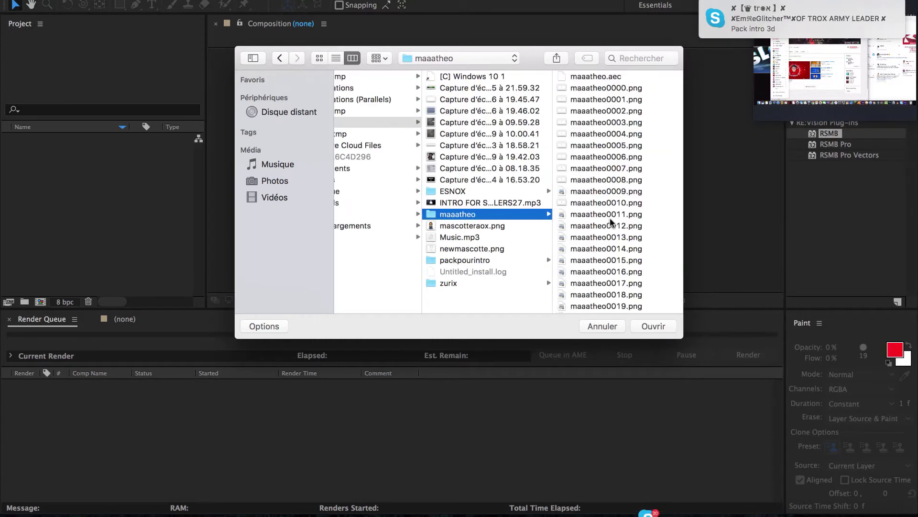
click(594, 77)
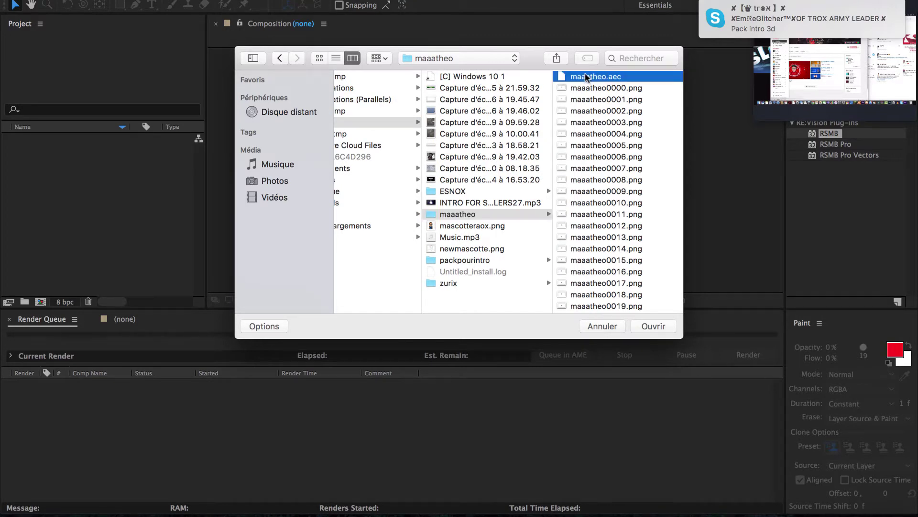
key(Return)
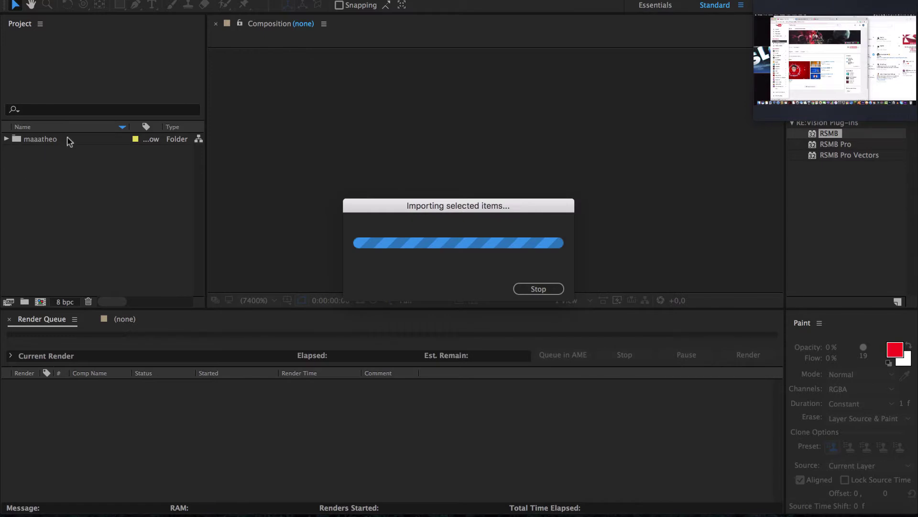
- Open the maaatheo composition from the imported maaatheo folder and preview it from the first frame
click(47, 142)
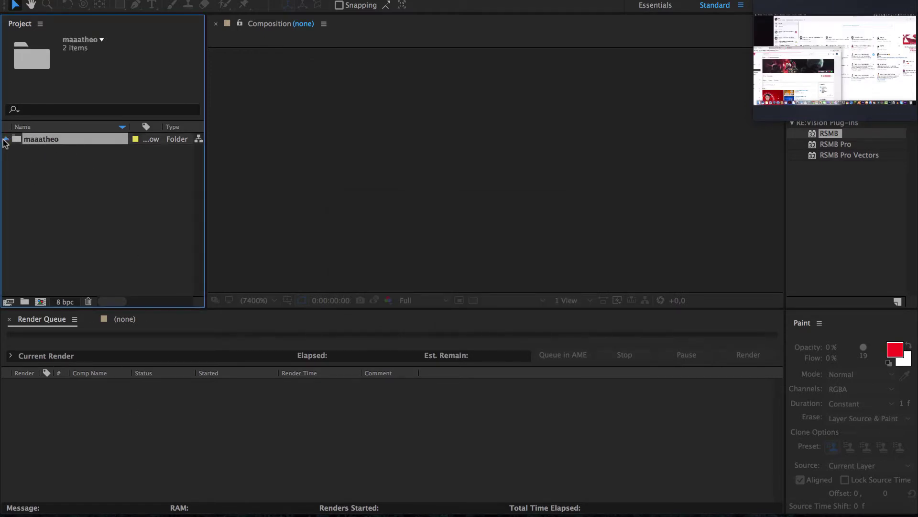
click(6, 139)
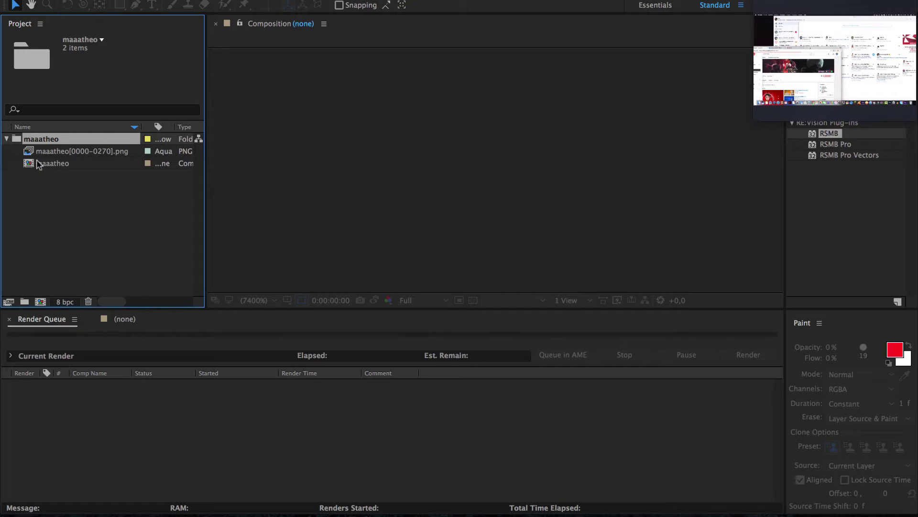
double_click(63, 166)
drag(412, 352, 315, 325)
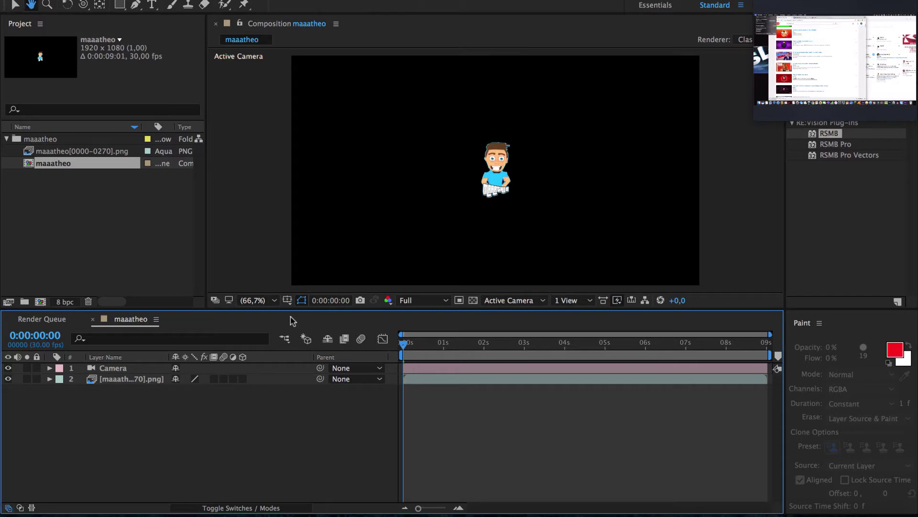
key(space)
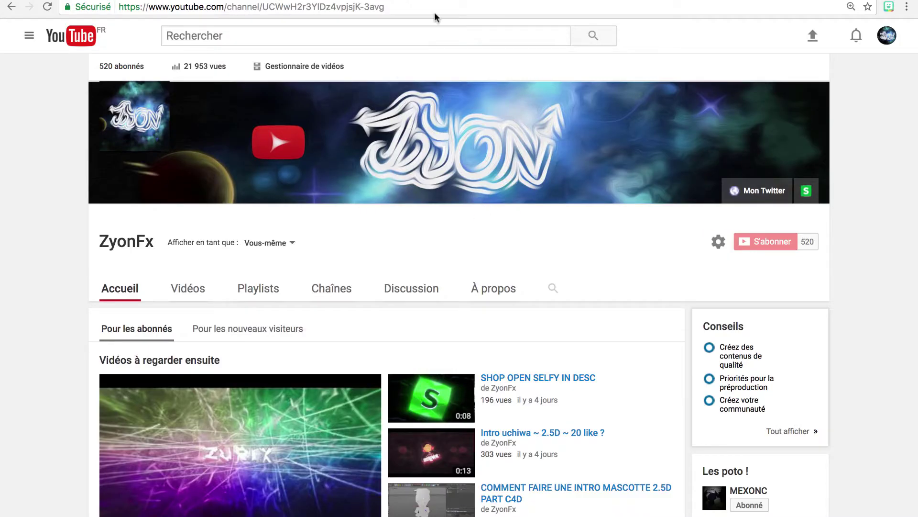
- Look over the YouTube channel page, switch back to After Effects and return the playhead to the composition's start
scroll(433, 297, down, 2)
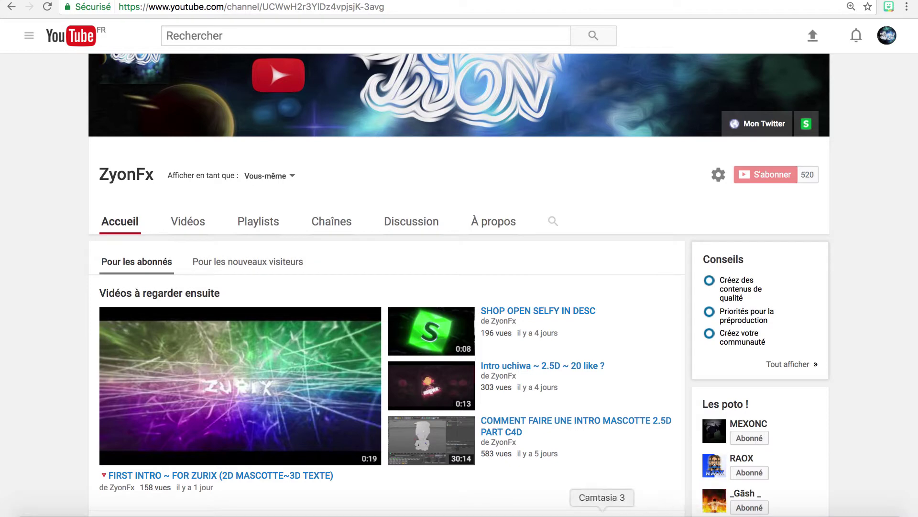
click(465, 513)
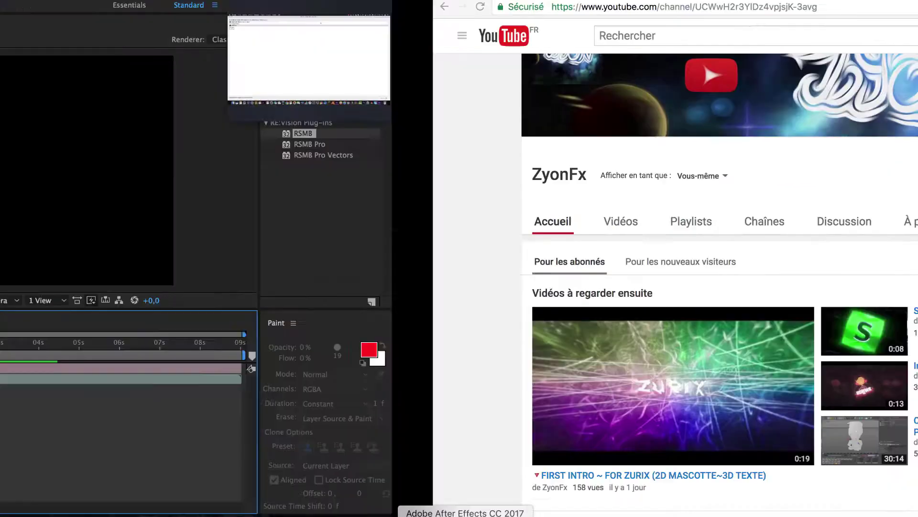
click(444, 345)
drag(444, 347, 369, 330)
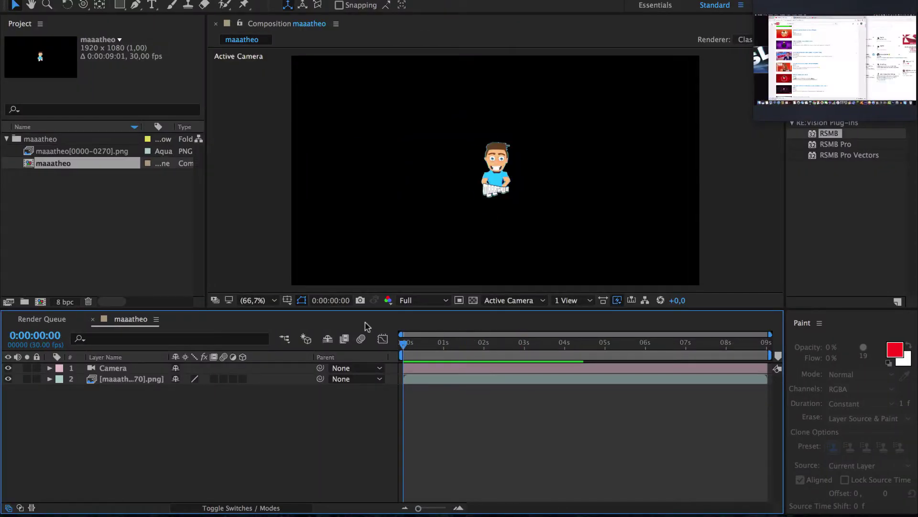
- Move the floating call window clear of the Effects & Presets search field
click(832, 1)
mouse_move(825, 5)
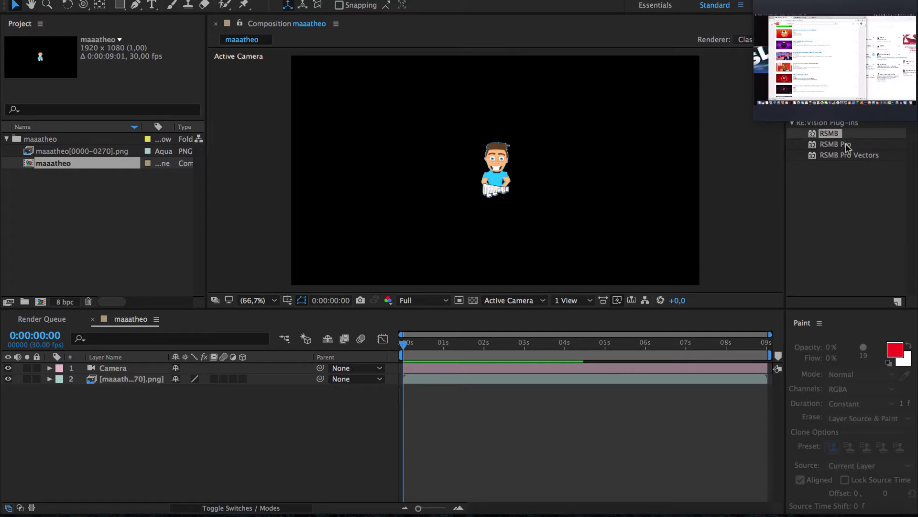
click(824, 180)
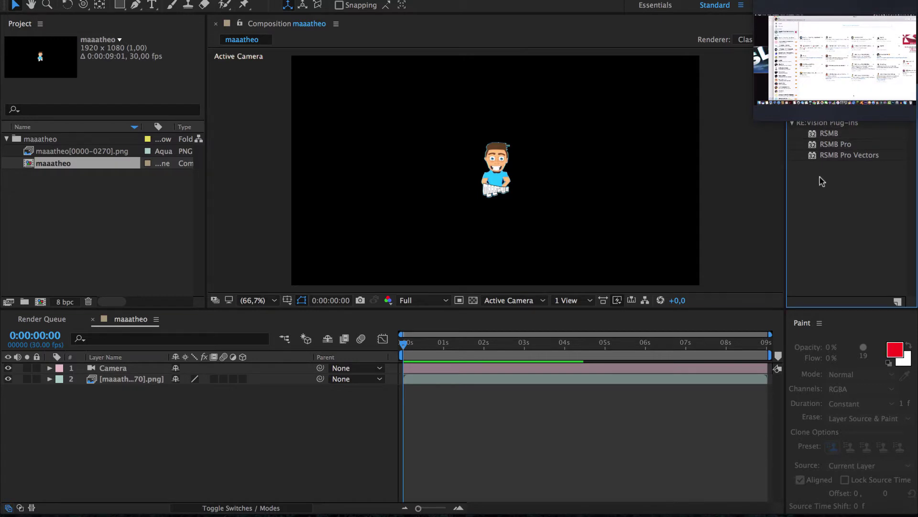
click(770, 177)
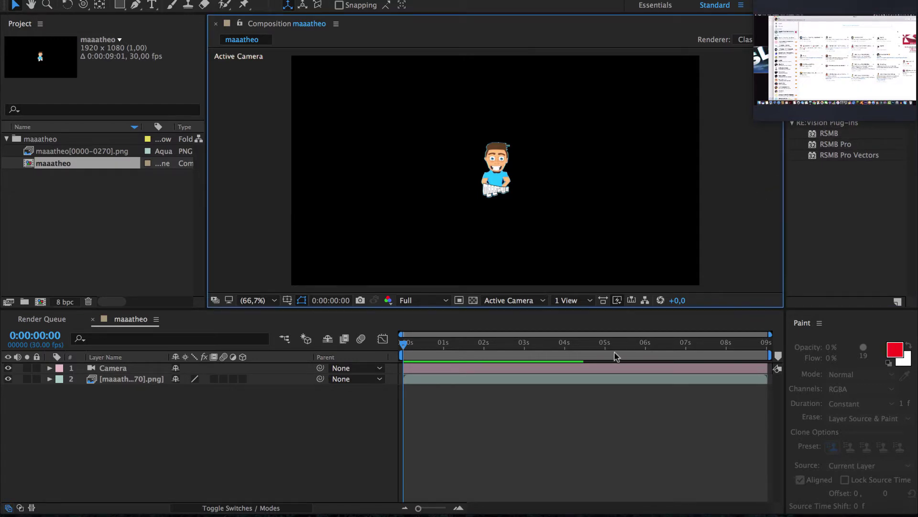
mouse_move(775, 108)
click(422, 355)
key(Home)
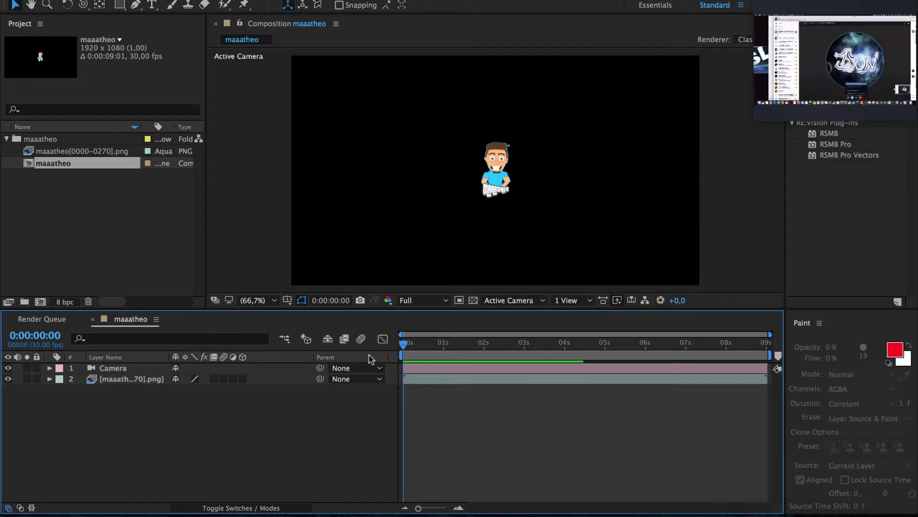
drag(795, 1, 831, 145)
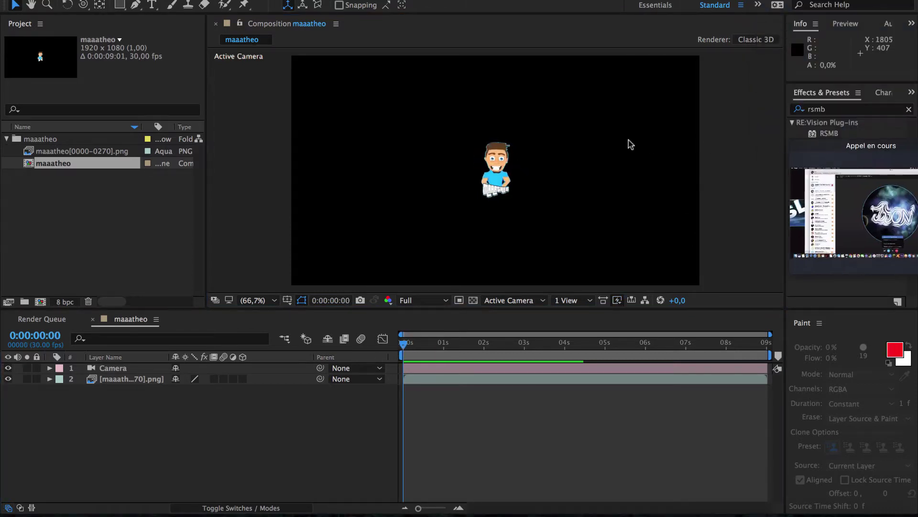
click(128, 221)
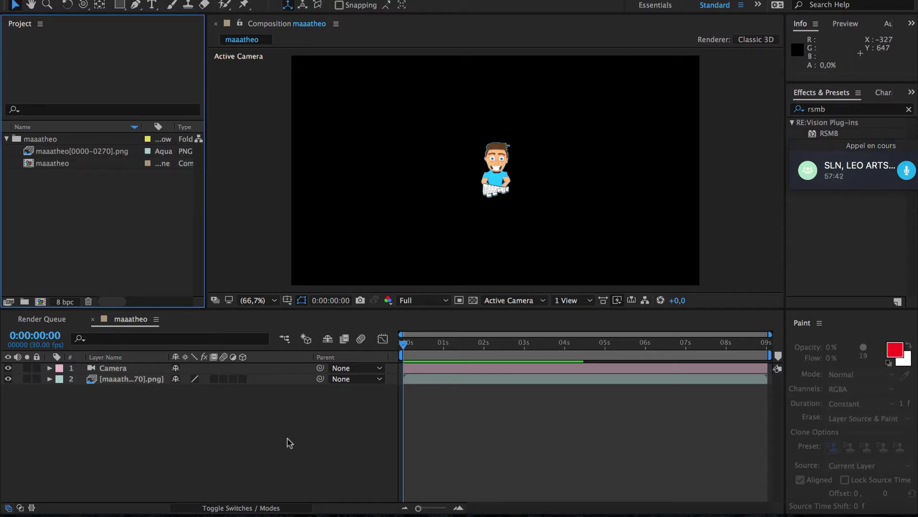
key(super+space)
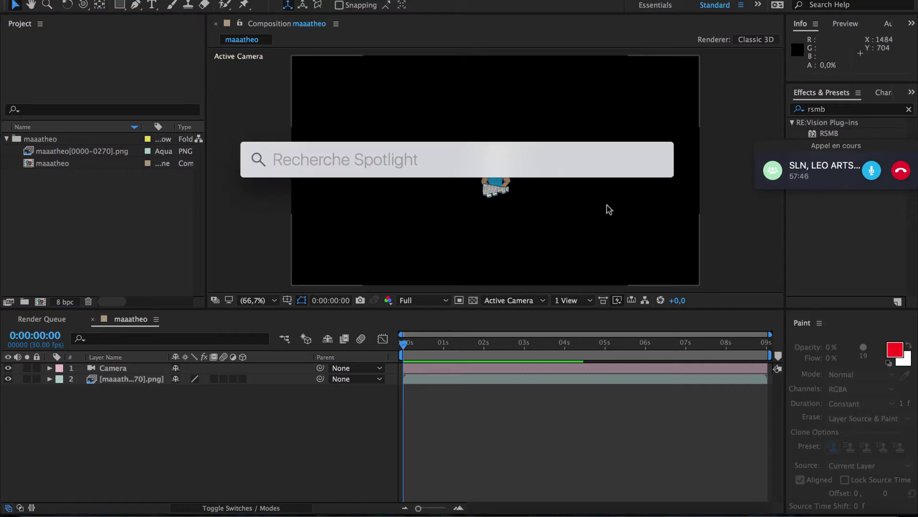
click(137, 235)
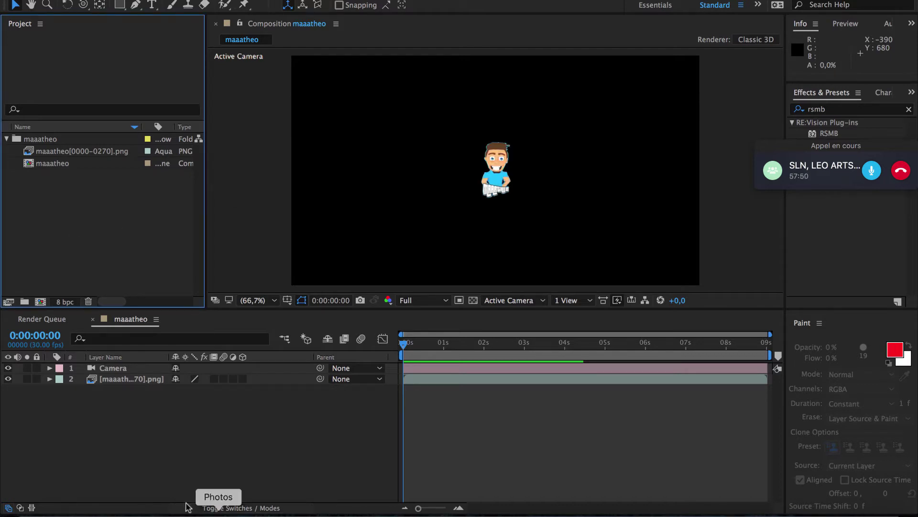
- Add an adjustment layer to the maaatheo composition and deselect it
right_click(133, 444)
mouse_move(172, 397)
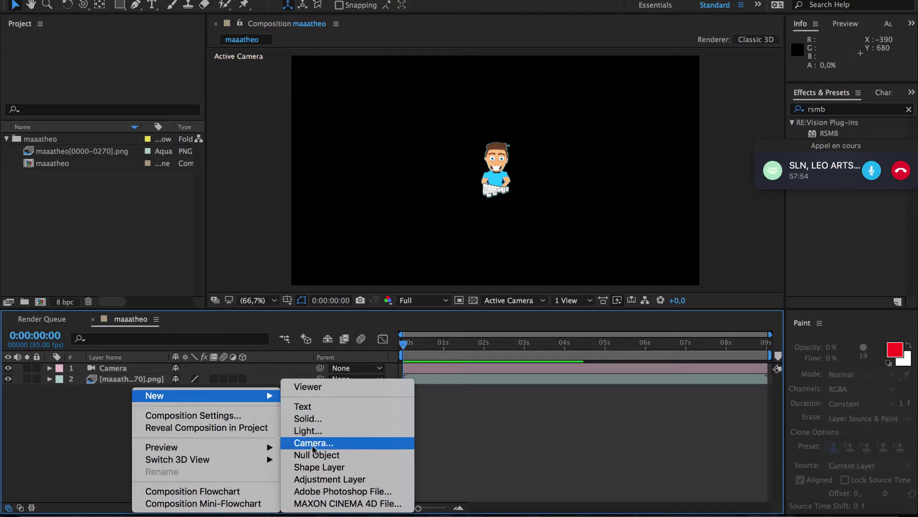
click(321, 482)
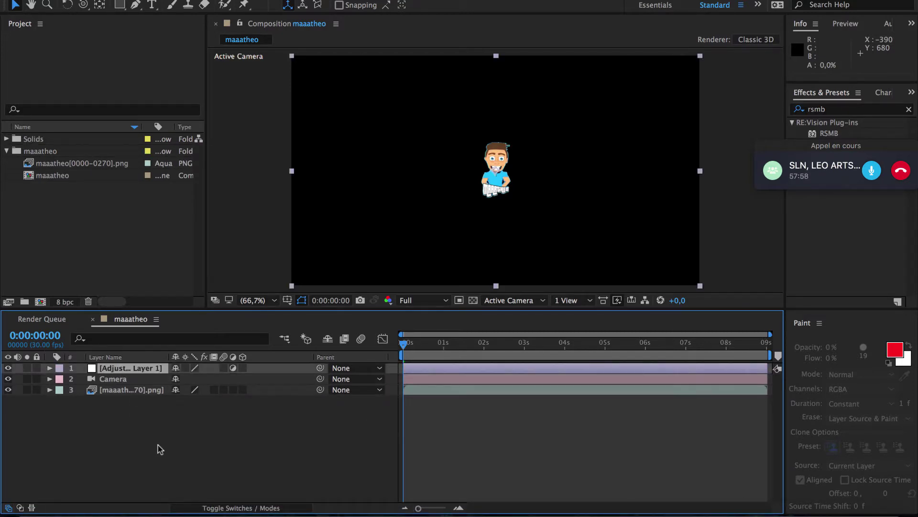
click(160, 450)
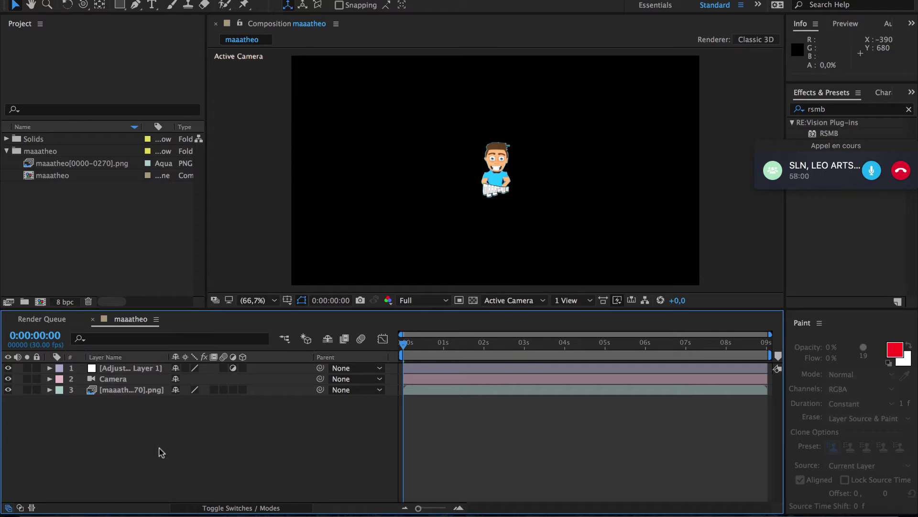
right_click(141, 449)
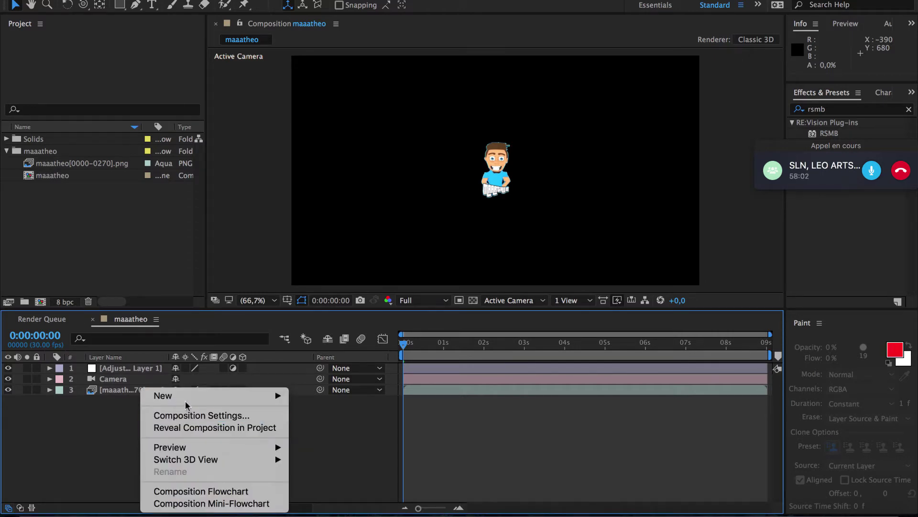
mouse_move(283, 398)
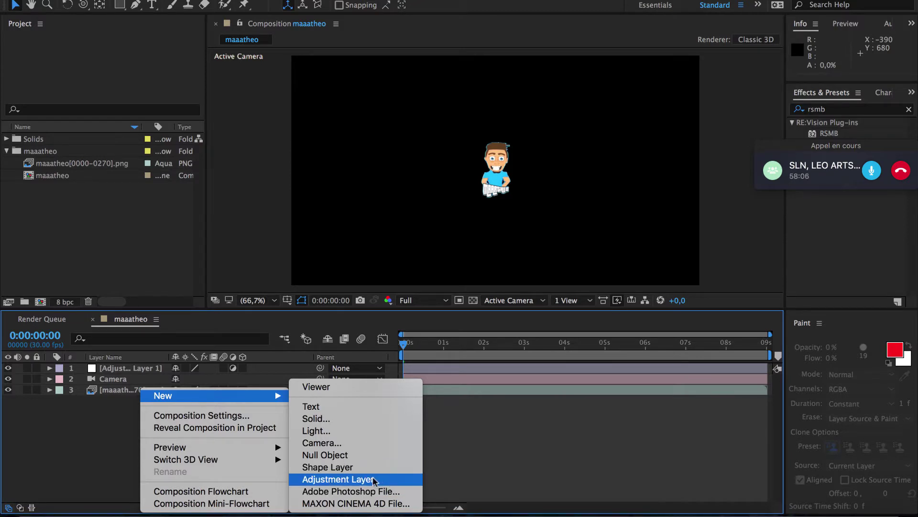
click(547, 420)
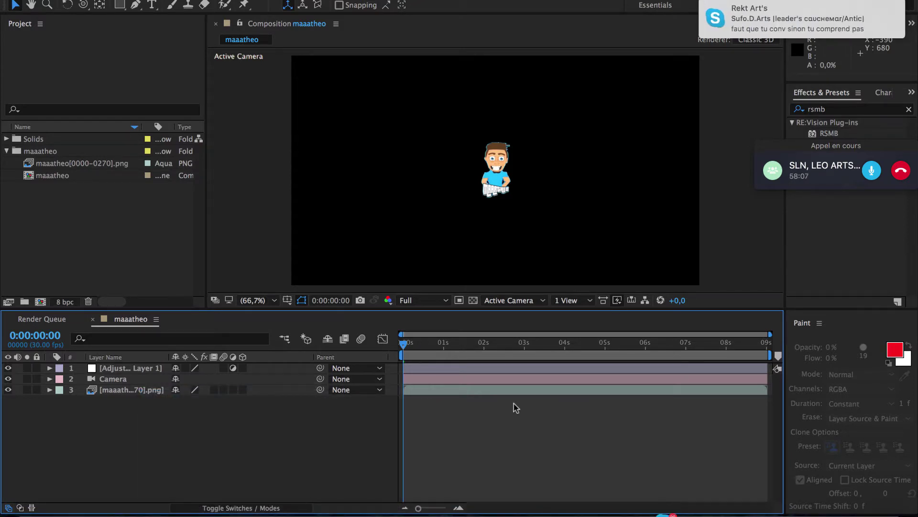
- Find the Transform effect with the search term "transform" and apply it to the adjustment layer
click(136, 368)
drag(808, 150, 804, 170)
drag(853, 112, 707, 113)
key(BackSpace)
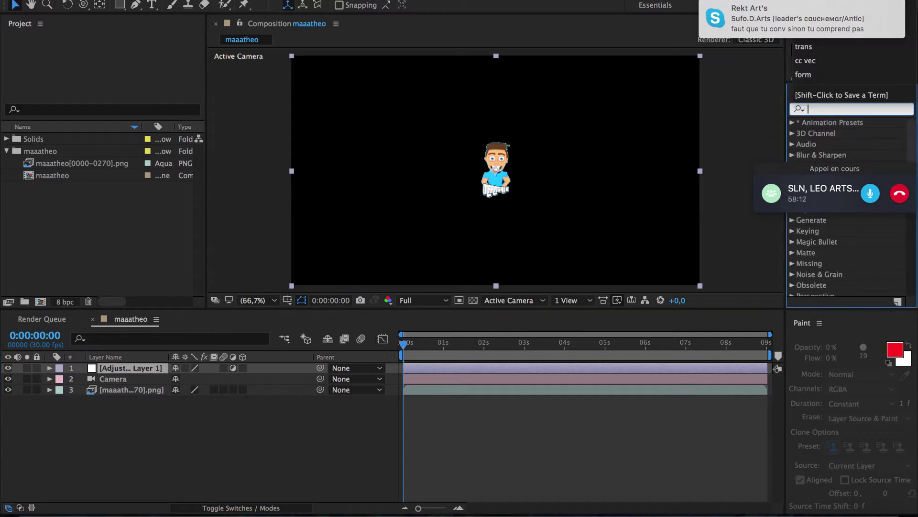
text(trans)
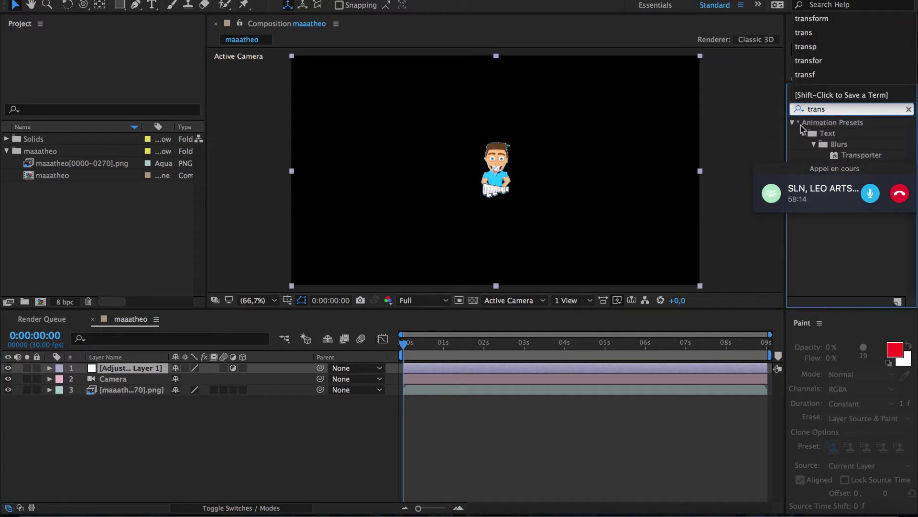
click(831, 19)
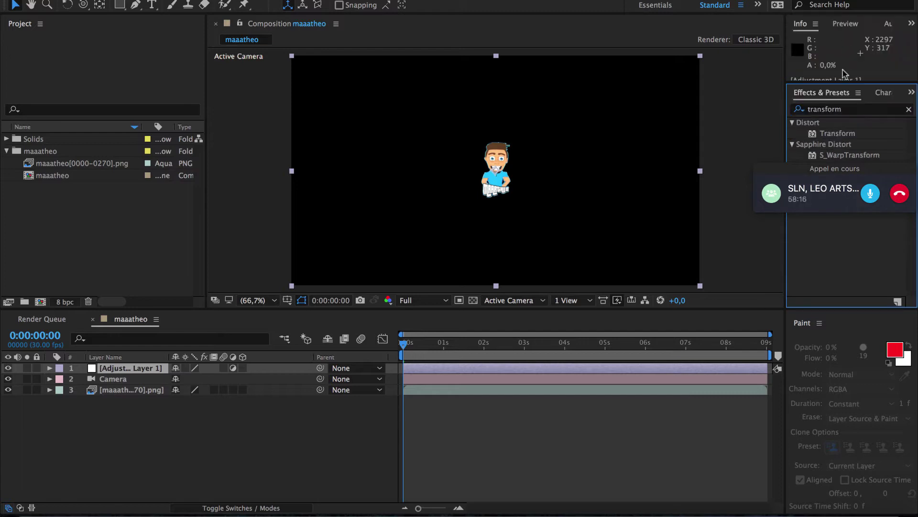
drag(843, 173, 844, 212)
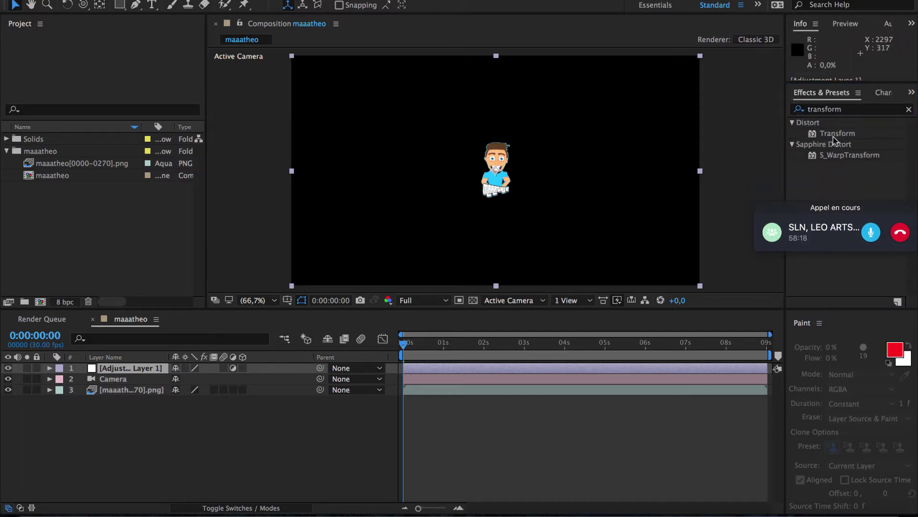
double_click(833, 136)
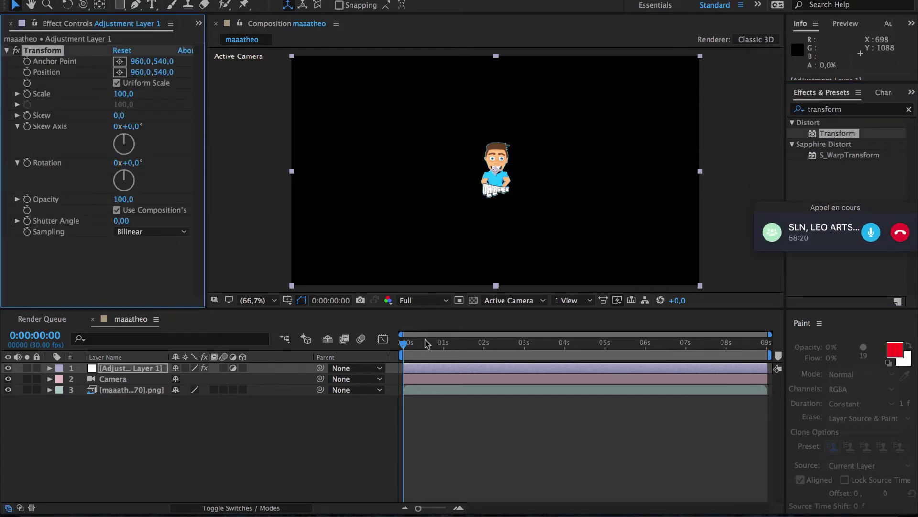
- Start keyframing the Transform effect's Scale at 0:00:01:18 with 100, and set it to 135 one frame further on
drag(427, 343, 468, 347)
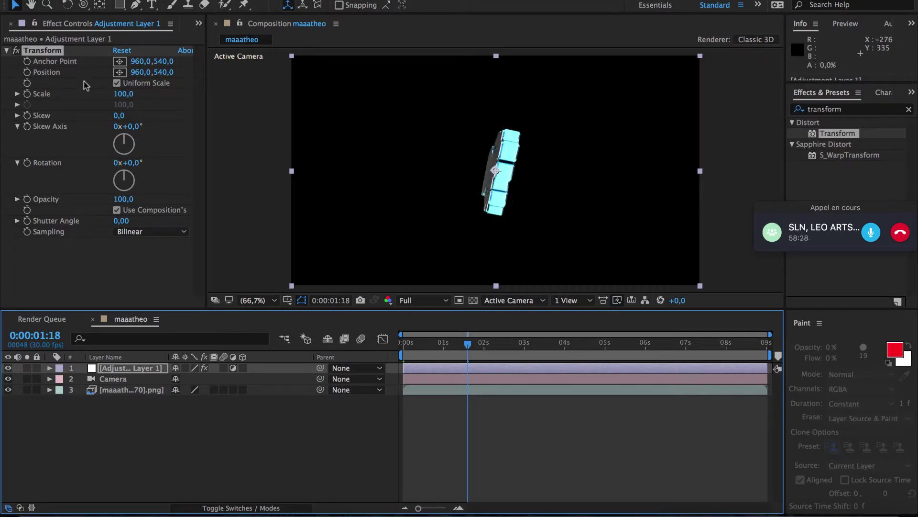
click(58, 97)
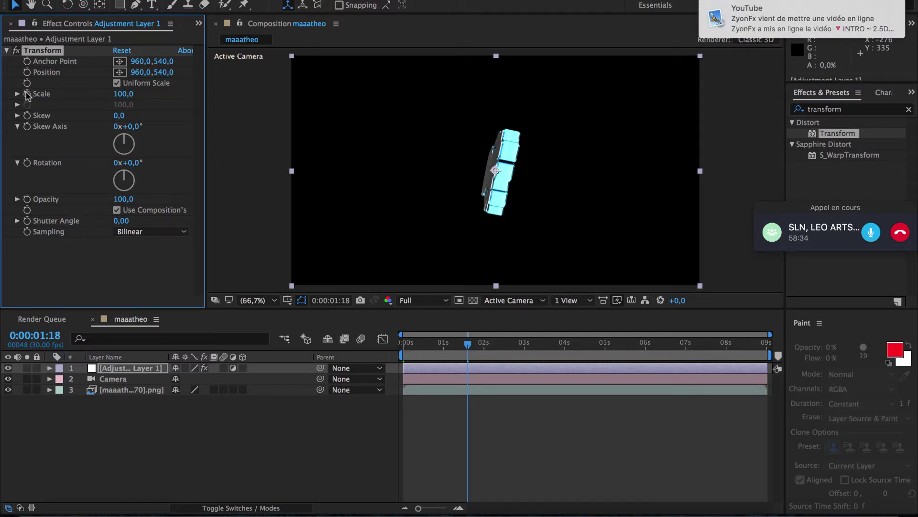
click(28, 94)
mouse_move(787, 22)
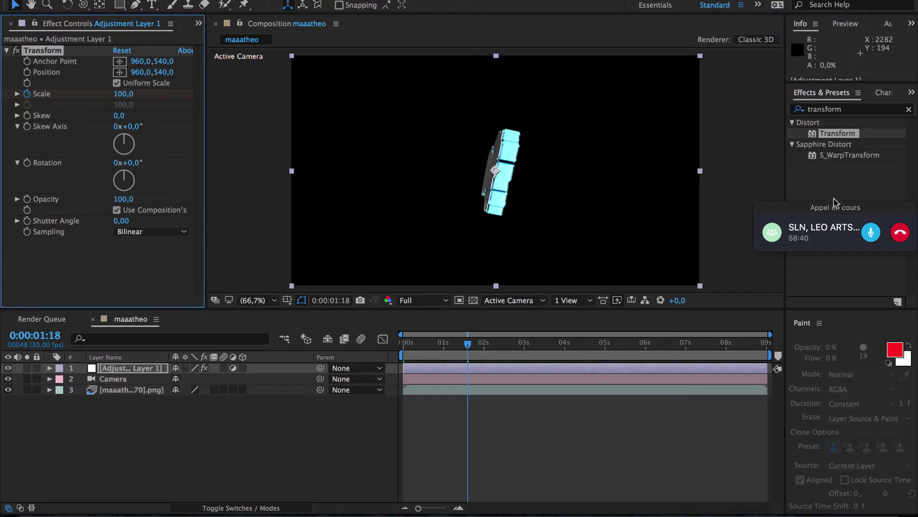
drag(822, 207, 822, 215)
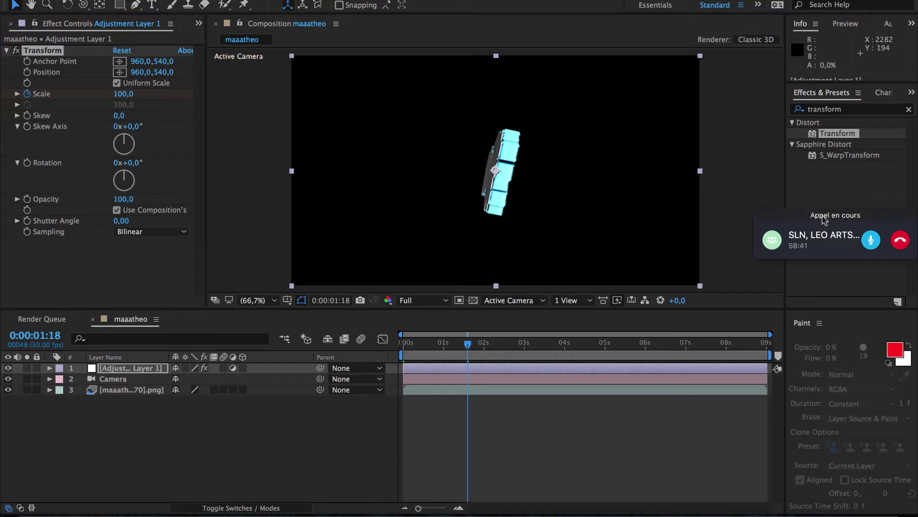
click(845, 25)
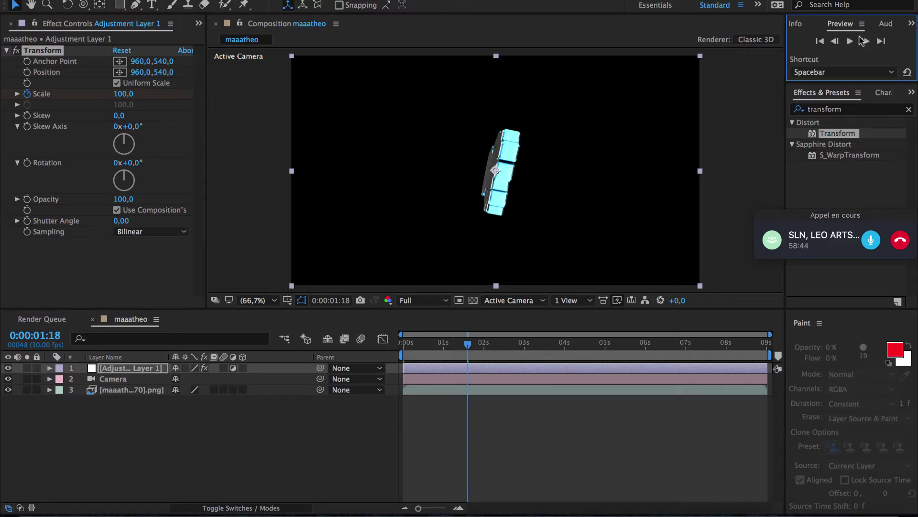
click(864, 42)
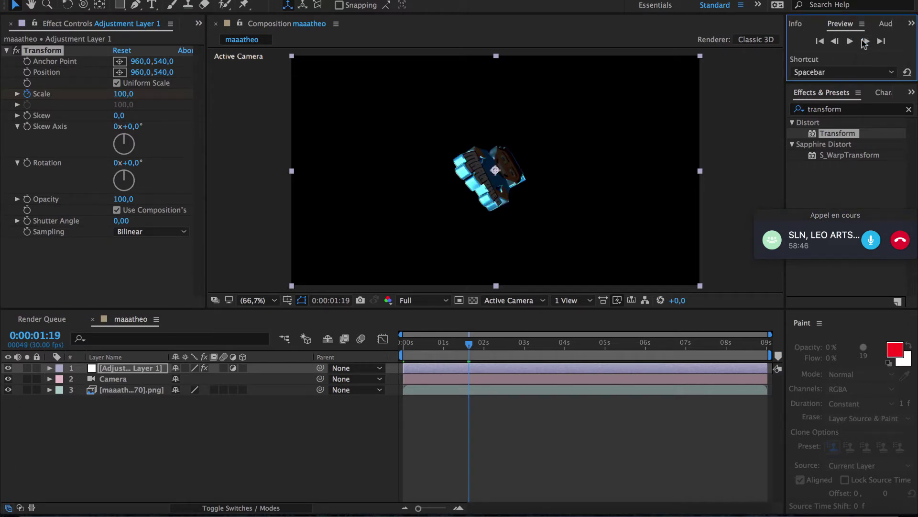
mouse_move(148, 94)
mouse_down()
mouse_move(168, 94)
mouse_move(148, 97)
mouse_up()
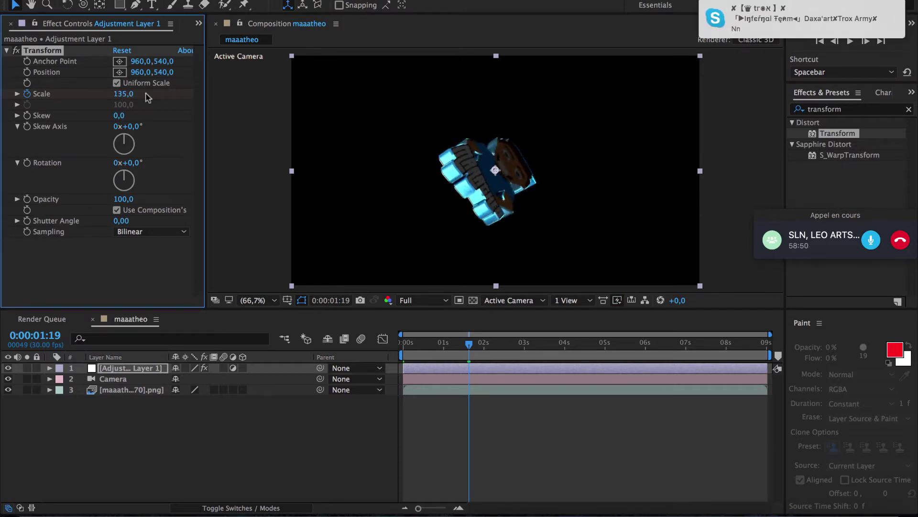
- Preview the scale jump from 0:00:00:08 and dismiss the notification covering the preview controls
drag(464, 345, 414, 345)
key(space)
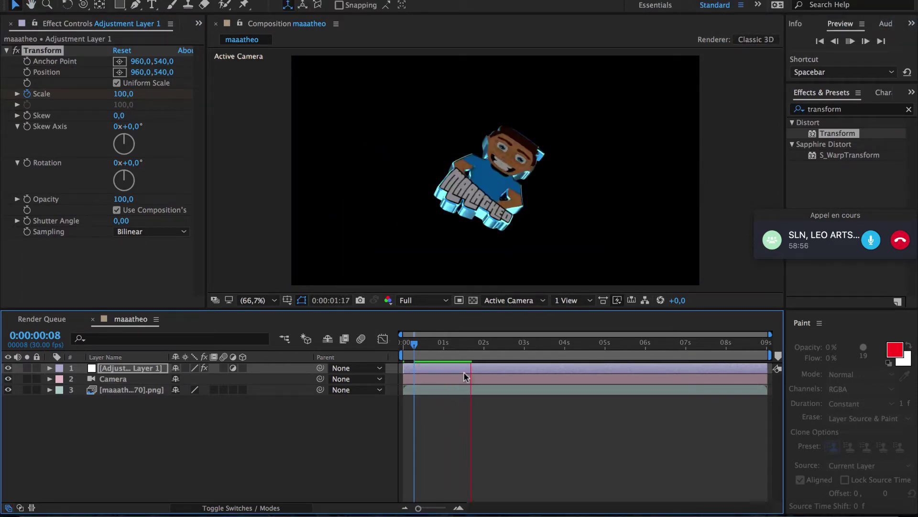
click(467, 345)
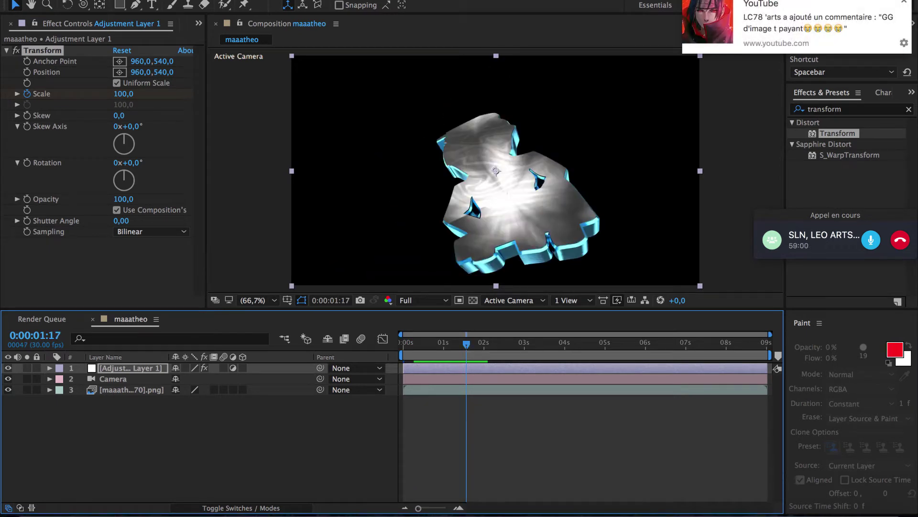
click(905, 1)
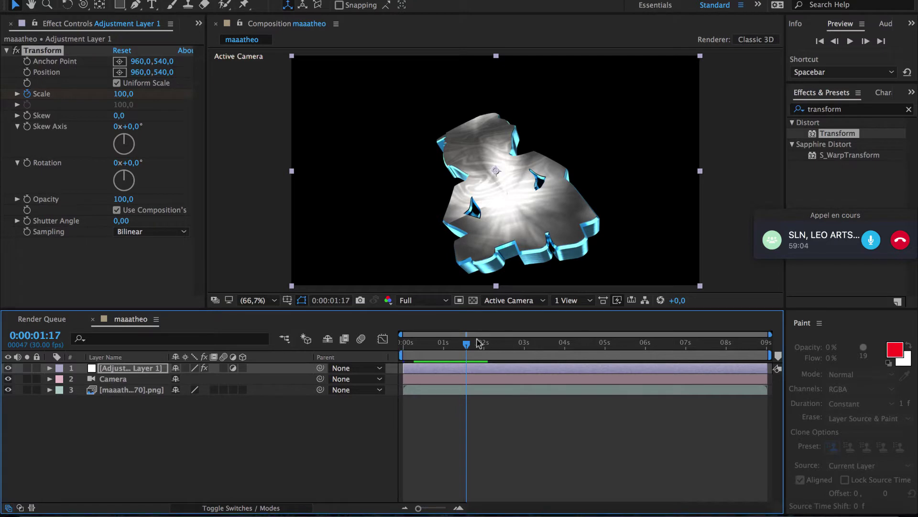
- Mute the call microphone and keyframe the Transform Scale at 100 on 0:00:02:12 and 135 on 0:00:02:13
drag(460, 346, 499, 344)
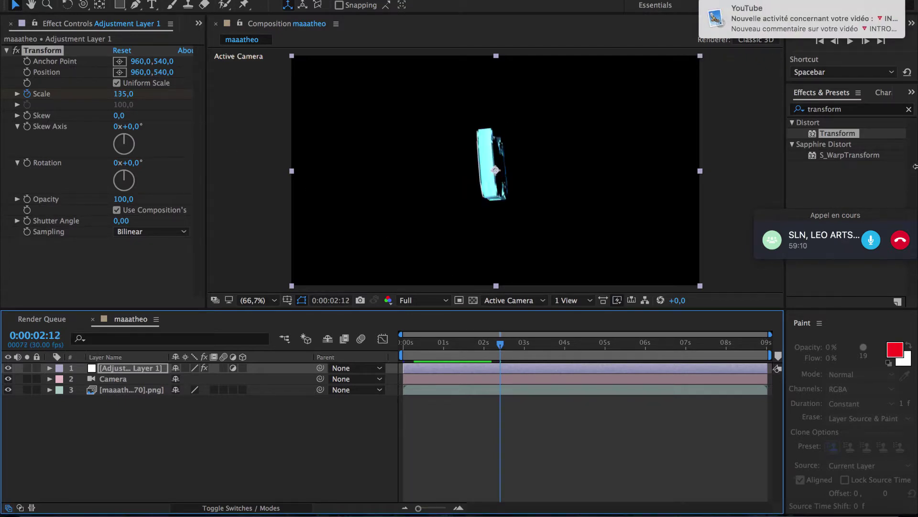
click(871, 241)
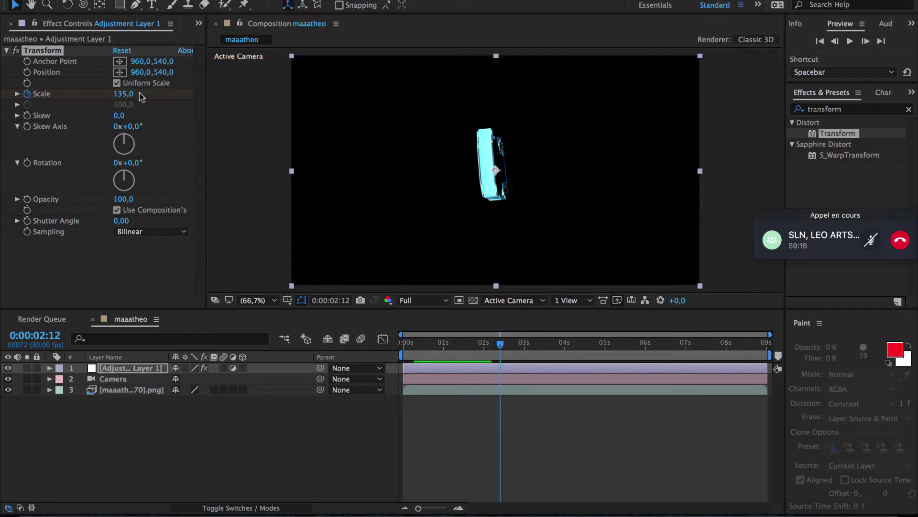
drag(127, 94, 111, 98)
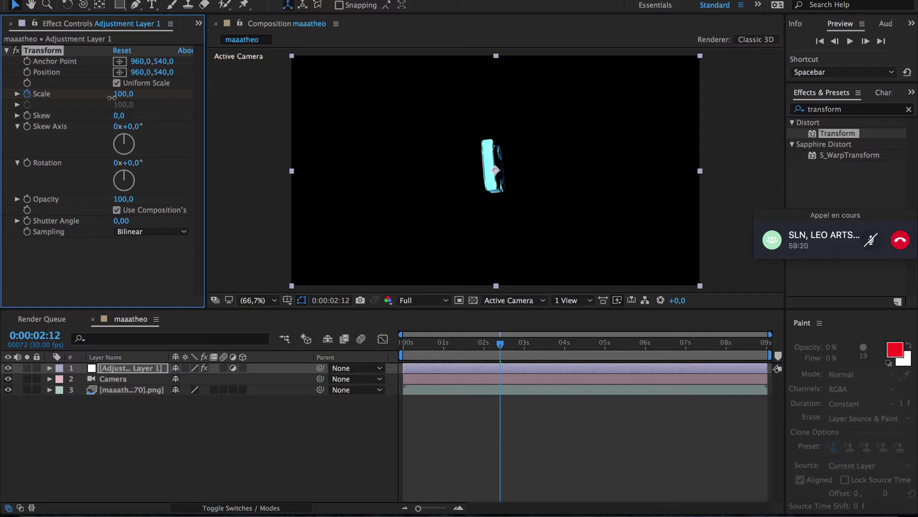
click(865, 42)
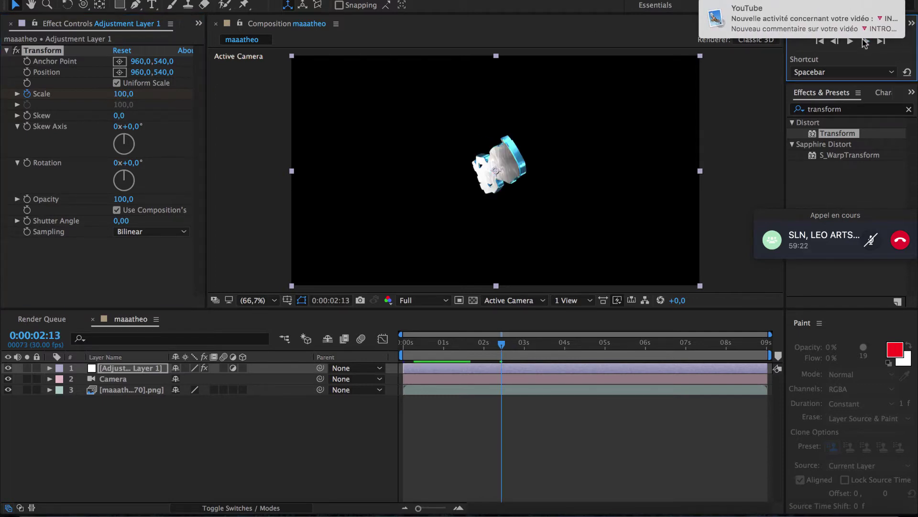
drag(128, 98, 148, 100)
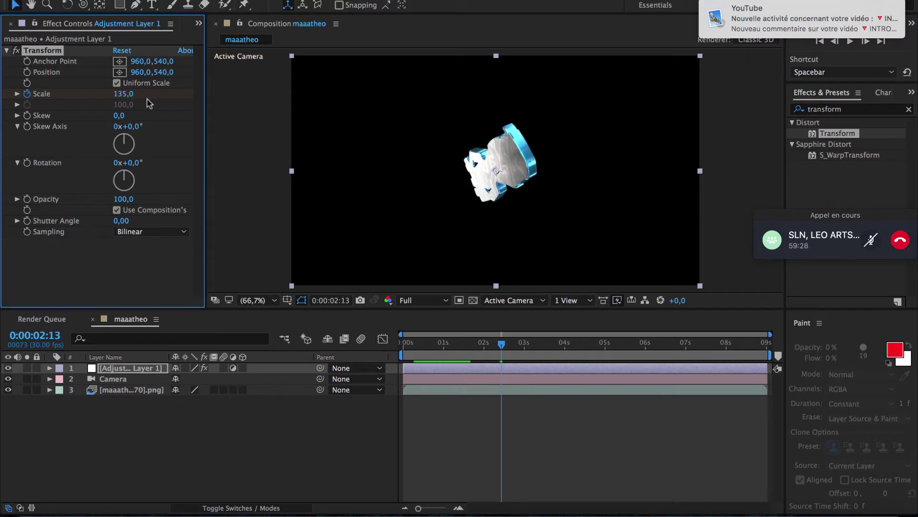
- Expand the adjustment layer to show its keyframes and keyframe Scale at 100 on 0:00:02:27 and 135 on 0:00:02:28
drag(502, 348, 509, 347)
click(49, 368)
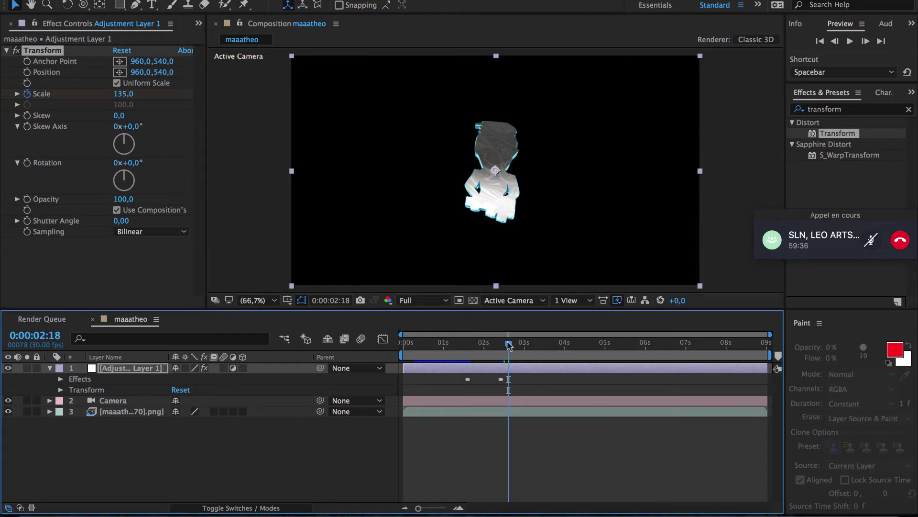
drag(510, 345, 525, 347)
drag(523, 345, 520, 345)
drag(131, 94, 116, 100)
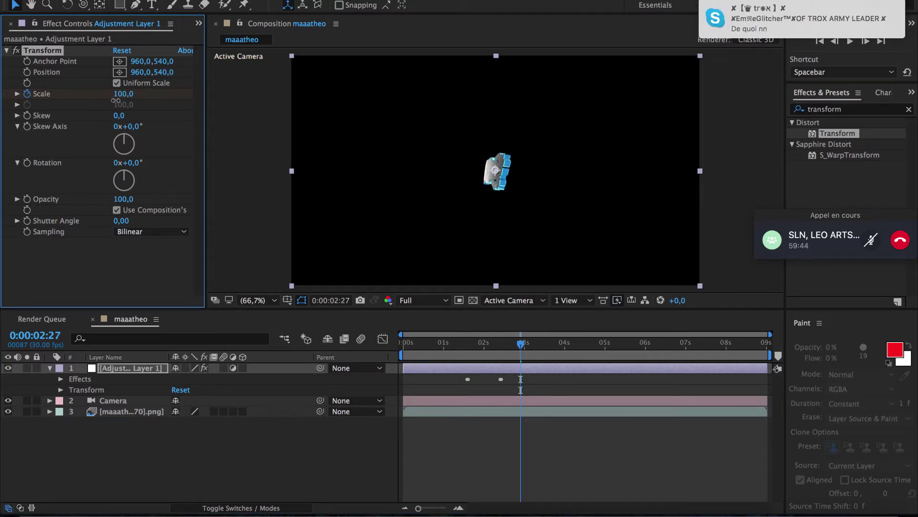
click(867, 42)
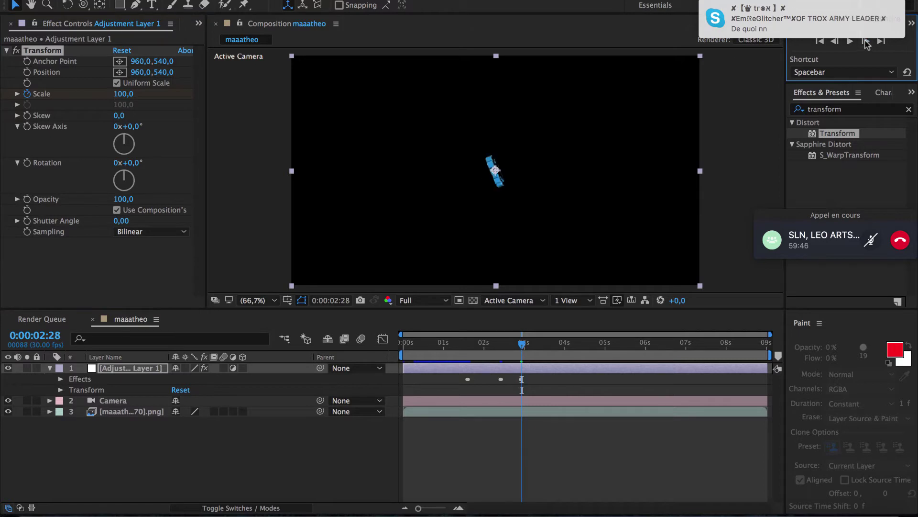
drag(133, 97, 148, 93)
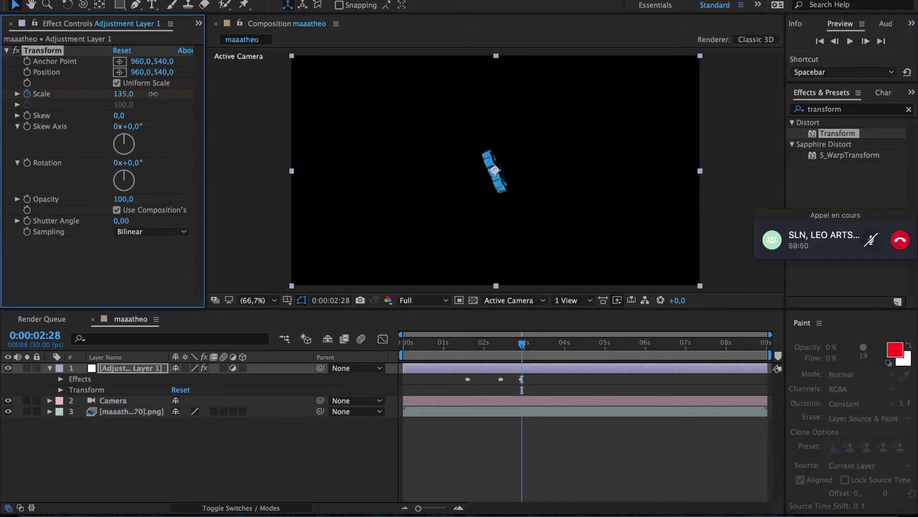
- Keyframe the adjustment layer's Transform Scale at 100 on 0:00:03:12 and 135 on 0:00:03:13
drag(521, 344, 541, 346)
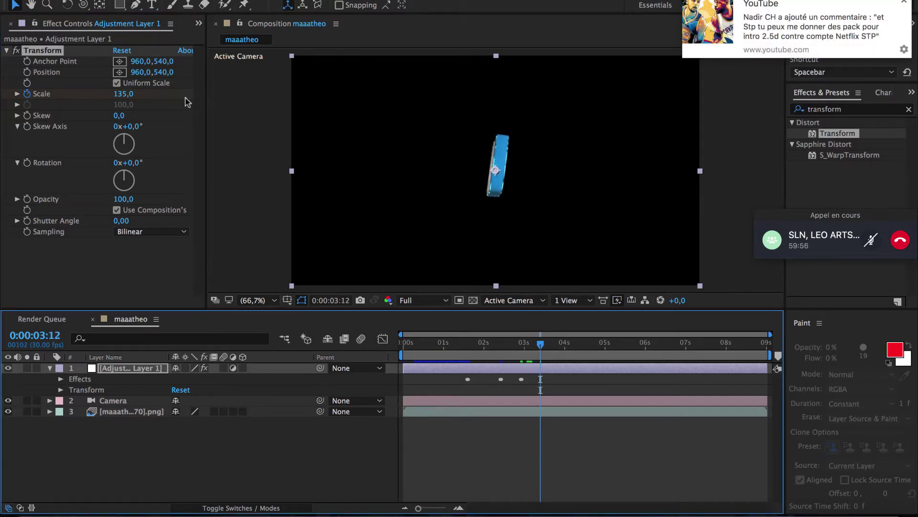
drag(132, 94, 119, 107)
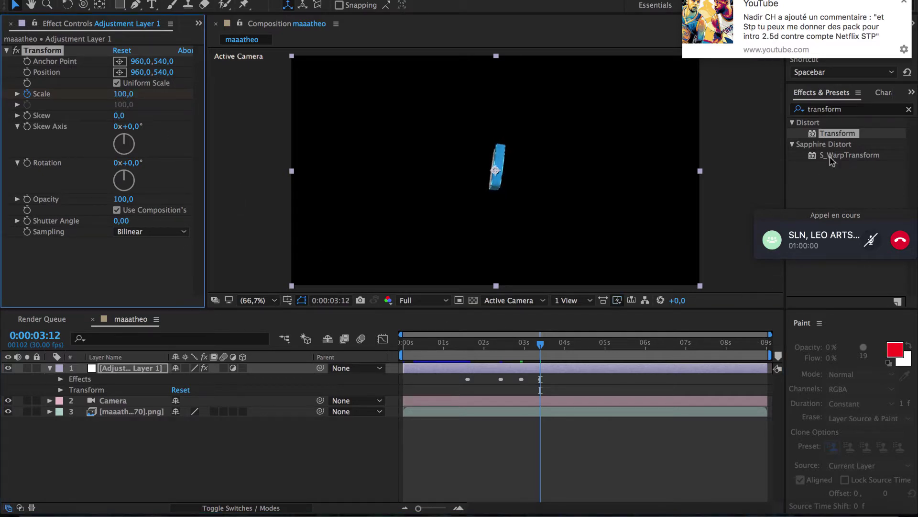
click(904, 2)
click(865, 41)
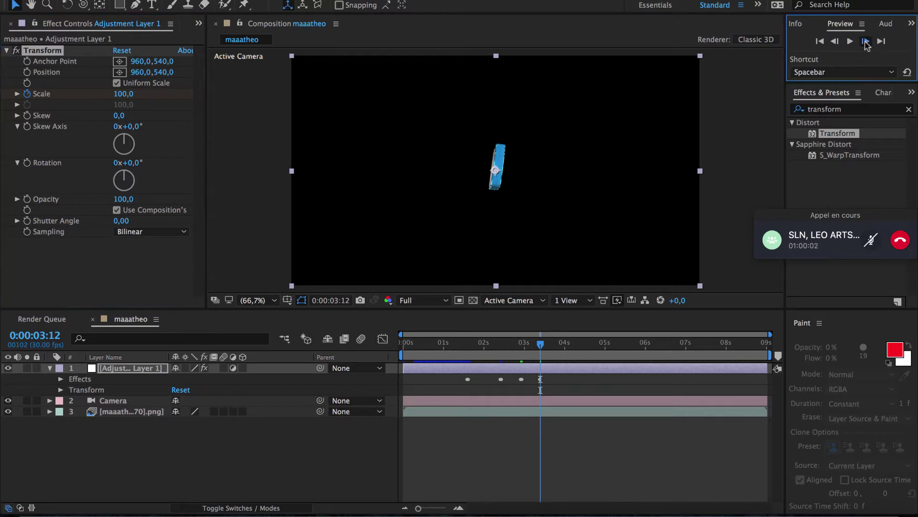
drag(123, 93, 140, 95)
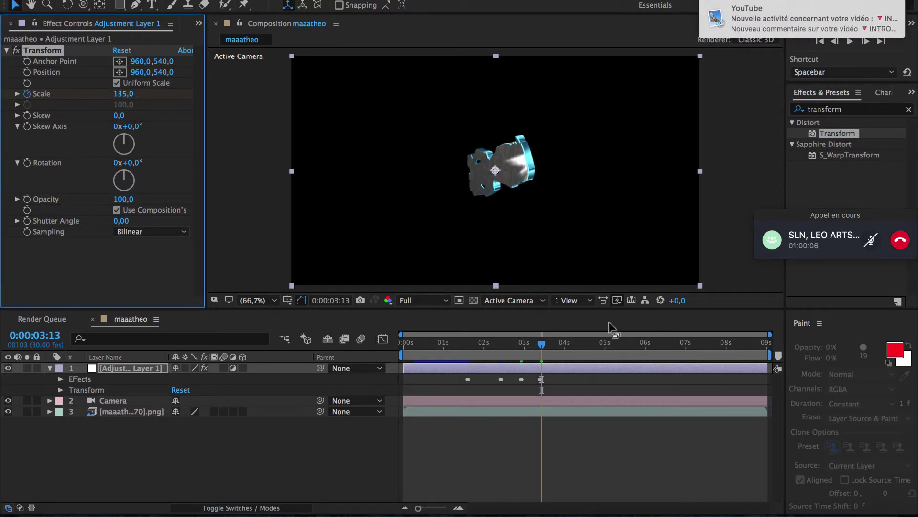
- Keyframe the adjustment layer's Transform Scale at 100 on 0:00:03:28 and 135 on 0:00:03:29
click(555, 344)
drag(555, 344, 562, 345)
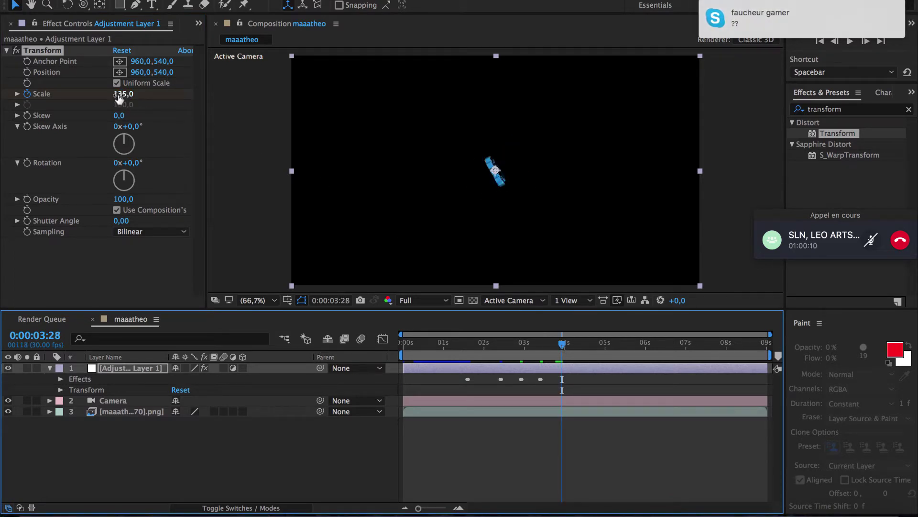
drag(123, 94, 97, 93)
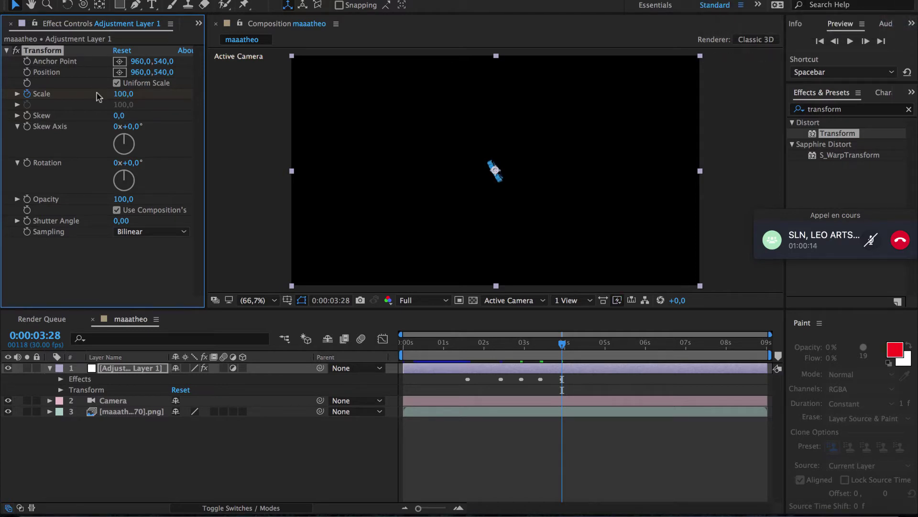
click(867, 41)
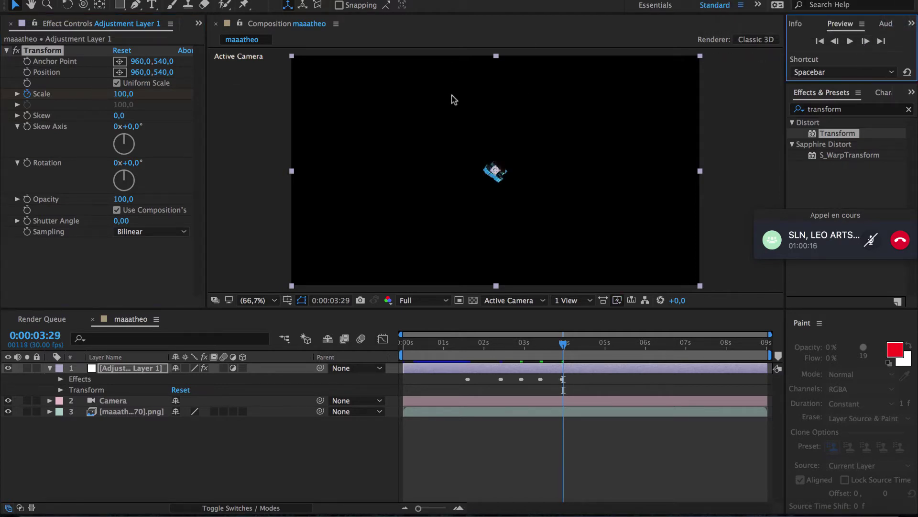
drag(115, 94, 135, 95)
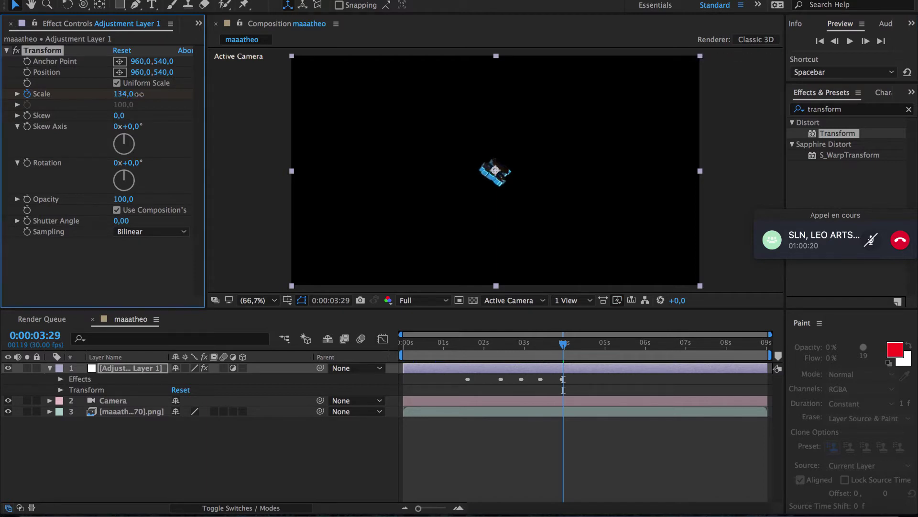
- Keyframe the adjustment layer's Transform Scale at 100 on 0:00:04:22 and 135 on 0:00:04:23
drag(563, 344, 595, 348)
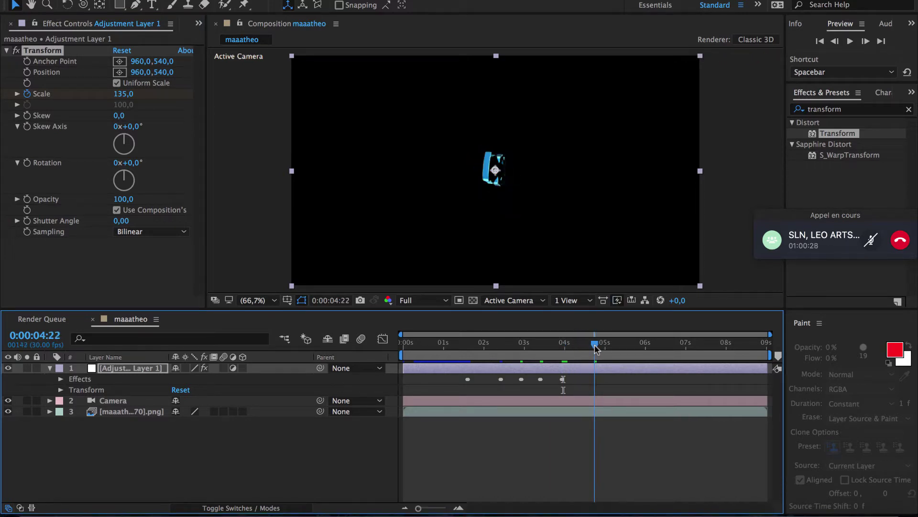
drag(119, 94, 96, 96)
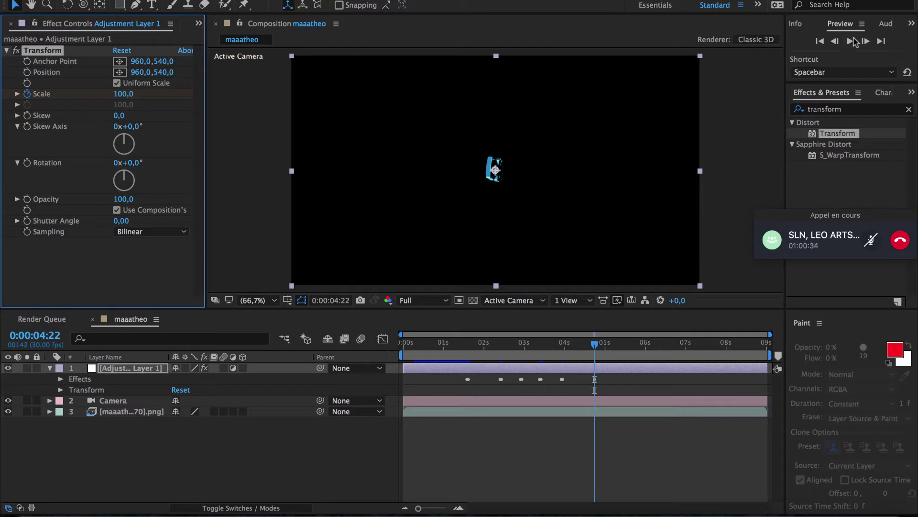
click(866, 42)
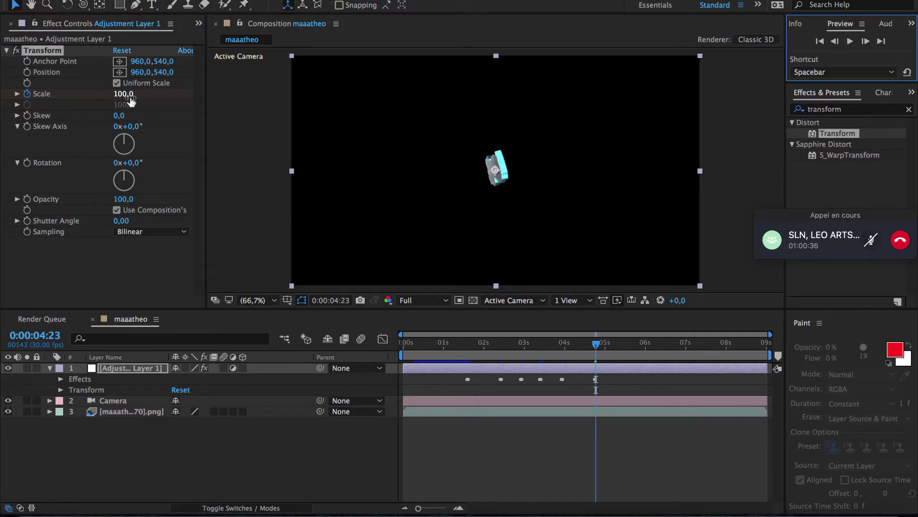
drag(130, 98, 152, 97)
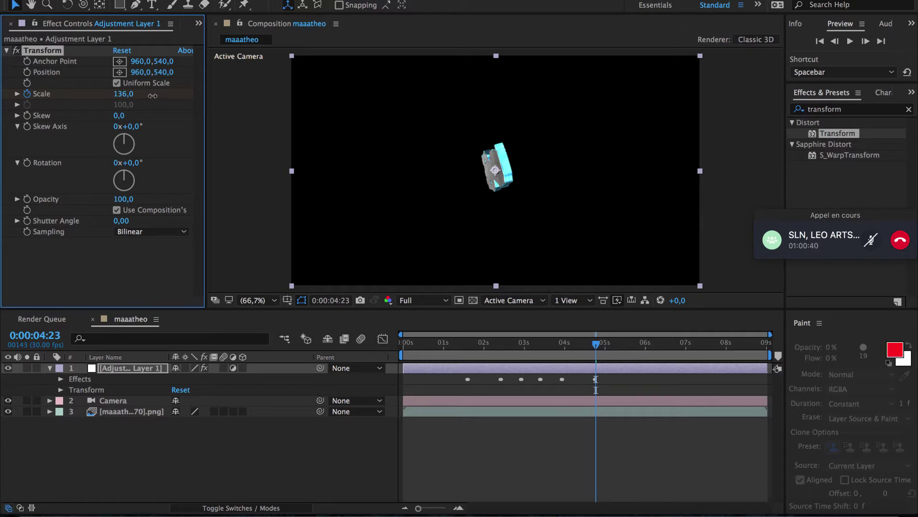
drag(122, 94, 123, 95)
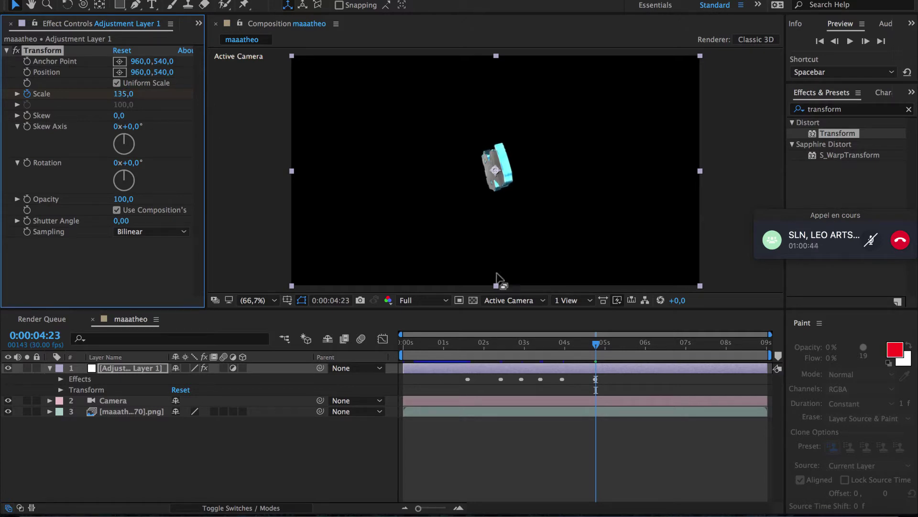
- Keyframe the adjustment layer's Transform Scale at 100 on 0:00:05:18 and 135 on 0:00:05:19
drag(604, 350, 630, 350)
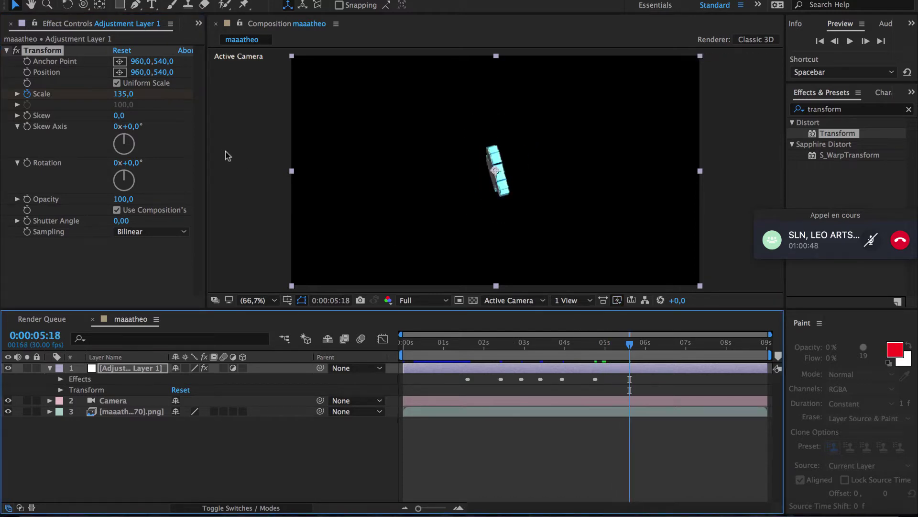
drag(124, 94, 113, 99)
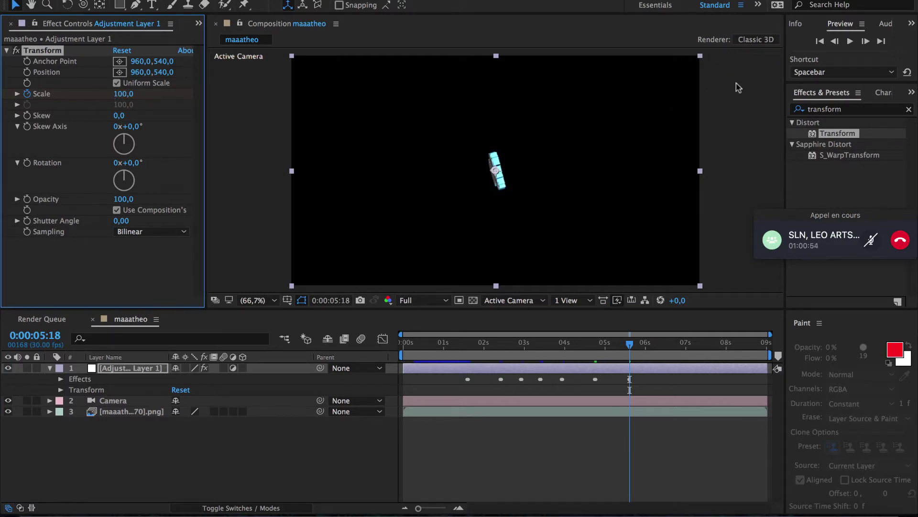
click(860, 43)
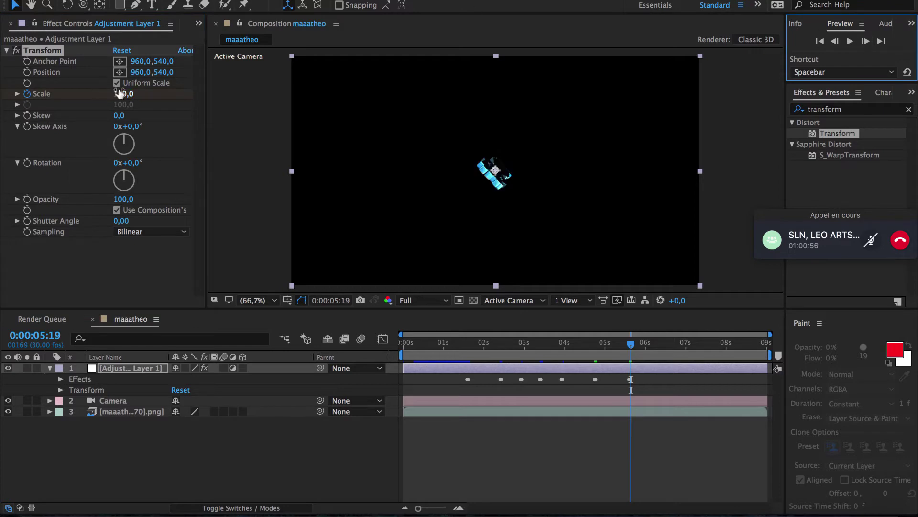
drag(122, 93, 143, 90)
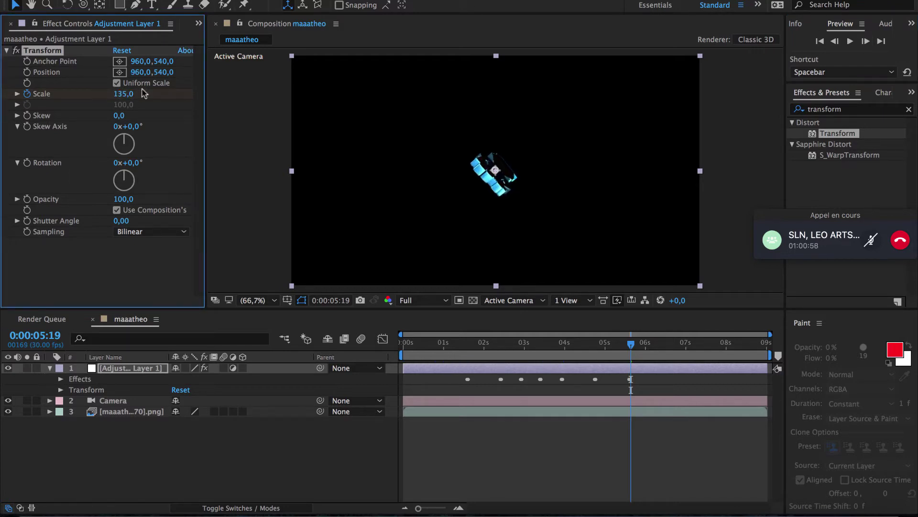
- Keyframe the adjustment layer's Transform Scale at 100 on 0:00:06:02 and 135 on 0:00:06:03
drag(632, 343, 651, 348)
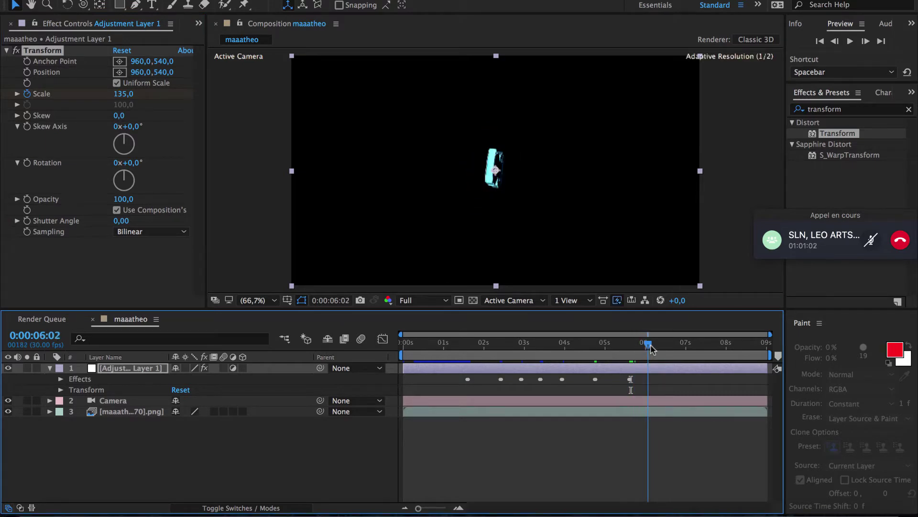
click(129, 95)
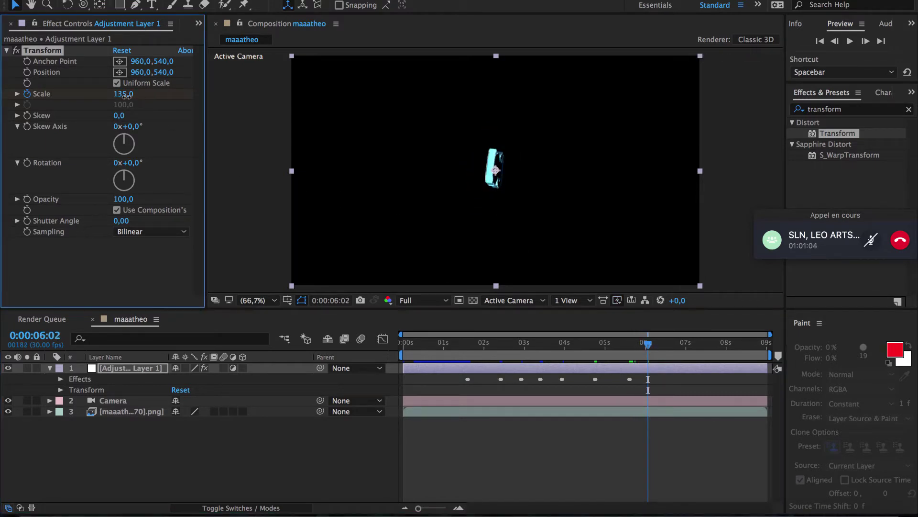
drag(126, 96, 111, 100)
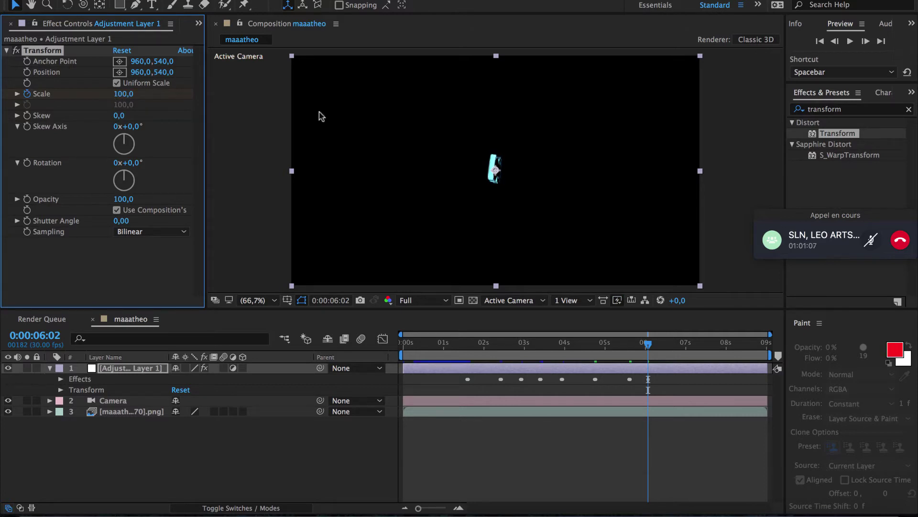
click(866, 41)
drag(125, 94, 141, 90)
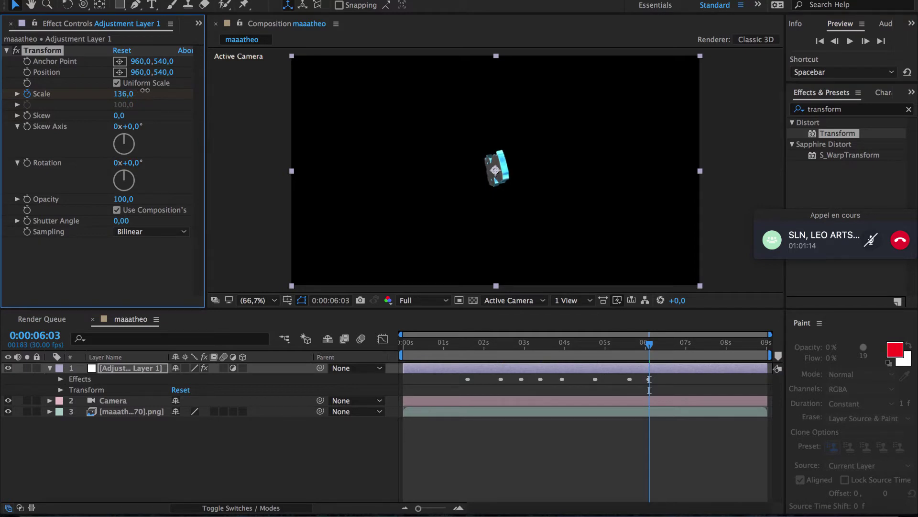
- Keyframe the adjustment layer's Transform Scale at 100 on 0:00:06:18 and 135 on 0:00:06:19
drag(650, 343, 672, 341)
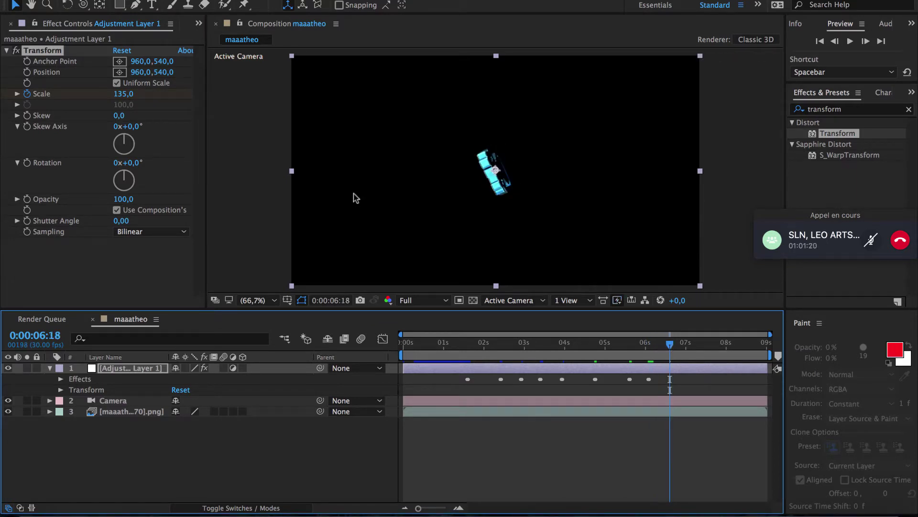
drag(122, 94, 101, 95)
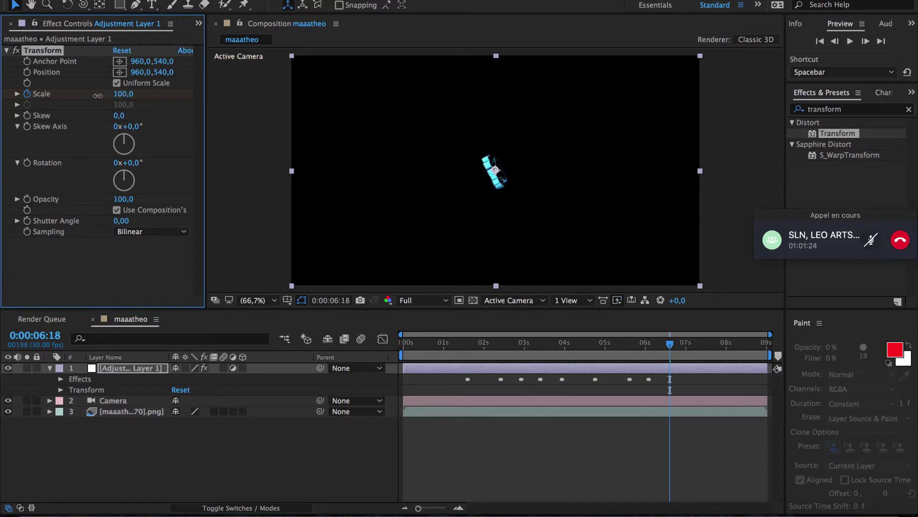
click(867, 40)
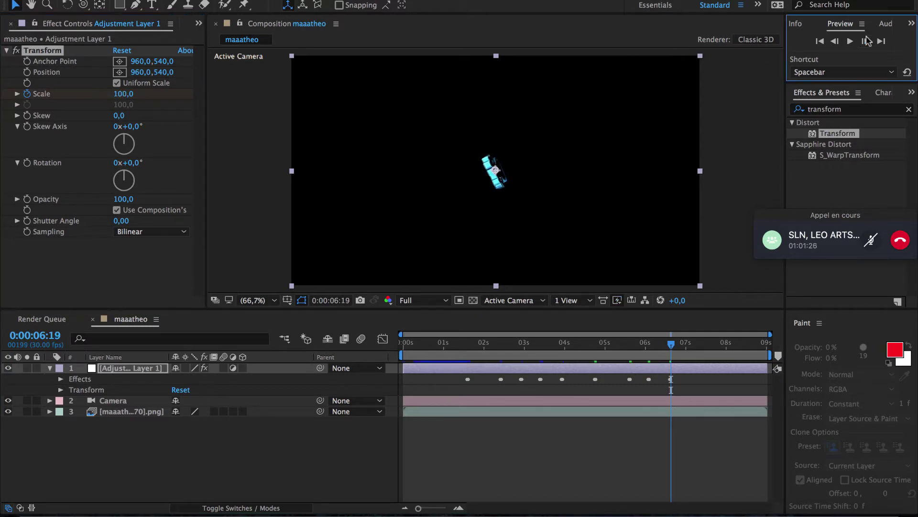
drag(135, 98, 157, 98)
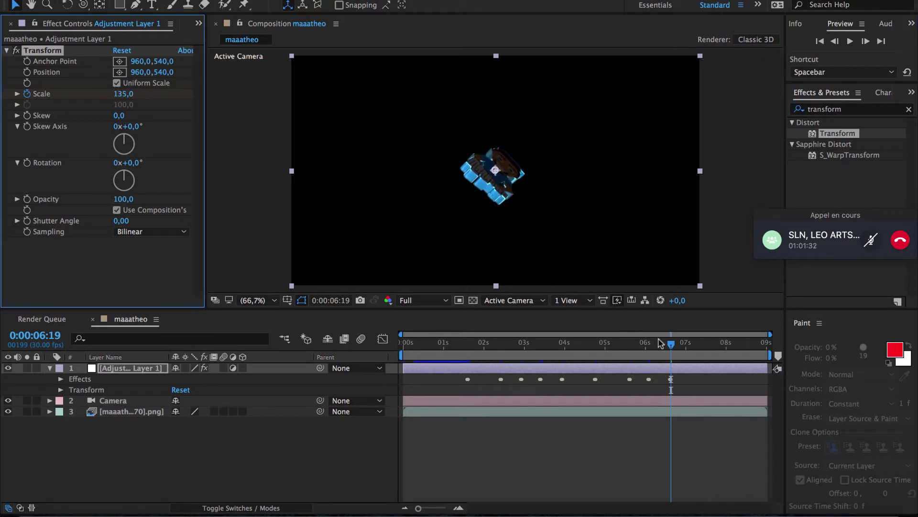
- Keyframe the adjustment layer's Transform Scale at 100 on 0:00:07:07 and 135 on 0:00:07:08
drag(671, 345, 696, 351)
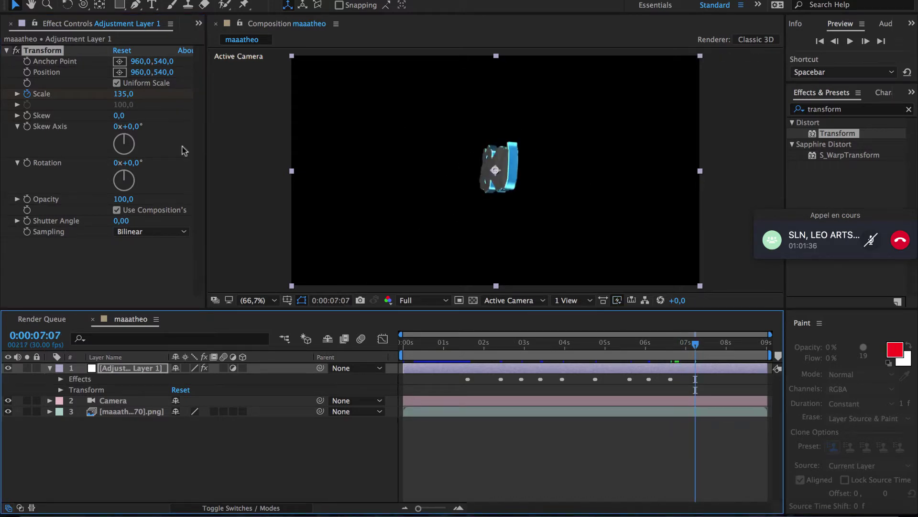
drag(123, 94, 107, 97)
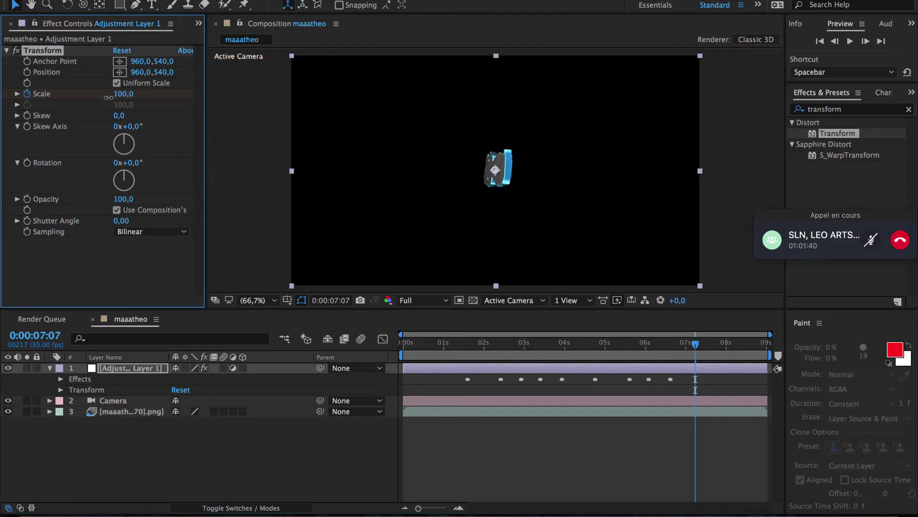
click(866, 41)
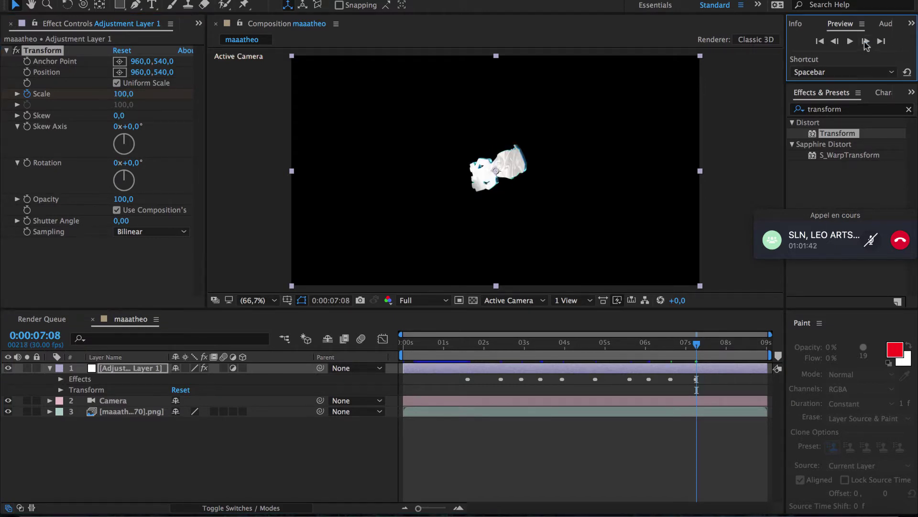
drag(111, 92, 129, 88)
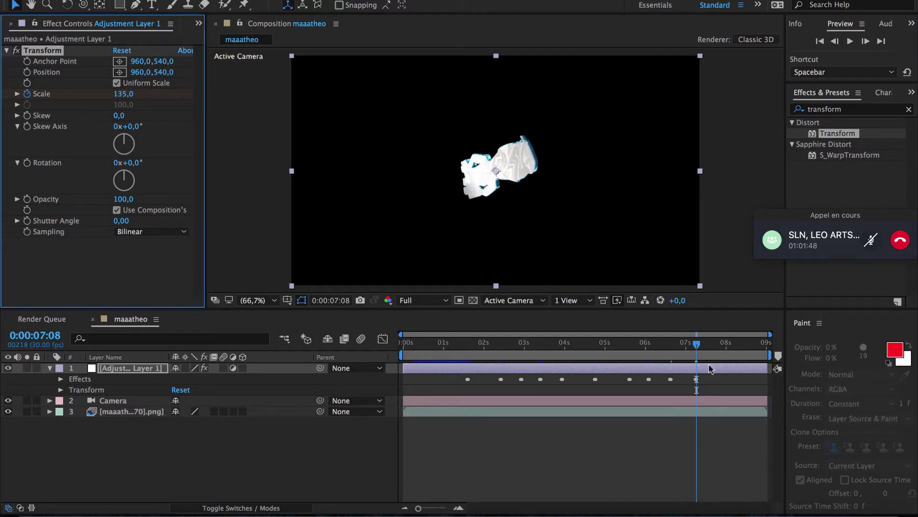
- Move the current time to the composition's end at 0:00:09:00 and play back the mascot animation to check the scale jumps
drag(701, 354, 781, 358)
key(space)
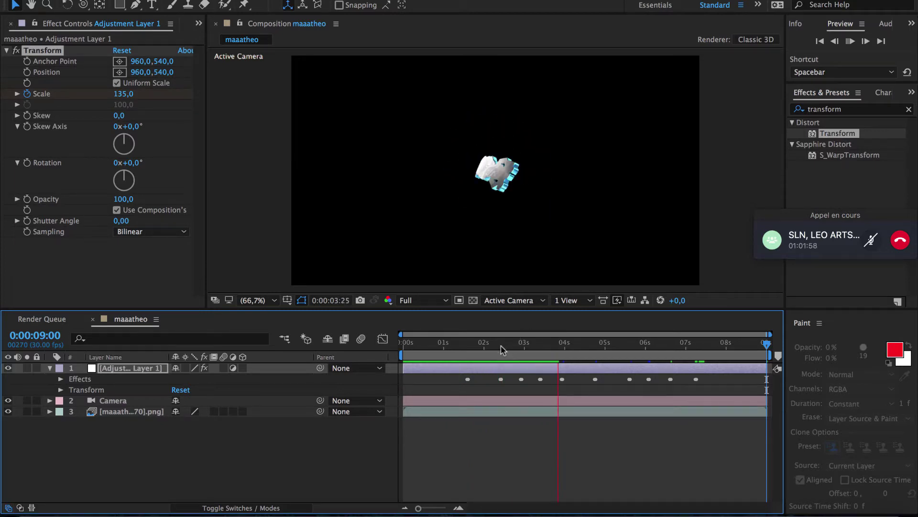
key(space)
key(space)
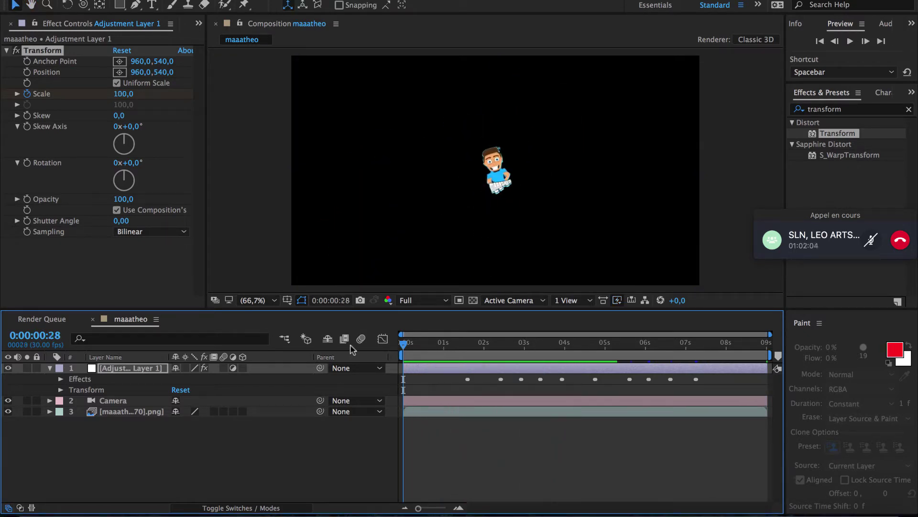
key(space)
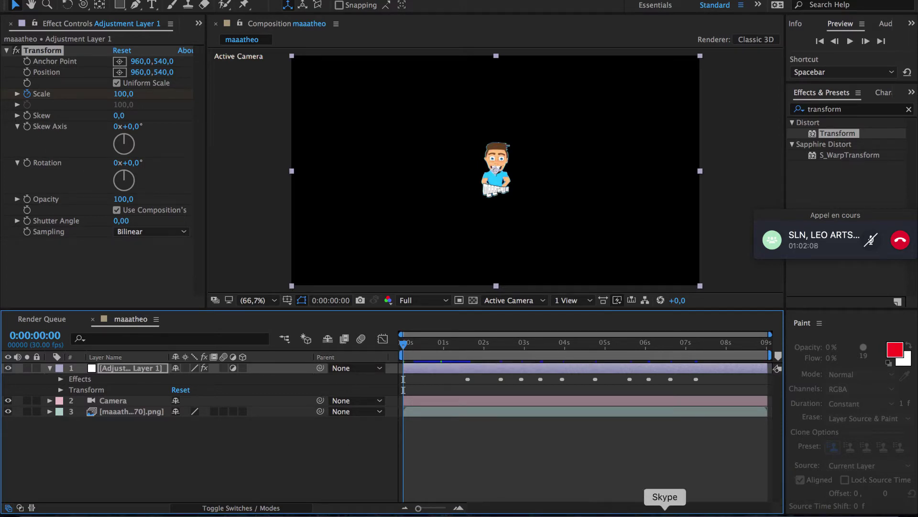
- Switch to Skype and search for the client's conversation with "maa" and the shorter "ma"
click(664, 512)
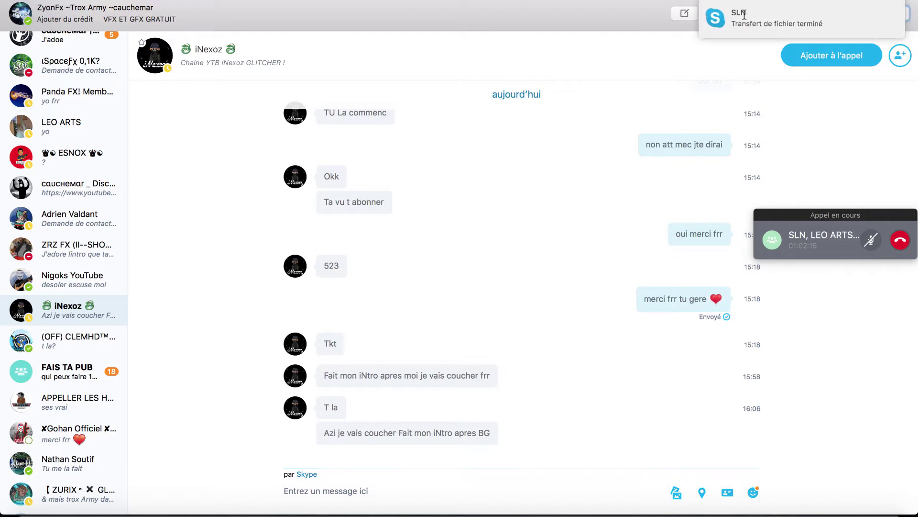
click(725, 19)
click(858, 15)
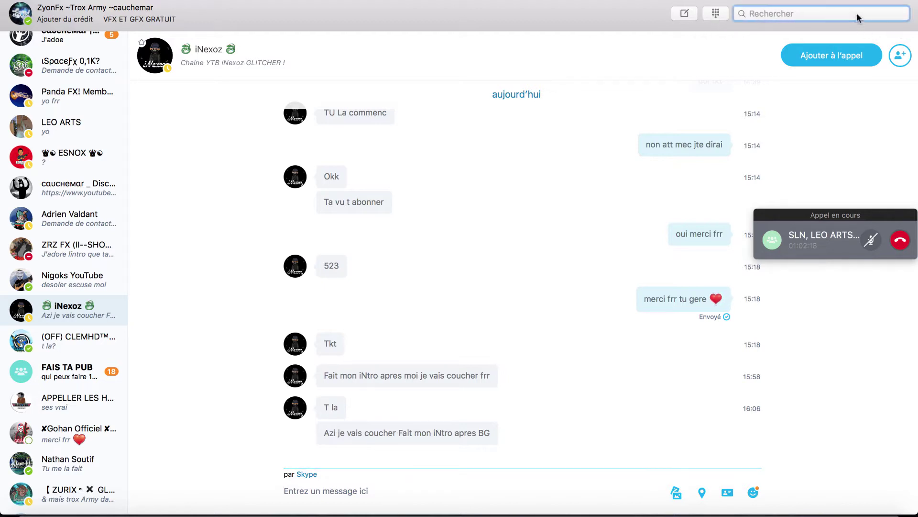
text(maa)
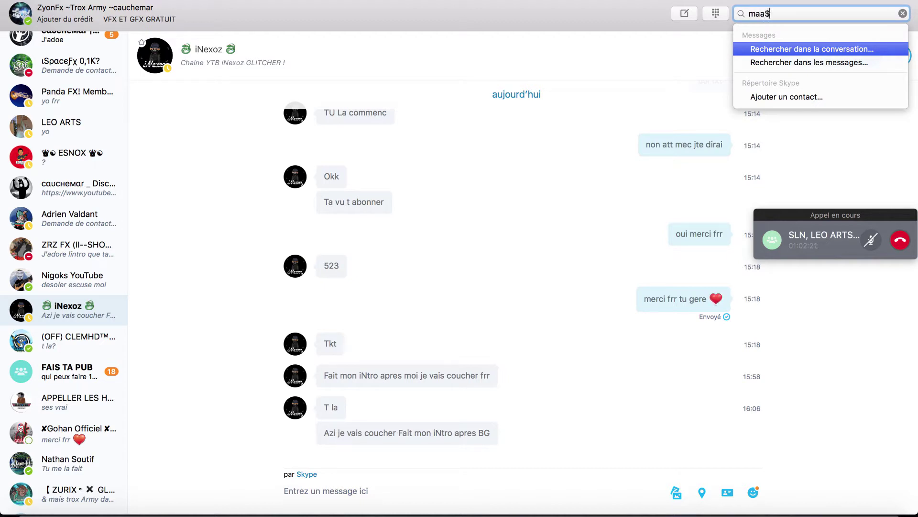
key(BackSpace)
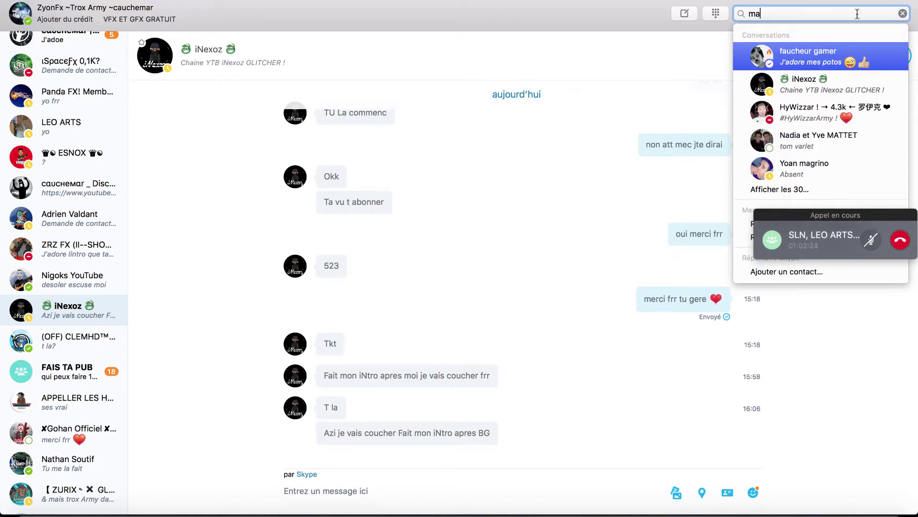
click(576, 178)
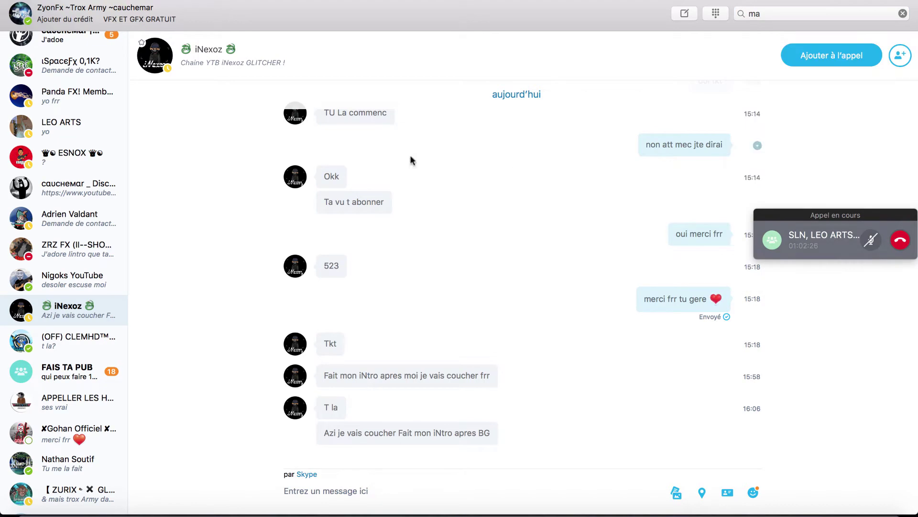
- Browse the full contact list for the client with the mascot avatar, open the conversation and read back through the intro requests
scroll(62, 143, up, 10)
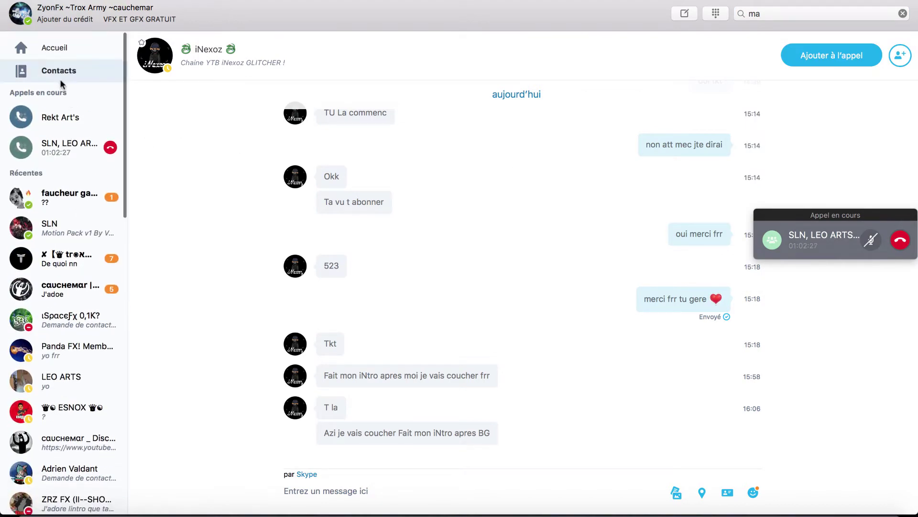
click(61, 80)
scroll(328, 362, down, 1)
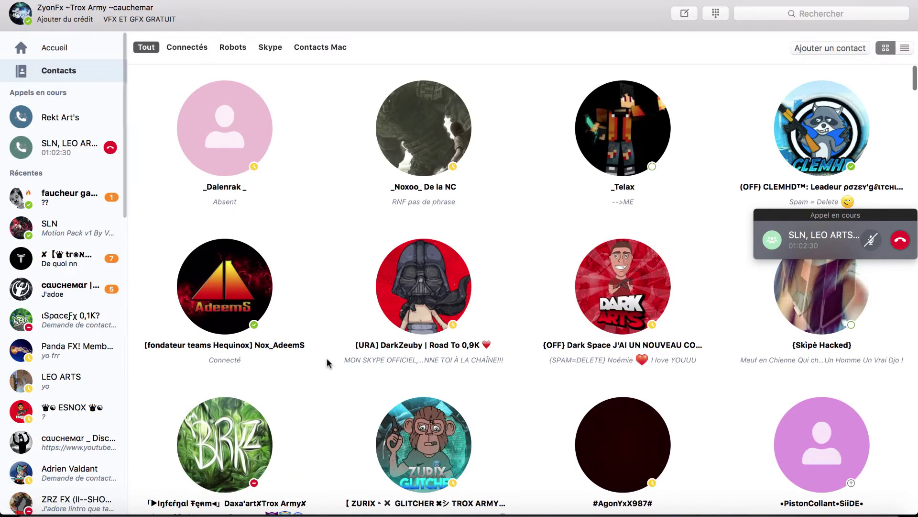
scroll(328, 364, down, 6)
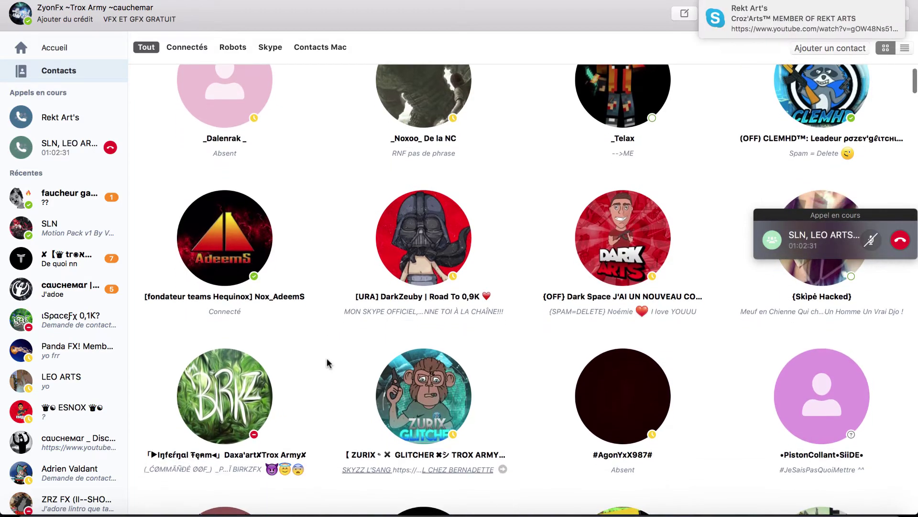
scroll(316, 392, down, 5)
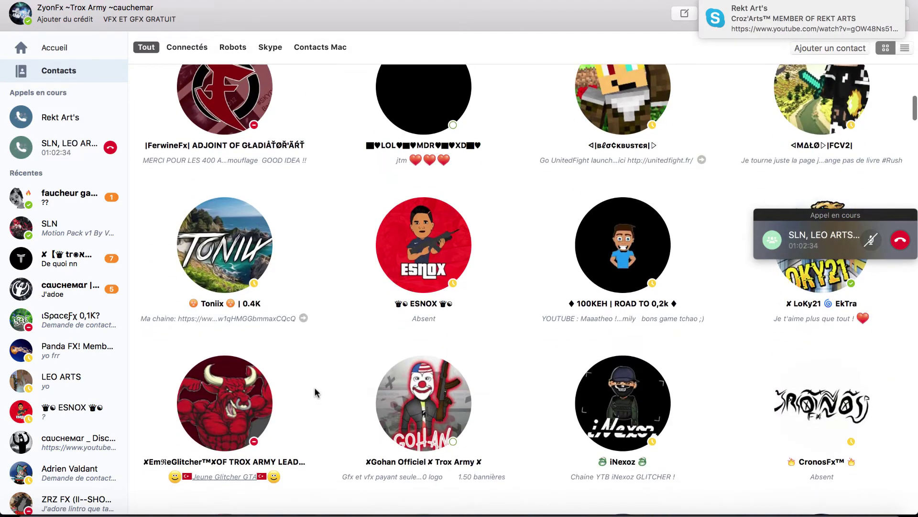
mouse_move(634, 263)
click(617, 287)
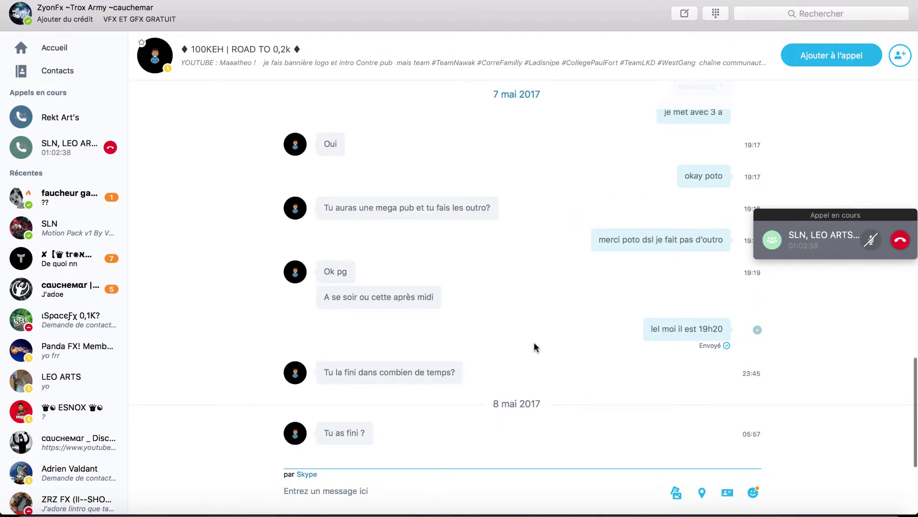
scroll(536, 347, up, 9)
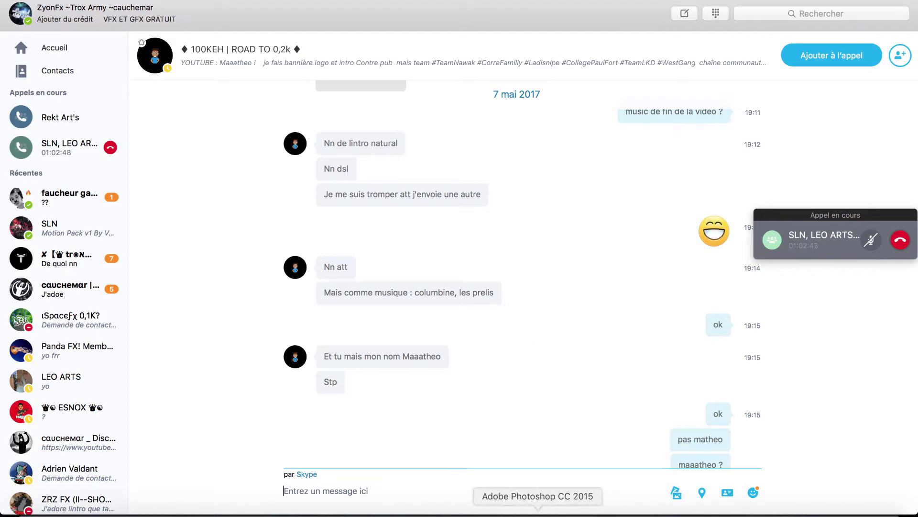
- Switch back to After Effects and preview the opening of the mascot animation from 0:00:00:00
click(489, 514)
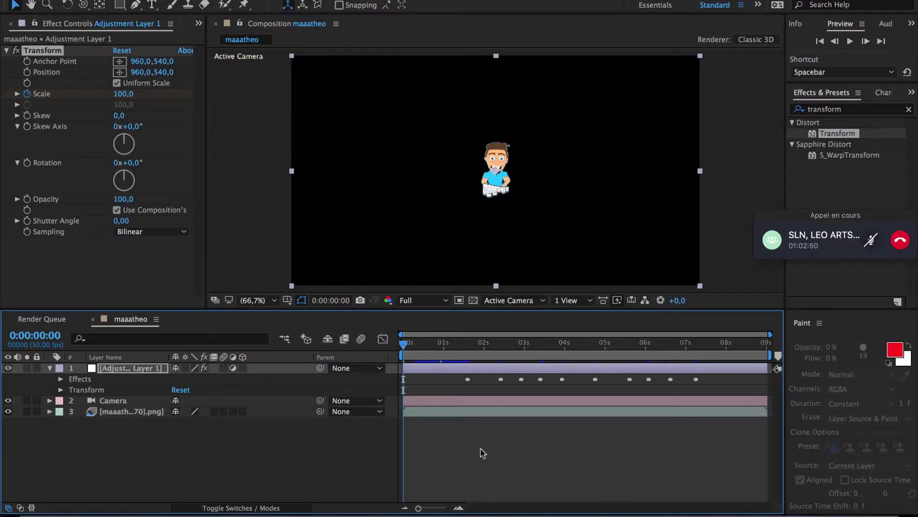
key(space)
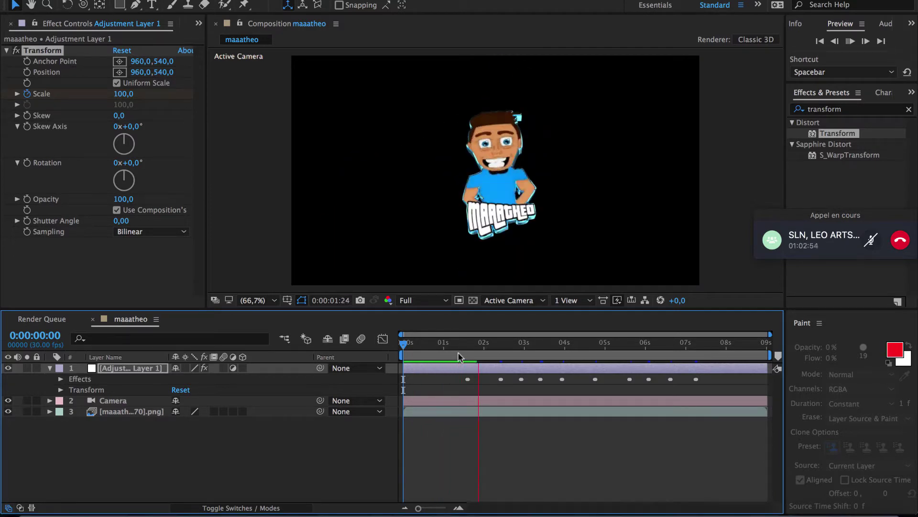
key(space)
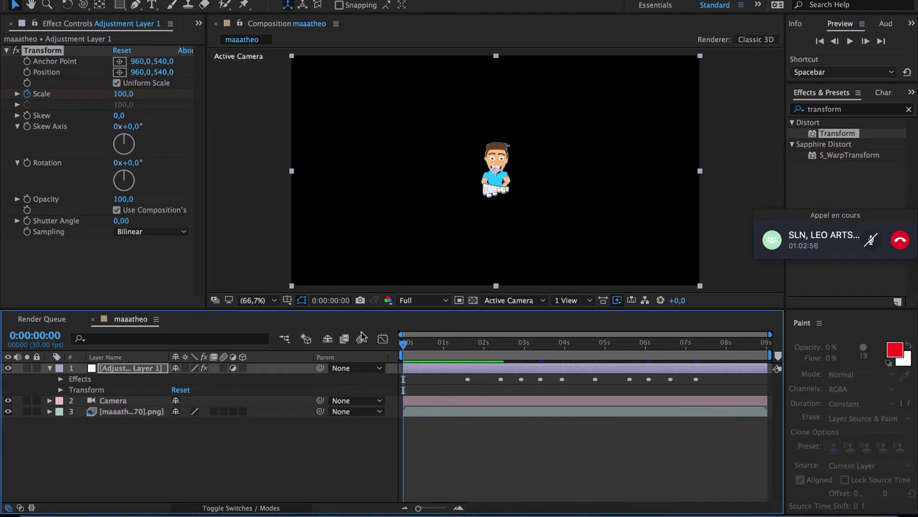
- Search the Mac with Spotlight for the intro's music using "music maaa" and "maaa", and look through the music results
key(super+space)
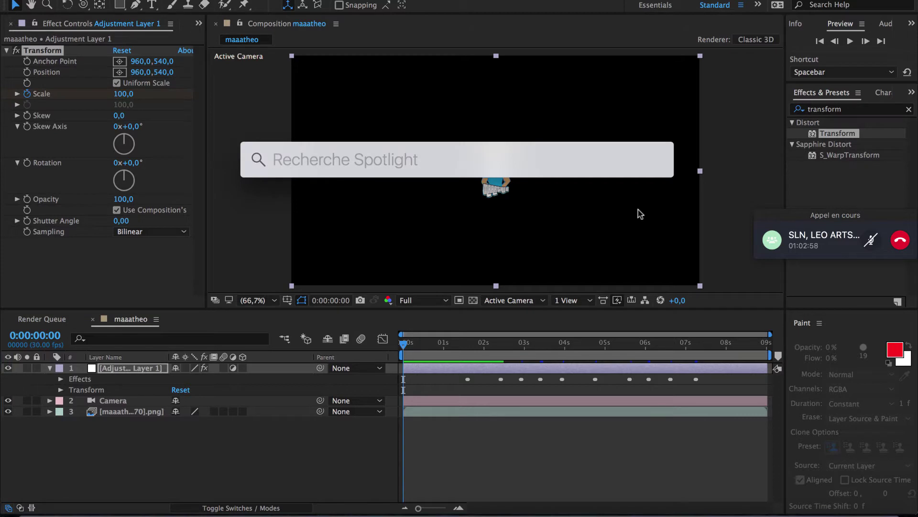
text(musi)
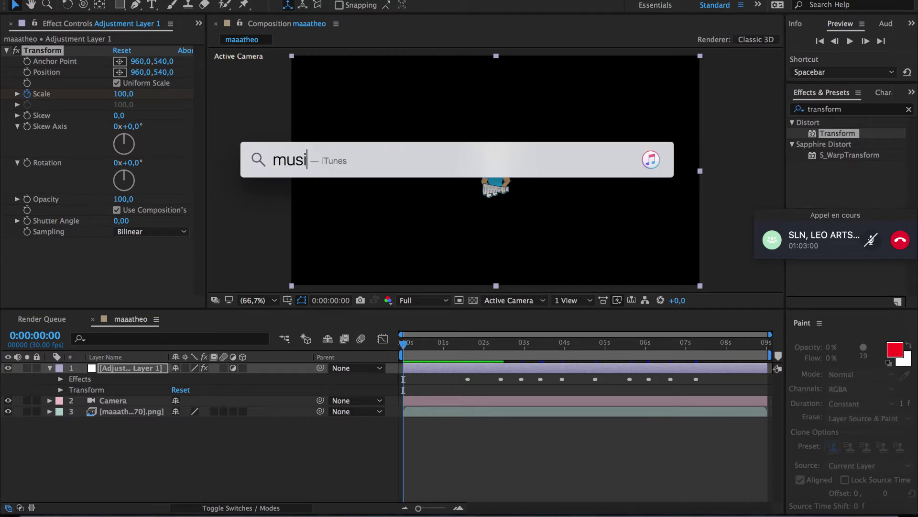
text(c m)
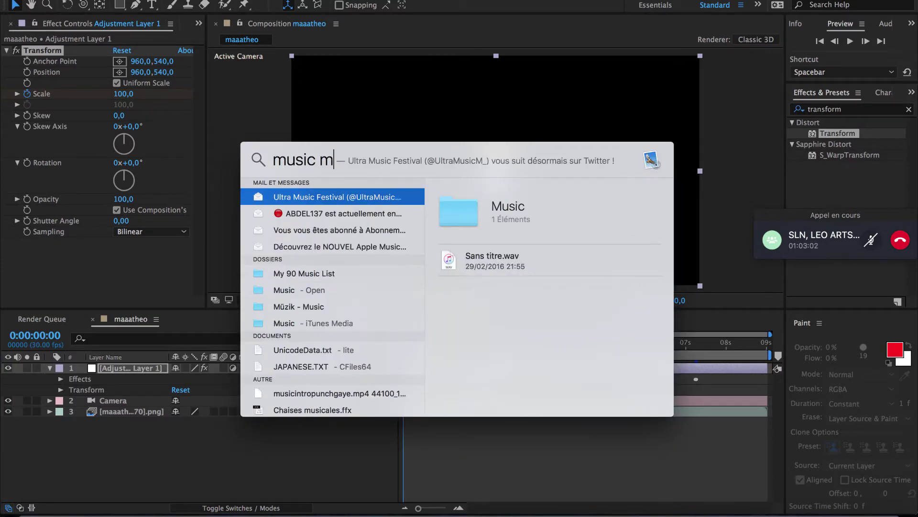
text(aaaa)
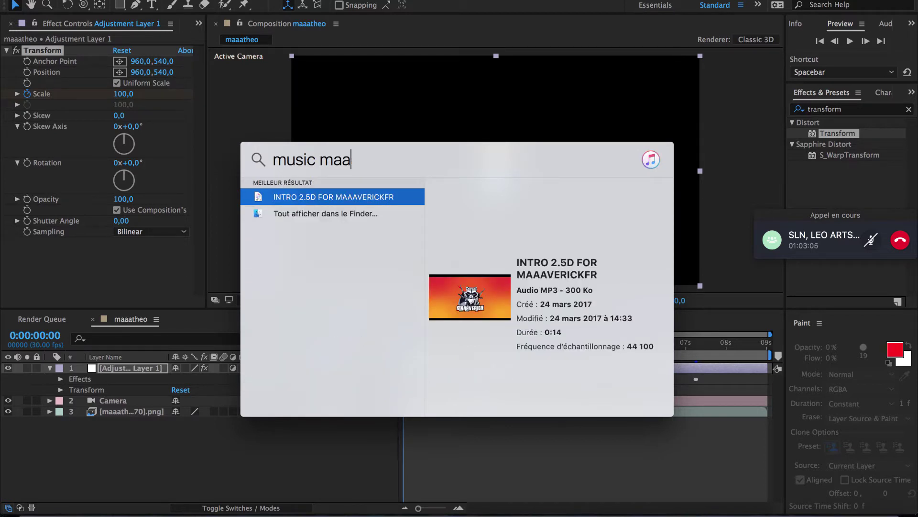
key(BackSpace)
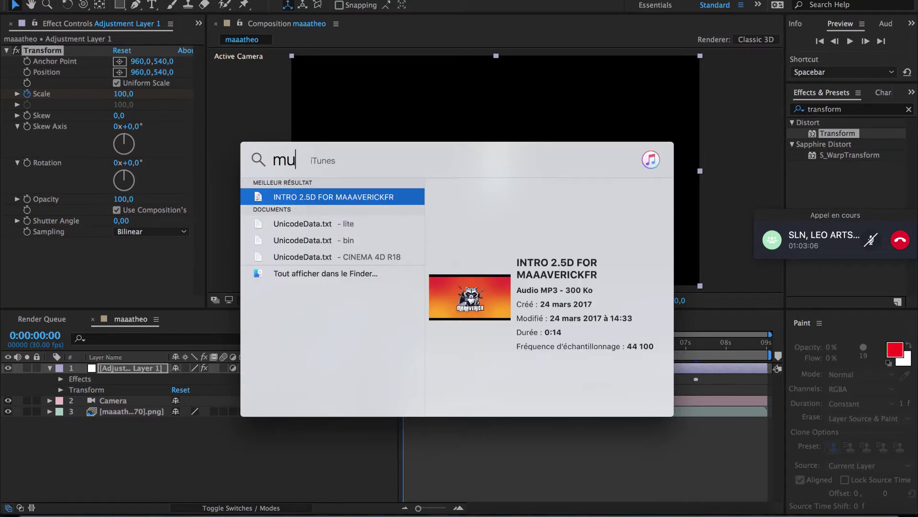
key(BackSpace)
key(BackSpace)
text(maaa)
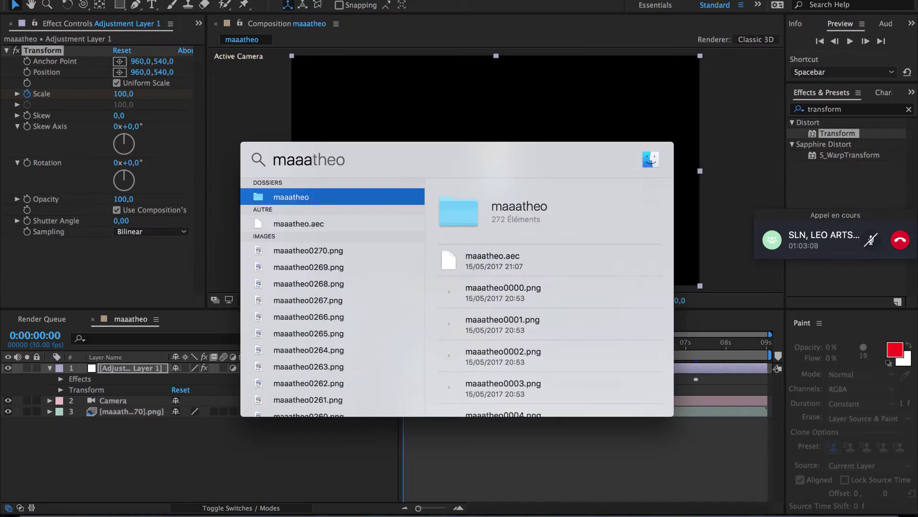
scroll(335, 326, down, 10)
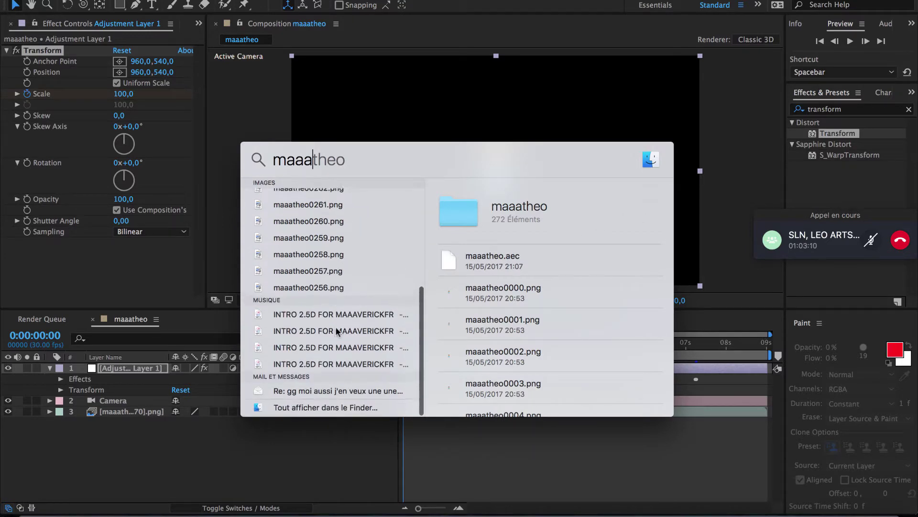
click(323, 348)
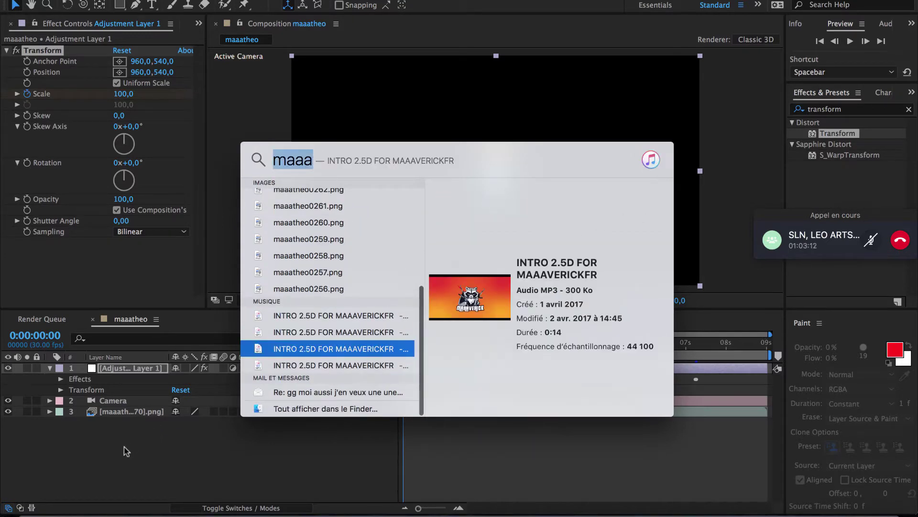
click(125, 453)
- Switch to Chrome and activate the YouTube search
click(369, 510)
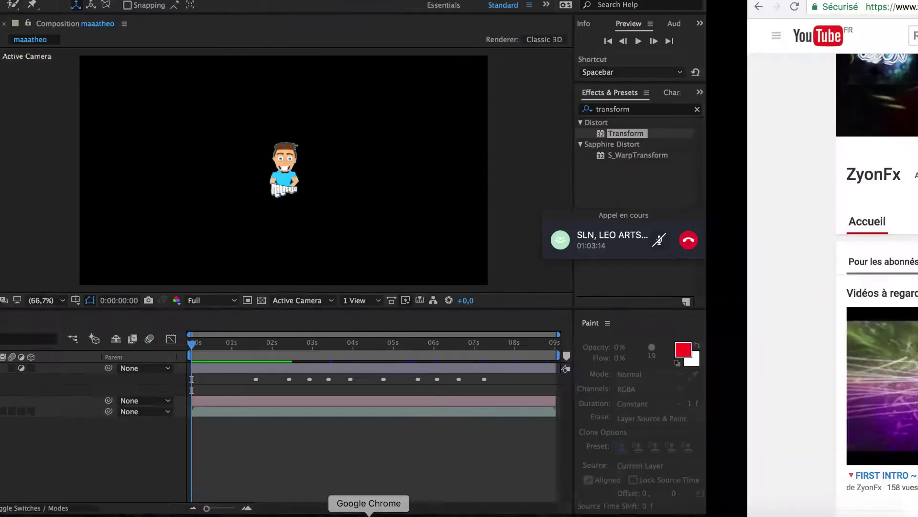
click(357, 33)
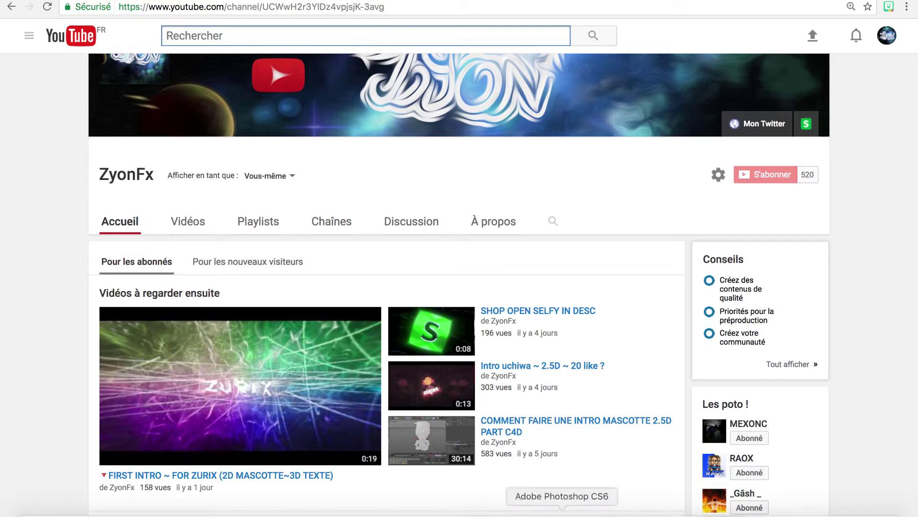
- Switch to iTunes, browse the recently added music for the requested track, and search Apple Music for "col"
click(393, 511)
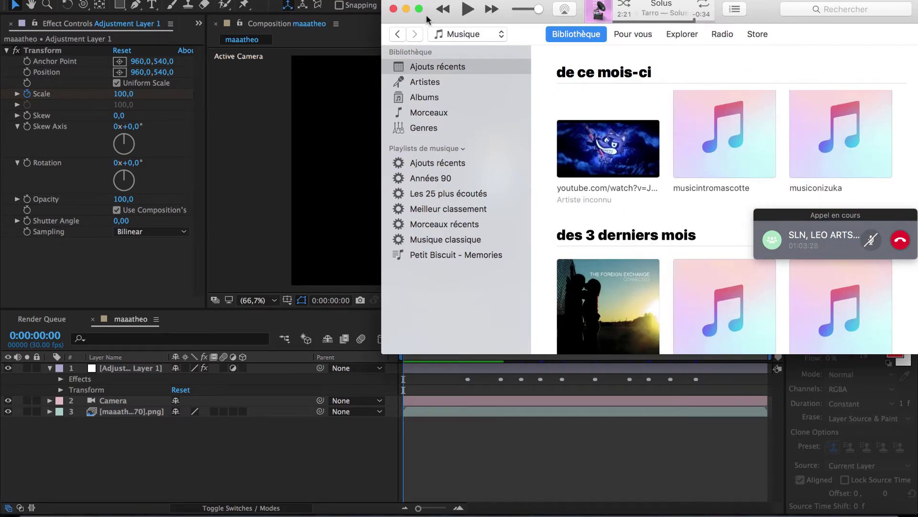
drag(427, 19, 236, 15)
scroll(449, 154, down, 5)
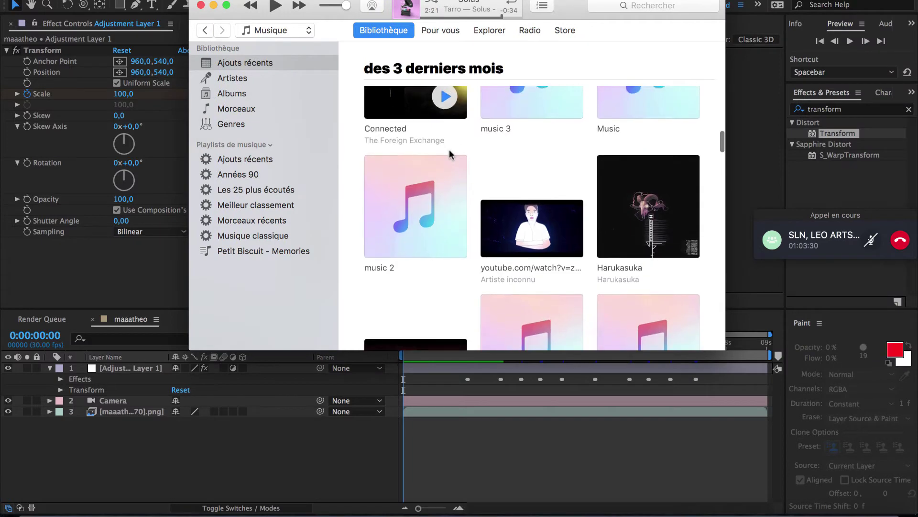
scroll(450, 154, down, 10)
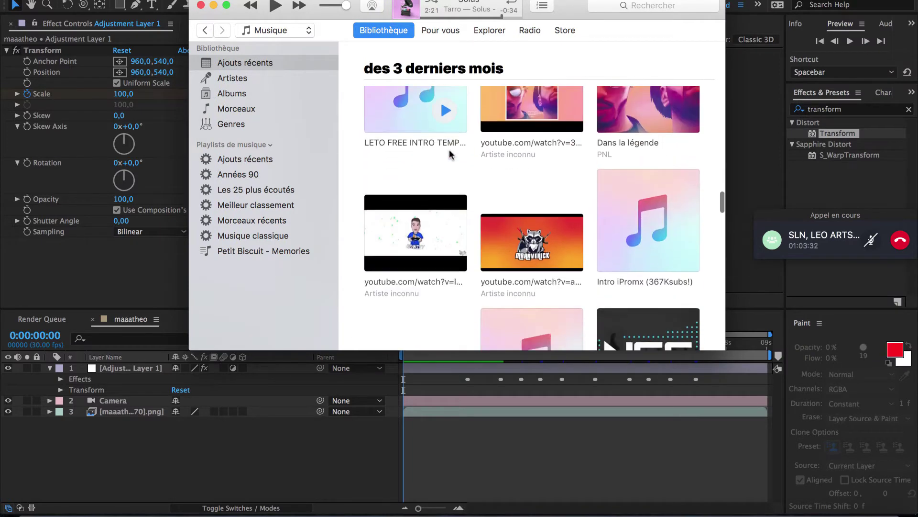
scroll(450, 154, down, 10)
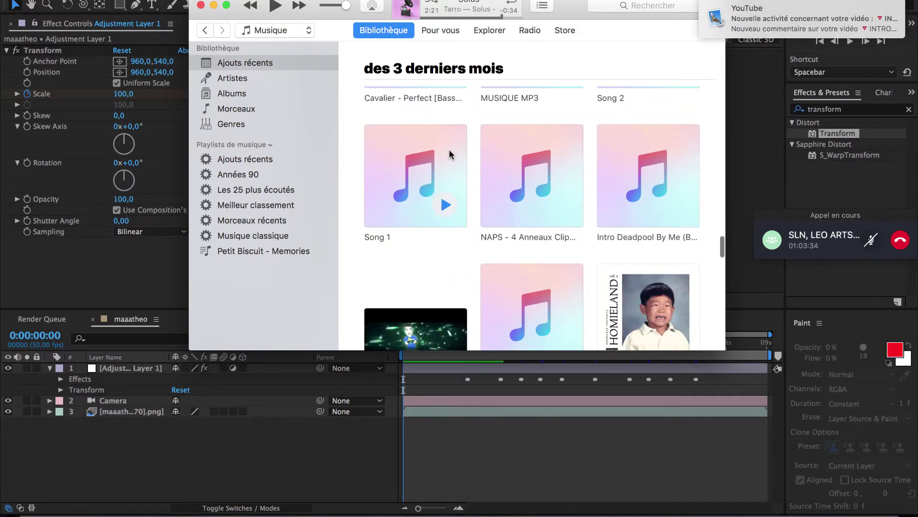
scroll(450, 154, down, 10)
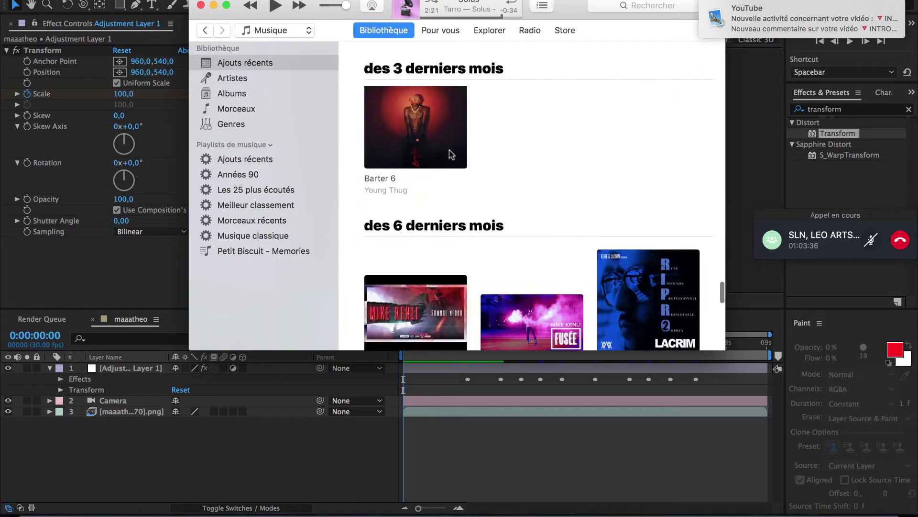
scroll(450, 154, down, 10)
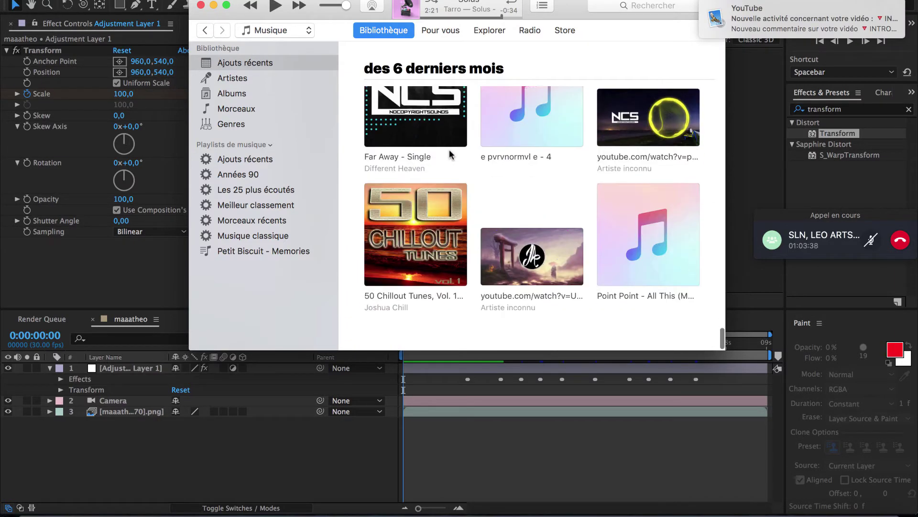
click(624, 7)
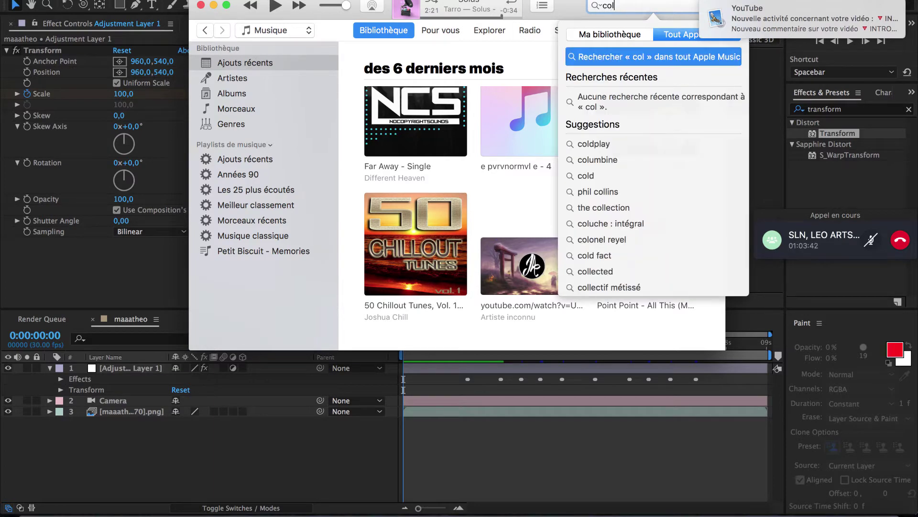
key(Escape)
- Search the Mac with Spotlight for "colum" and open the video "Columbine - Les Prélis (prod. Foda C).mp4"
key(super+space)
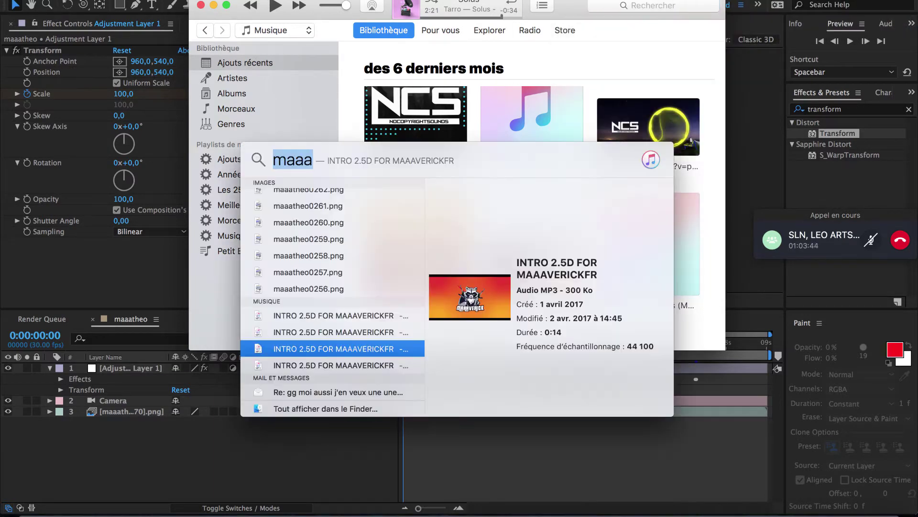
key(BackSpace)
text(co)
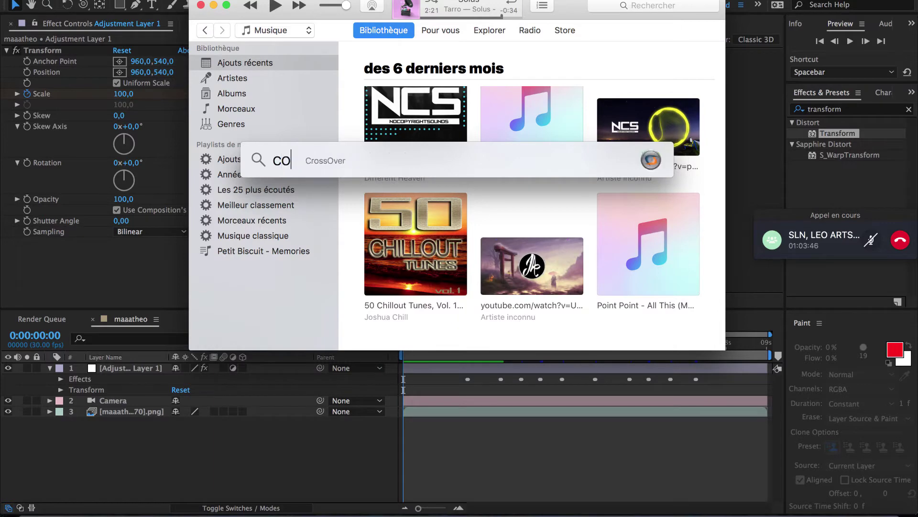
text(lum)
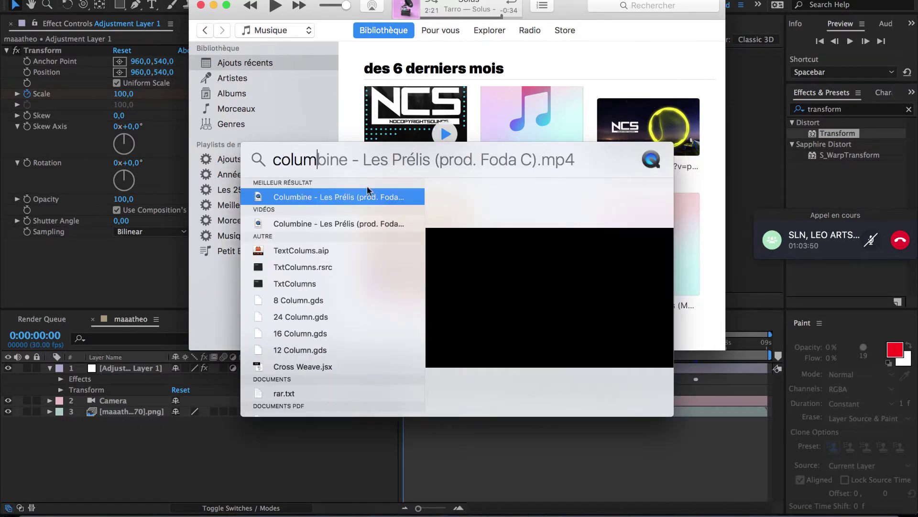
scroll(309, 242, down, 5)
scroll(309, 242, up, 5)
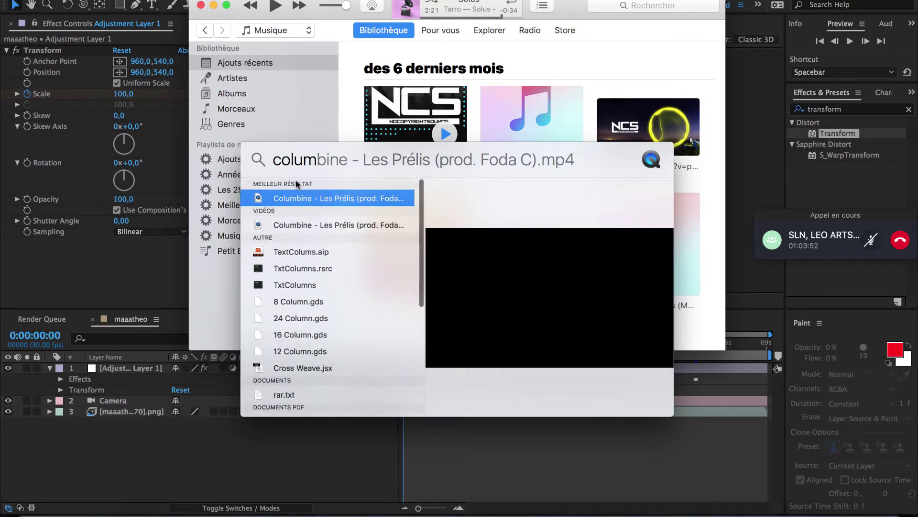
click(291, 197)
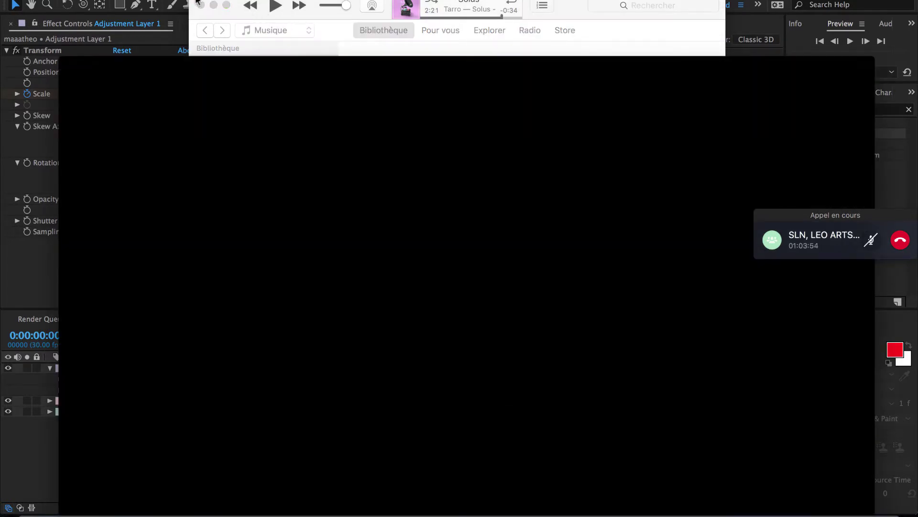
- Close the iTunes window and move the video player higher so its playback controls are accessible
click(199, 6)
click(199, 6)
drag(263, 65, 248, 13)
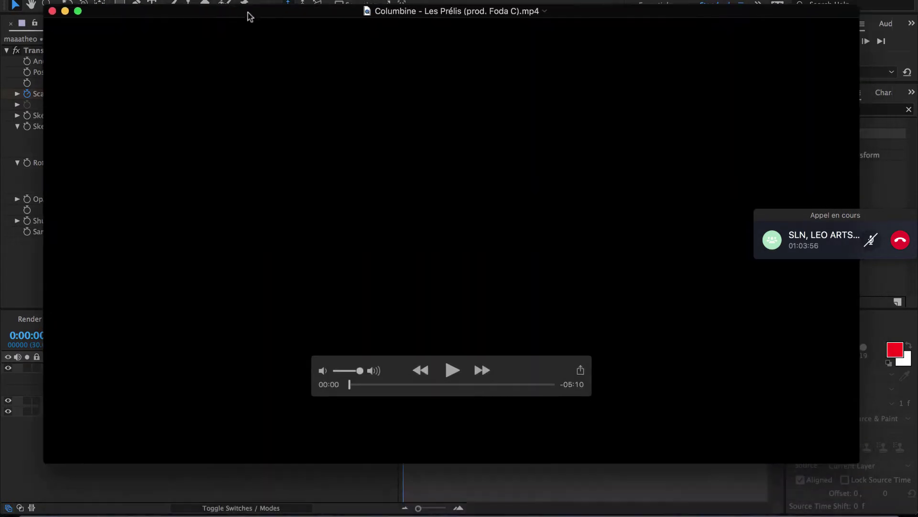
- Play the Columbine video, skip through it to find a music passage for the intro, and pause at 02:38
click(444, 375)
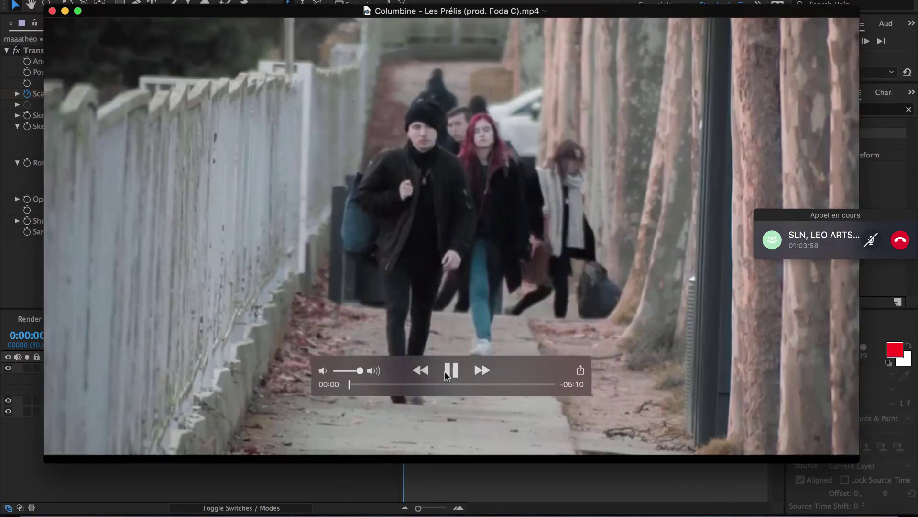
click(405, 384)
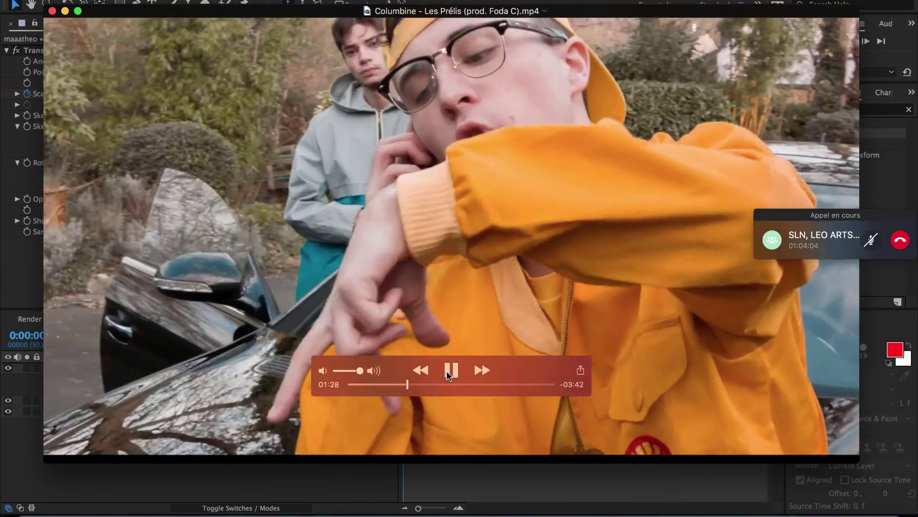
click(425, 385)
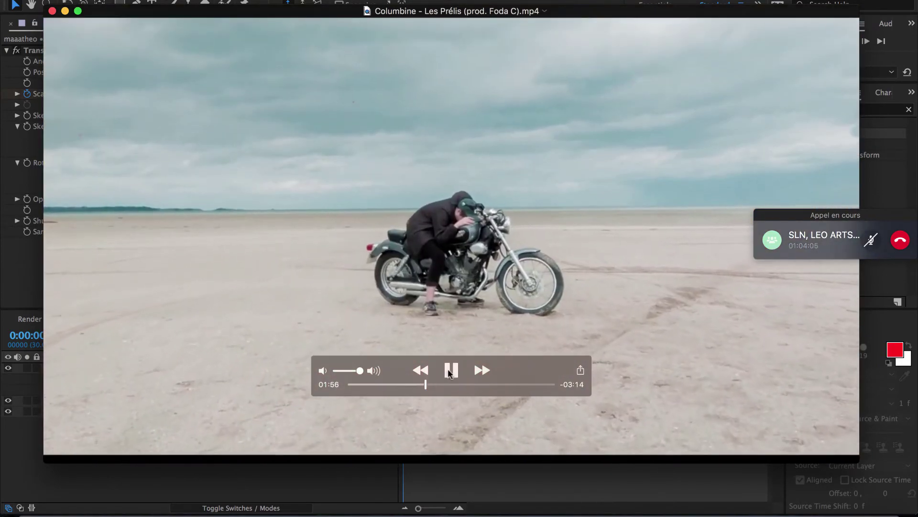
click(437, 385)
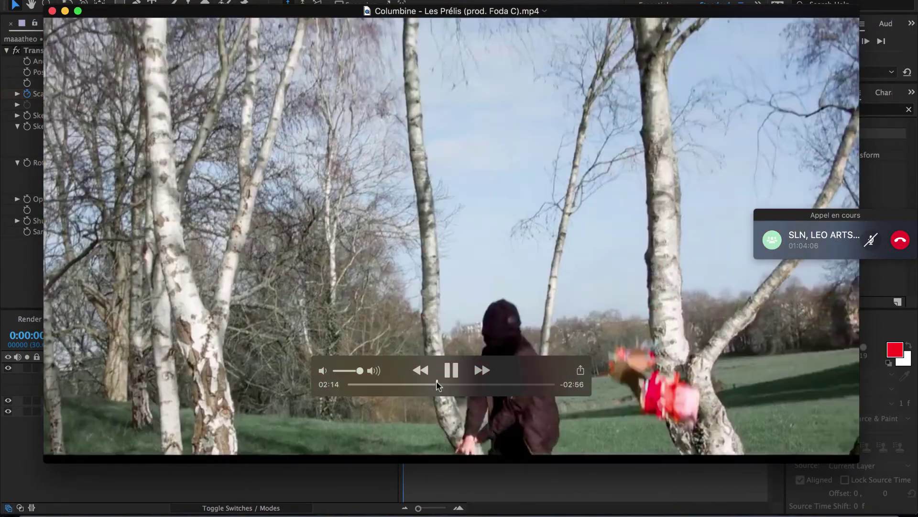
click(449, 385)
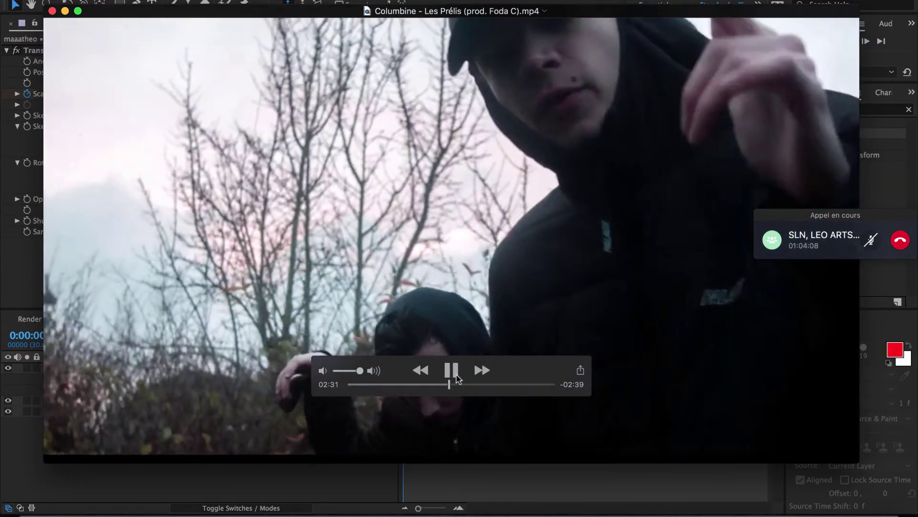
click(462, 385)
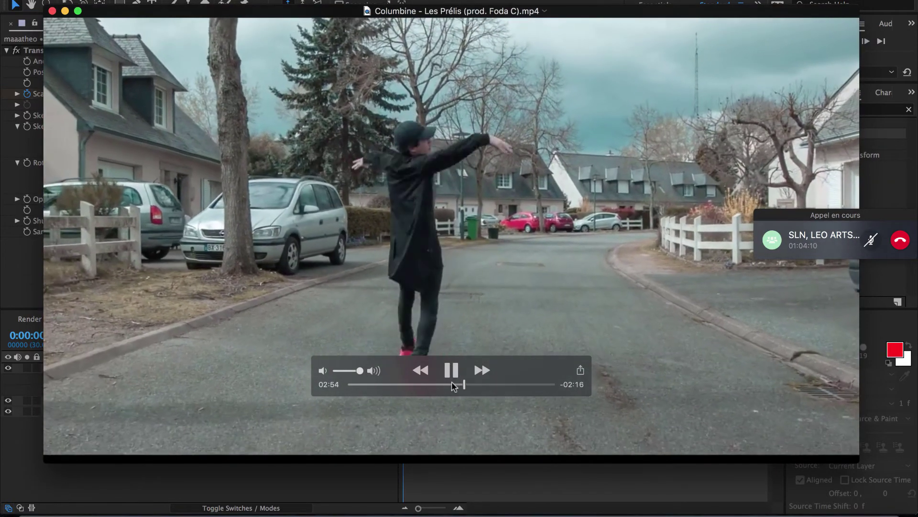
click(452, 384)
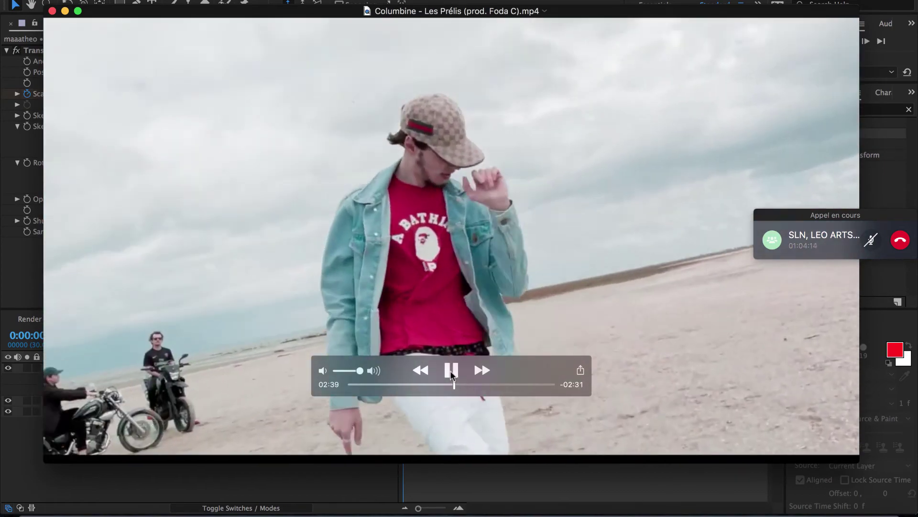
click(452, 370)
drag(451, 384, 447, 386)
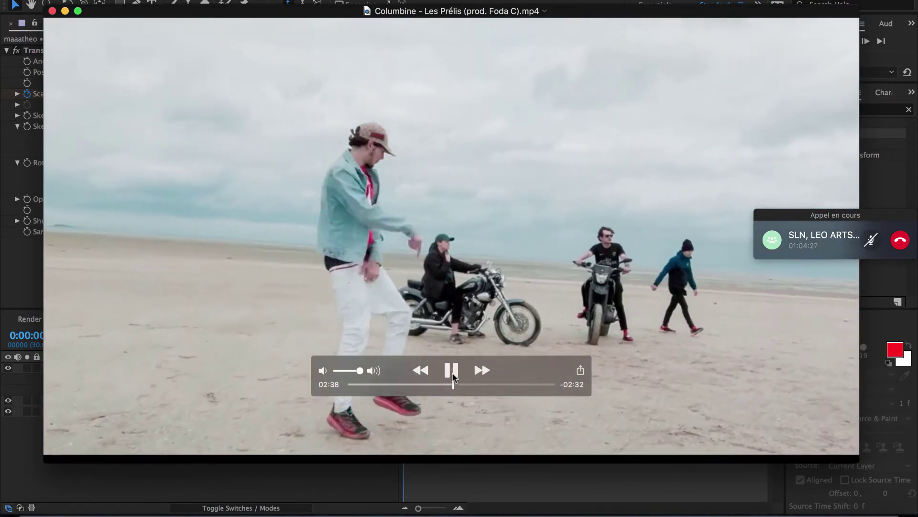
click(452, 372)
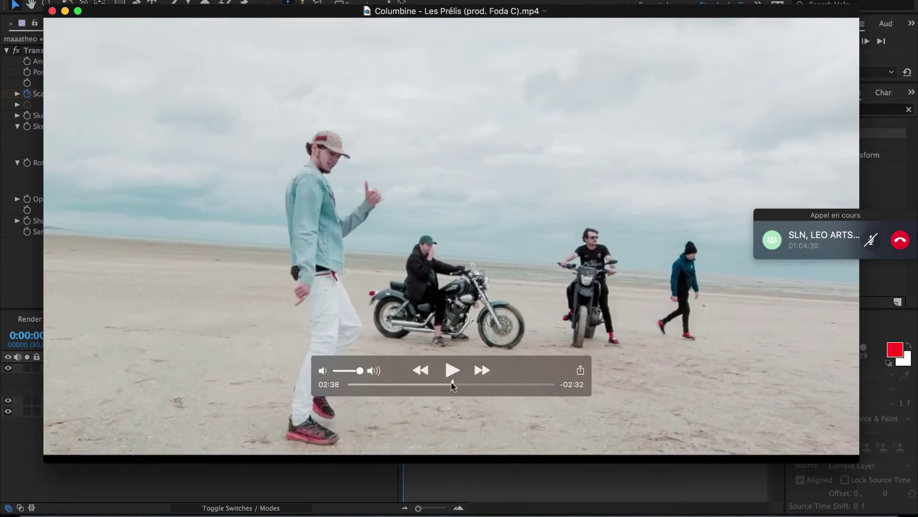
- Replay the Columbine passage around 02:38 to check the music cue, and close the video
drag(452, 382, 451, 382)
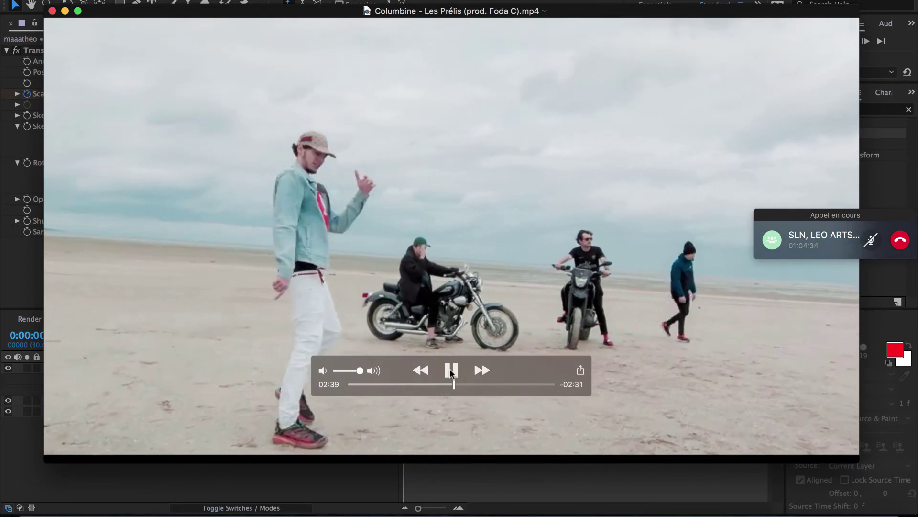
click(451, 371)
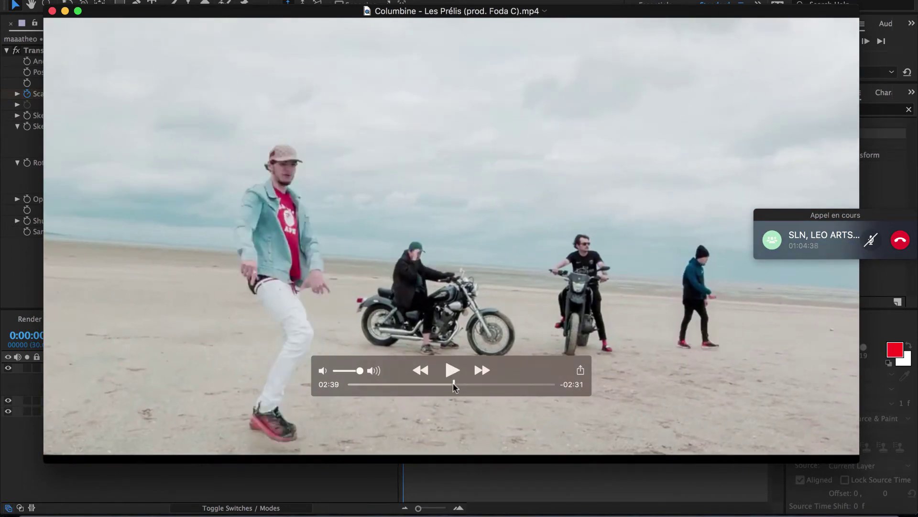
drag(453, 383, 452, 383)
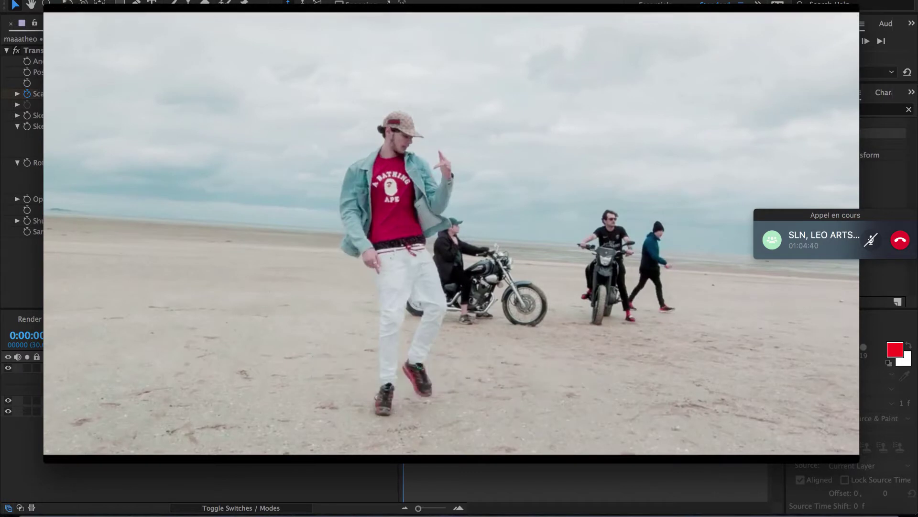
click(686, 0)
click(637, 11)
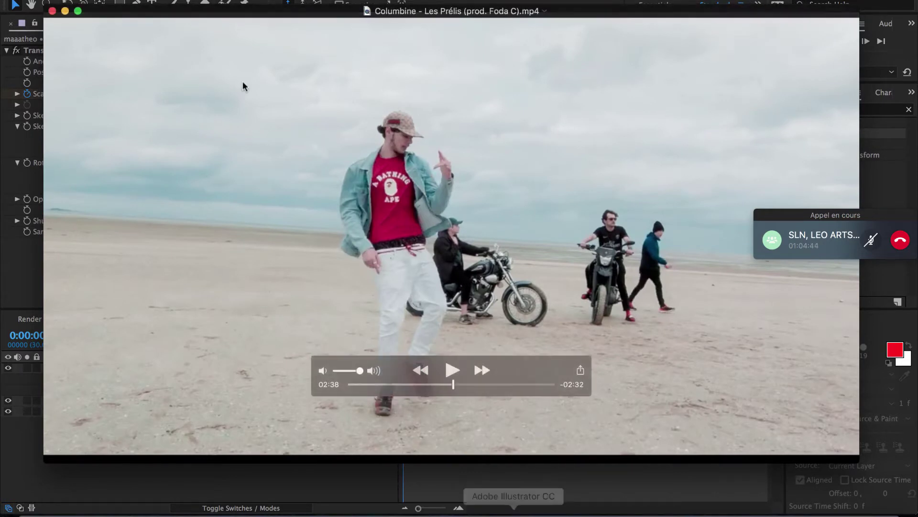
click(49, 12)
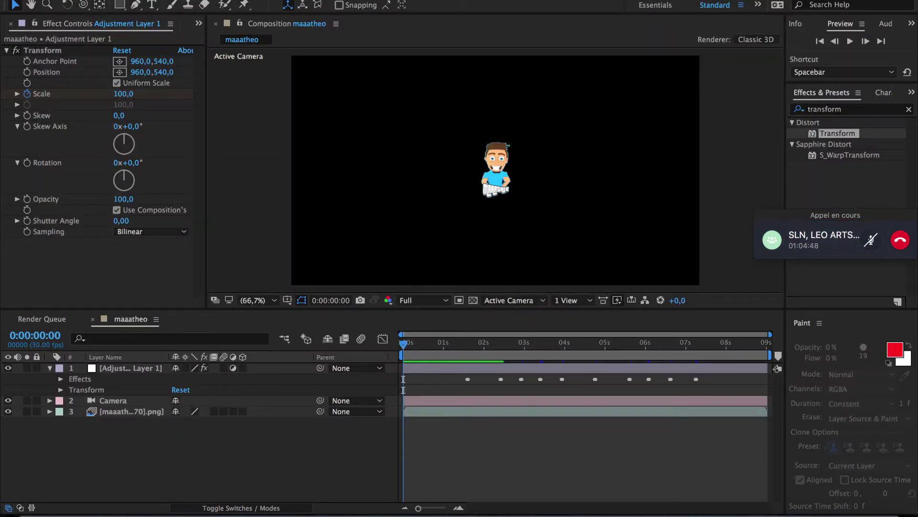
click(686, 0)
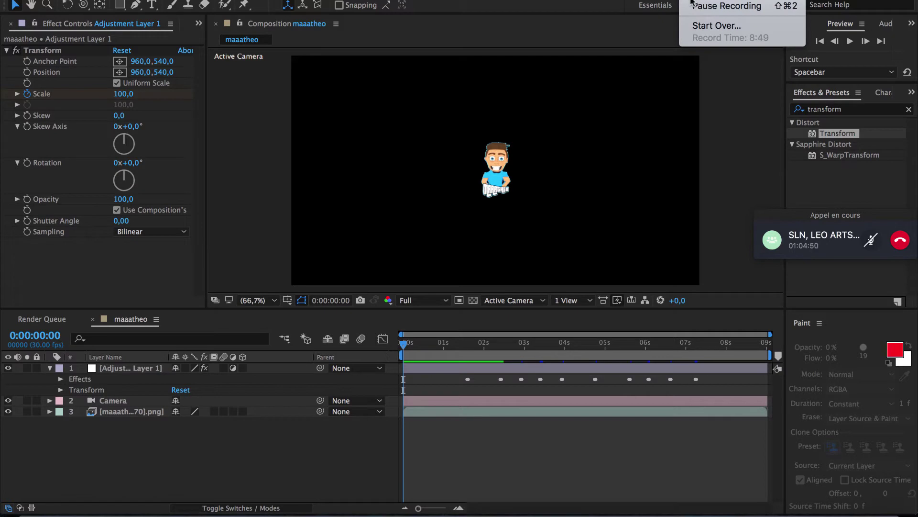
click(733, 126)
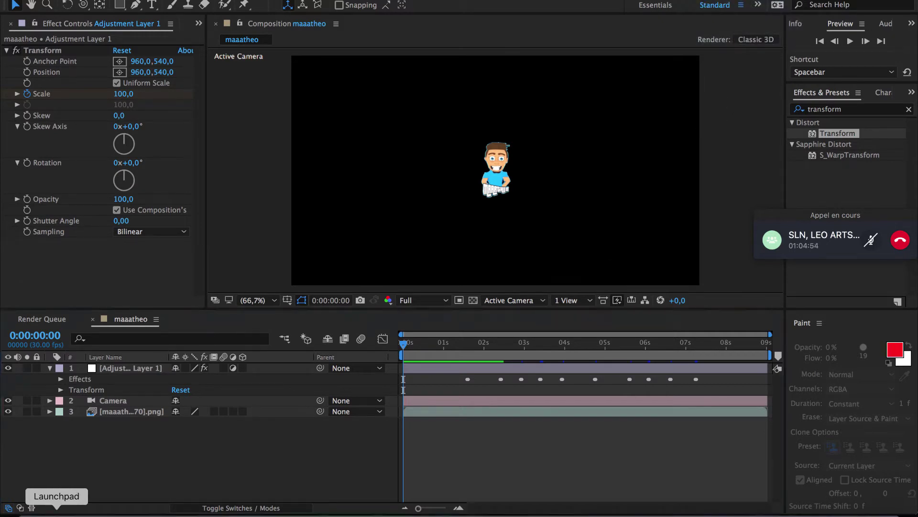
click(57, 510)
- Preview the maaatheo composition from the start and stop playback at 0:00:02:15
click(249, 433)
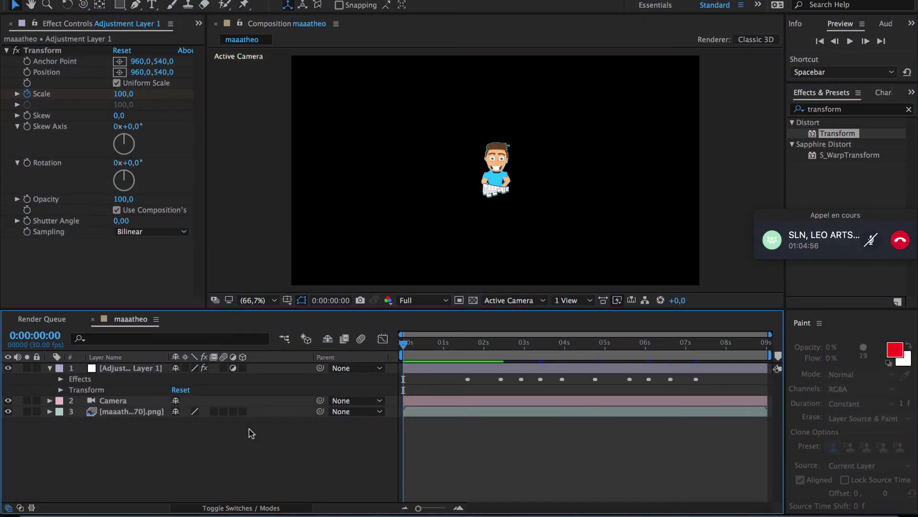
key(space)
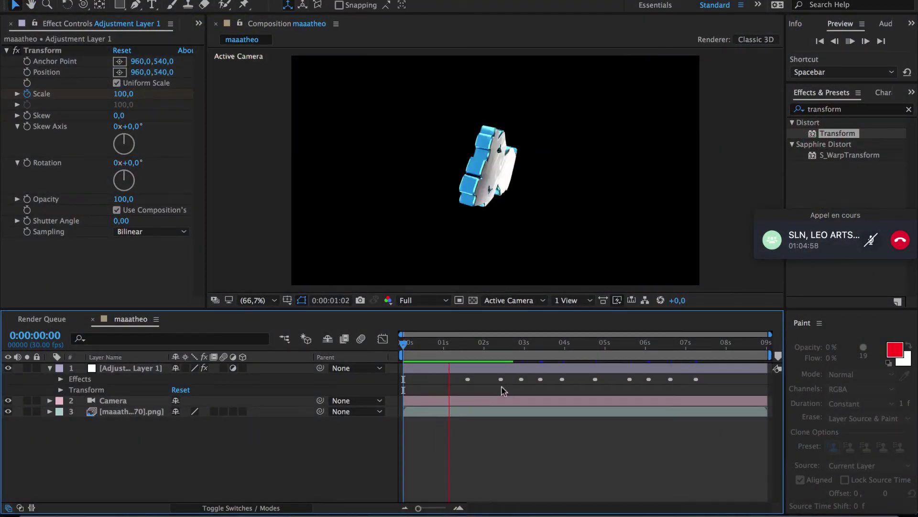
key(space)
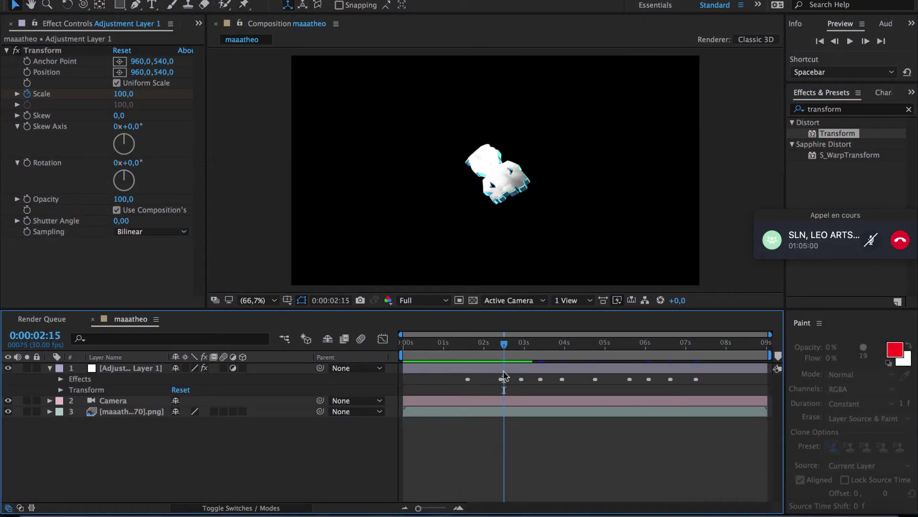
- Switch to YouTube, open "COMMENT FAIRE UNE INTRO MASCOTTE 2.5D PART C4D", skip to the intro file search, and pause at 11:00
click(368, 511)
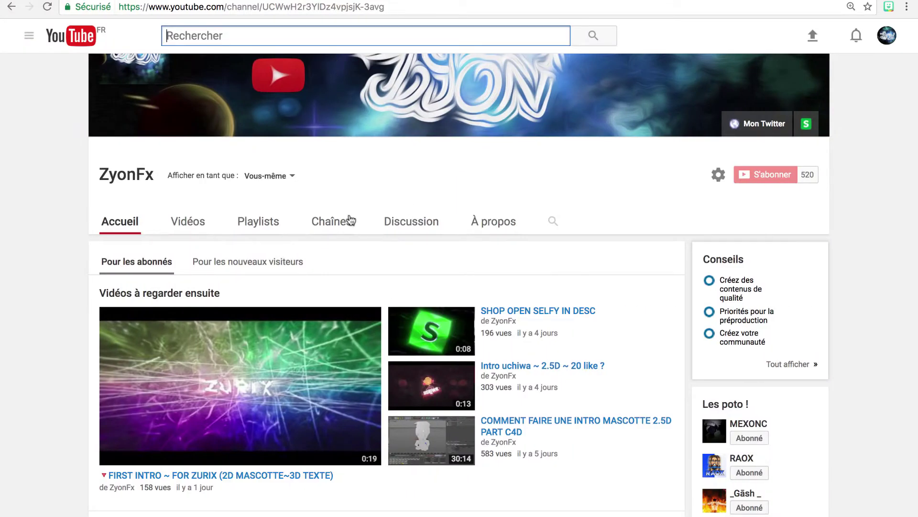
click(448, 444)
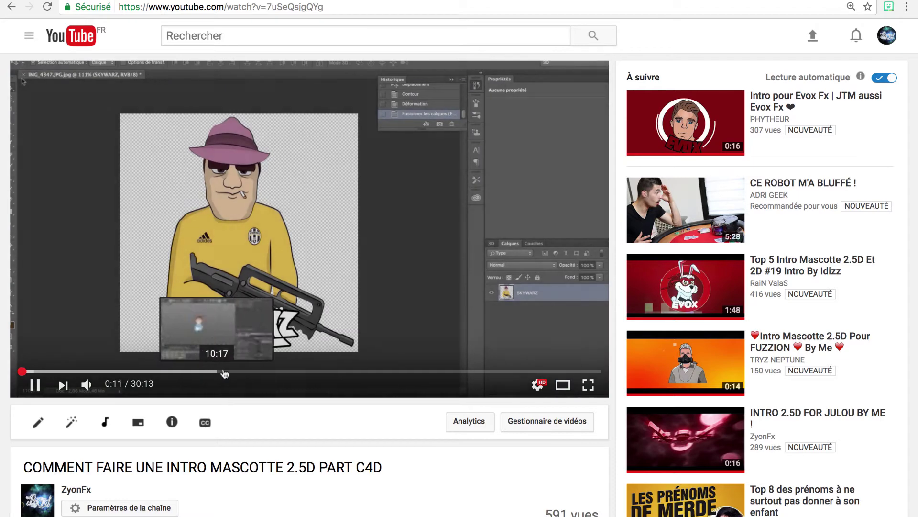
click(226, 371)
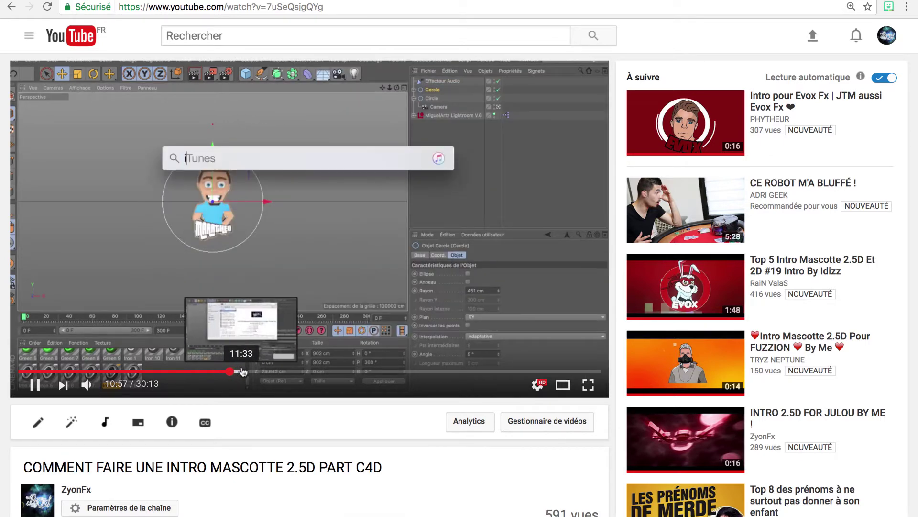
click(331, 339)
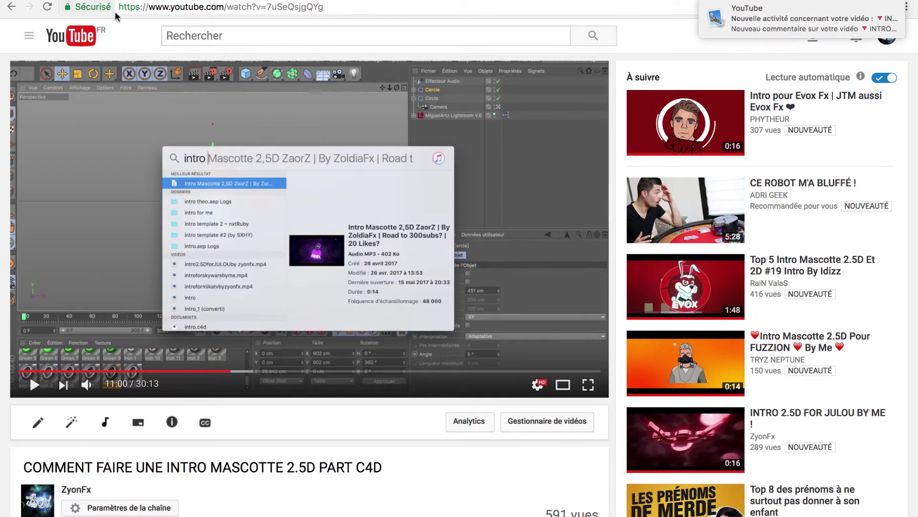
- Dismiss the YouTube side guide after opening it, and go to the ZyonFx channel page
click(35, 35)
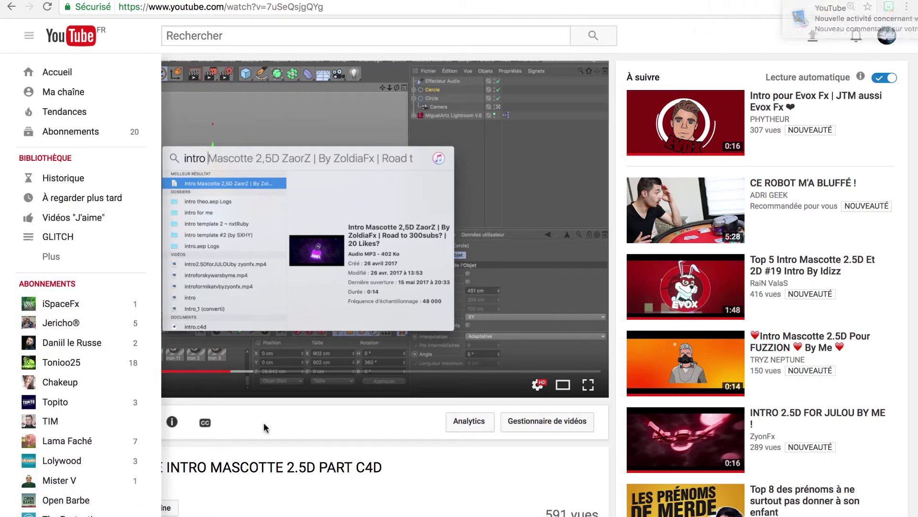
click(251, 433)
click(79, 490)
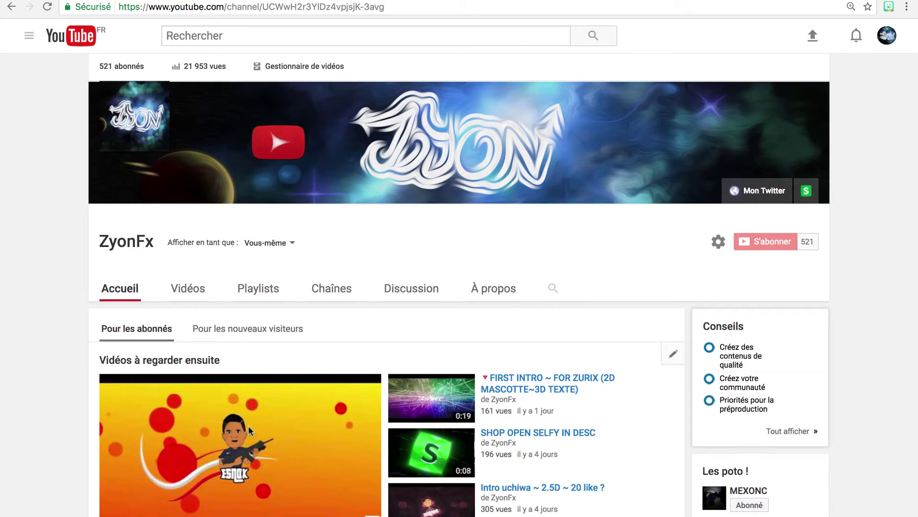
- Open the video "INTRO ~ 2.5D FOR ESNOX (20 LIKE) BAD 2D :/" and read through its comments
click(248, 425)
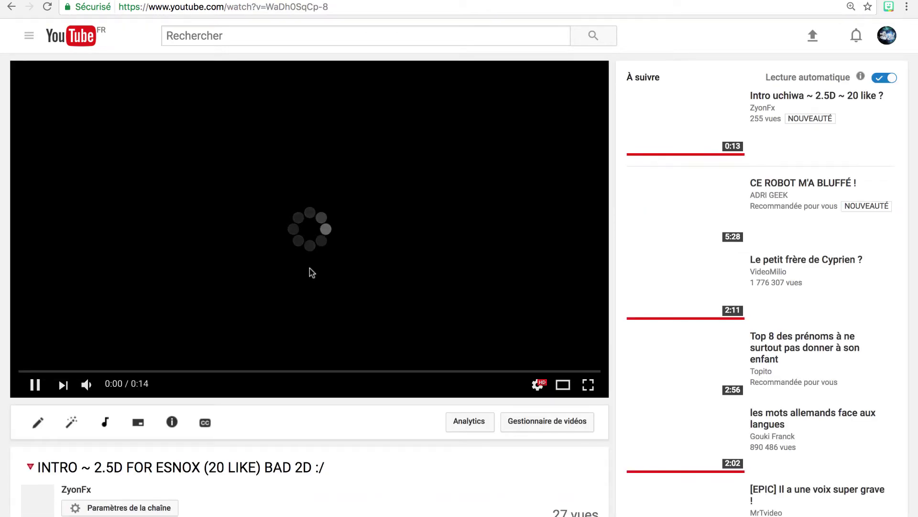
scroll(310, 268, down, 8)
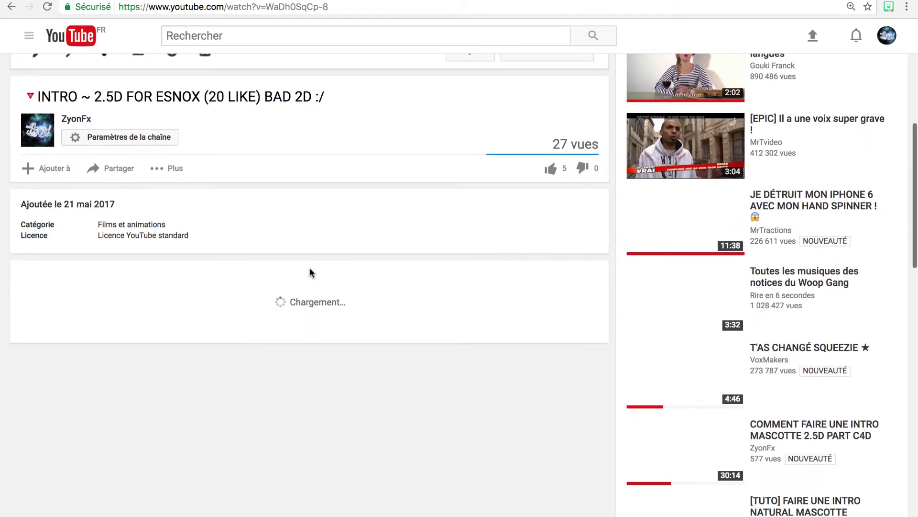
scroll(310, 268, down, 4)
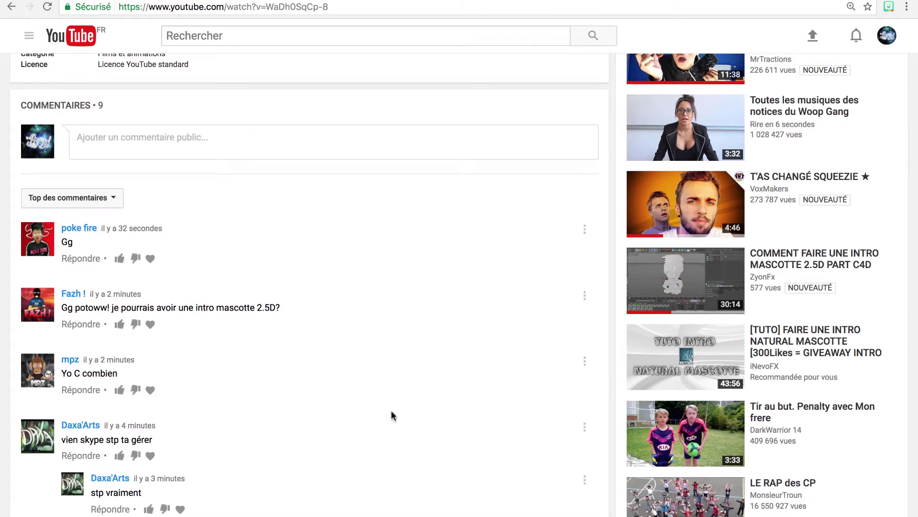
scroll(391, 415, down, 1)
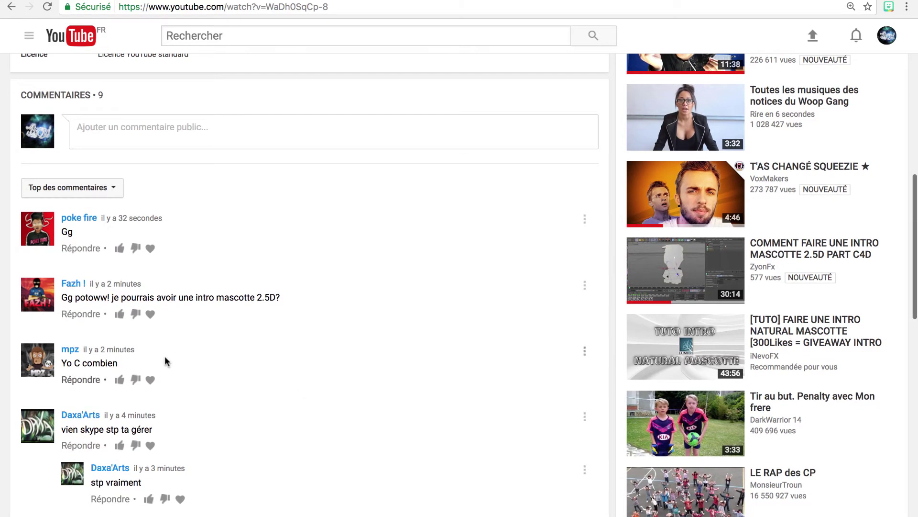
scroll(164, 359, down, 5)
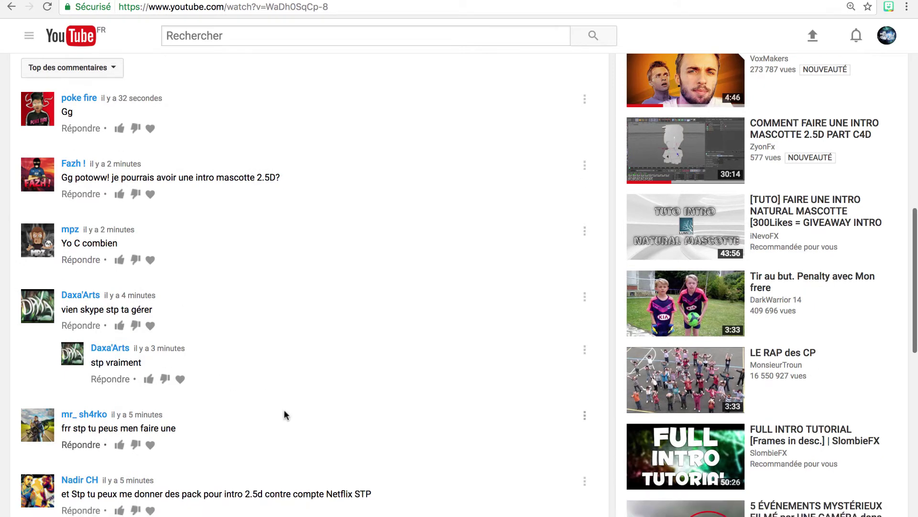
scroll(285, 414, down, 5)
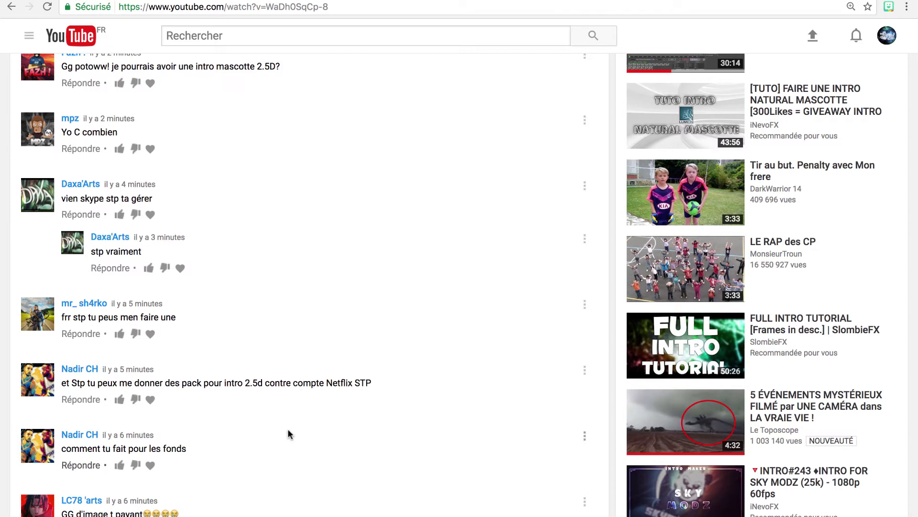
scroll(288, 434, down, 3)
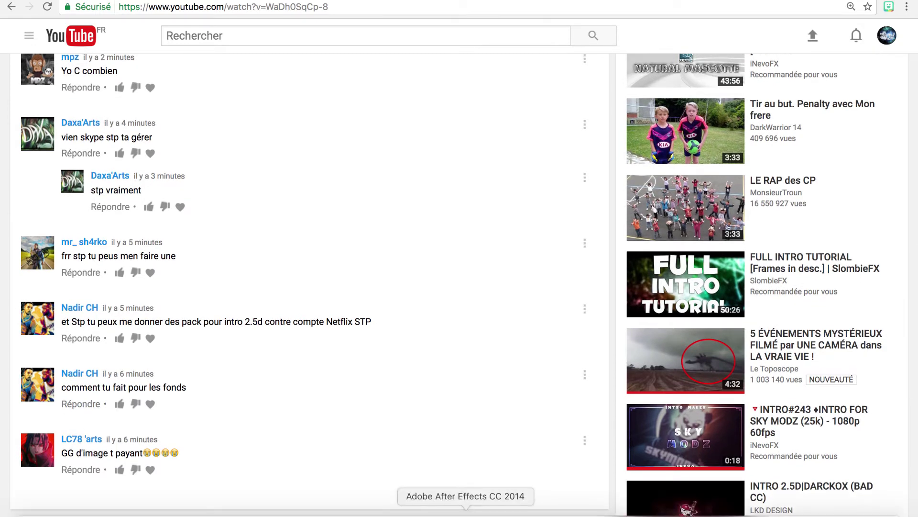
- Switch back to After Effects, return the playhead to the start of the maaatheo composition, and briefly preview it
click(489, 510)
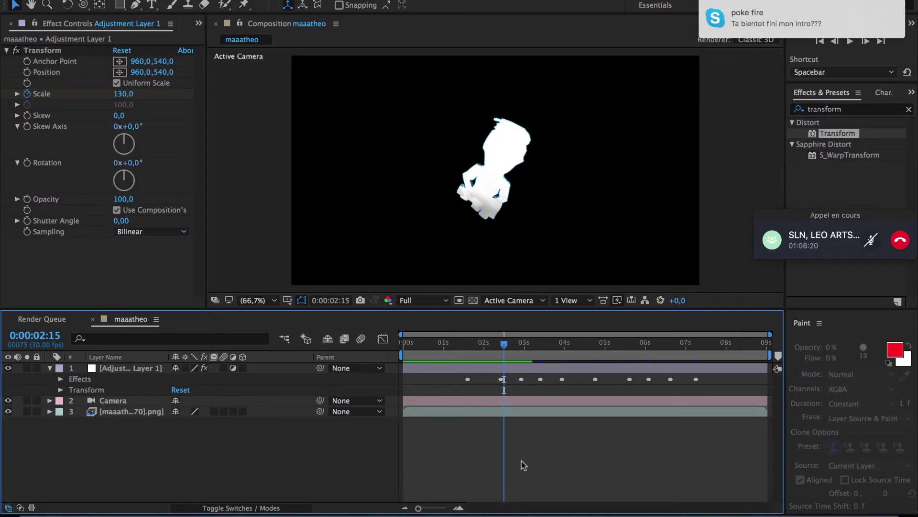
key(Home)
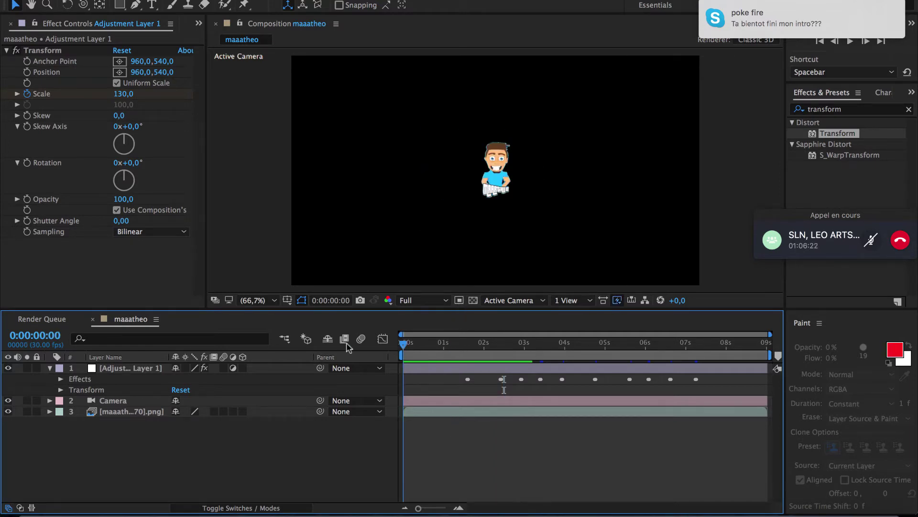
key(space)
key(space)
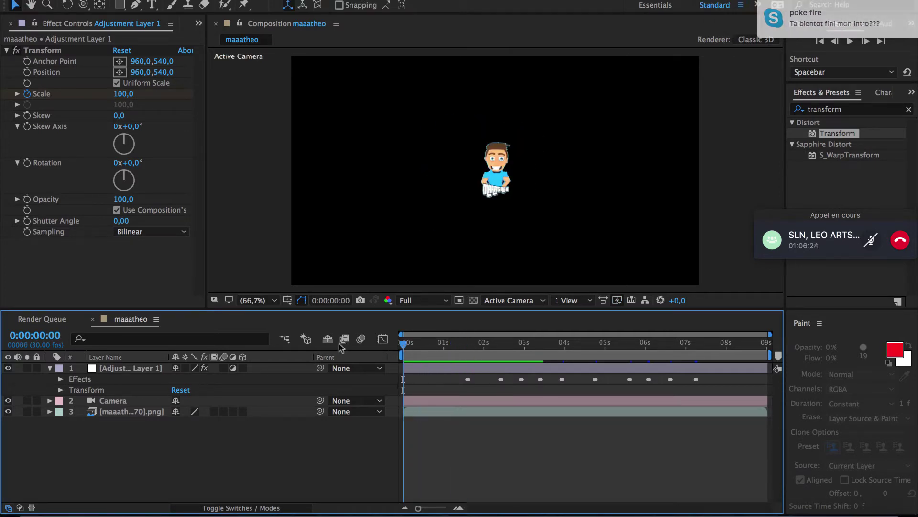
- Search the Mac with Spotlight for "intro" and add the "Intro Mascotte 2,5D Ziroz | By ZoldiaFx" MP3 to the composition as the uppermost layer
key(super+space)
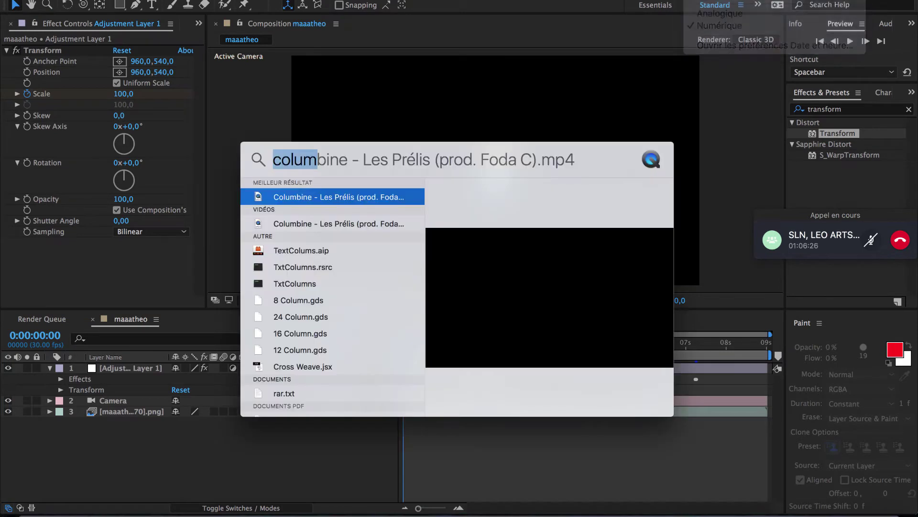
key(BackSpace)
text(intro)
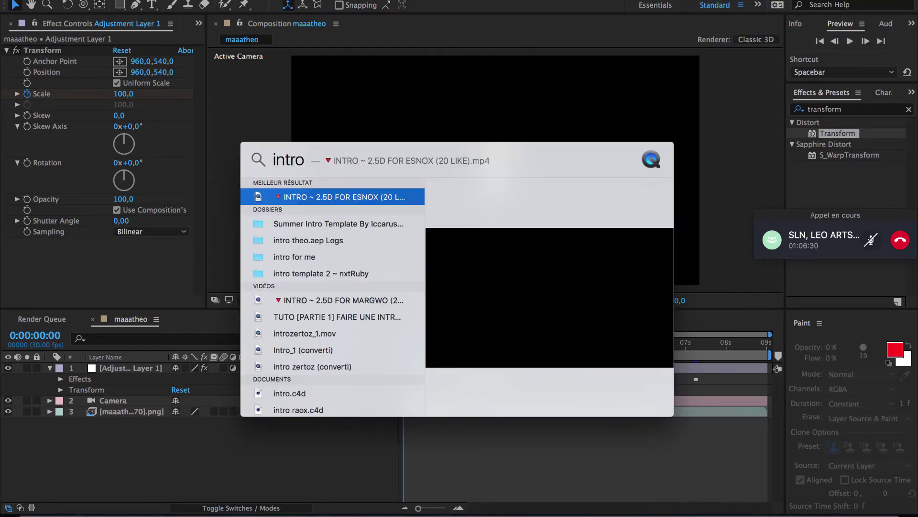
scroll(309, 286, down, 10)
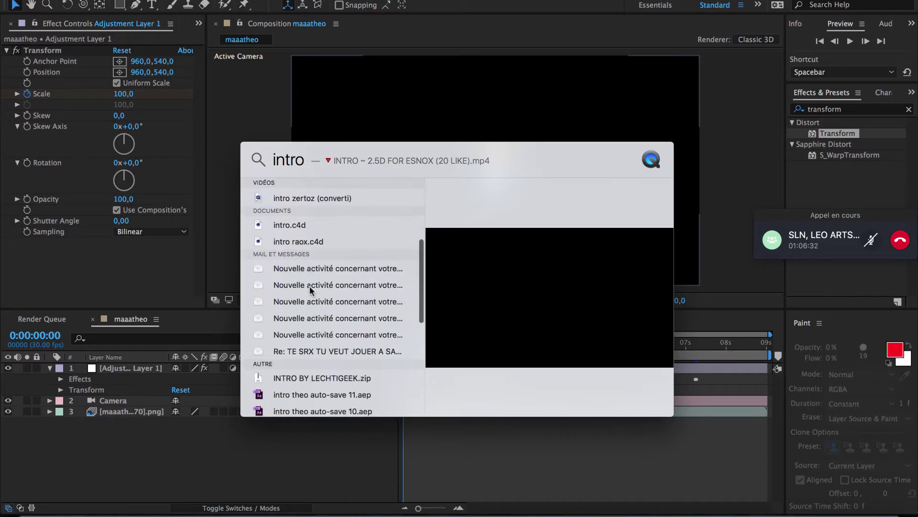
scroll(310, 310, down, 10)
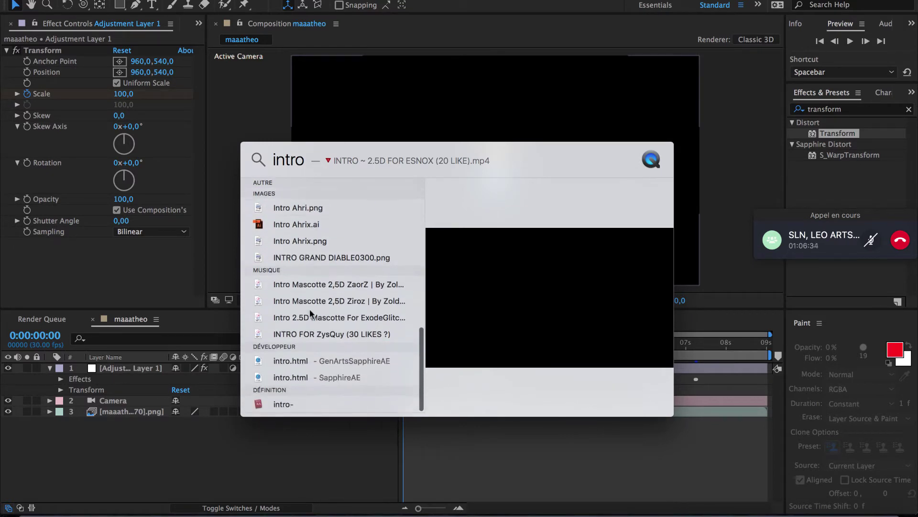
click(334, 299)
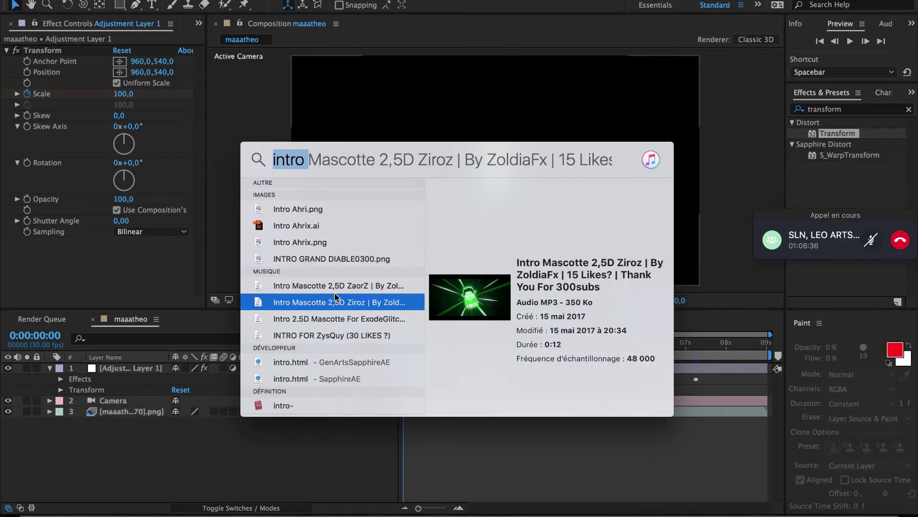
click(341, 286)
drag(291, 302, 146, 429)
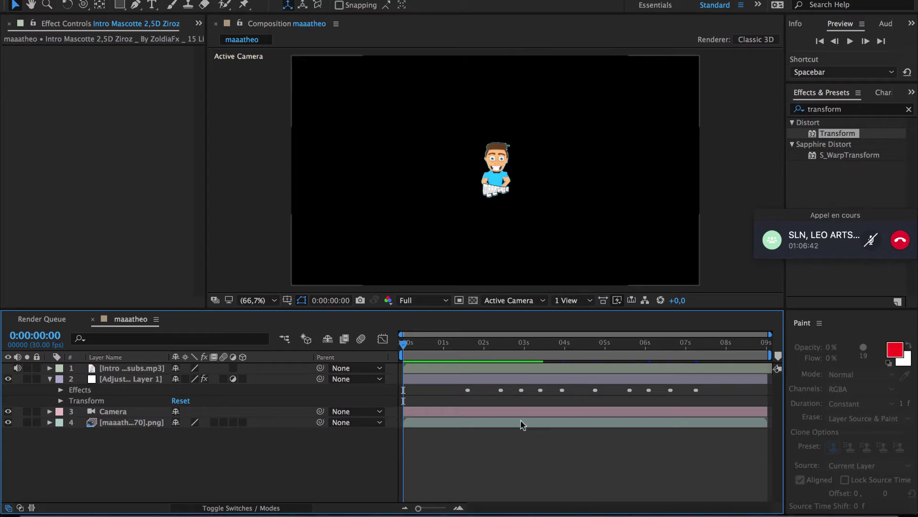
- Shift the MP3 layer so its audio begins before the composition start, preview it with the animation, and deselect the layer
drag(533, 367, 404, 359)
key(space)
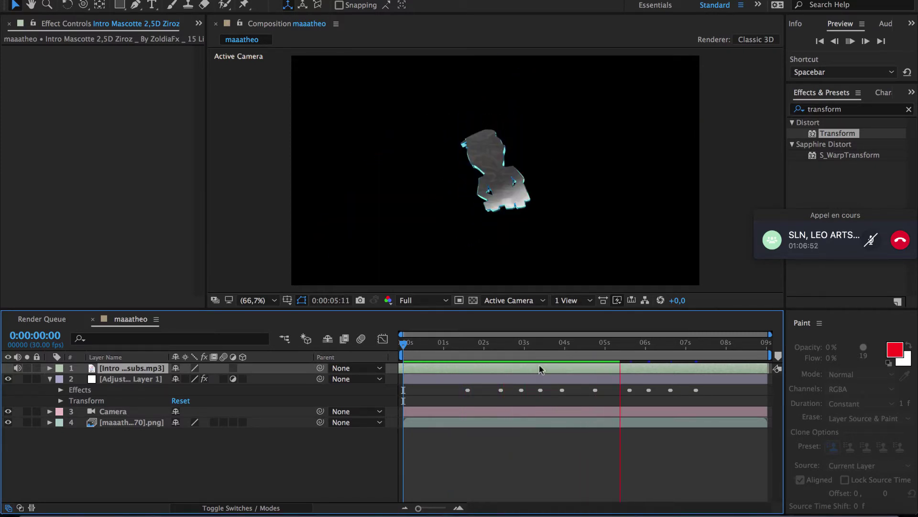
key(space)
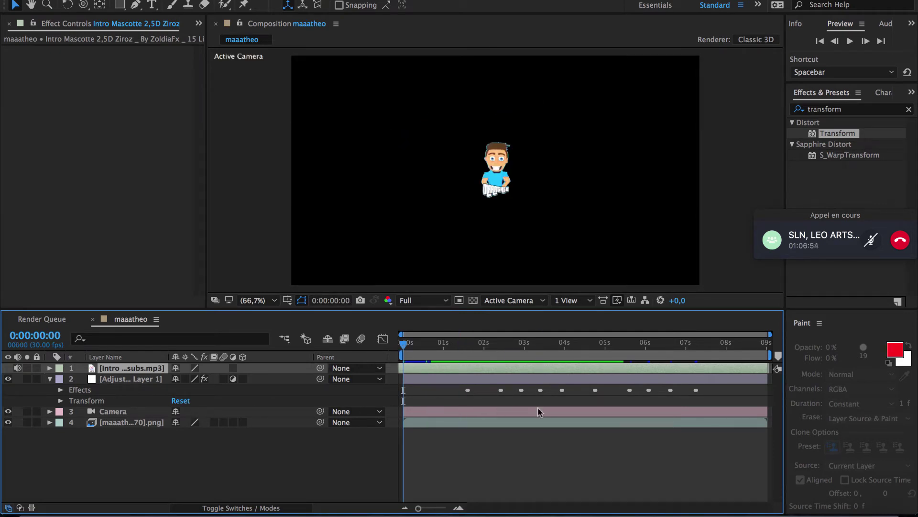
drag(639, 345, 332, 336)
click(137, 381)
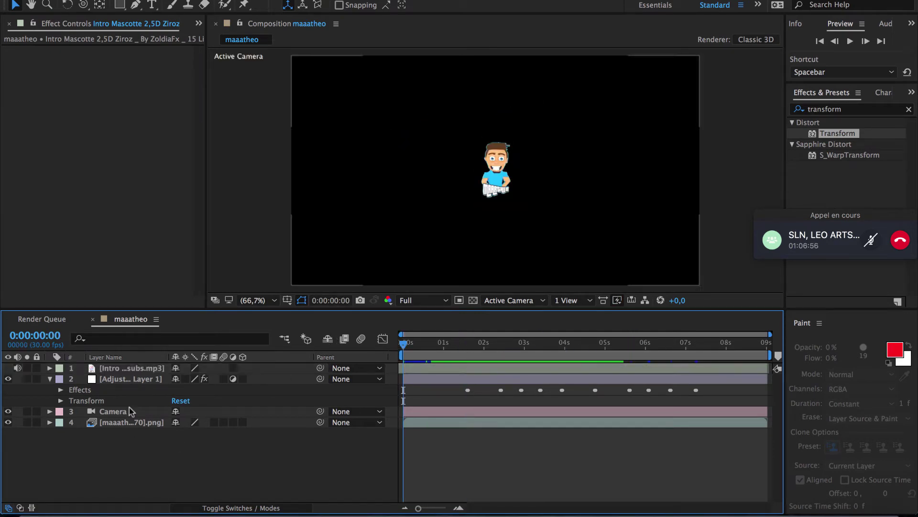
- Find the Sapphire S_Shake effect, apply it to Adjustment Layer 1, set its Frequency to 5 and enable its Motion Blur
click(838, 110)
key(BackSpace)
text(s°)
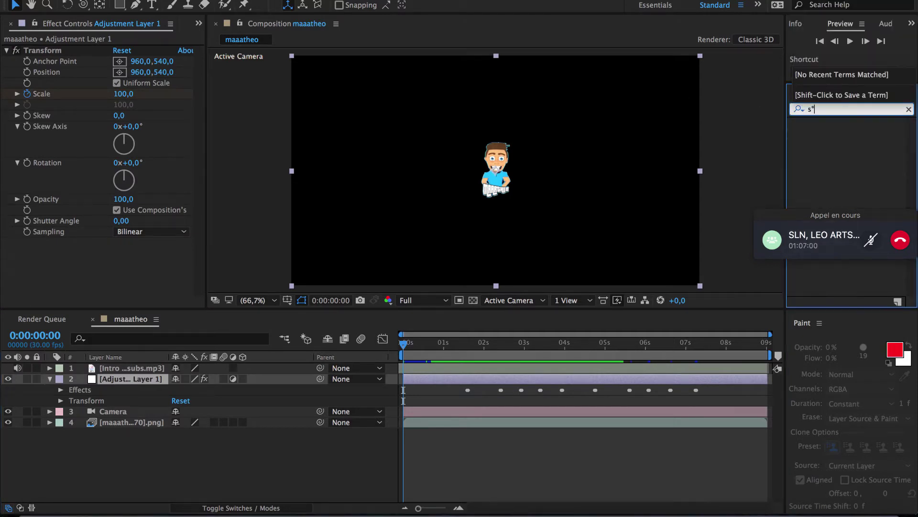
key(BackSpace)
text(_)
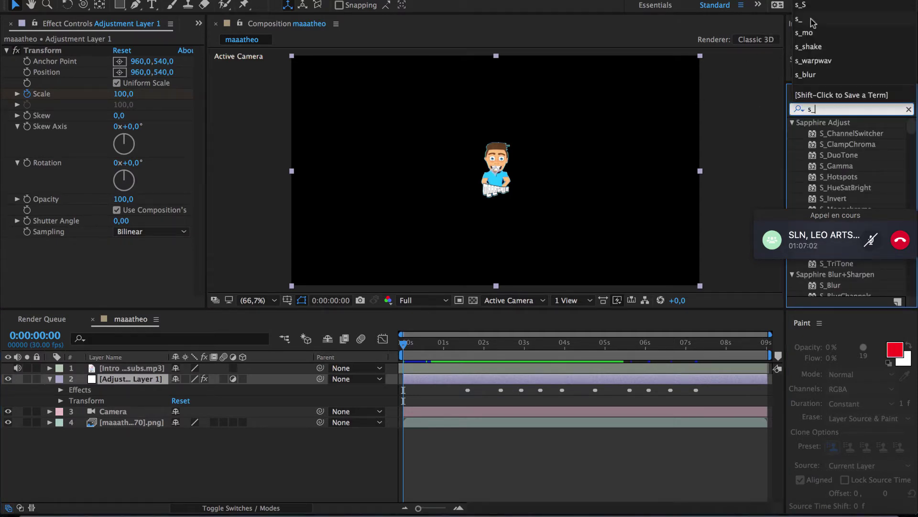
click(819, 7)
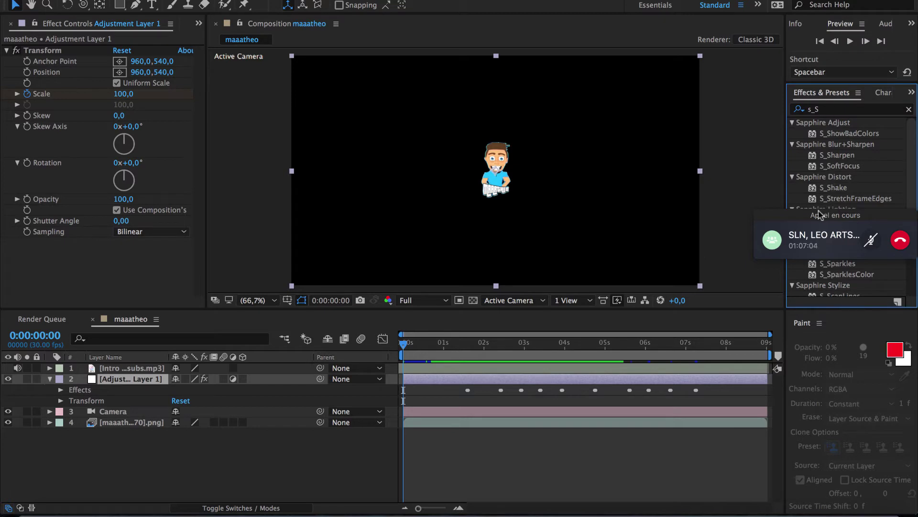
drag(820, 214, 830, 0)
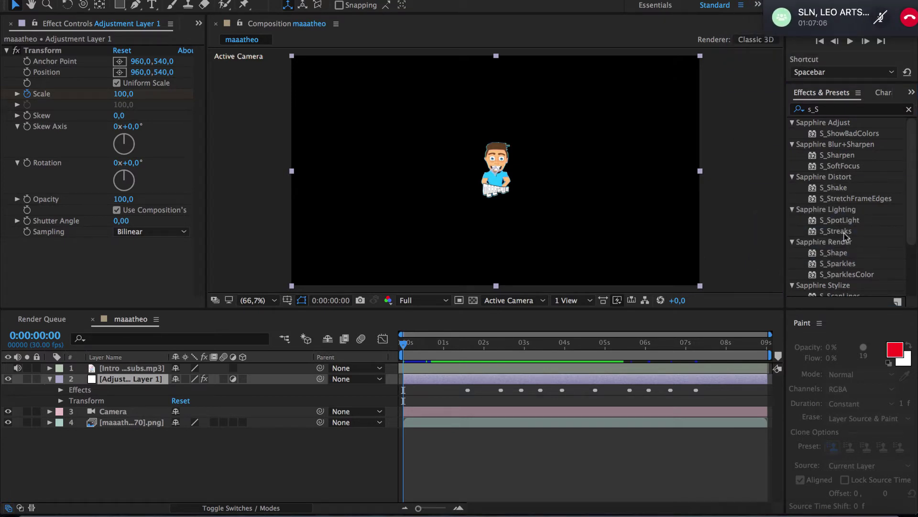
double_click(837, 187)
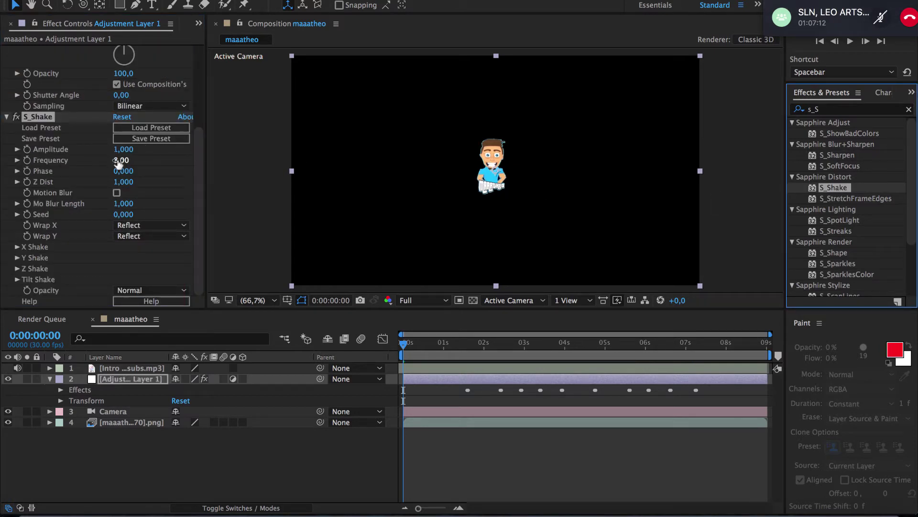
drag(119, 164, 105, 161)
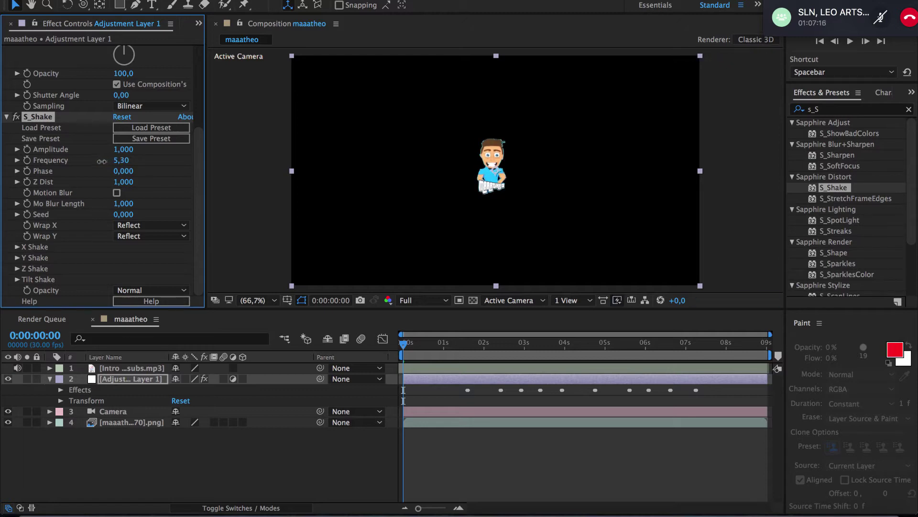
drag(101, 161, 99, 161)
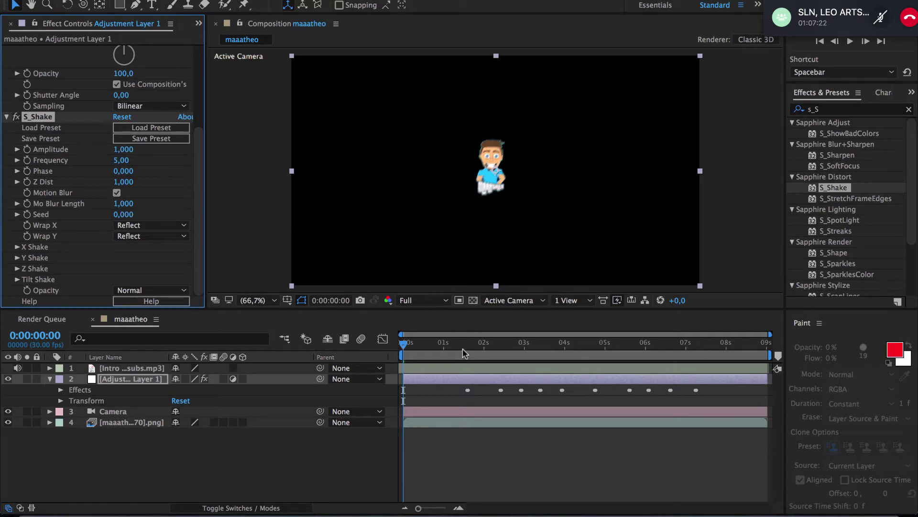
- Set the S_Shake Amplitude to 0 at 0:00:01:18 and turn on keyframing for it
drag(425, 512, 531, 509)
click(521, 344)
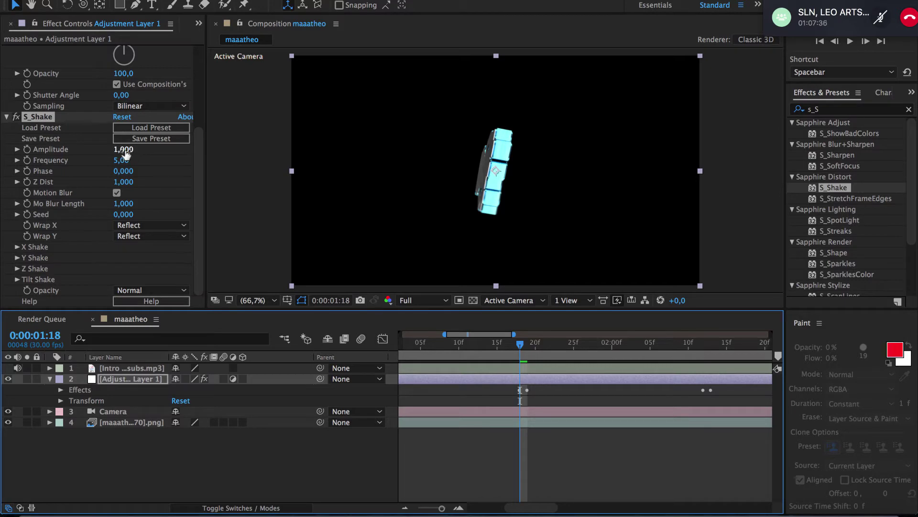
click(124, 149)
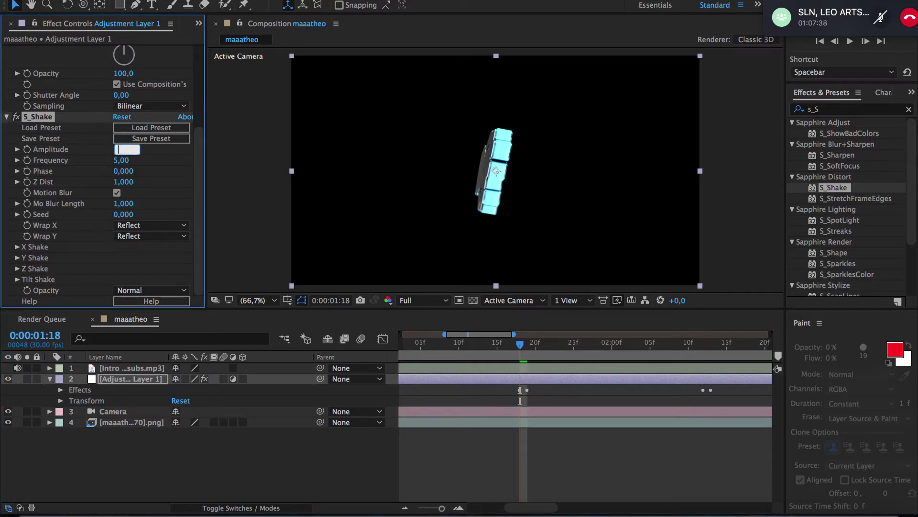
text(0)
key(Return)
click(27, 149)
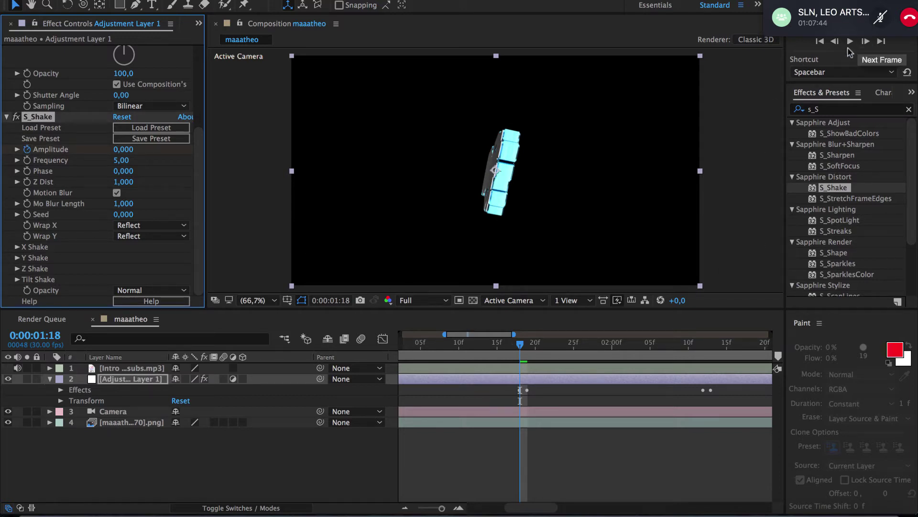
- Advance one frame to 0:00:01:19 and keyframe the S_Shake Amplitude at 2
click(535, 395)
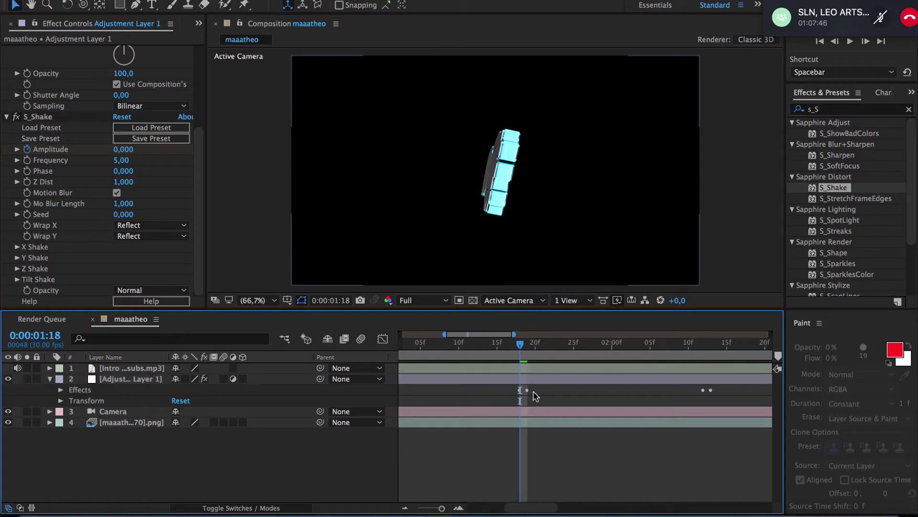
click(865, 41)
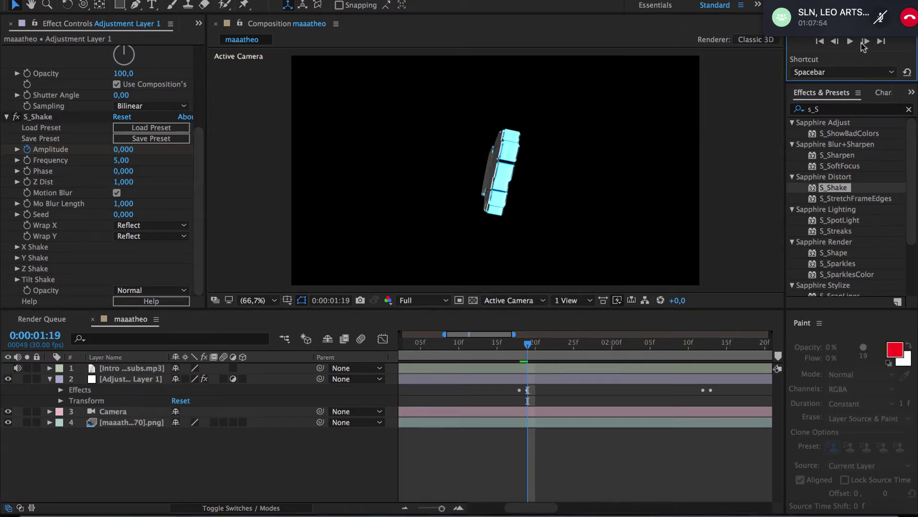
click(118, 150)
text(2)
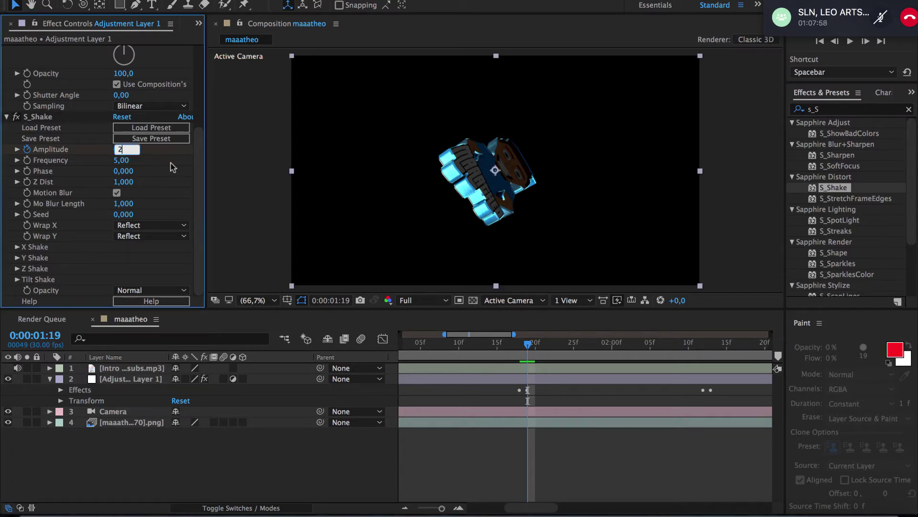
click(170, 164)
- Keyframe the S_Shake Amplitude at 0 at 0:00:02:12 and at 2 one frame on, at 0:00:02:13
drag(696, 350, 704, 349)
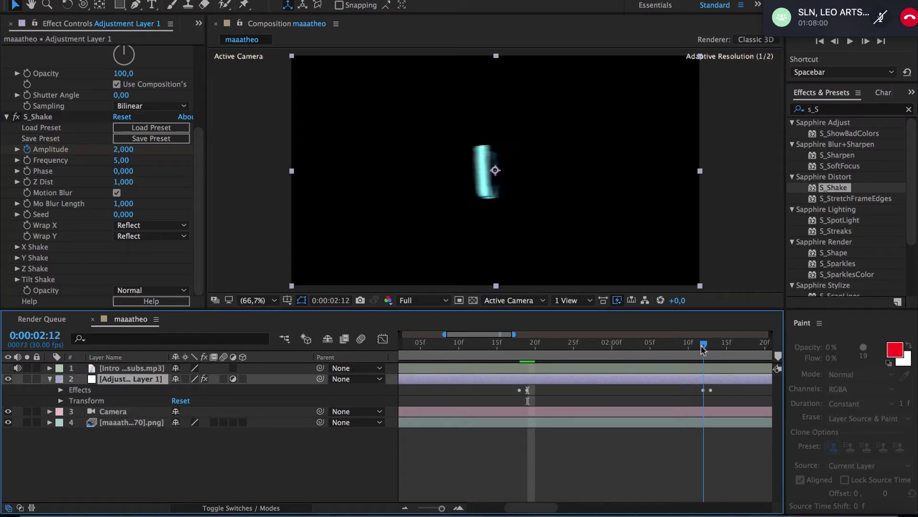
click(129, 150)
text(0)
key(Return)
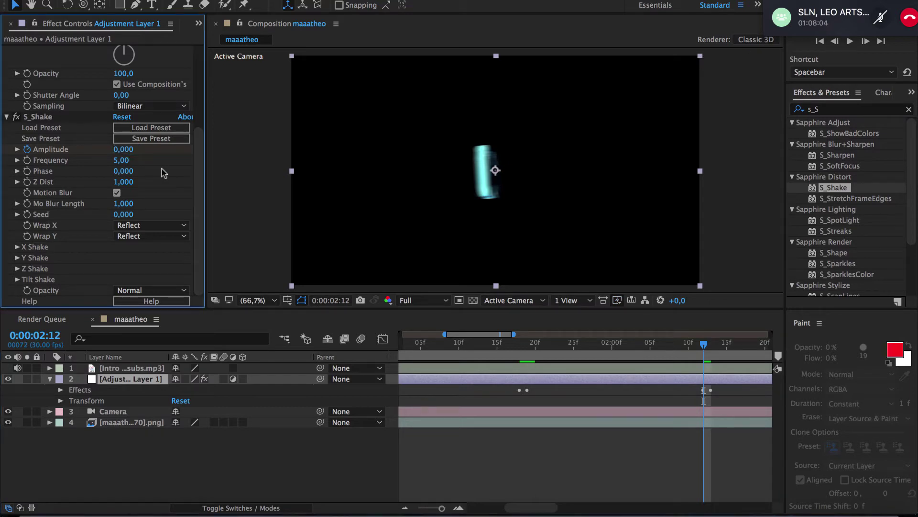
click(866, 41)
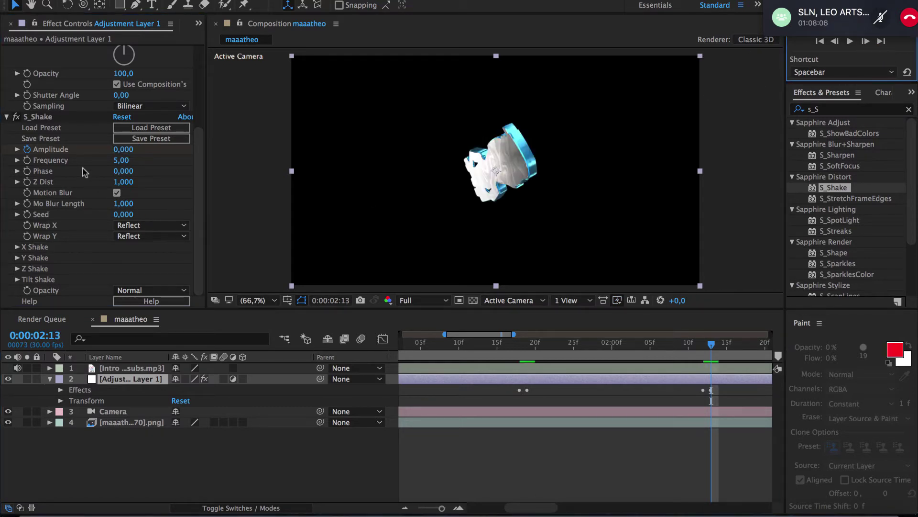
click(121, 160)
text(5)
key(Return)
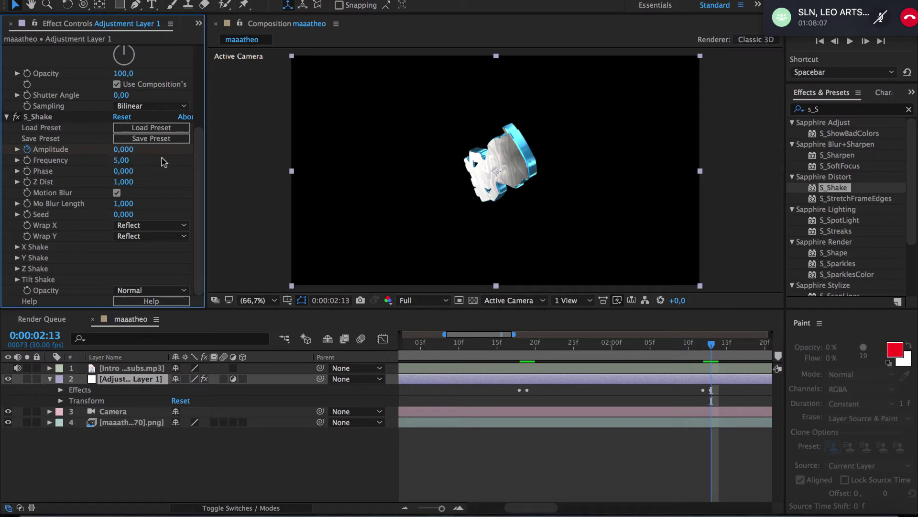
click(124, 150)
key(Return)
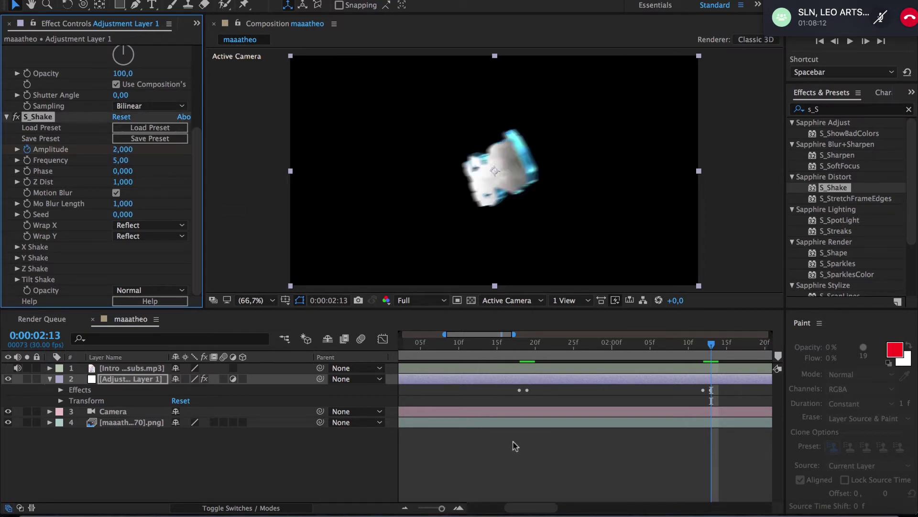
- Keyframe the S_Shake Amplitude at 0 at 0:00:02:27 and at 2 one frame on, at 0:00:02:28
drag(516, 508, 553, 508)
click(556, 344)
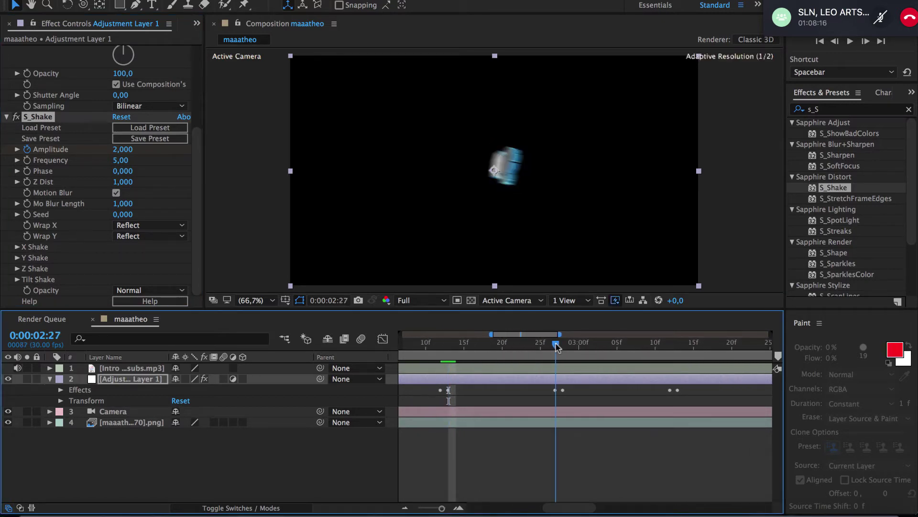
click(120, 150)
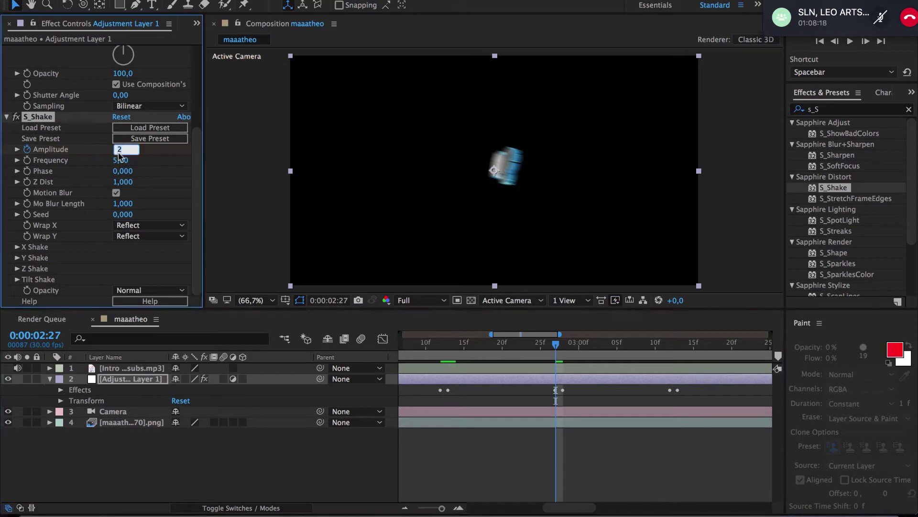
text(0)
key(Return)
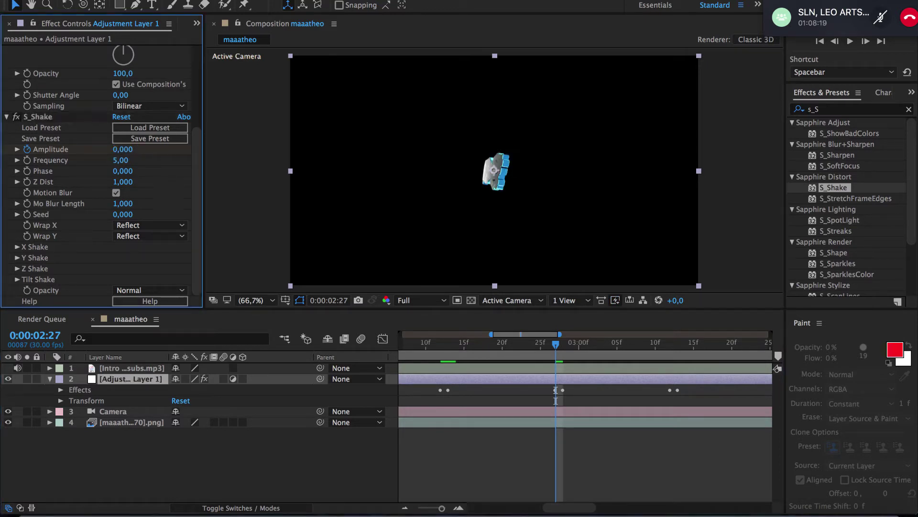
click(861, 43)
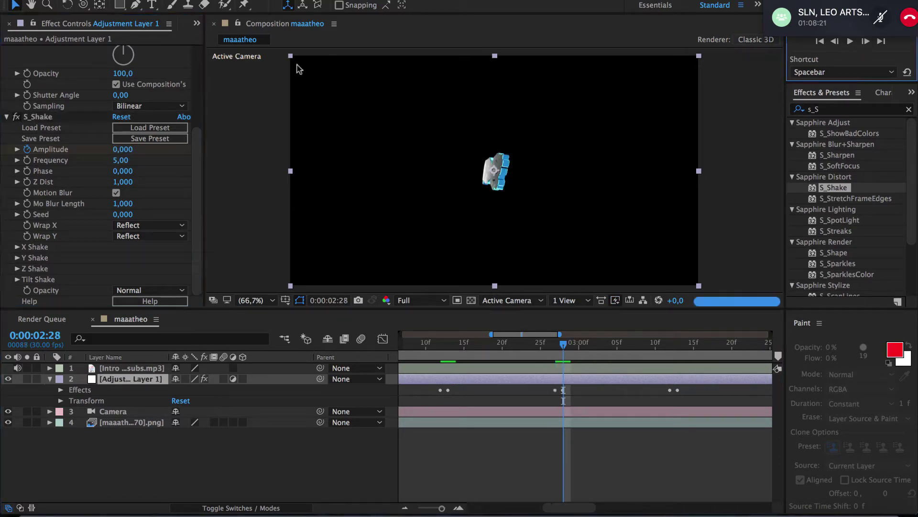
click(123, 149)
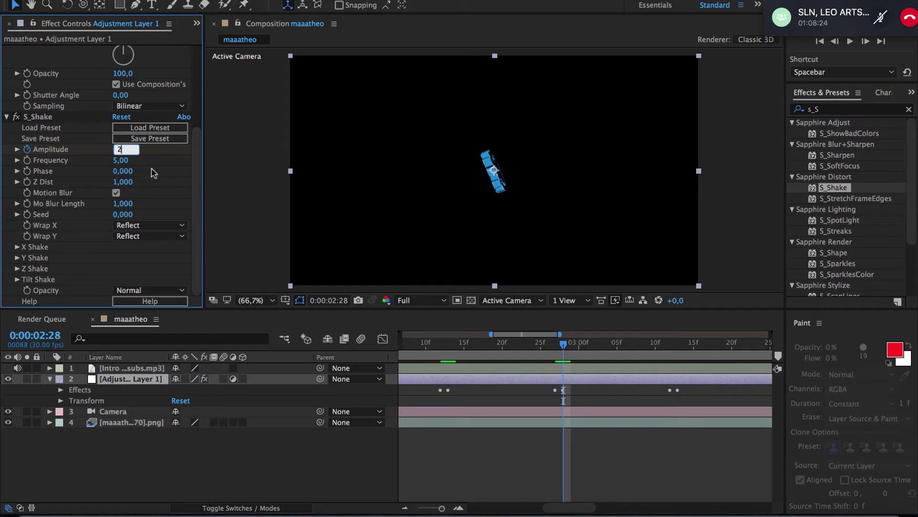
text(2)
key(Return)
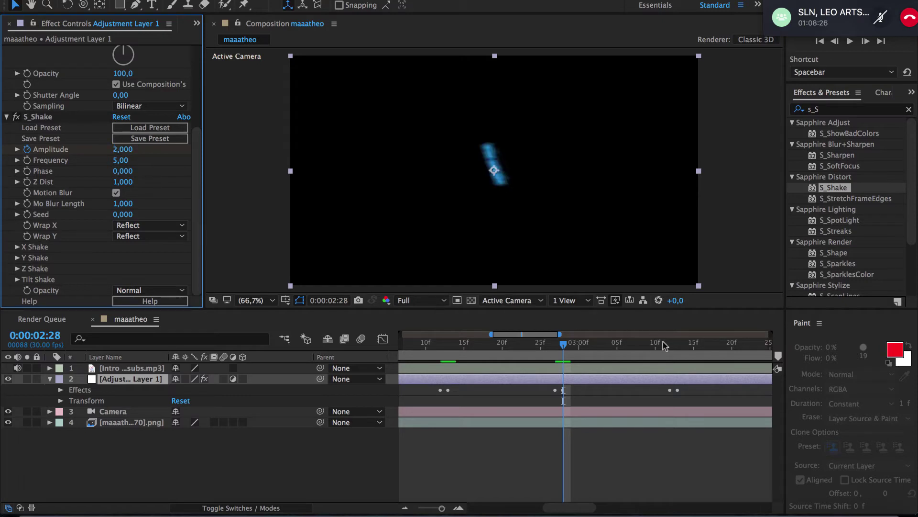
- Keyframe the S_Shake Amplitude at 0 at 0:00:03:12 and at 2 one frame on, at 0:00:03:13
click(670, 344)
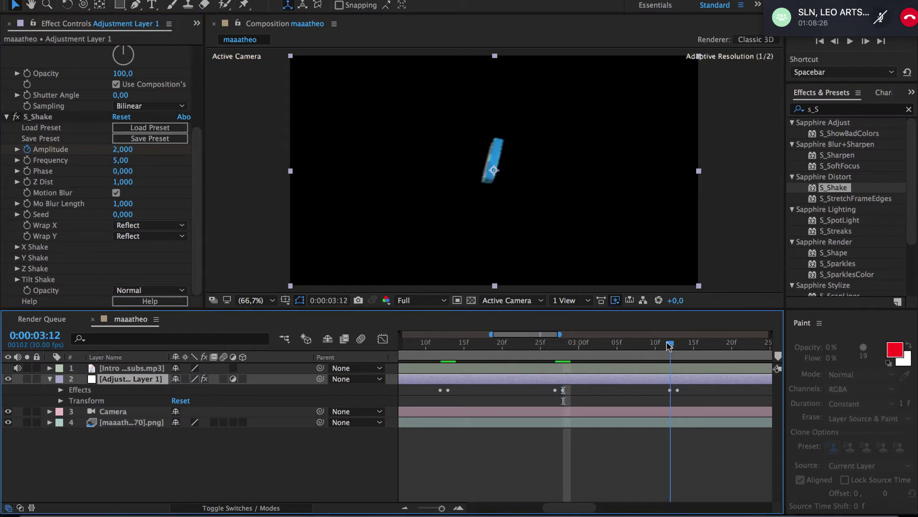
click(120, 149)
text(0)
key(Return)
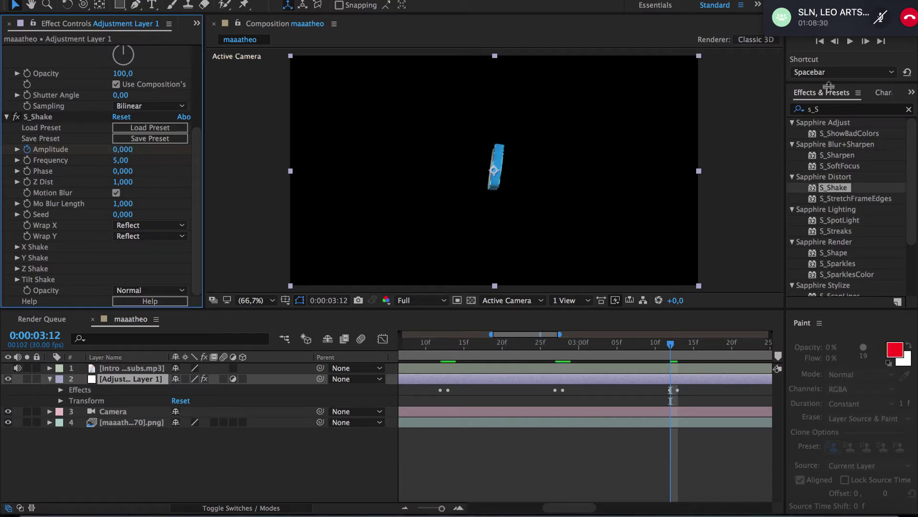
click(866, 43)
click(122, 149)
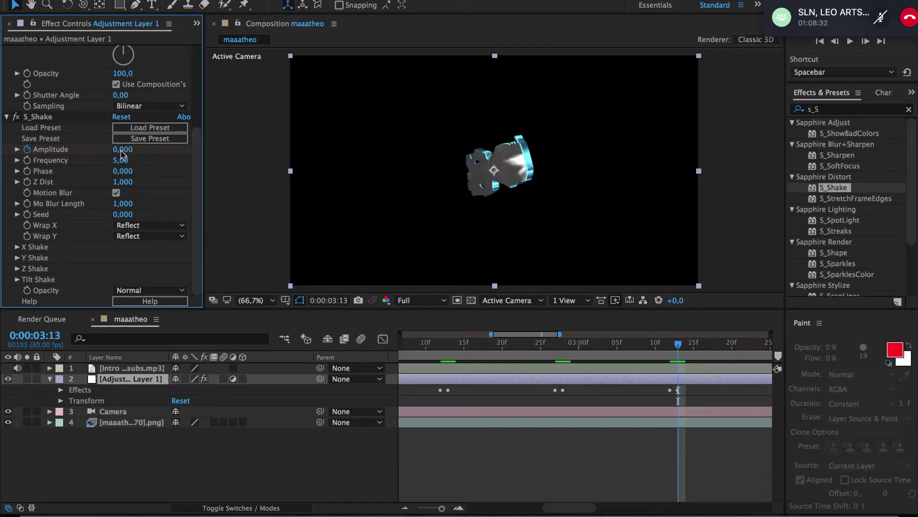
text(2)
key(Return)
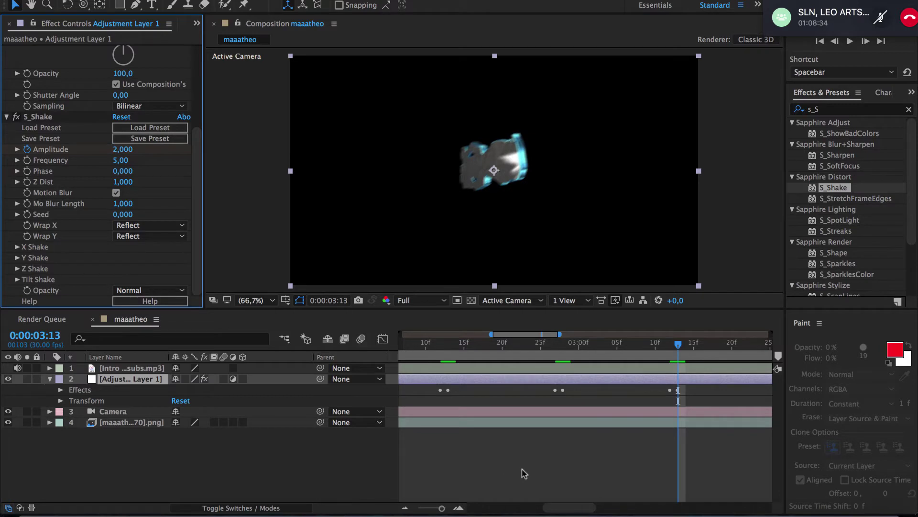
- Keyframe the S_Shake Amplitude at 0 at 0:00:03:28 and at 2 one frame on, at 0:00:03:29
scroll(524, 473, right, 5)
click(484, 345)
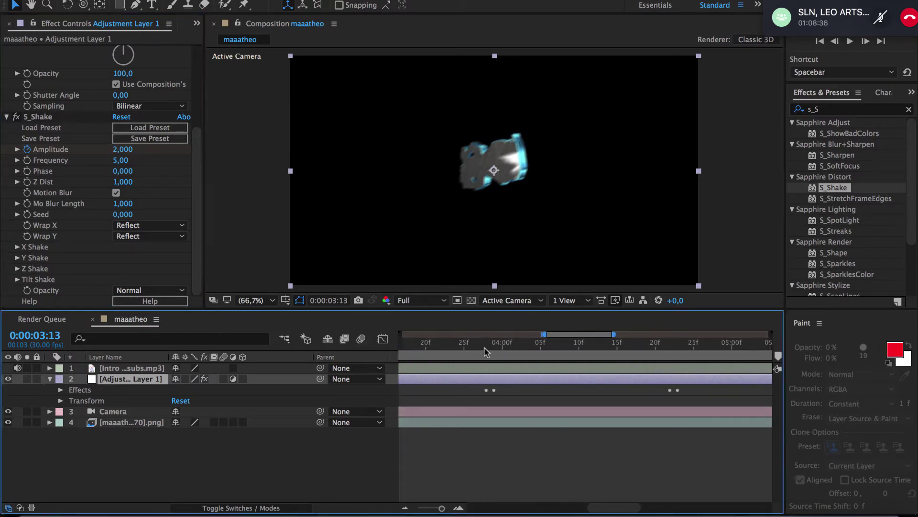
click(123, 149)
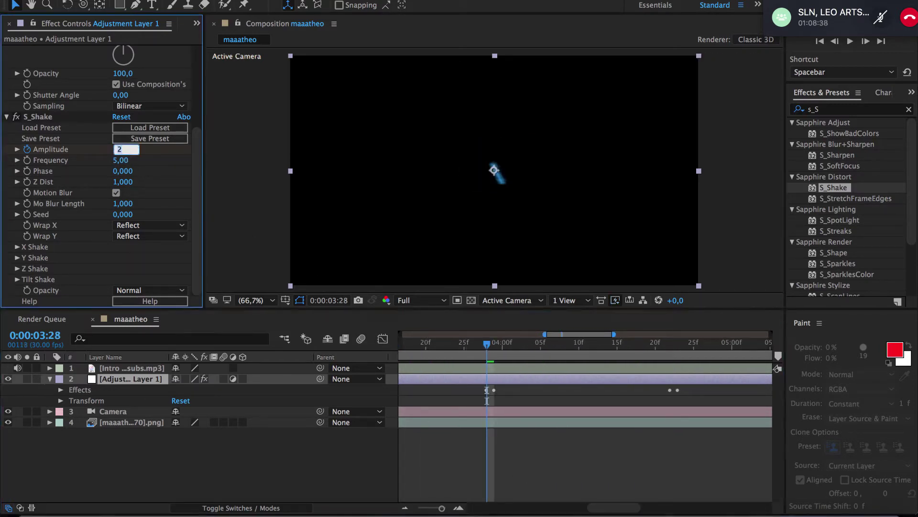
key(Return)
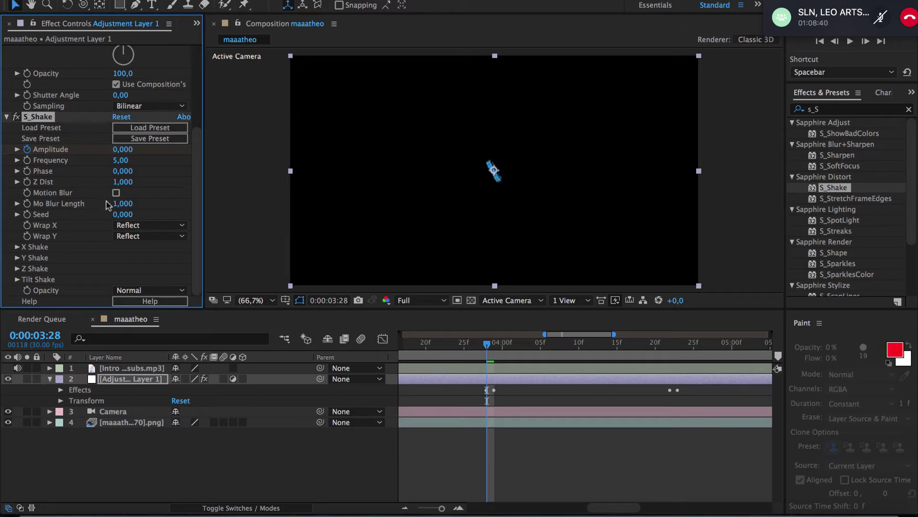
click(866, 40)
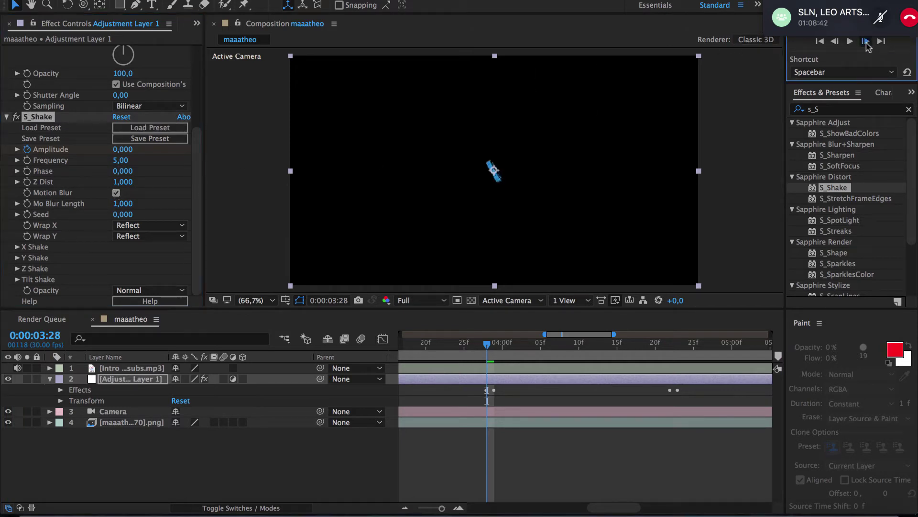
click(127, 149)
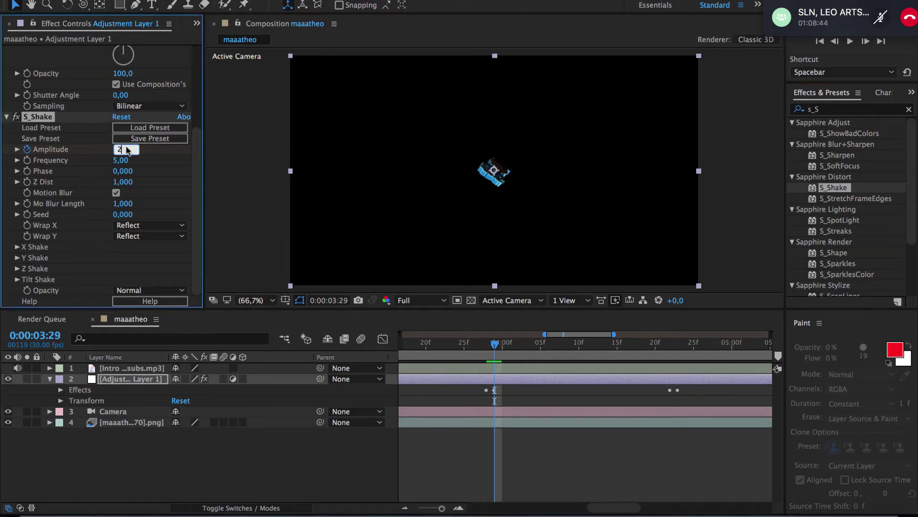
text(2)
key(Return)
- Keyframe the S_Shake Amplitude at 0 at 0:00:04:22 and at 2 one frame on, at 0:00:04:23
drag(662, 352, 670, 346)
click(127, 150)
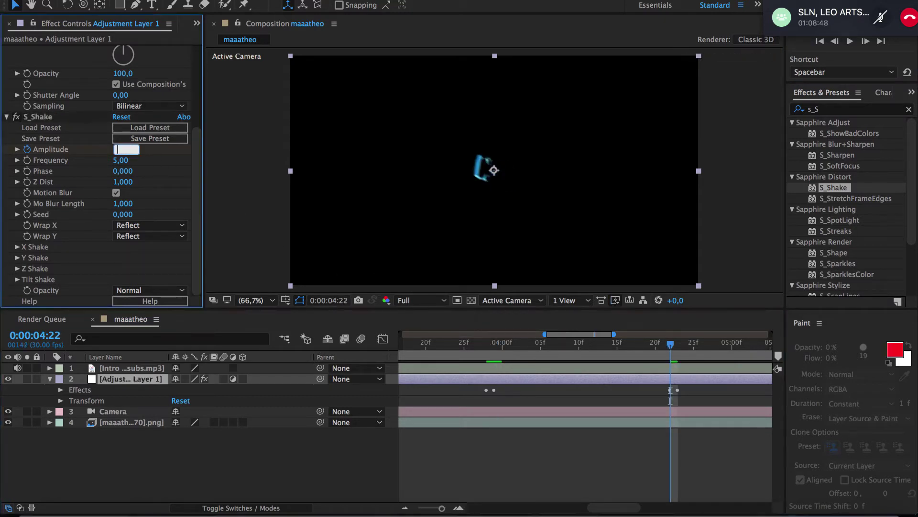
text(0)
key(Return)
click(866, 41)
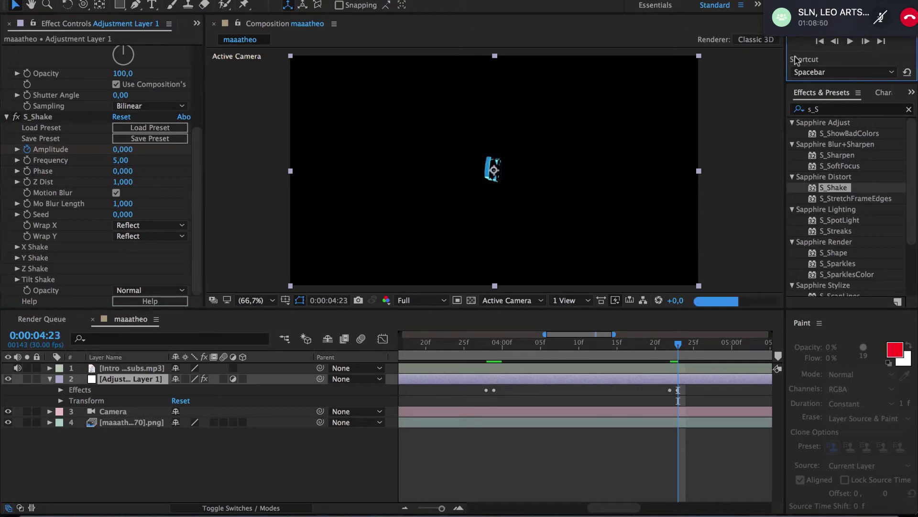
click(123, 149)
text(2)
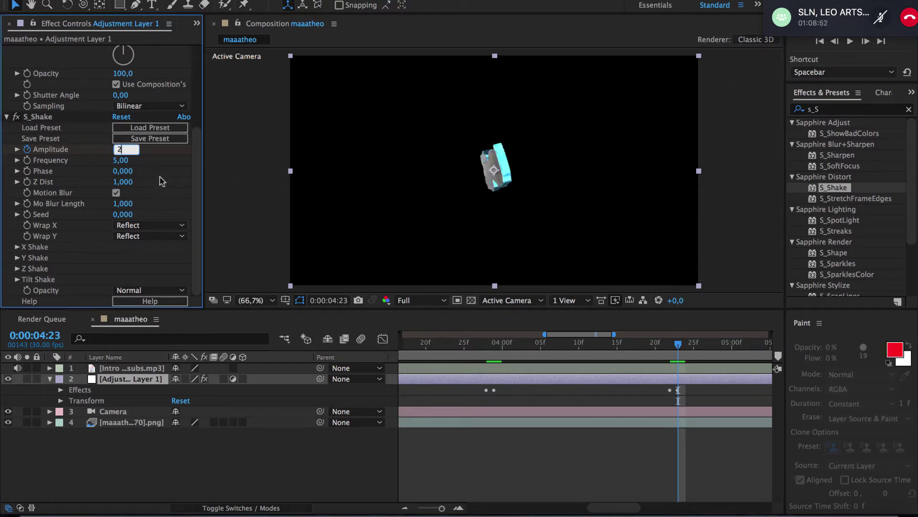
key(Return)
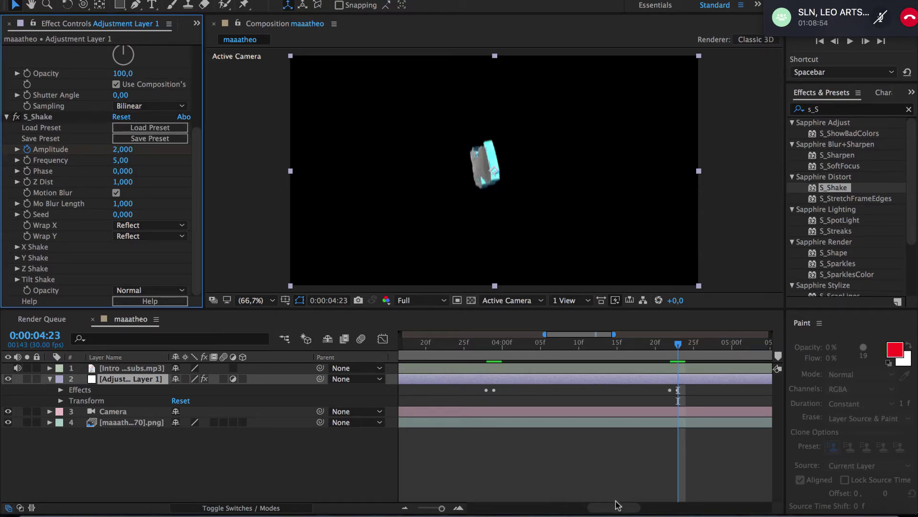
- Keyframe the S_Shake Amplitude at 0 at 0:00:05:18 and at 2 one frame on, at 0:00:05:19
drag(625, 505, 680, 511)
click(488, 342)
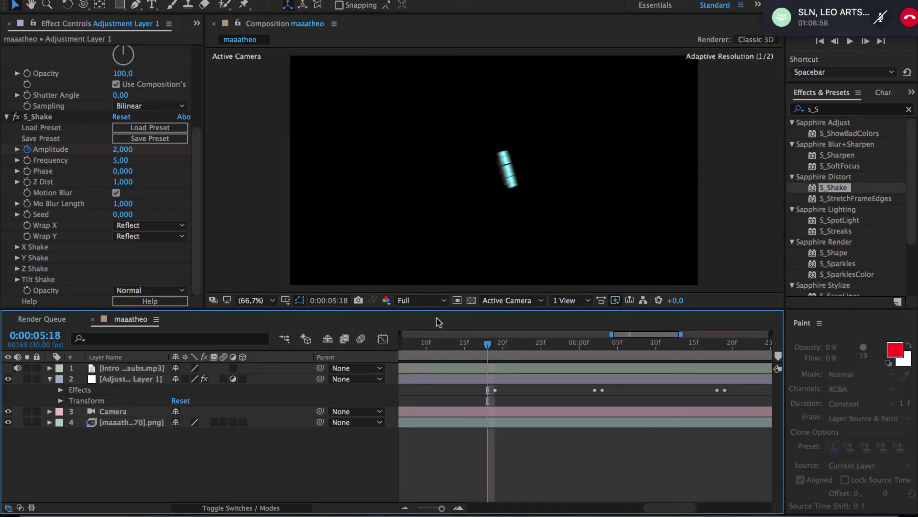
click(126, 150)
text(0)
key(Return)
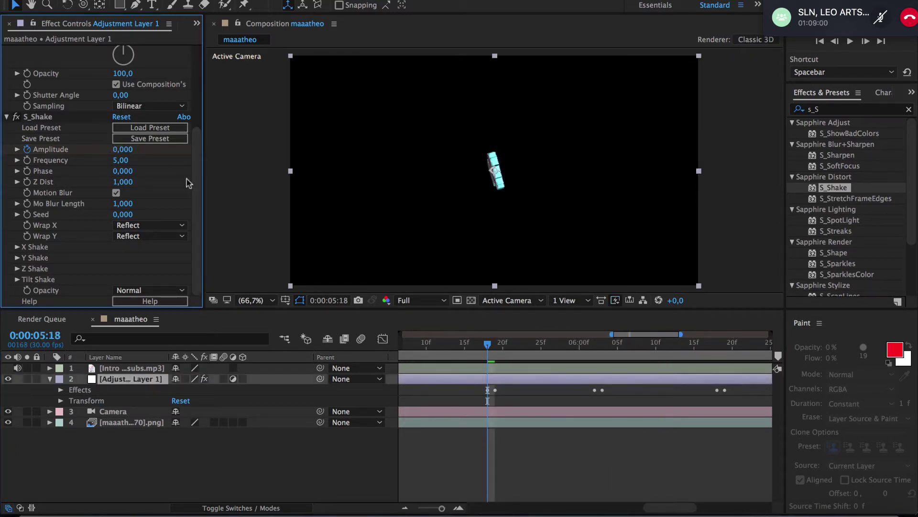
click(866, 41)
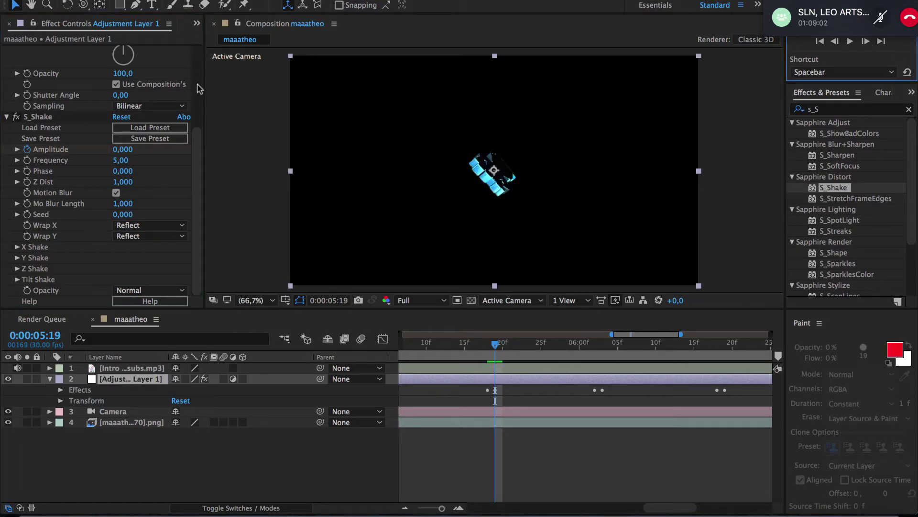
click(128, 150)
click(128, 150)
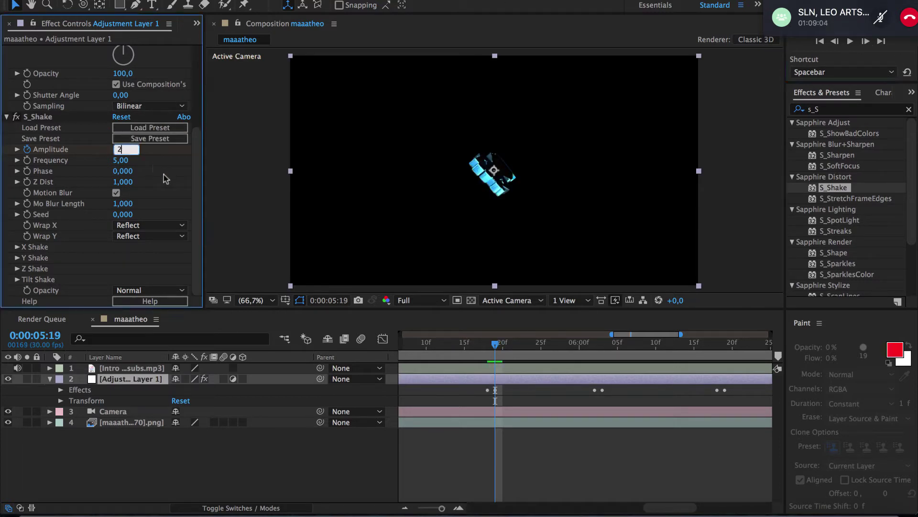
key(Return)
- Keyframe the S_Shake Amplitude at 0 at 0:00:06:02 and at 2 one frame on, at 0:00:06:03
click(597, 345)
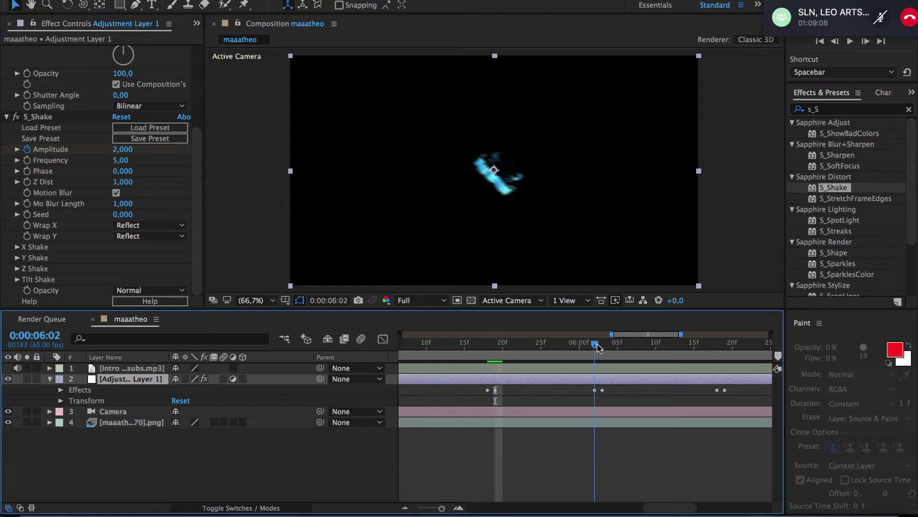
click(125, 150)
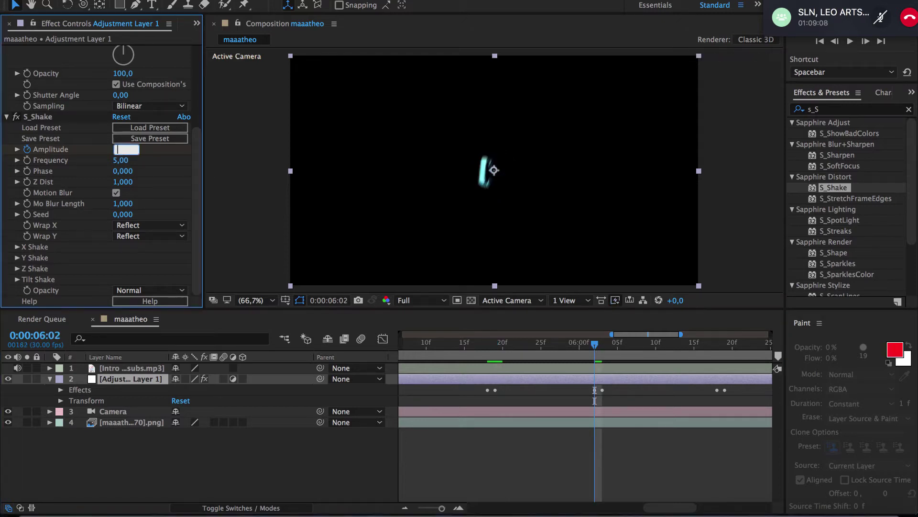
text(0)
key(Return)
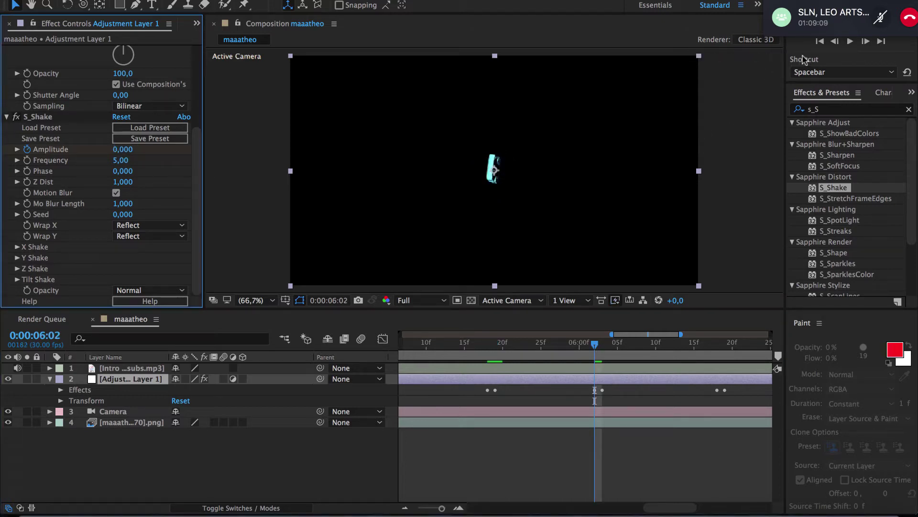
click(866, 41)
click(126, 150)
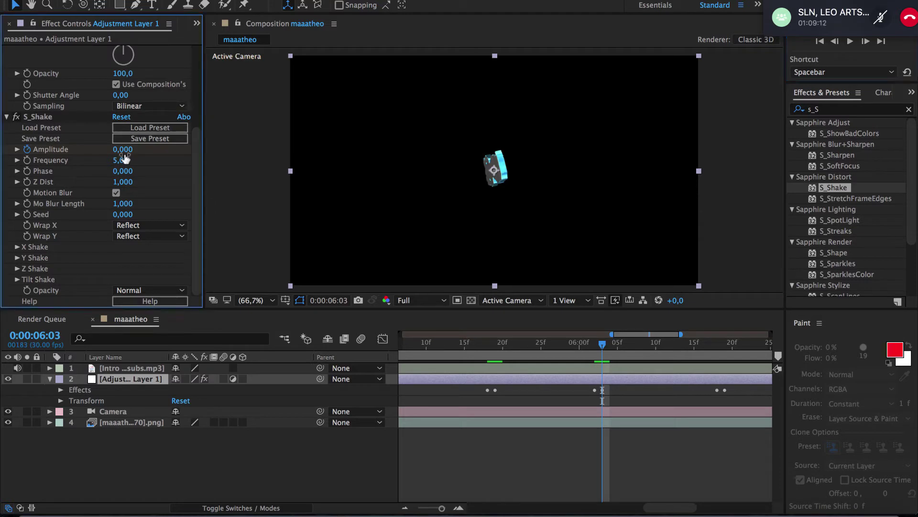
key(Return)
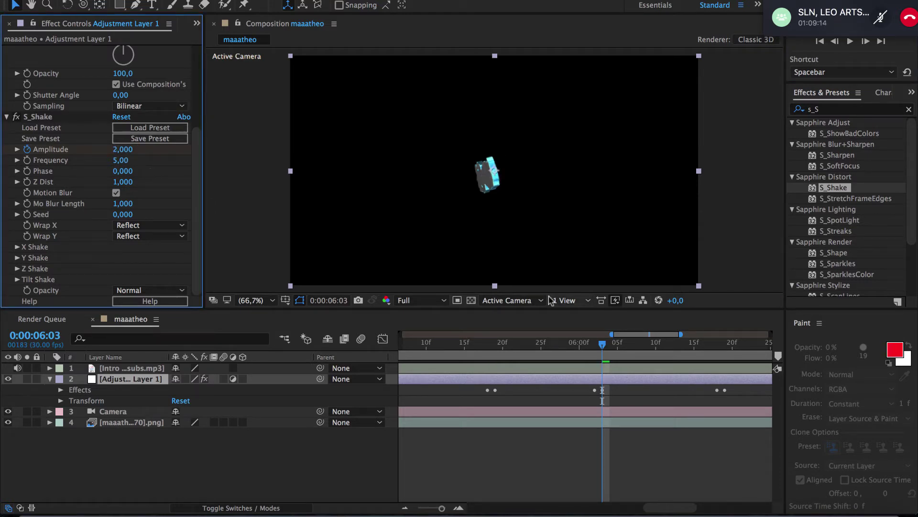
- Keyframe the S_Shake Amplitude at 0 at 0:00:06:18 and at 2 one frame on, at 0:00:06:19
click(710, 344)
drag(709, 346, 717, 346)
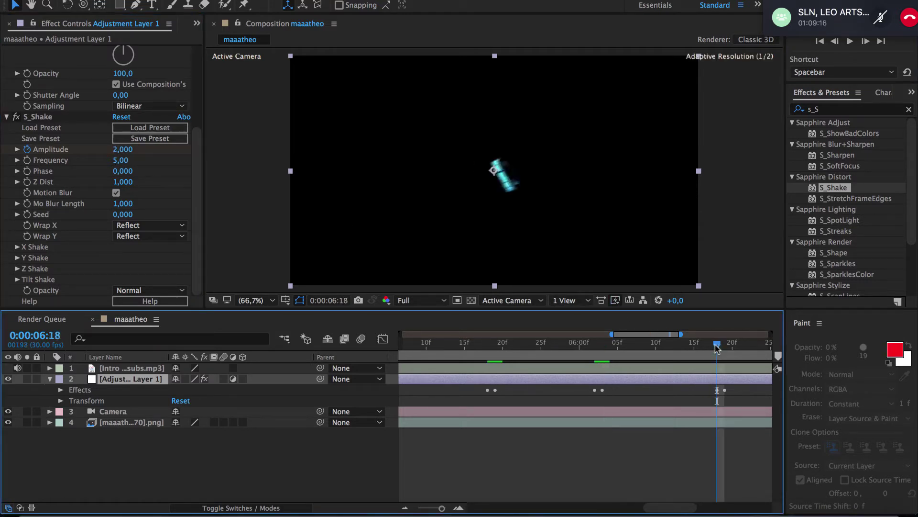
click(126, 150)
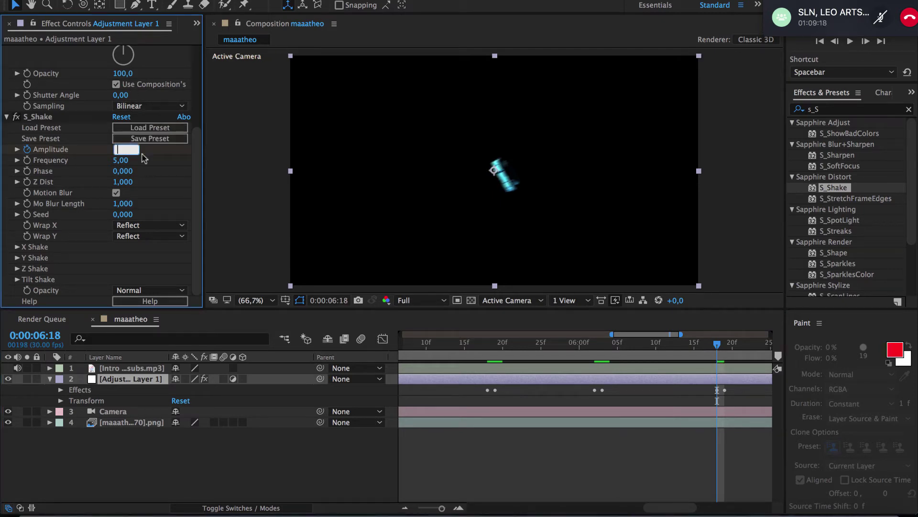
text(0)
key(Return)
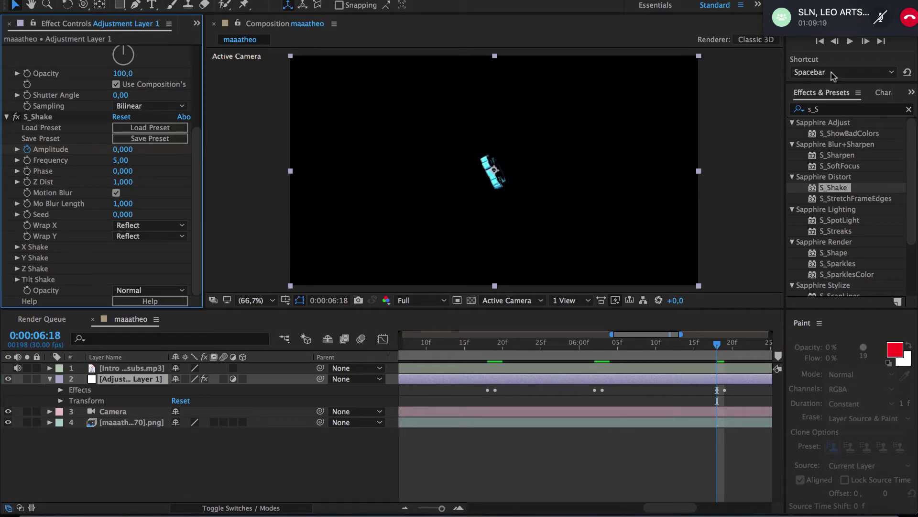
click(866, 41)
click(123, 149)
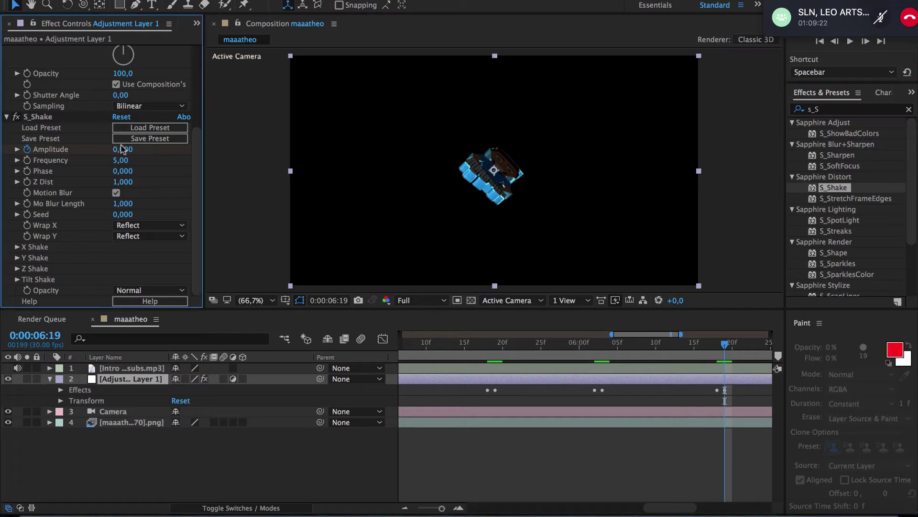
text(2)
key(Return)
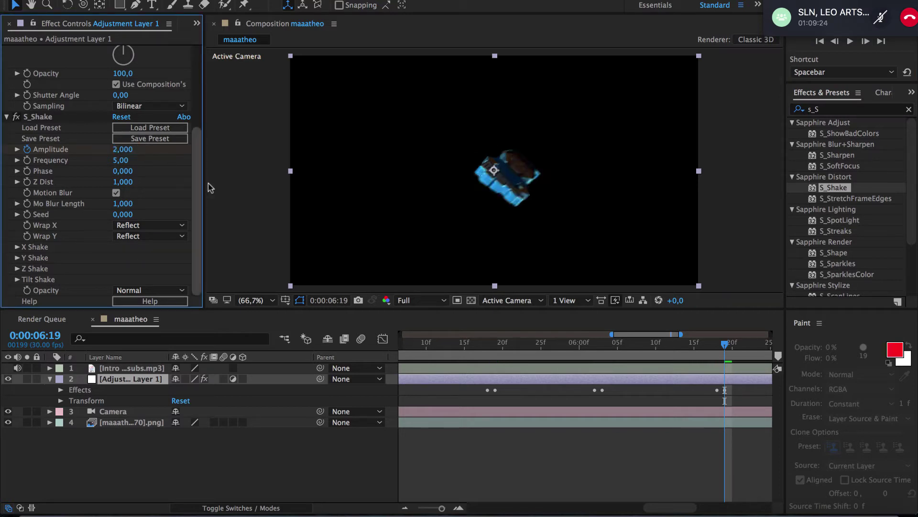
- Keyframe the S_Shake Amplitude at 0 at 0:00:07:07 and at 2 one frame on, at 0:00:07:08
drag(675, 507, 722, 507)
click(495, 354)
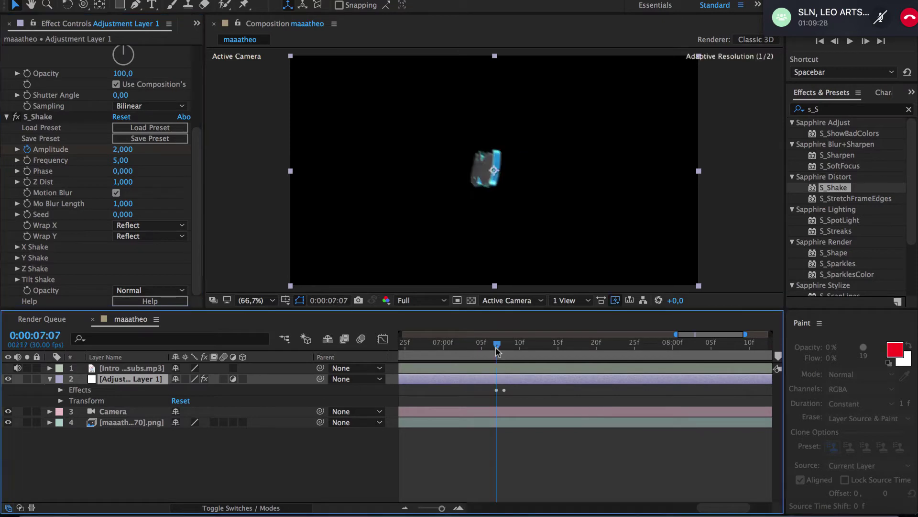
click(131, 151)
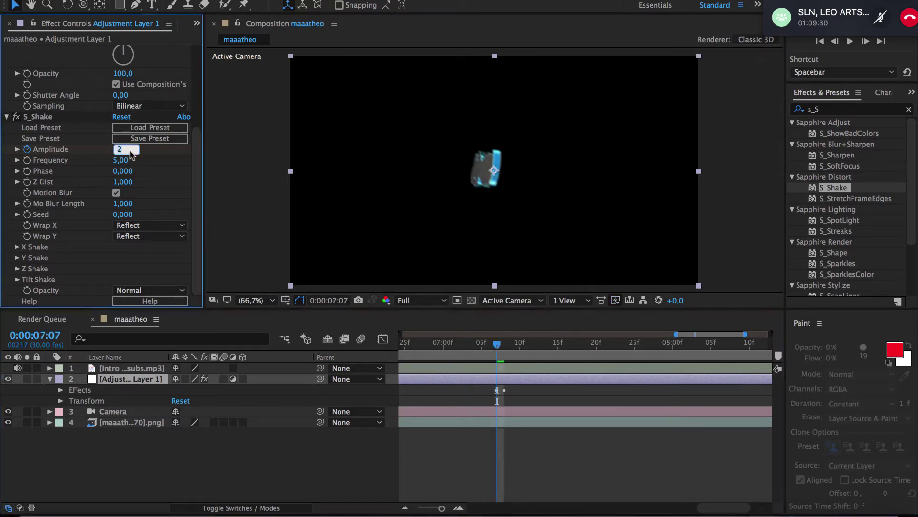
text(0)
key(Return)
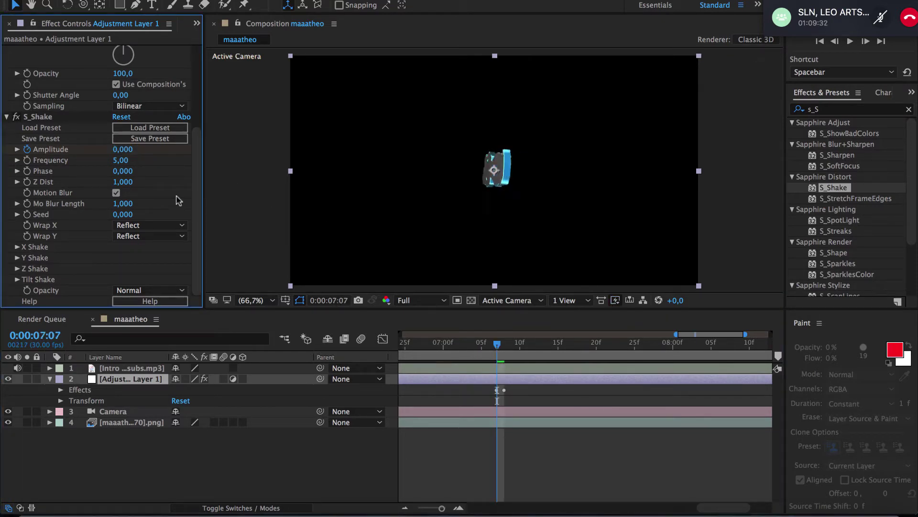
click(865, 42)
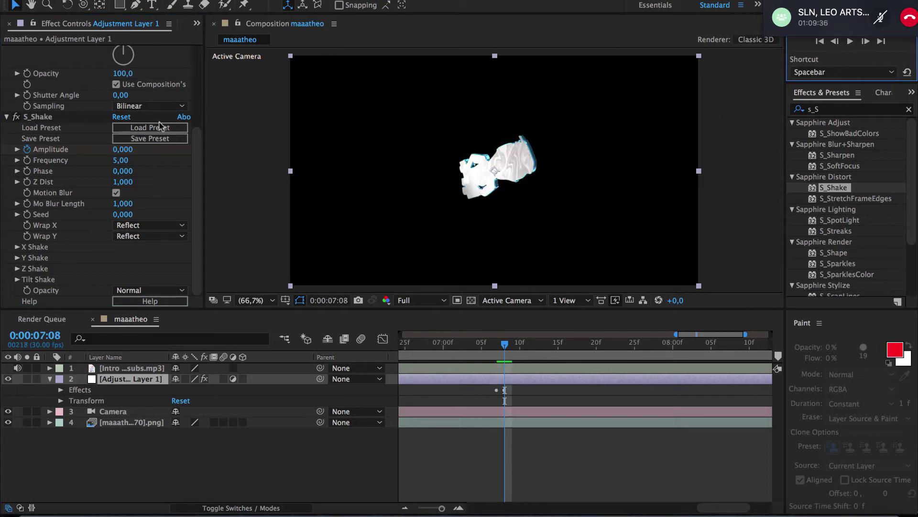
click(126, 150)
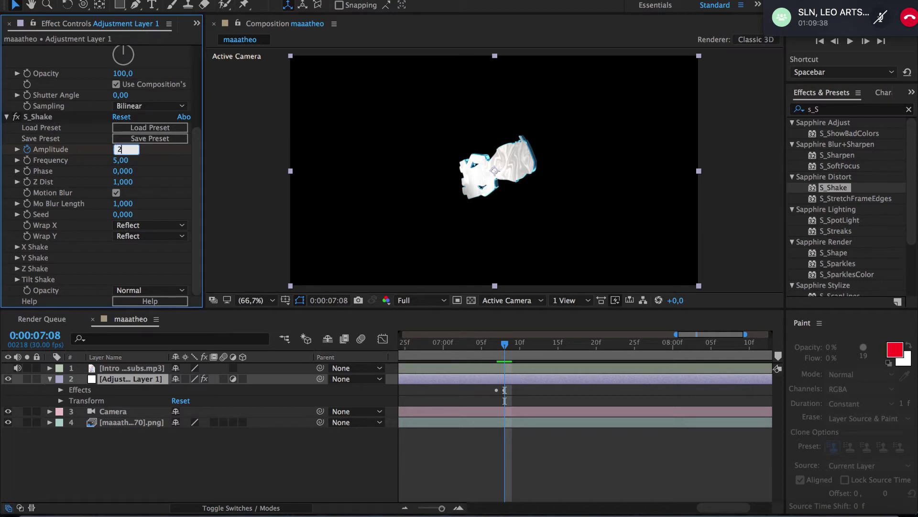
key(Return)
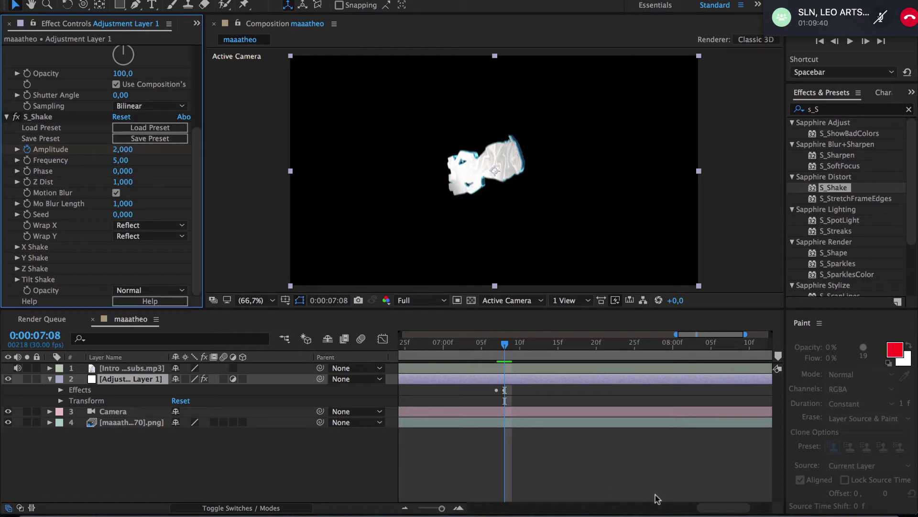
- Keyframe the S_Shake Amplitude at 0 at 0:00:09:00, near the end of the composition
drag(722, 508, 745, 509)
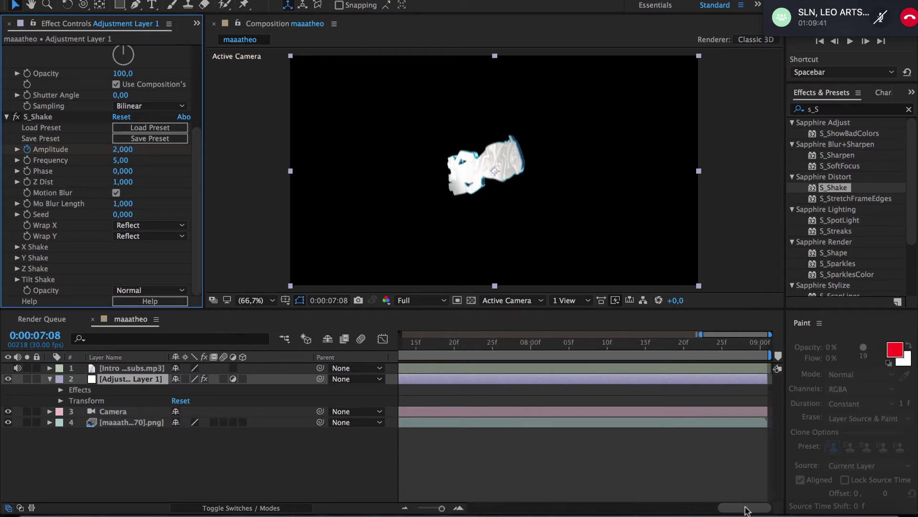
click(760, 349)
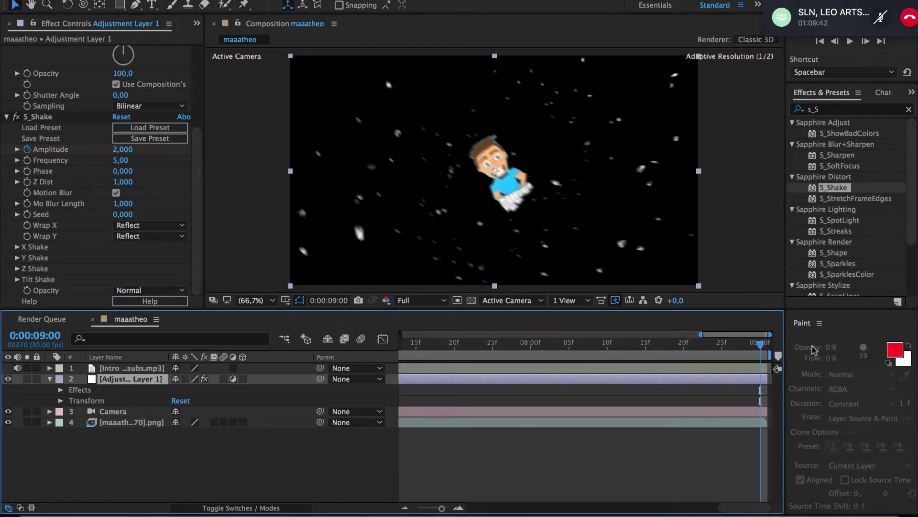
click(119, 149)
text(0)
key(Return)
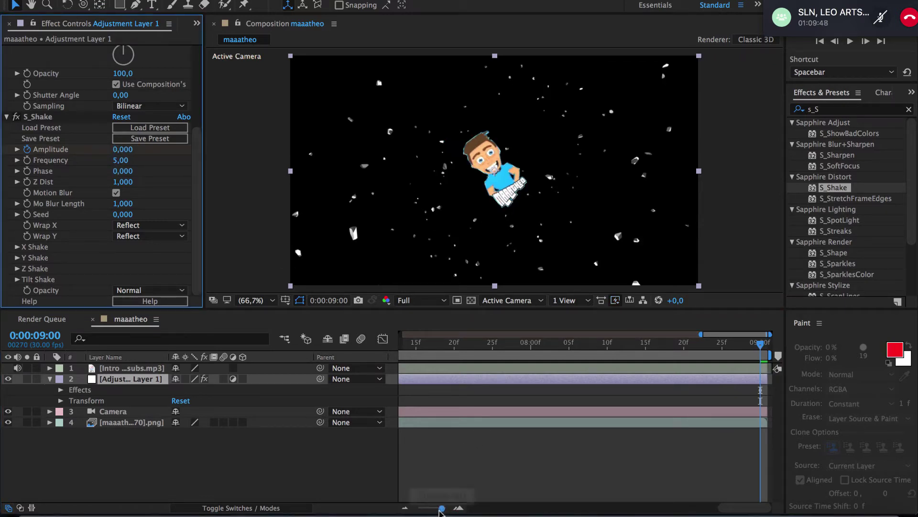
- Preview the composition from 0:00:00:00 to check the shakes against the intro music
drag(445, 510, 393, 513)
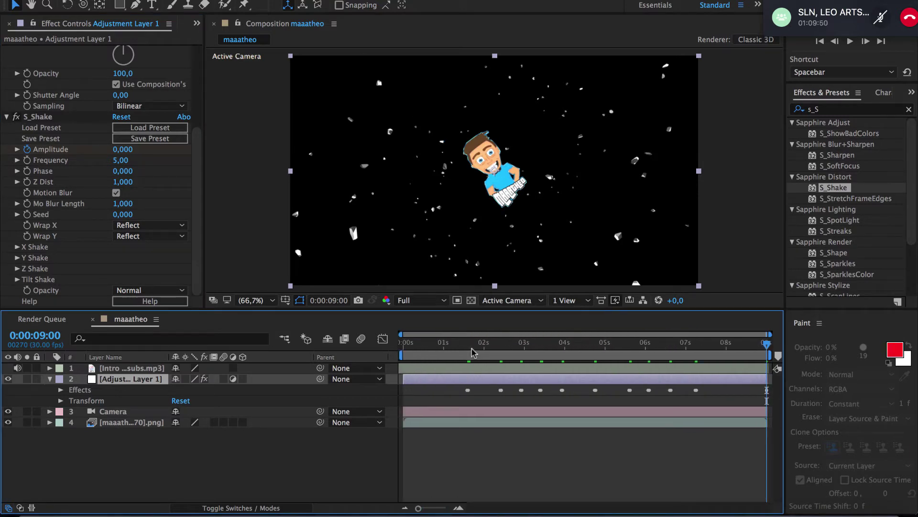
drag(473, 354, 358, 340)
key(space)
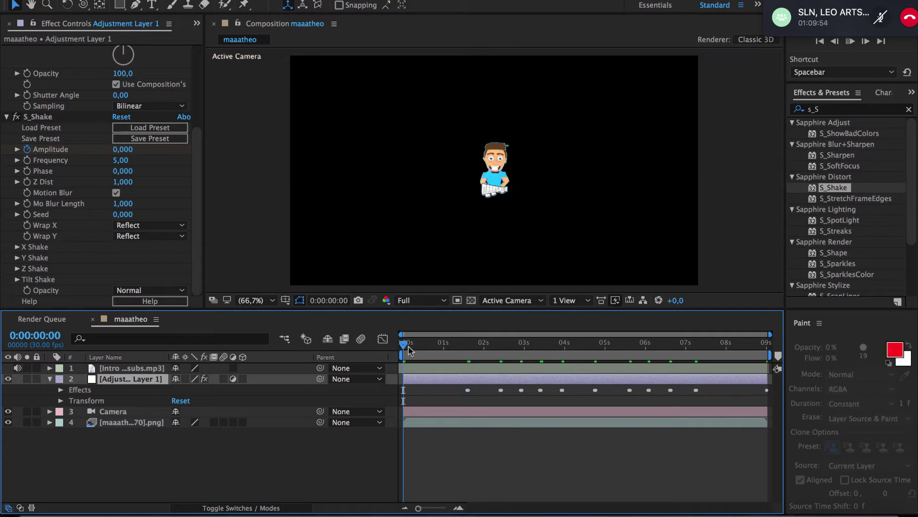
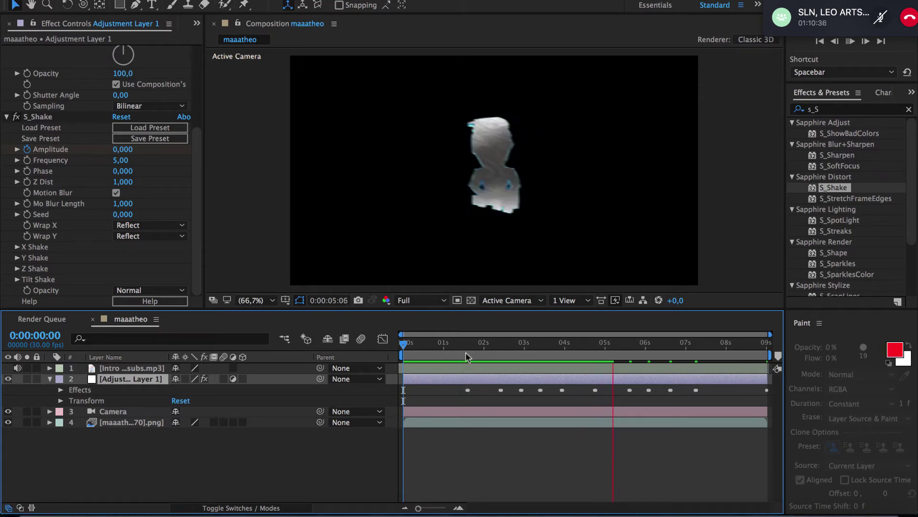
drag(470, 343, 369, 347)
key(space)
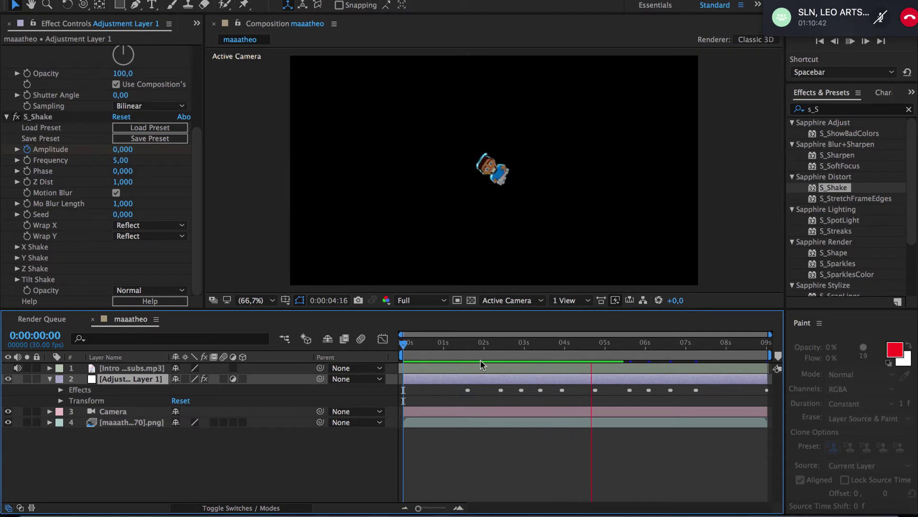
key(space)
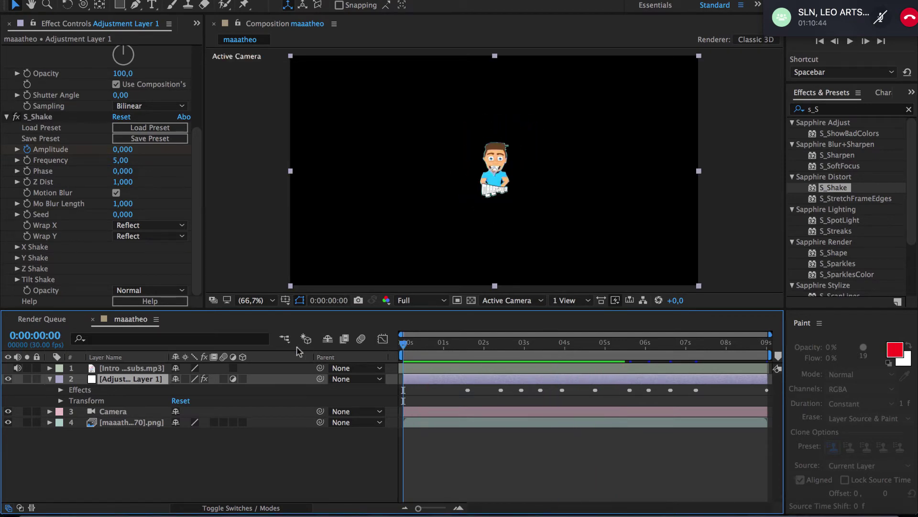
- Collapse the adjustment layer's properties and create a black 1920 x 1080 px solid named Black Solid 1 in the maaatheo composition
click(49, 378)
click(143, 460)
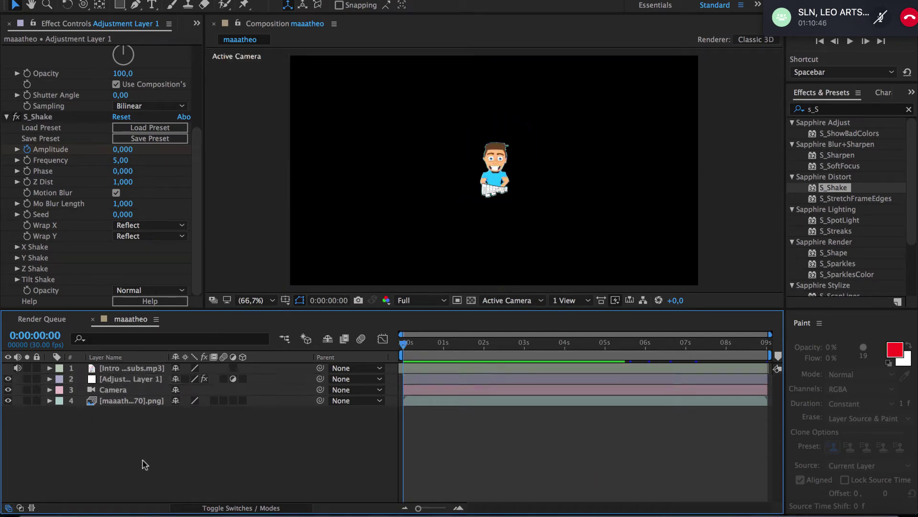
right_click(114, 448)
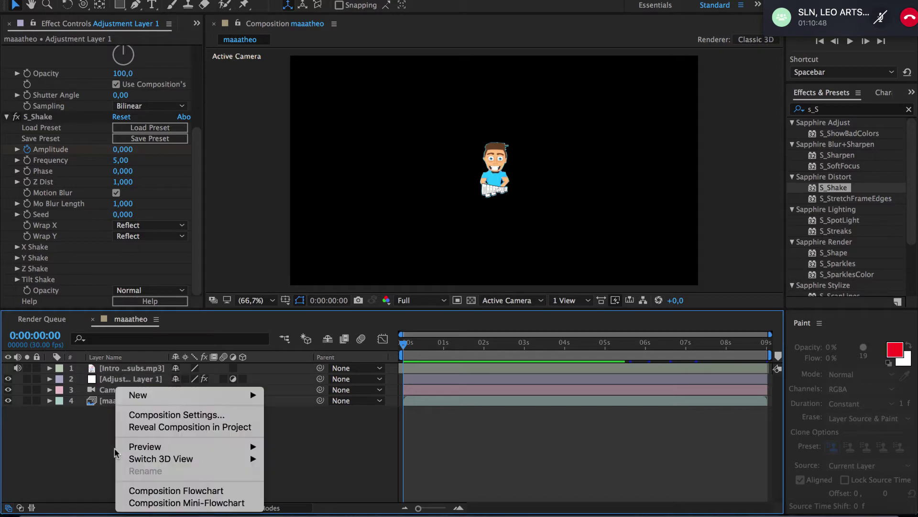
mouse_move(177, 393)
click(315, 418)
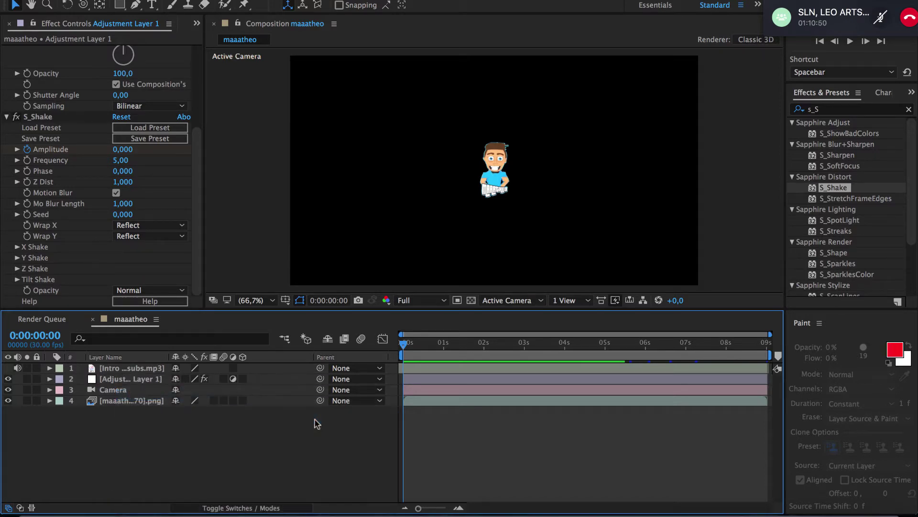
click(160, 296)
drag(420, 406, 403, 496)
click(699, 336)
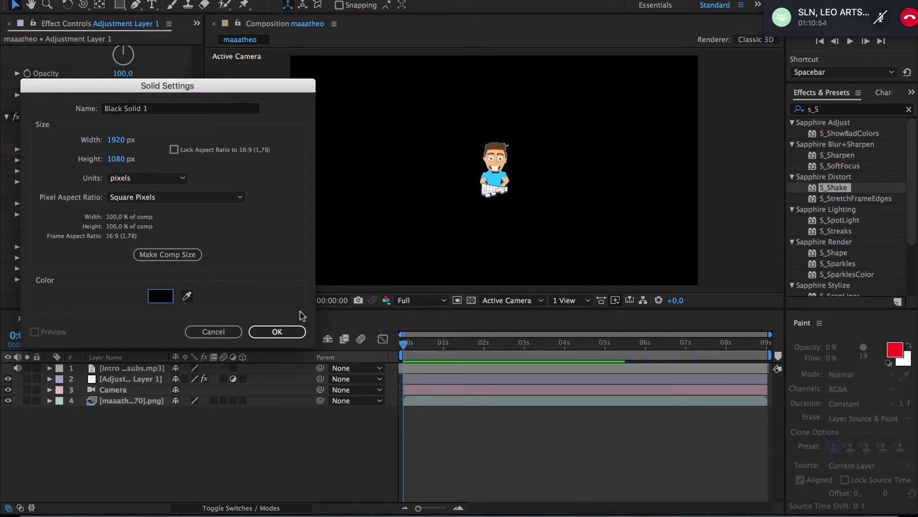
click(277, 332)
- Place the black solid beneath all other layers in the maaatheo composition and deselect it
drag(107, 368, 127, 439)
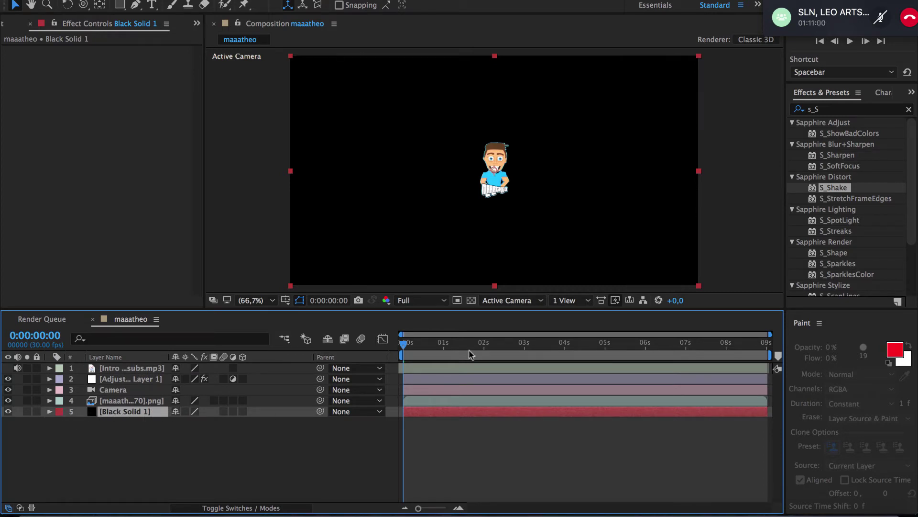
drag(411, 343, 313, 344)
click(207, 427)
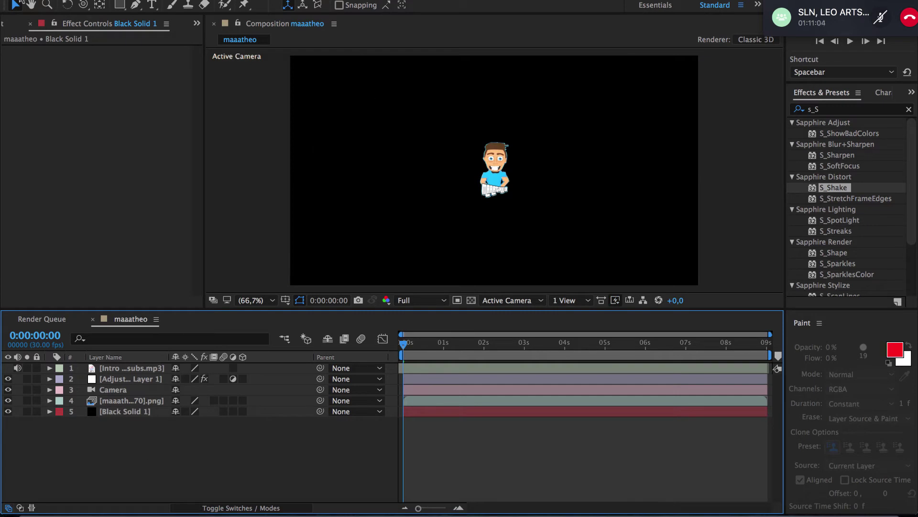
- Collapse the maaatheo folder in the project and search the computer for "AE.aep" files
click(30, 23)
click(57, 225)
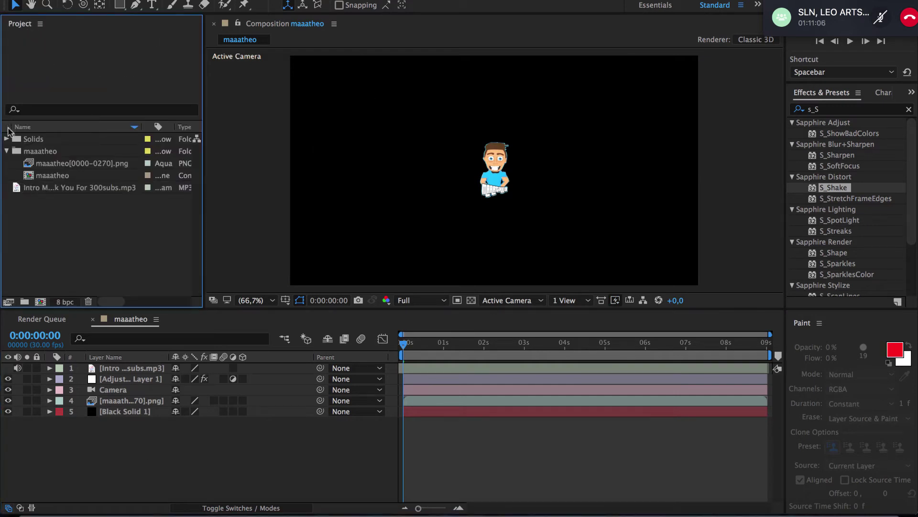
click(7, 151)
key(super+space)
text(intro)
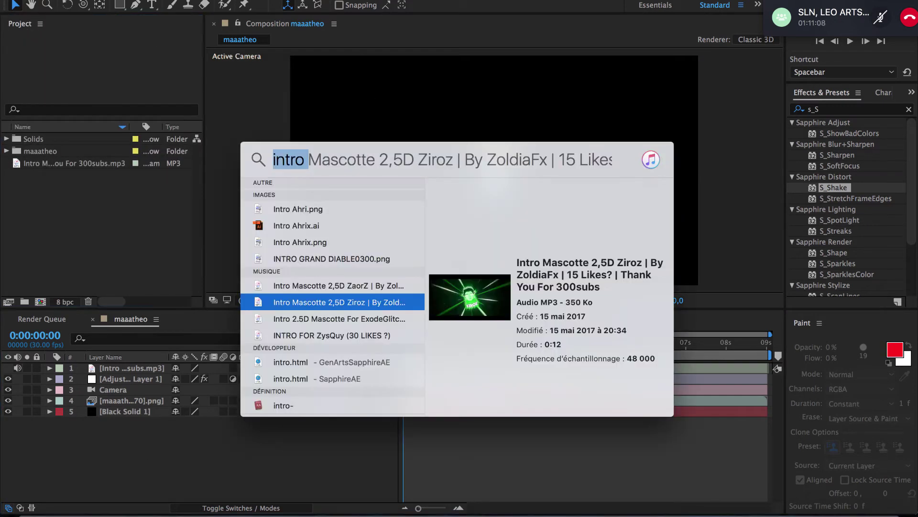
key(BackSpace)
text(AE)
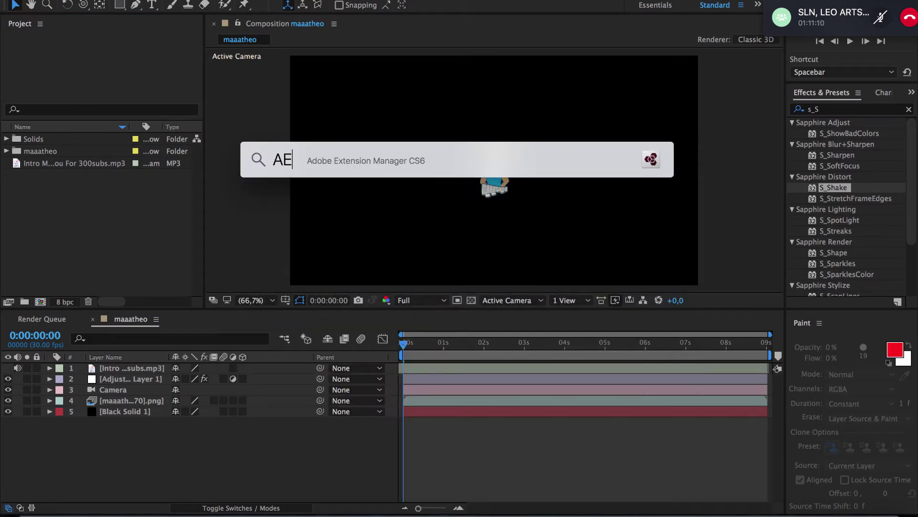
text(.aep)
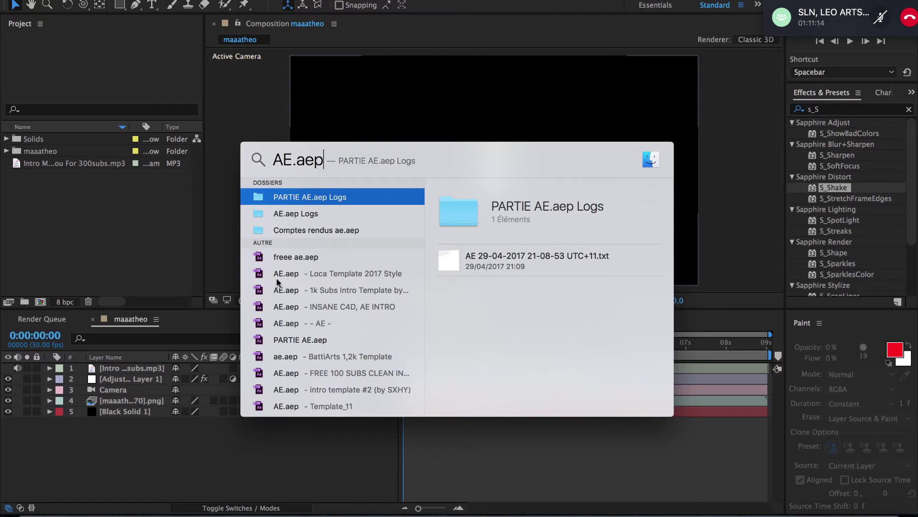
- Import the AE.aep project from Loca Template 2017 Style into the current project, without resolving its missing fonts
click(296, 273)
drag(281, 275, 47, 226)
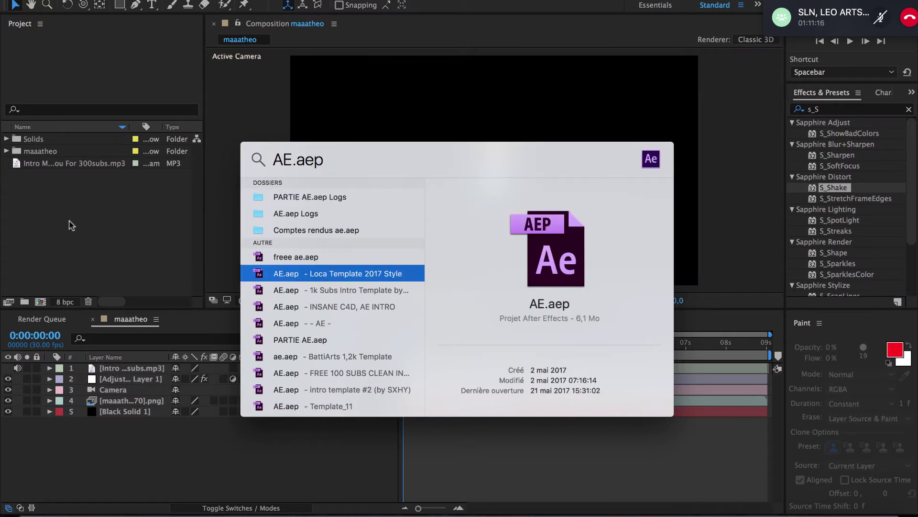
click(312, 260)
drag(312, 260, 78, 235)
drag(269, 260, 48, 229)
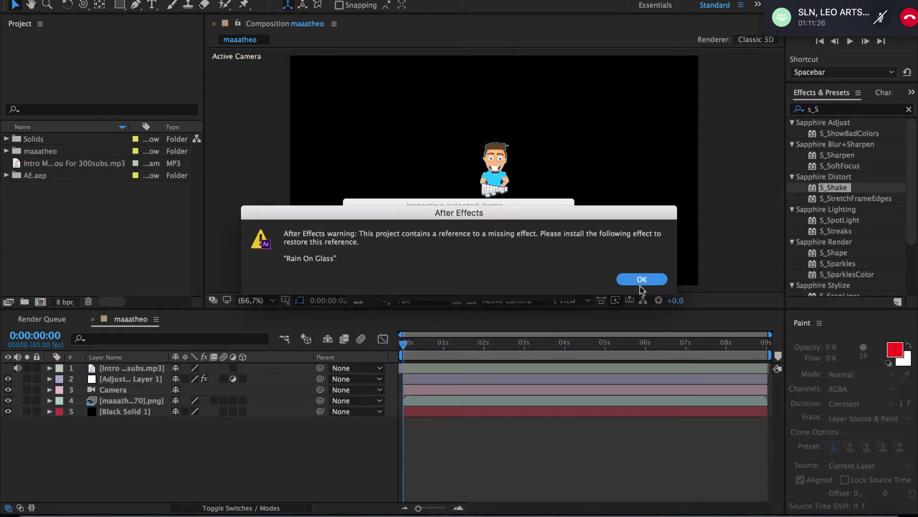
click(641, 279)
click(584, 273)
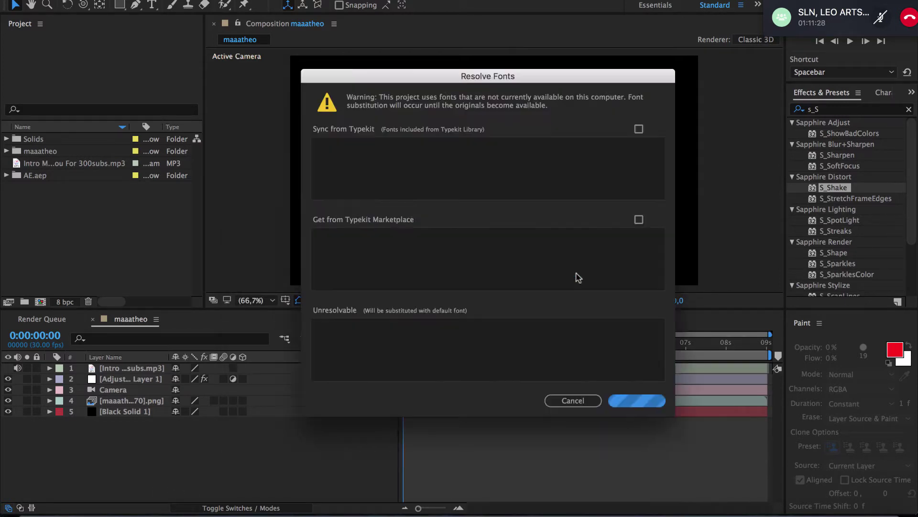
click(561, 398)
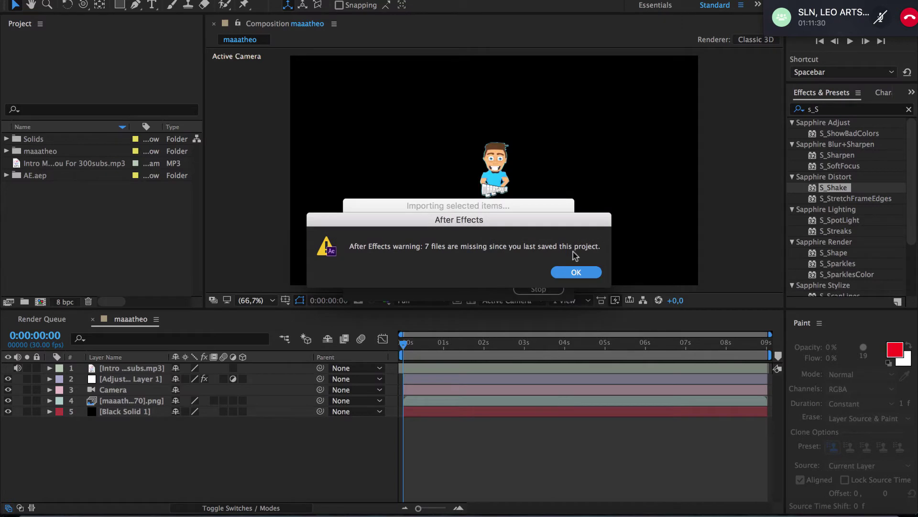
click(576, 272)
click(66, 224)
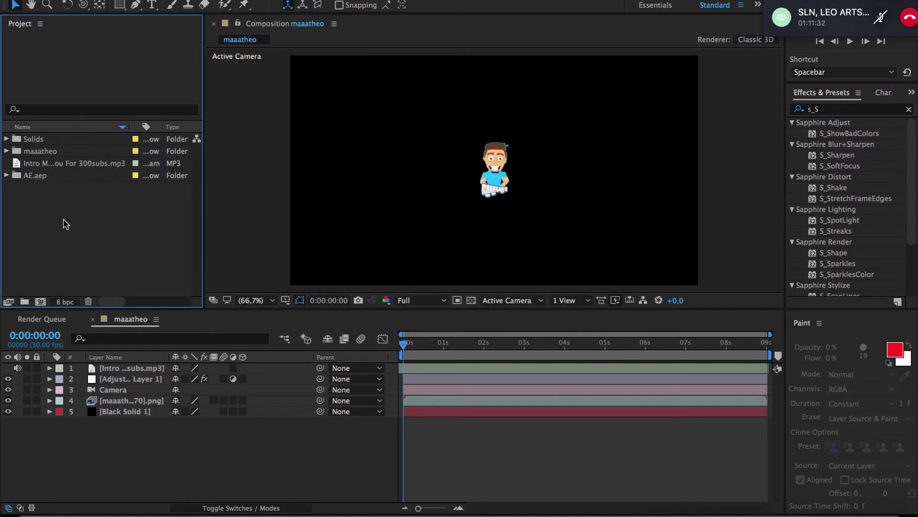
double_click(66, 224)
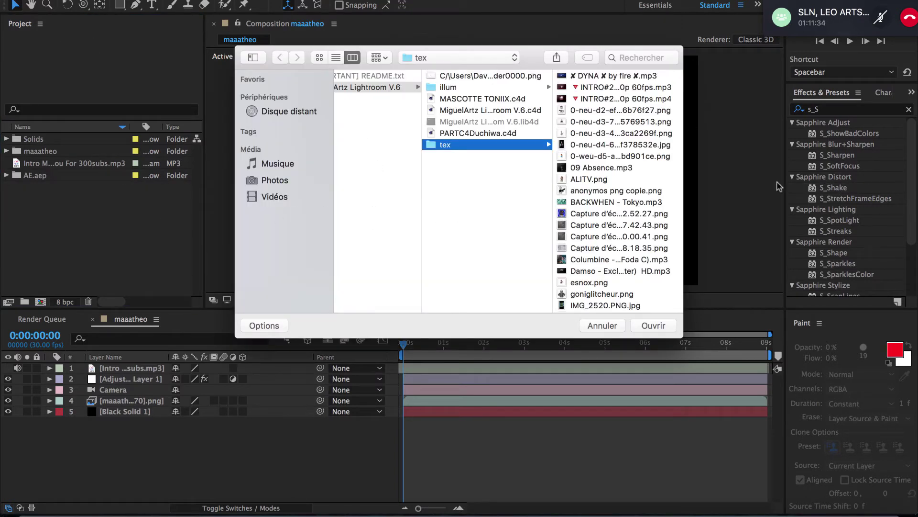
click(611, 328)
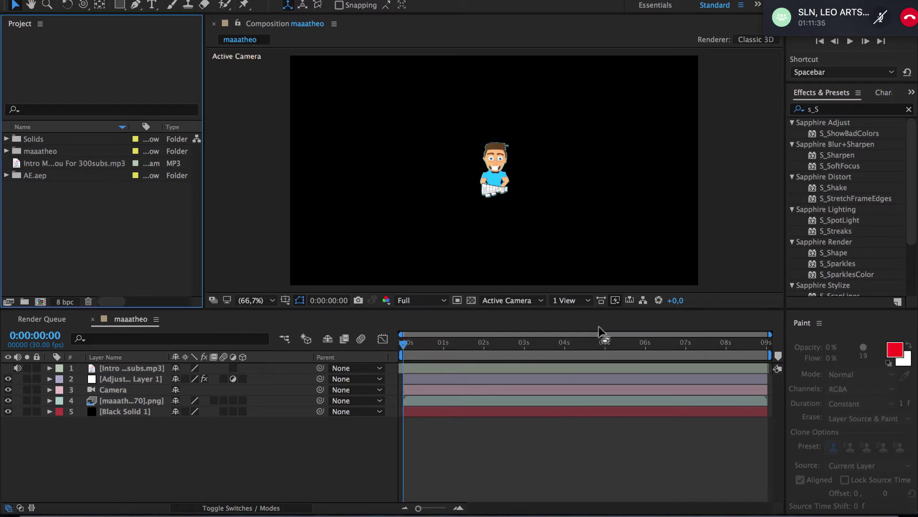
- Look through the contents of the imported AE.aep folder and collapse it
click(5, 175)
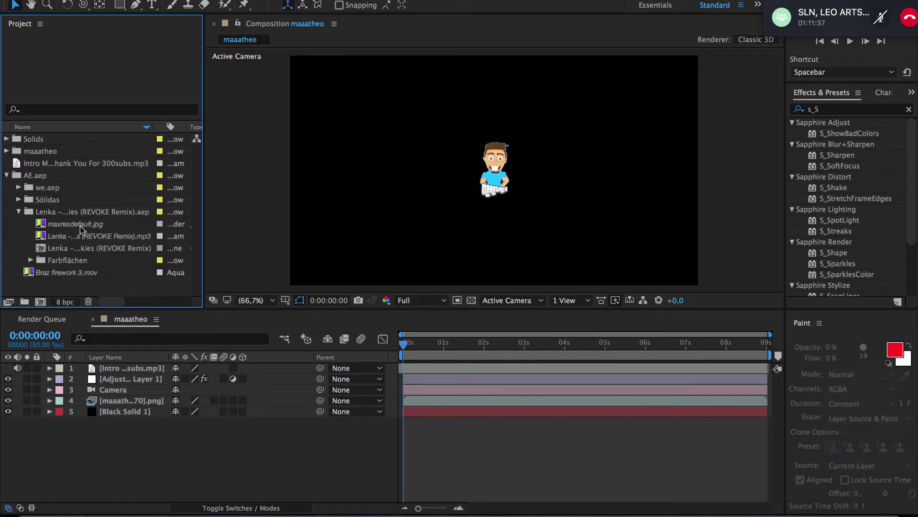
click(6, 175)
- Find the freee ae.aep project among the AE.aep search results and import it into the current project
key(super+space)
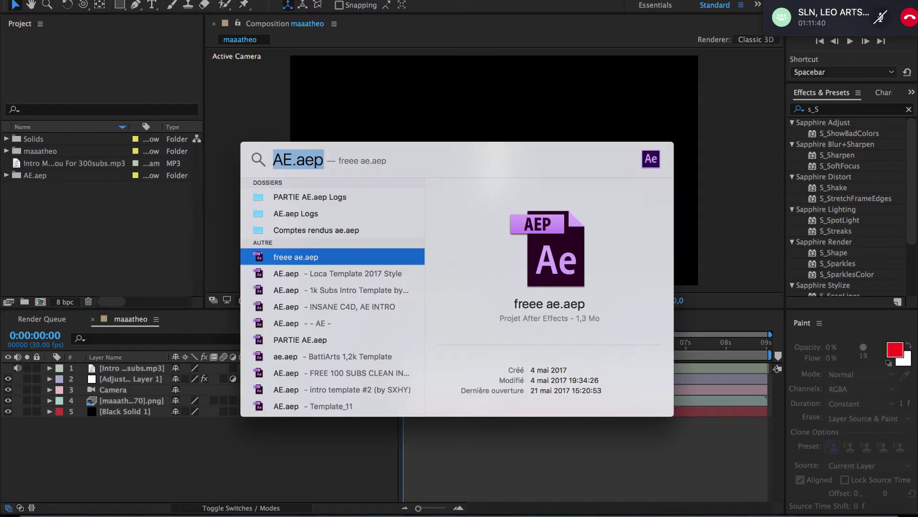
drag(281, 259, 85, 249)
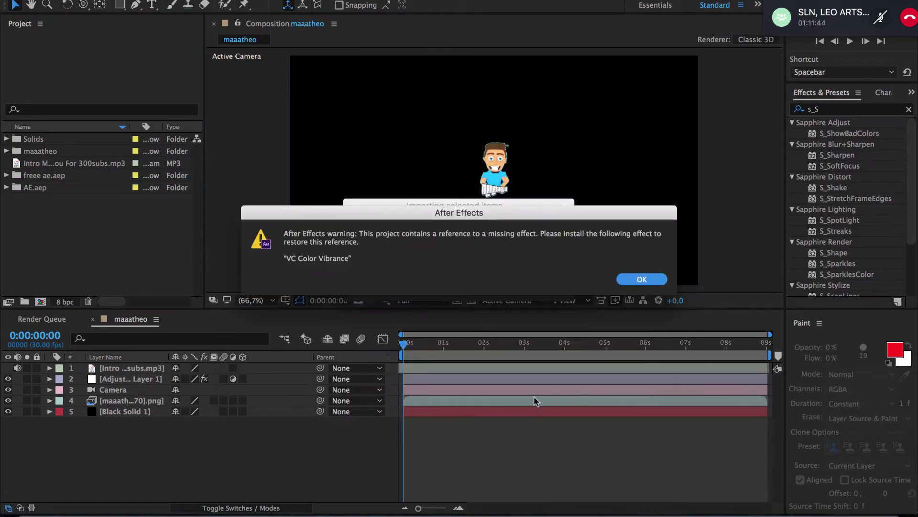
click(625, 400)
click(640, 280)
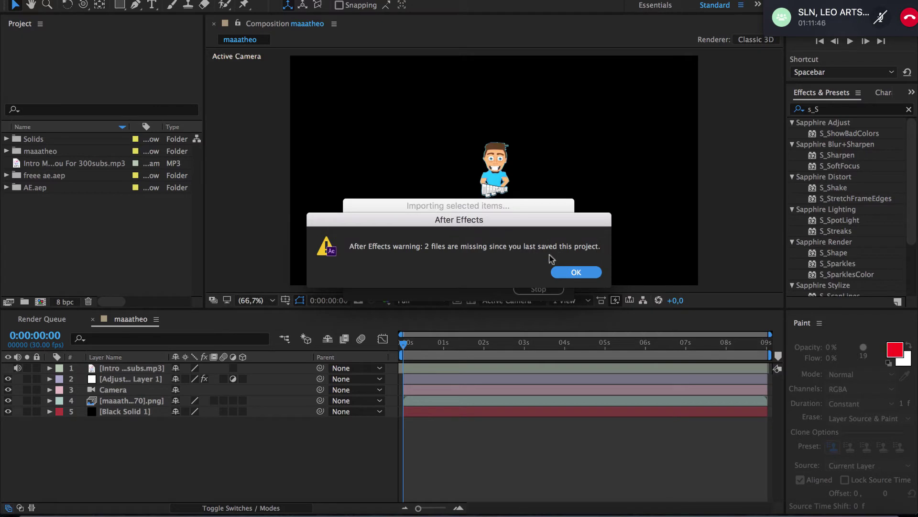
click(564, 272)
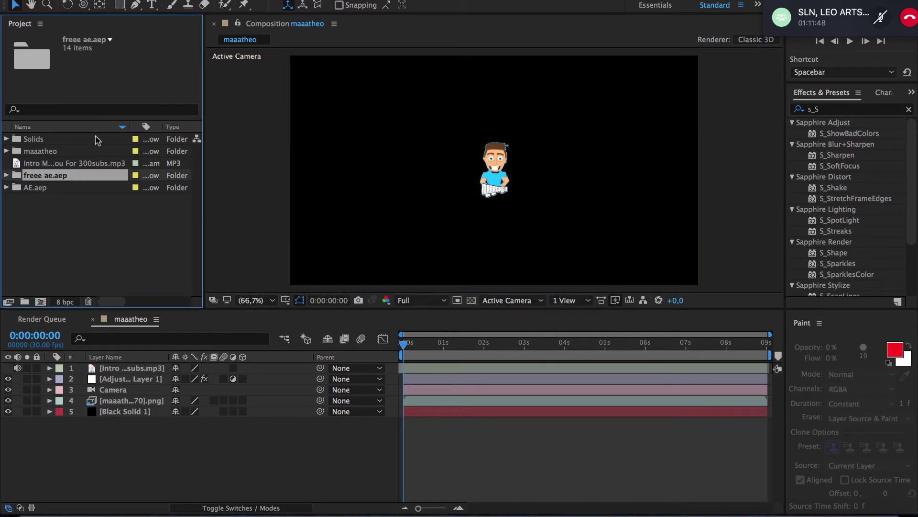
- Open the free composition from the freee ae.aep folder and copy its cc adjustment layer into the maaatheo composition
click(8, 175)
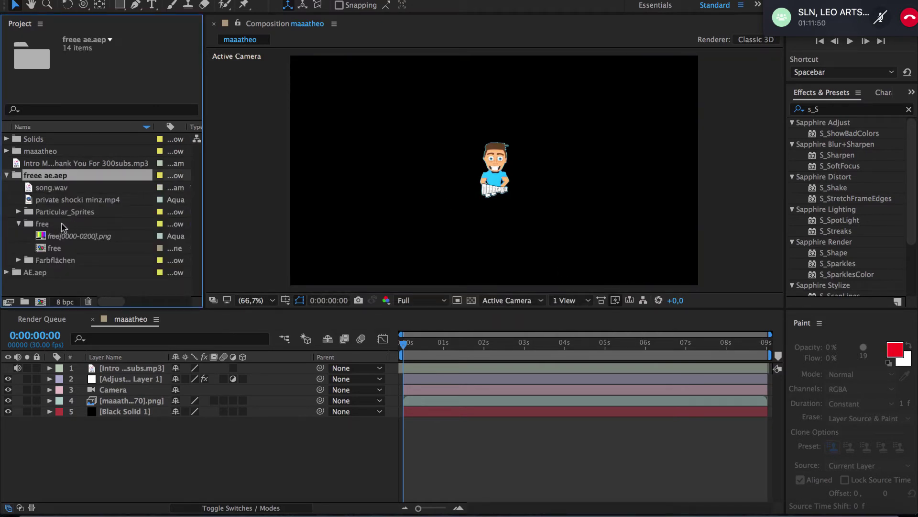
double_click(56, 248)
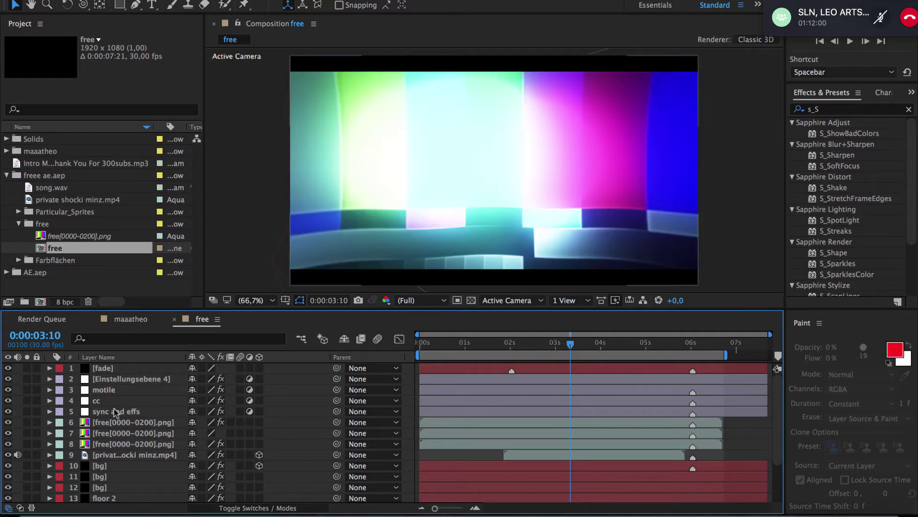
click(102, 401)
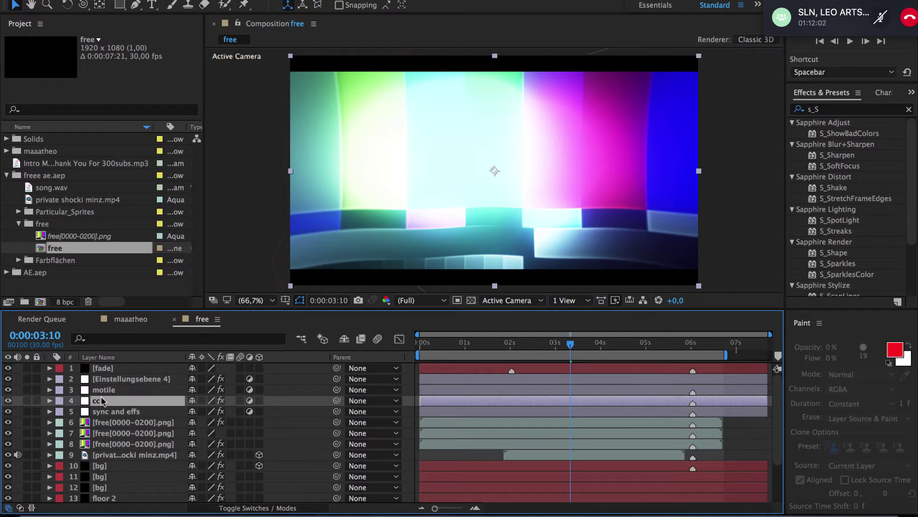
key(c)
key(v)
click(125, 319)
key(ctrl+v)
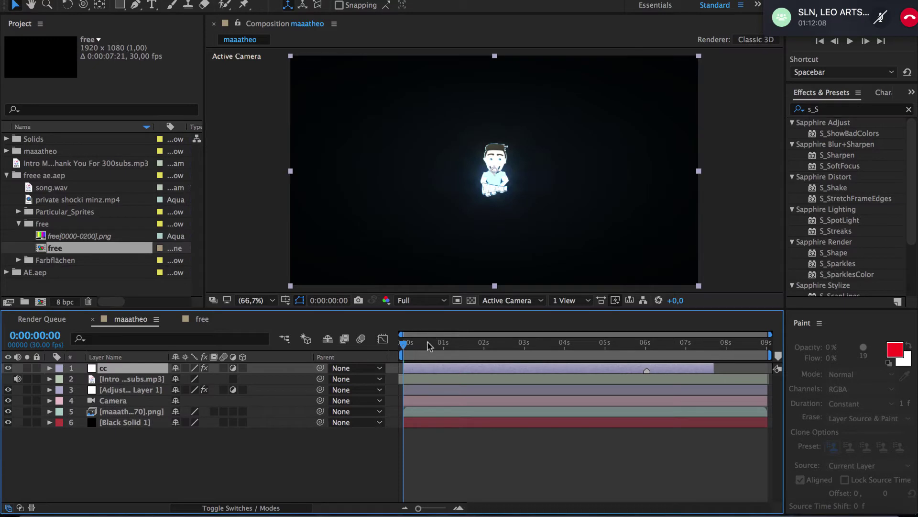
- Go to 0:00:01:10 and open the cc layer's Looks effect in its look editor
drag(427, 344, 457, 351)
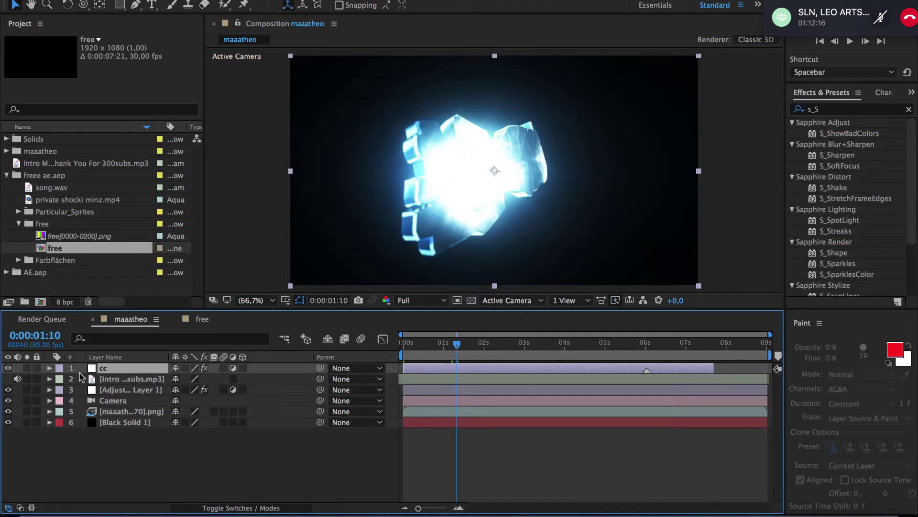
click(50, 369)
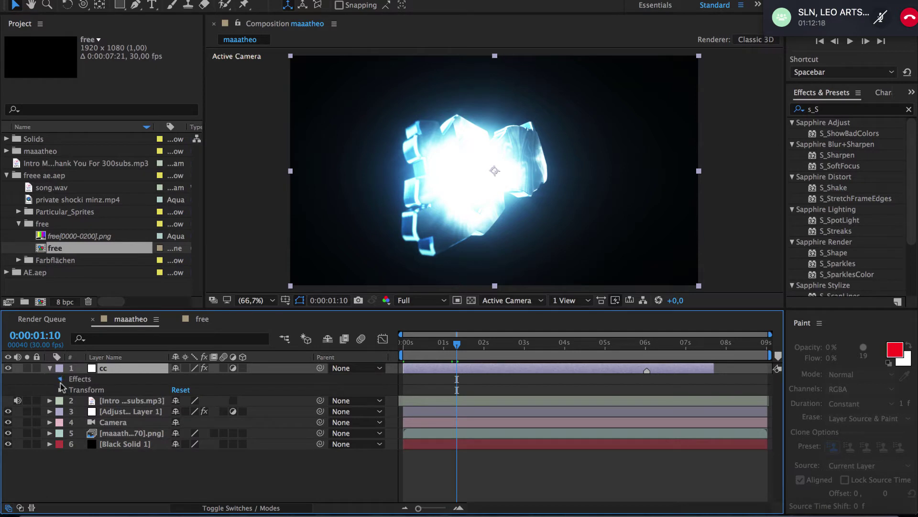
click(60, 379)
click(72, 390)
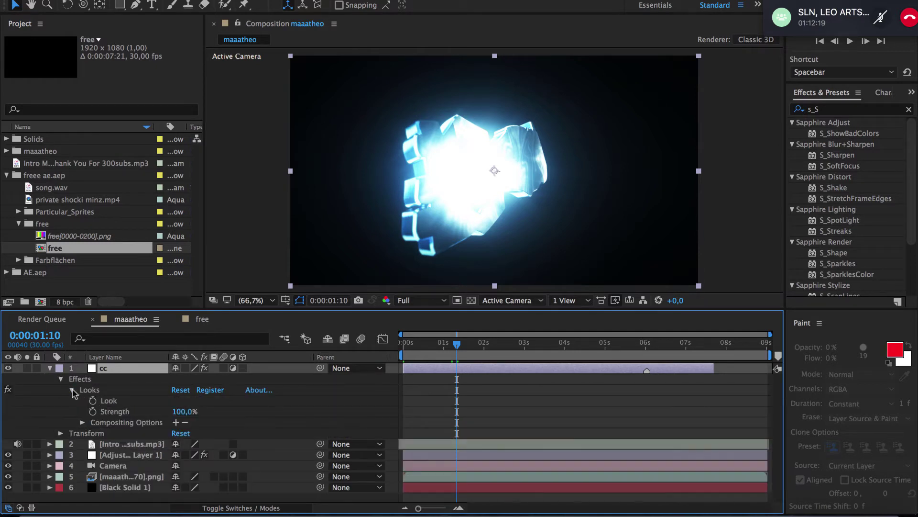
click(100, 401)
double_click(107, 389)
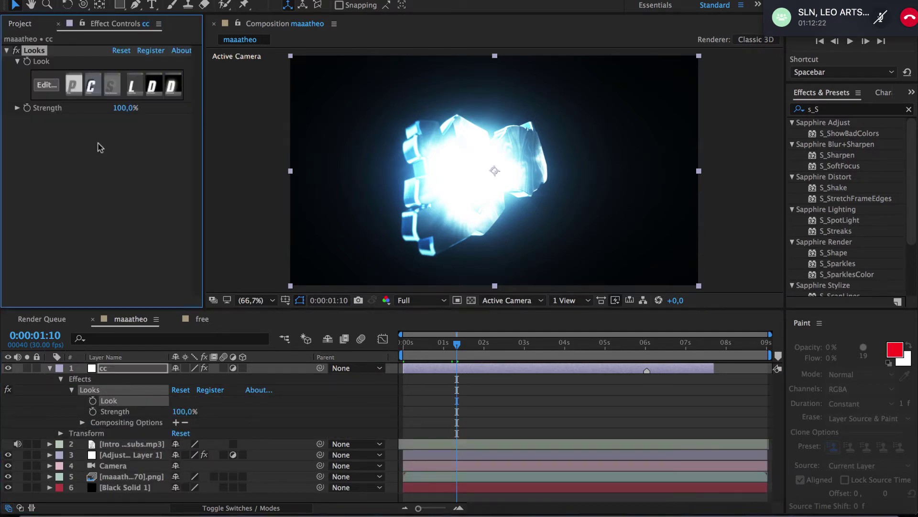
click(42, 86)
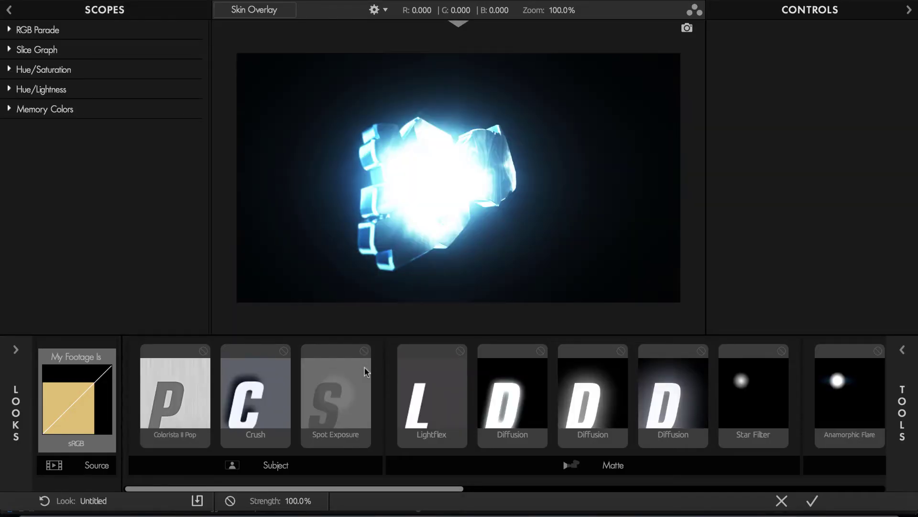
- Compare the look with Lightflex off and on, and disable the Spot Exposure tool
click(407, 375)
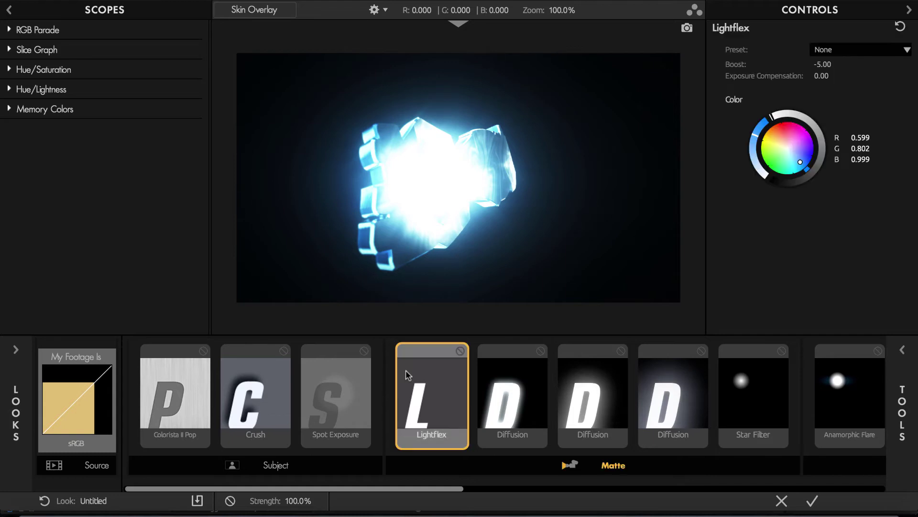
click(460, 351)
click(460, 352)
click(364, 352)
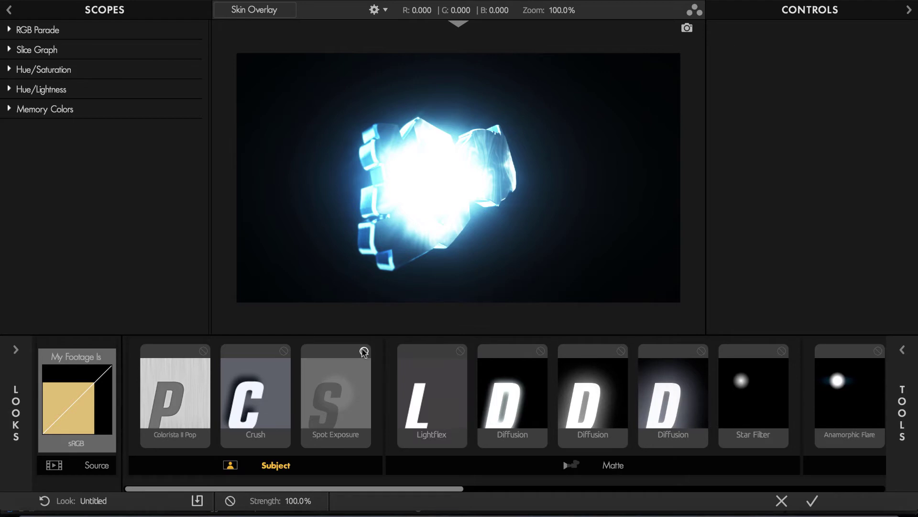
click(364, 352)
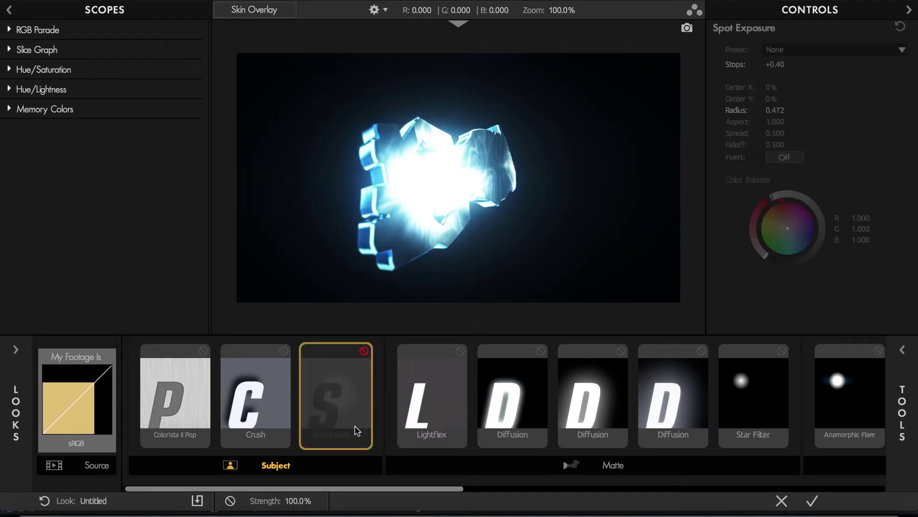
- Compare the look with Lightflex and Crush switched off and on, keep both enabled, and apply the edited look
click(460, 353)
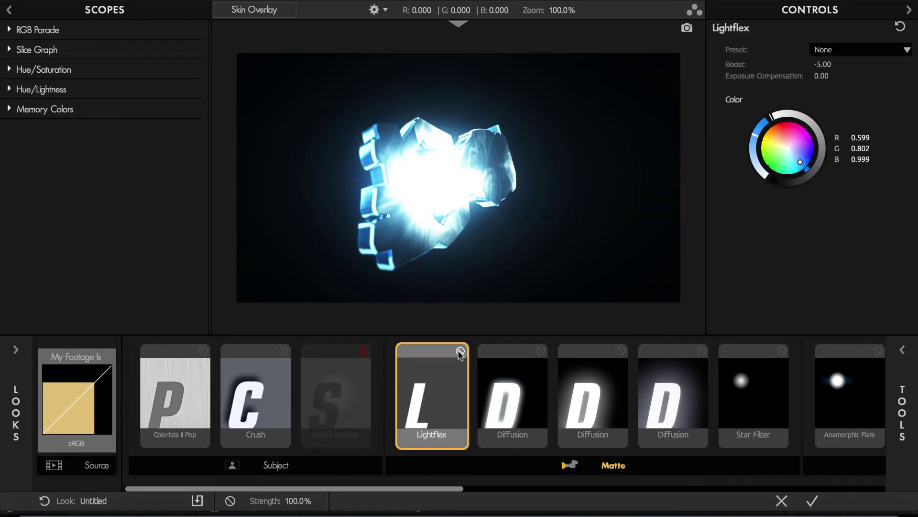
click(460, 352)
click(460, 352)
click(284, 352)
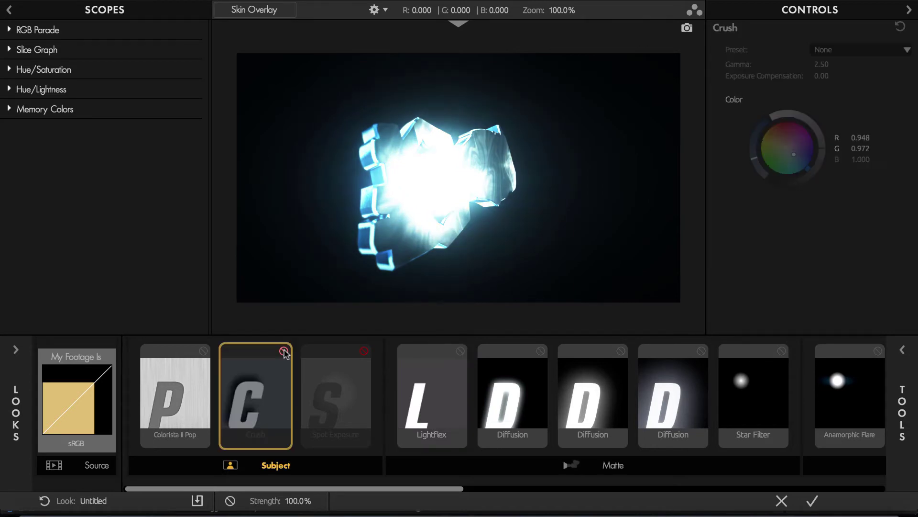
click(284, 352)
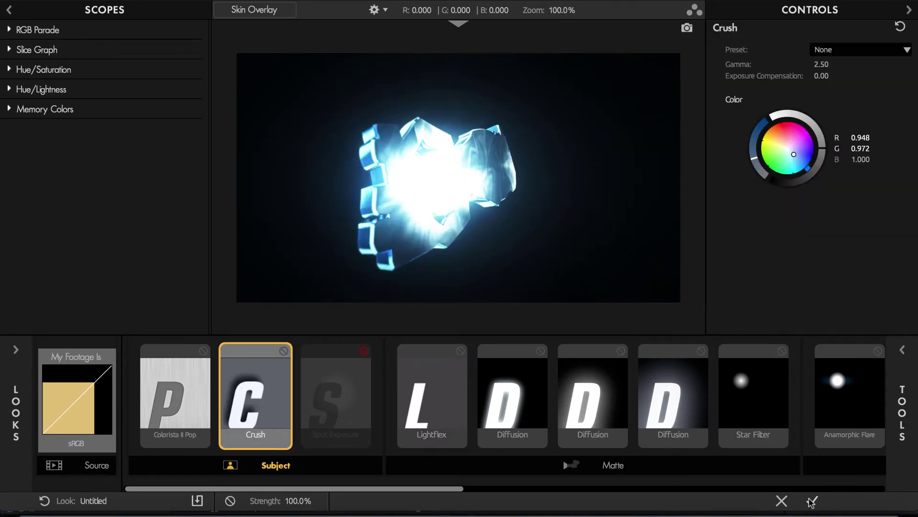
click(813, 500)
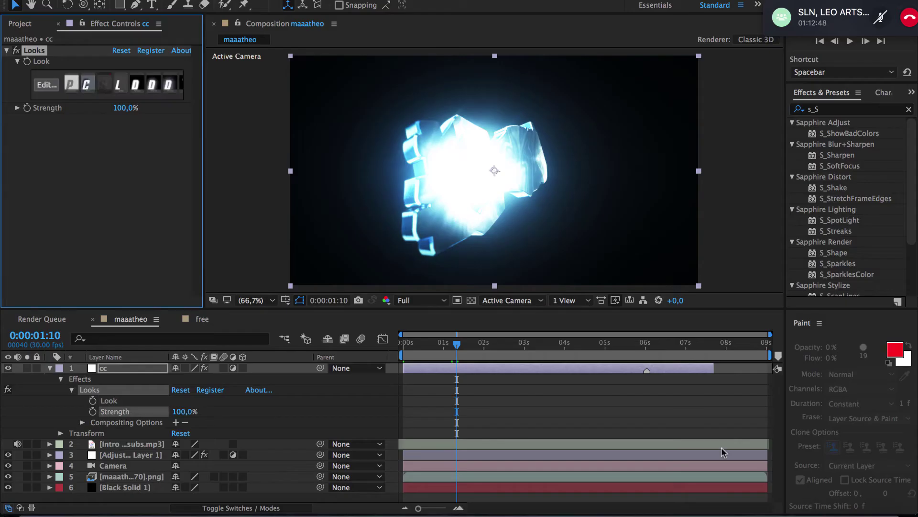
- Compare the frame with the cc layer hidden and shown, and reopen its look for further editing
click(8, 369)
click(8, 368)
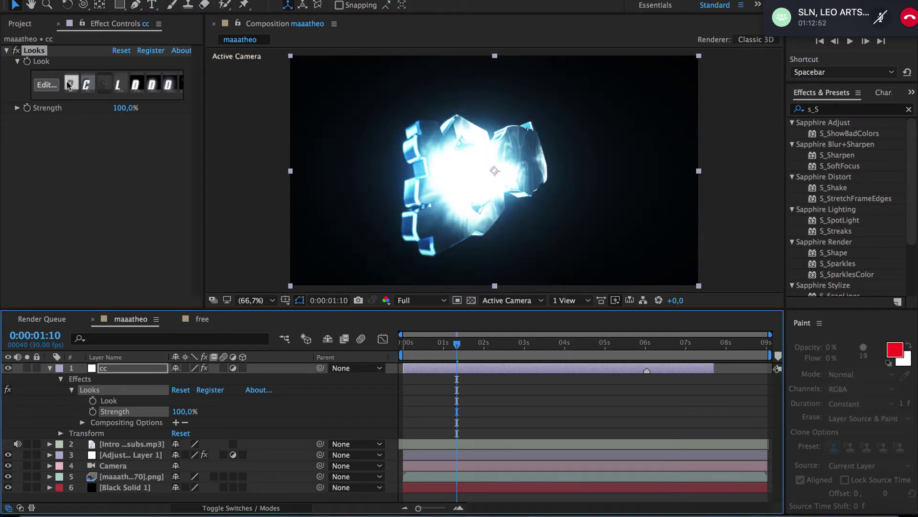
click(52, 90)
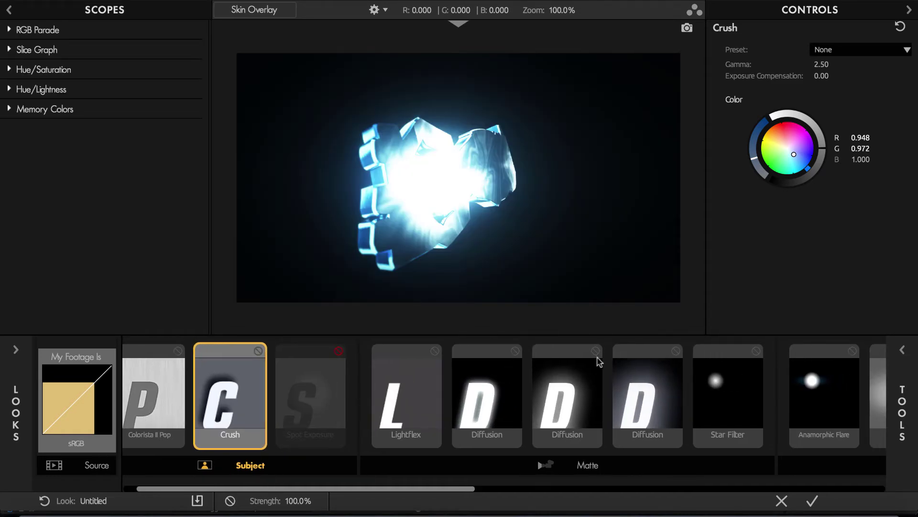
- Toggle the second and third Diffusion tools in the Matte stage off and on to compare their effect
click(595, 351)
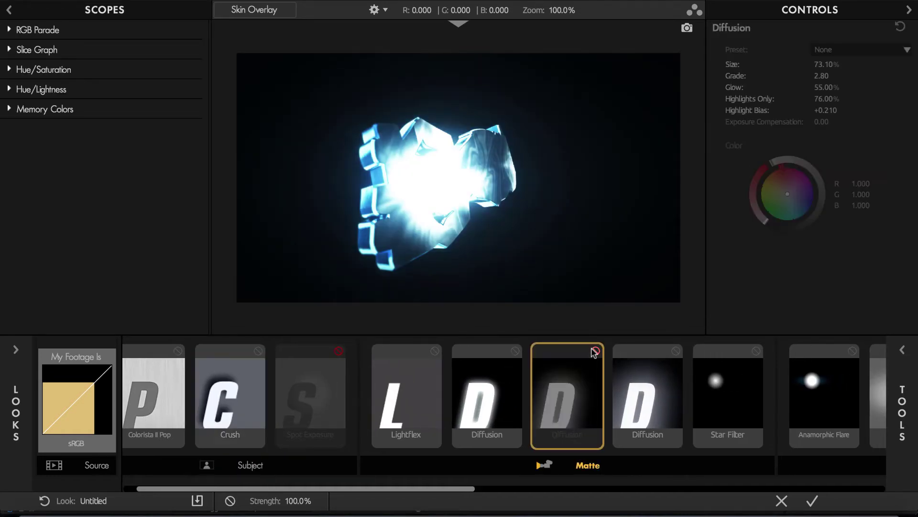
click(596, 351)
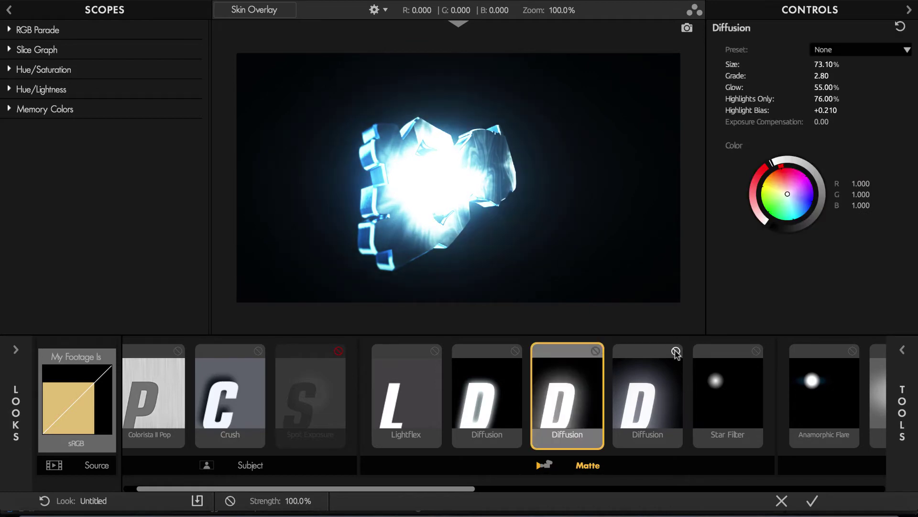
click(675, 352)
click(676, 352)
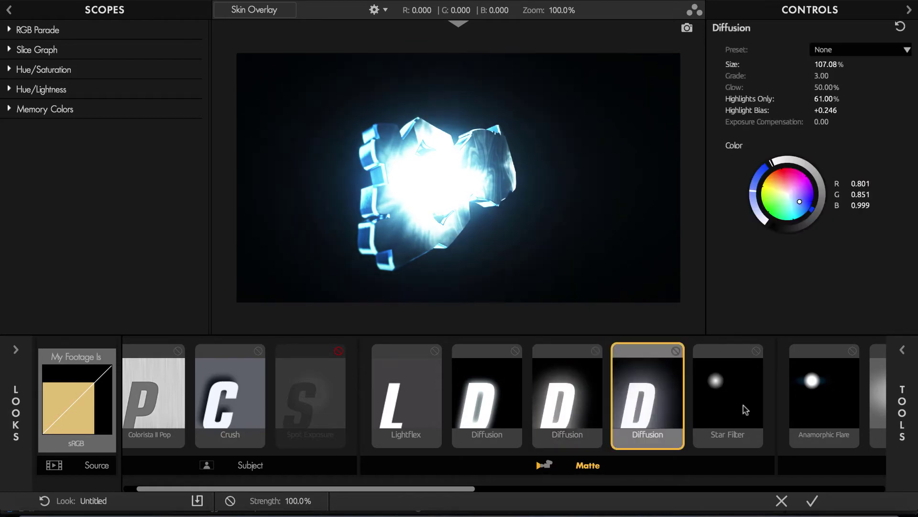
- Toggle the Color Reversal, LUT, 3-Strip Process, Crush, Warm/Cool, Ranged Saturation and Telecine Net tools off and on to check each one's effect
scroll(742, 408, down, 5)
scroll(744, 409, down, 3)
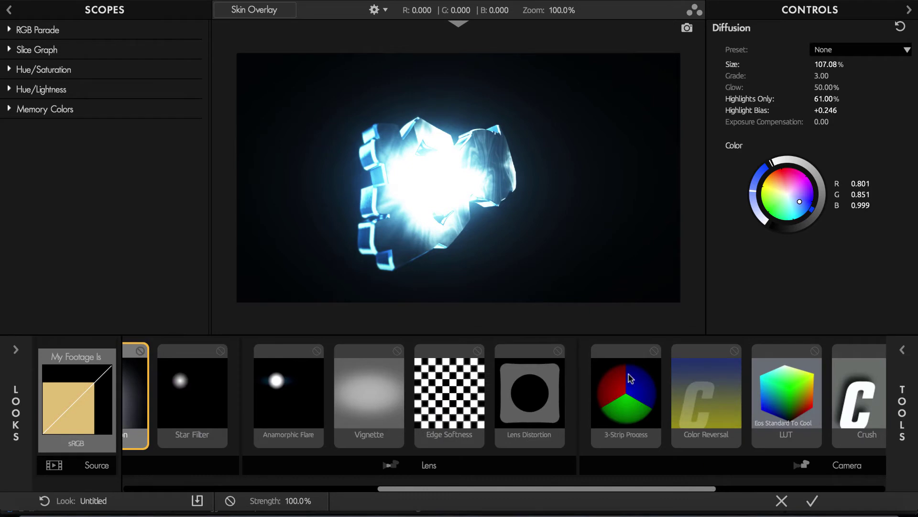
click(735, 352)
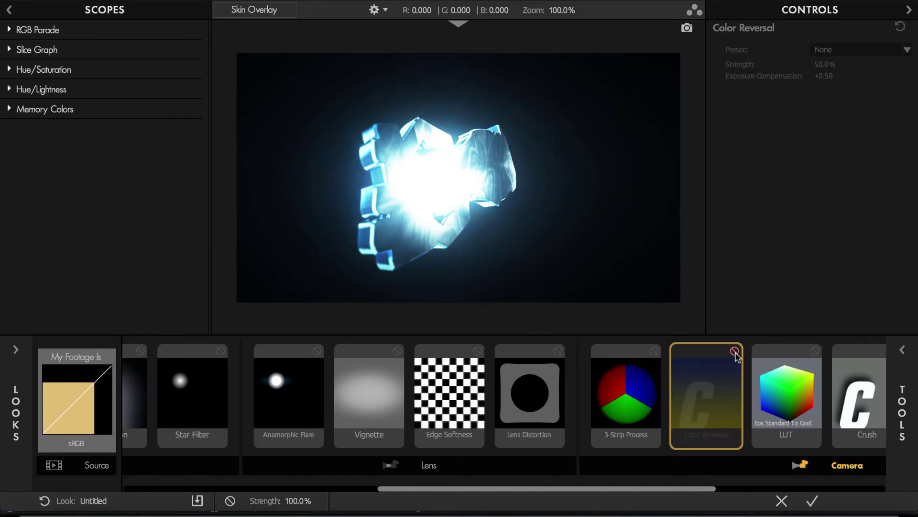
click(734, 352)
click(815, 351)
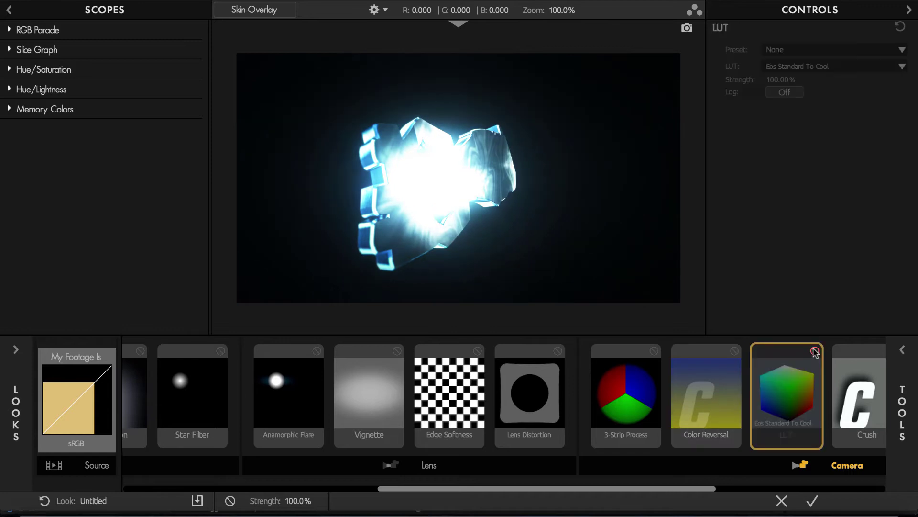
click(654, 352)
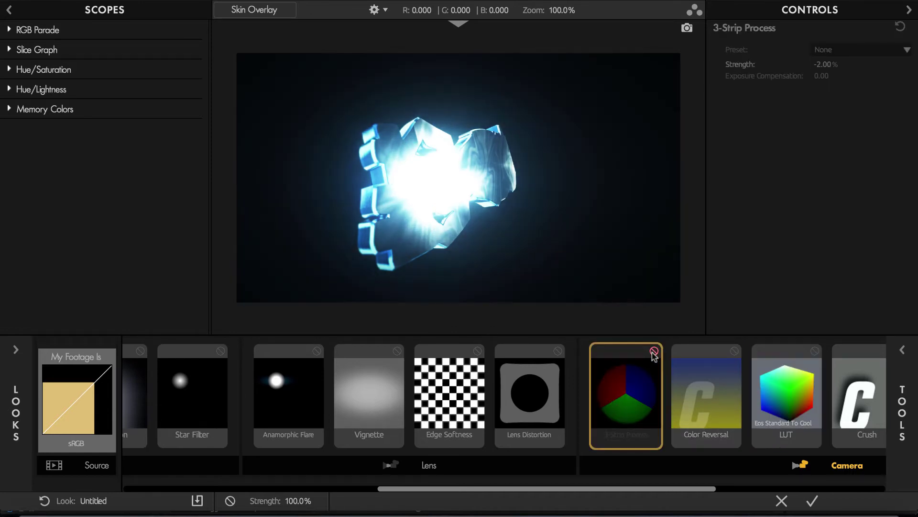
scroll(707, 402, right, 8)
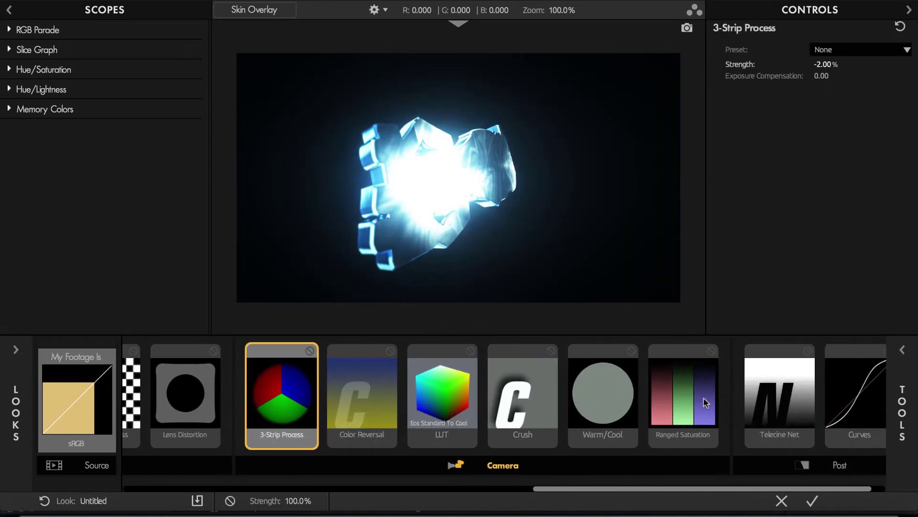
click(523, 351)
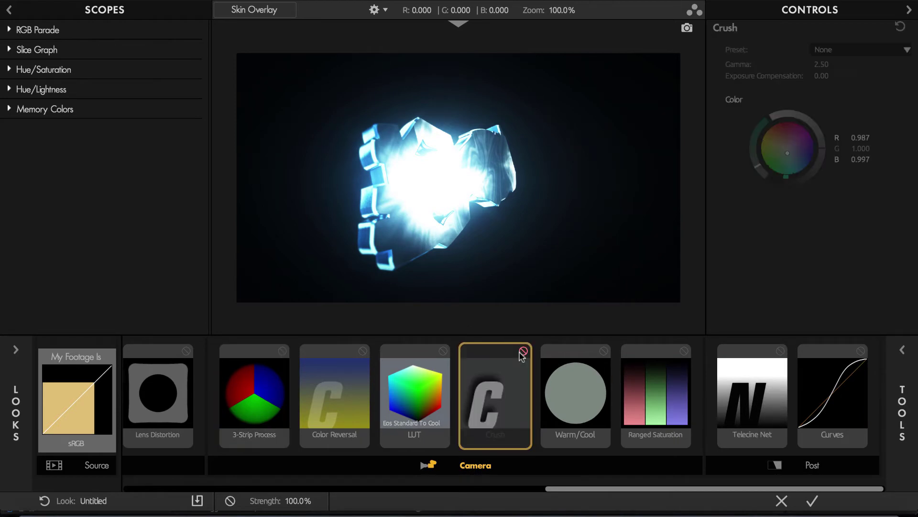
click(604, 352)
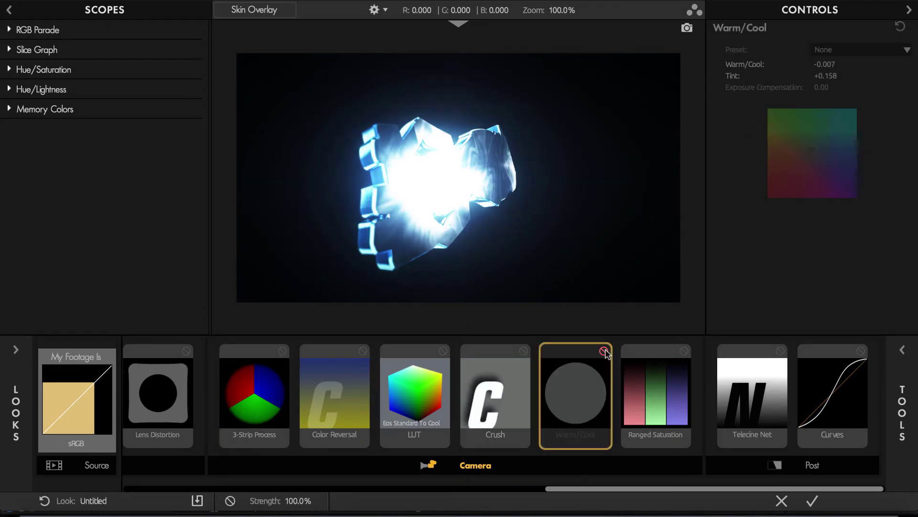
click(684, 351)
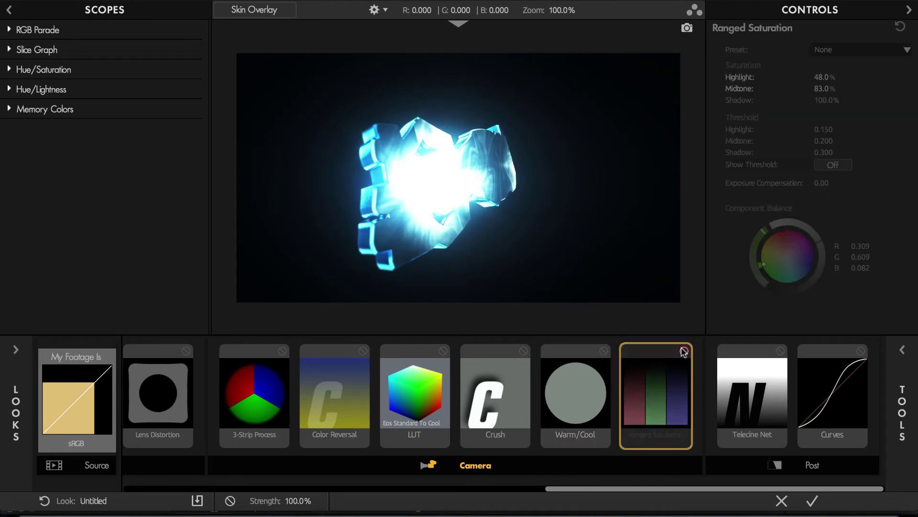
click(781, 352)
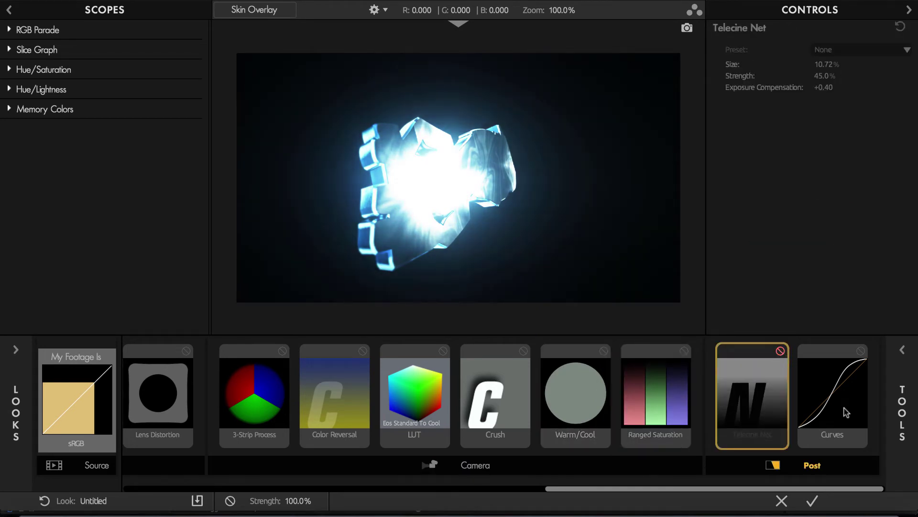
- Check the Curves tool's settings, then apply the look to the cc layer with the current time at 0:00:00:00
click(823, 443)
click(815, 499)
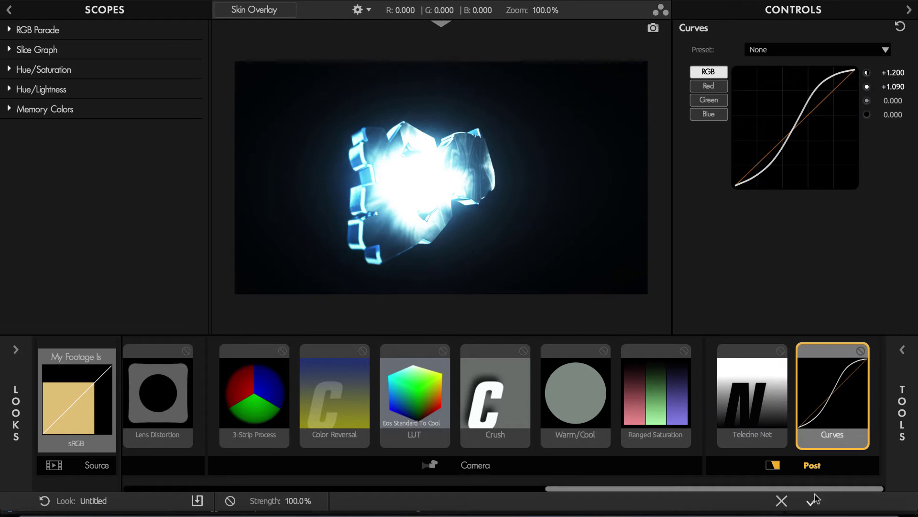
click(401, 343)
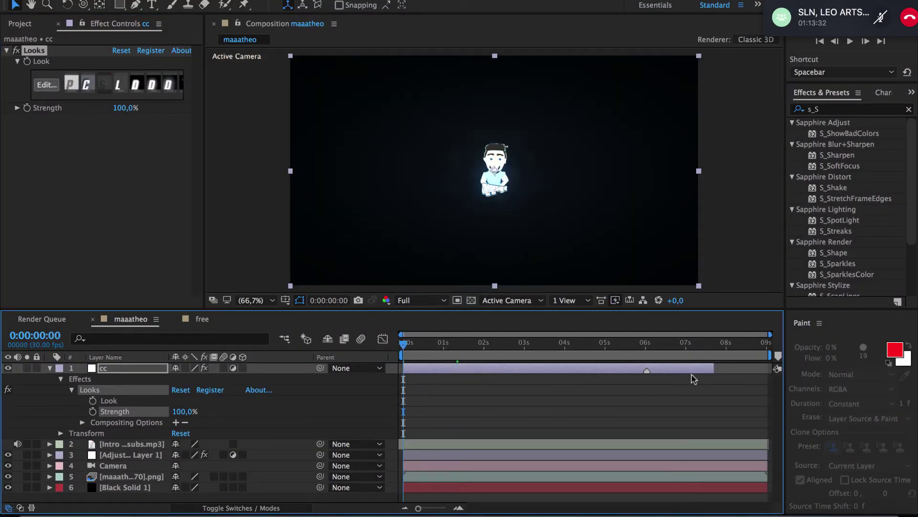
- Extend the cc layer's out point to the end of the composition and collapse its properties
drag(715, 371, 784, 373)
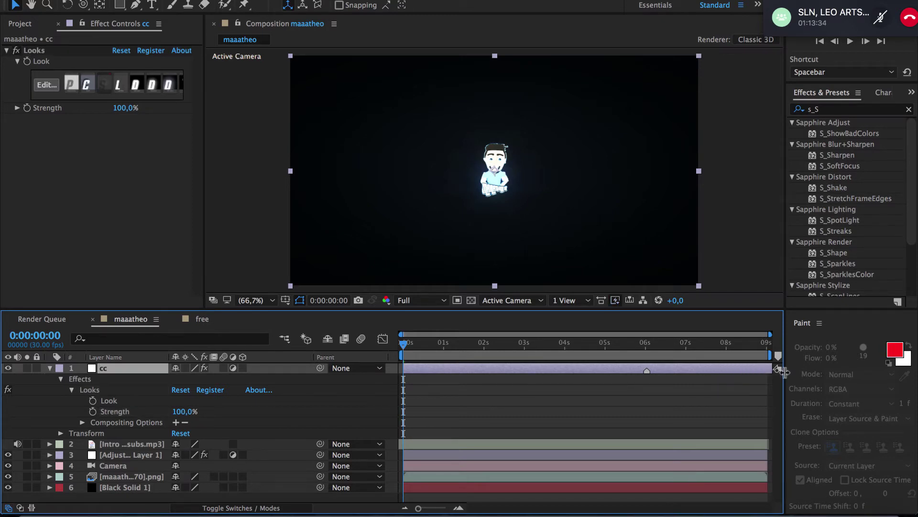
click(50, 368)
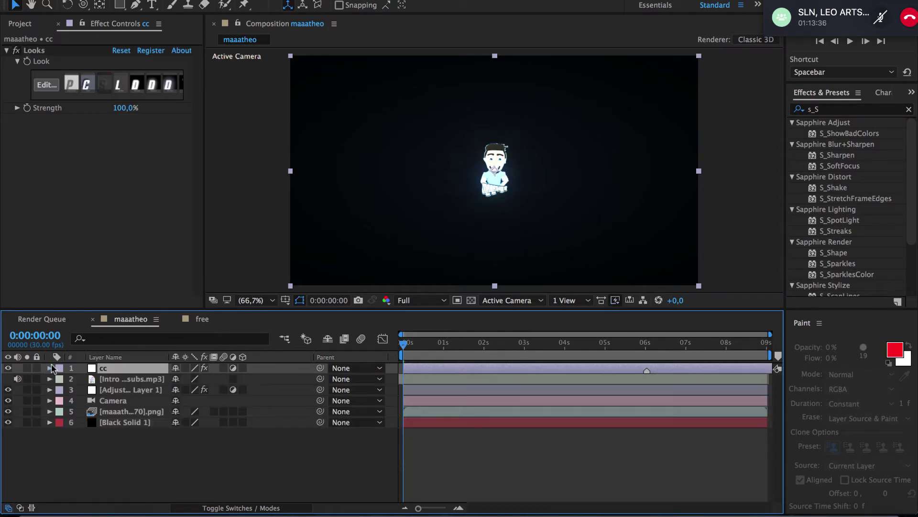
click(148, 456)
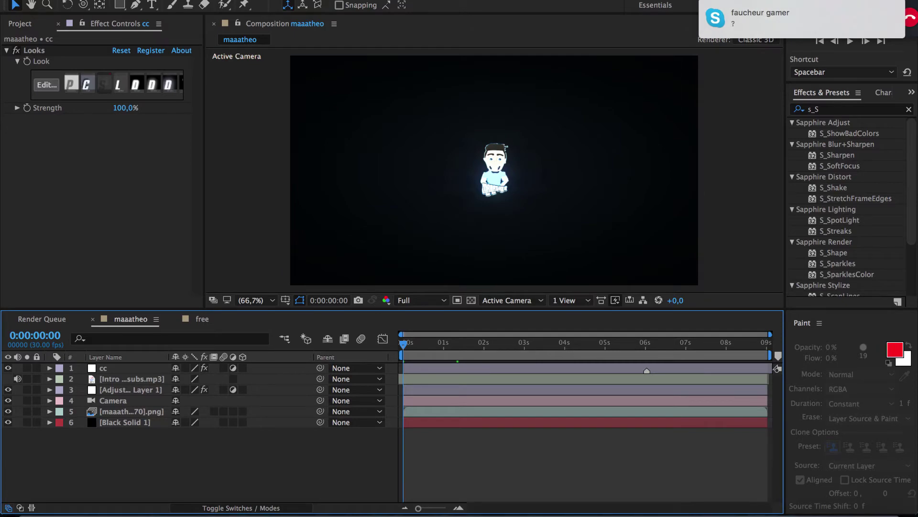
- Save the project under the name INTROFORMAAATHEO in the Téléchargements folder as an Adobe After Effects Project
click(125, 0)
mouse_move(188, 115)
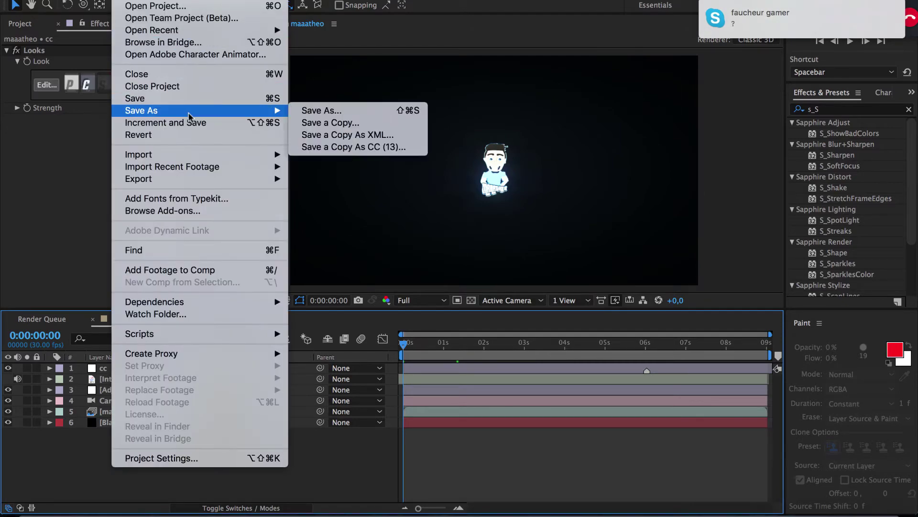
click(319, 111)
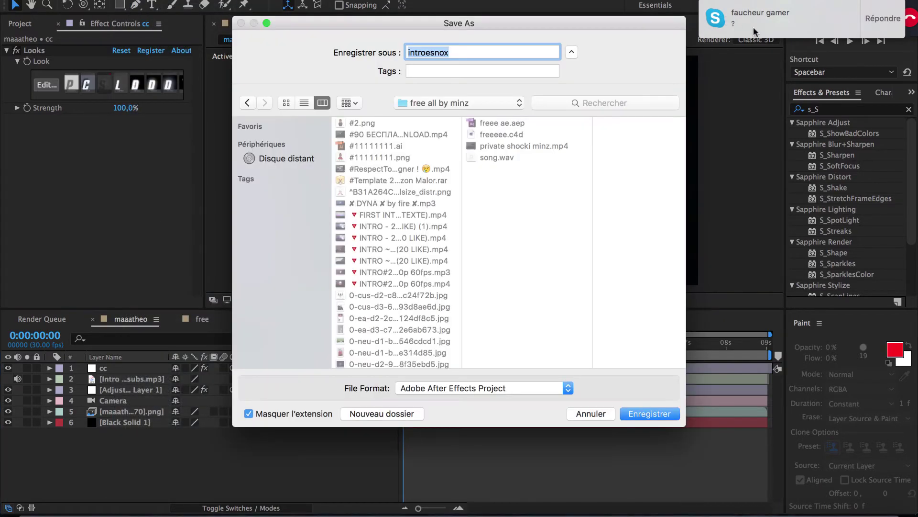
key(BackSpace)
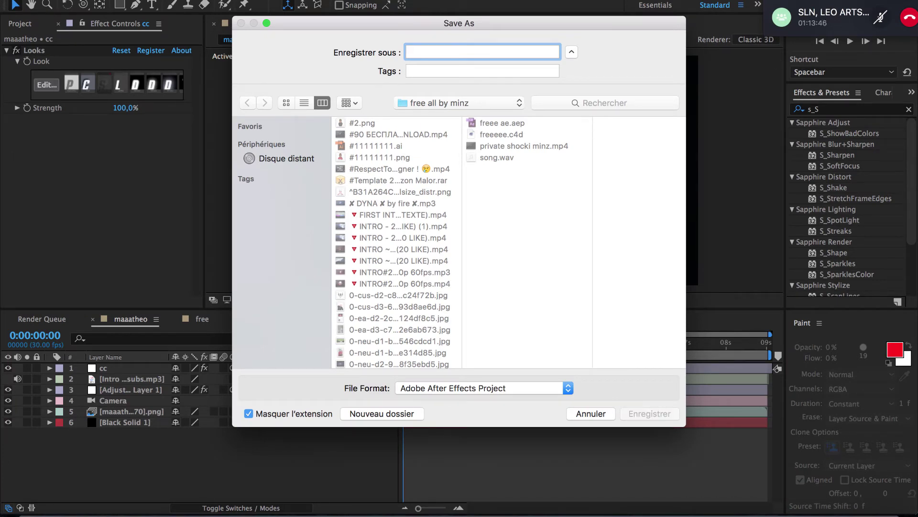
text(ITNRO)
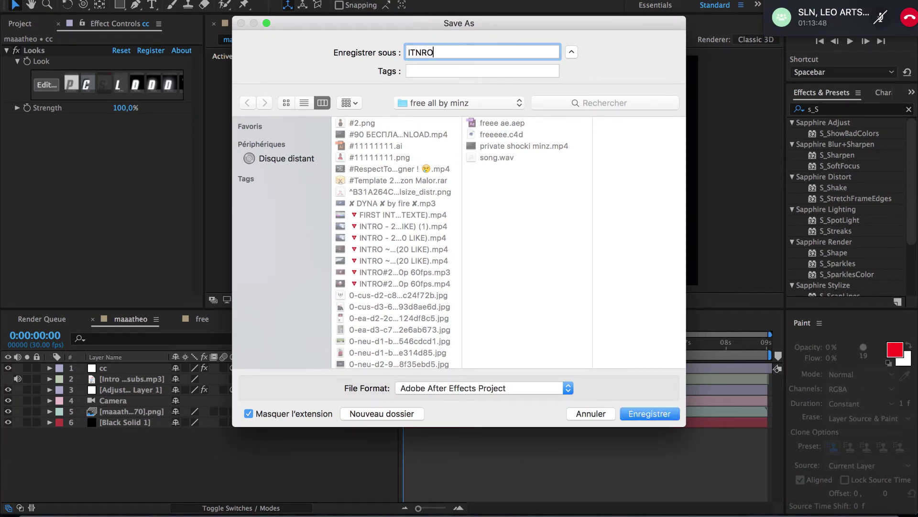
key(BackSpace)
key(BackSpace)
text(INTROFORMAAATHEO)
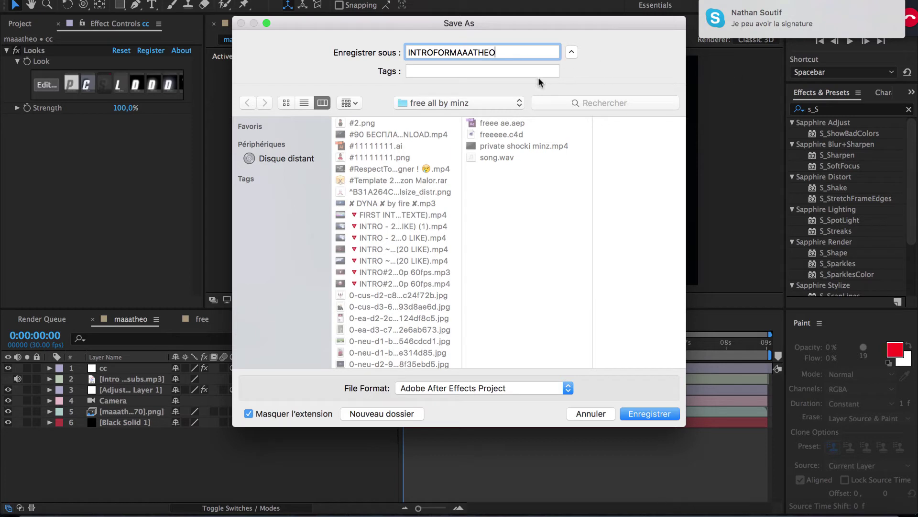
click(503, 107)
click(498, 114)
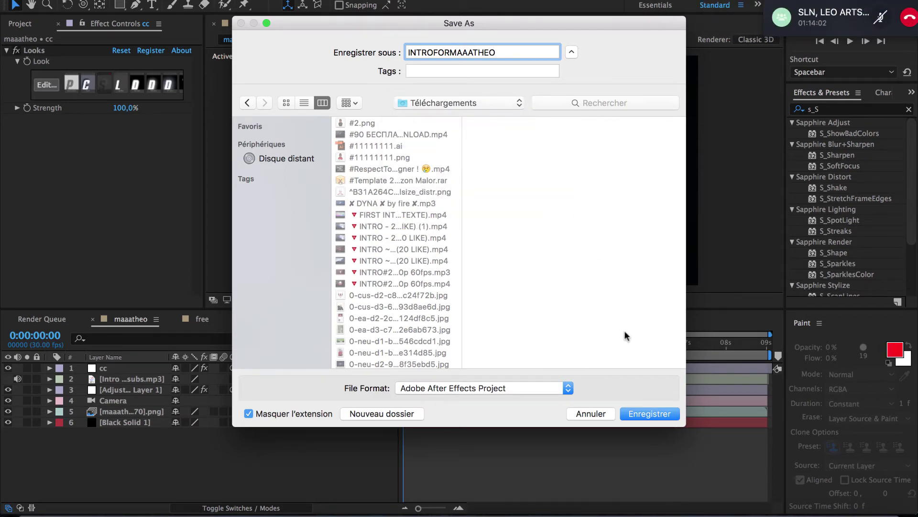
click(654, 411)
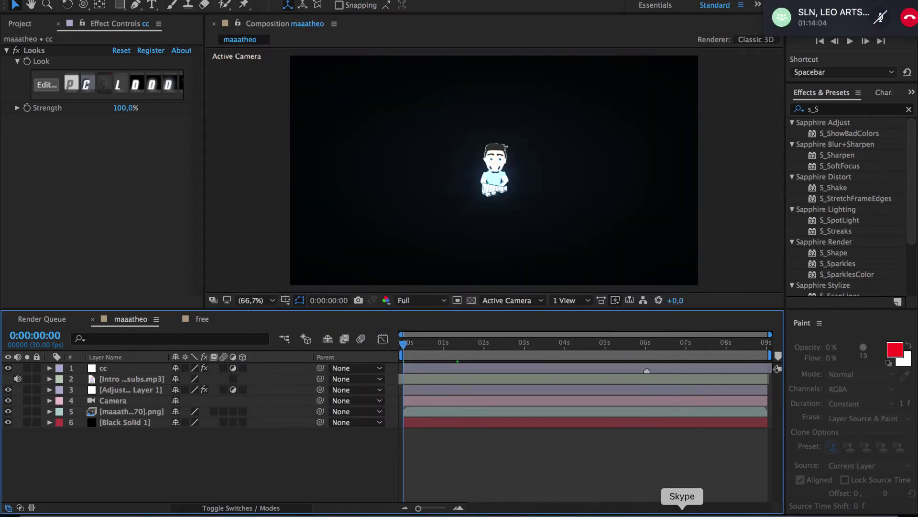
- Switch to Skype, set the status to "Ne pas déranger", and return to After Effects
click(682, 510)
click(20, 10)
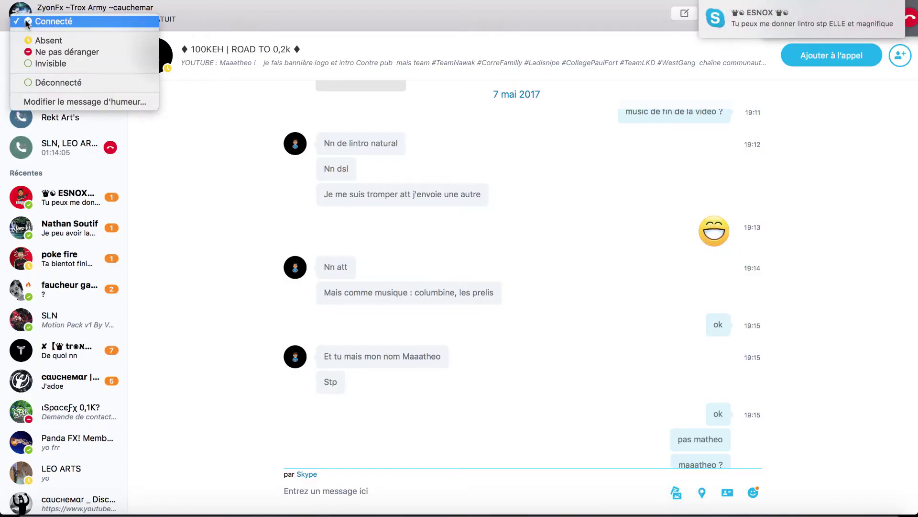
click(41, 52)
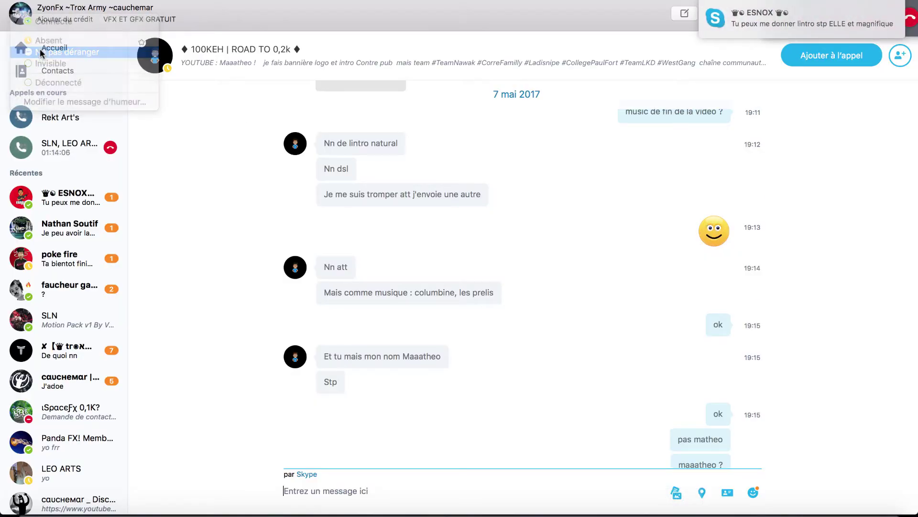
click(21, 1)
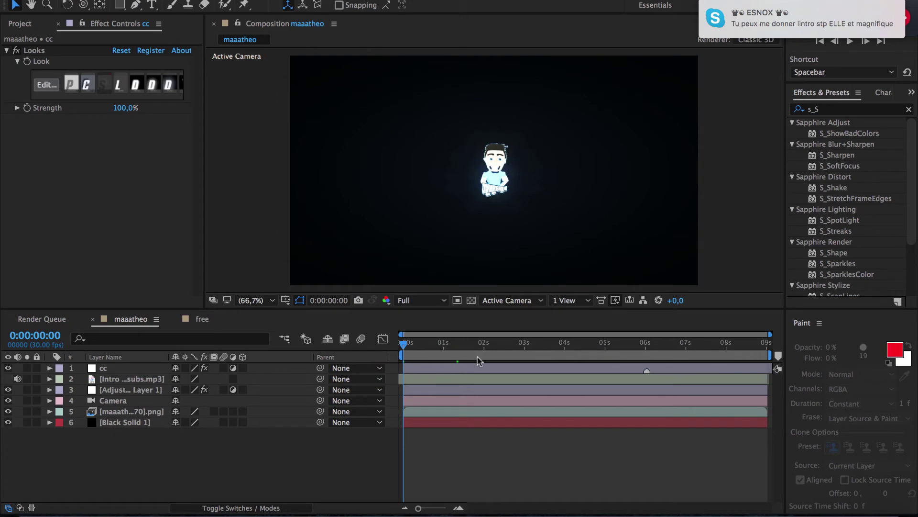
- Scrub through the first second of the maaatheo composition and preview the logo animation
click(431, 344)
mouse_move(432, 347)
mouse_down()
mouse_move(462, 349)
mouse_move(437, 347)
mouse_up()
click(665, 510)
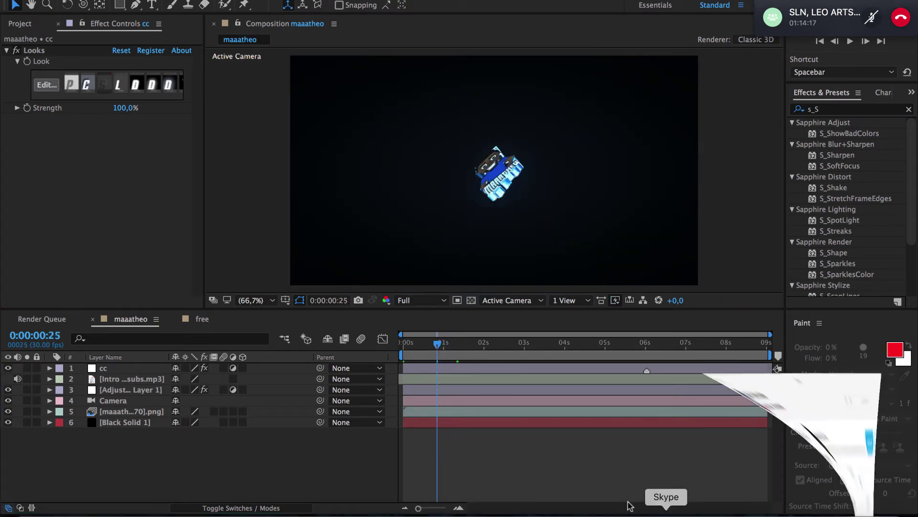
click(489, 510)
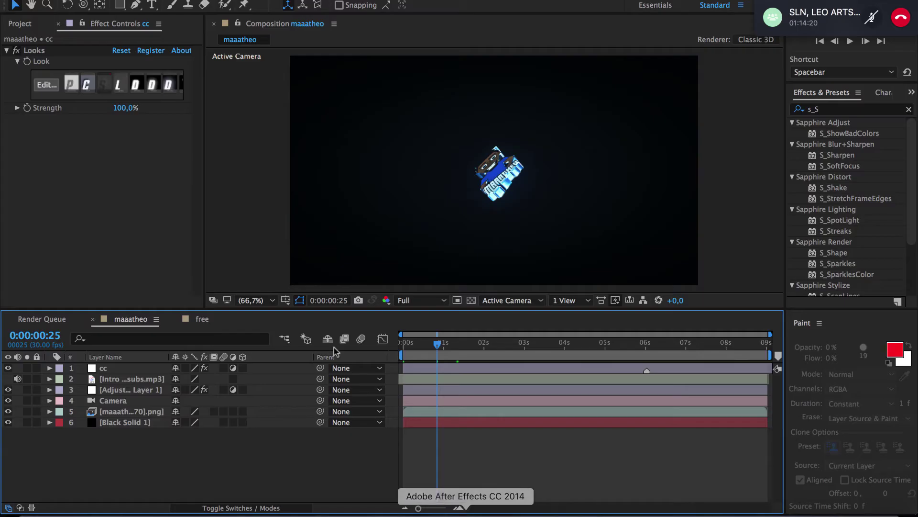
drag(437, 347, 430, 348)
key(space)
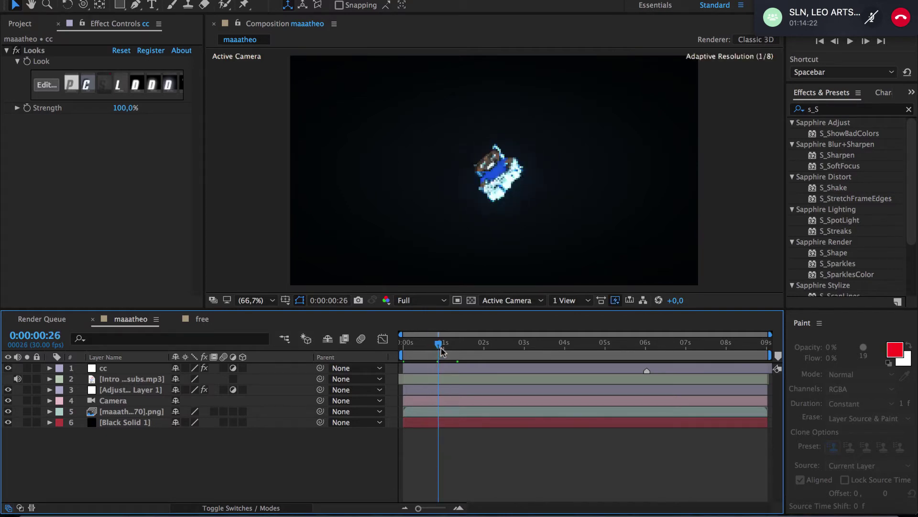
key(space)
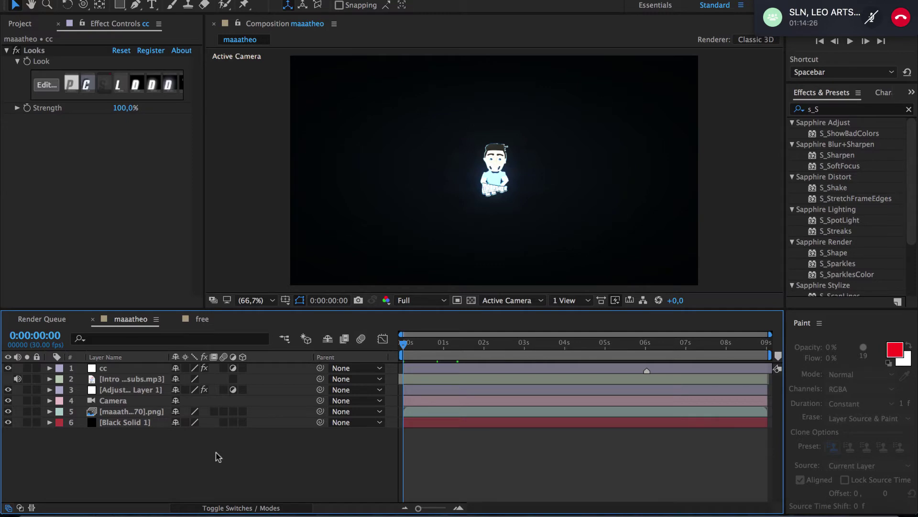
- Create a new black solid and place it beneath the PNG sequence layer, directly above the existing solid
right_click(151, 456)
mouse_move(215, 396)
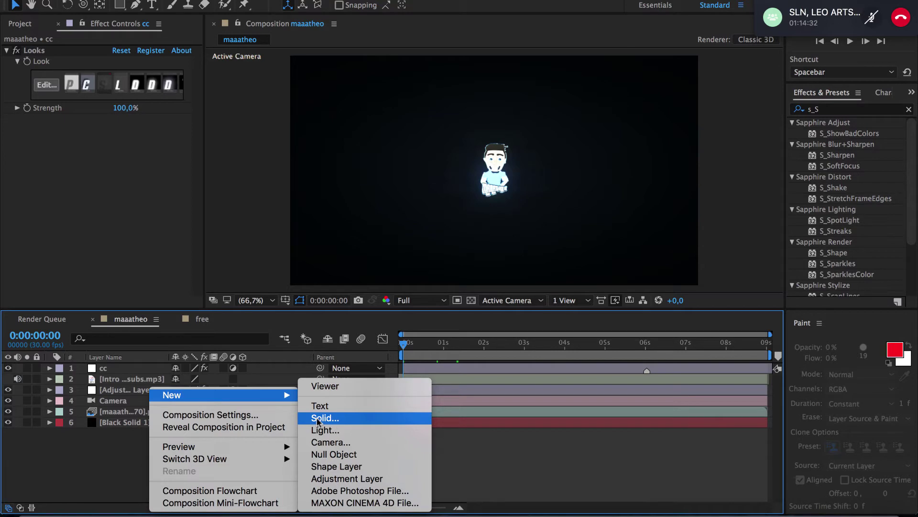
click(317, 419)
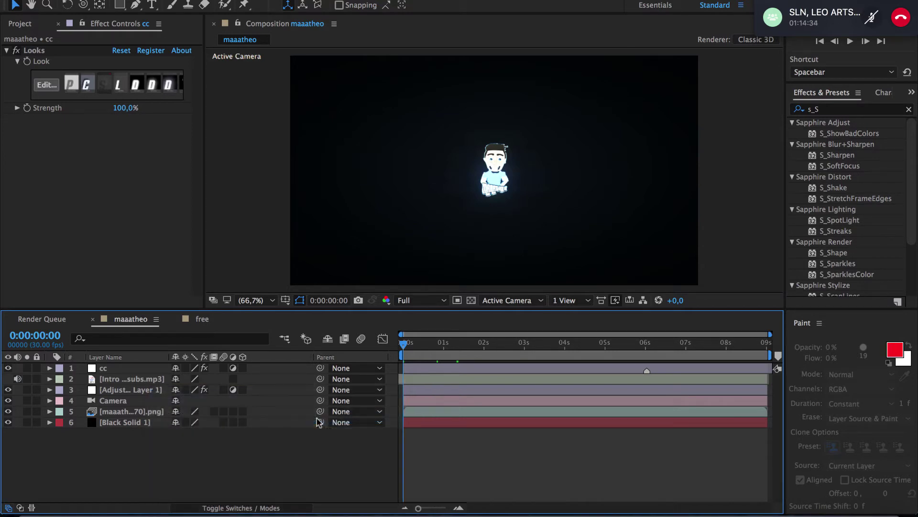
click(273, 335)
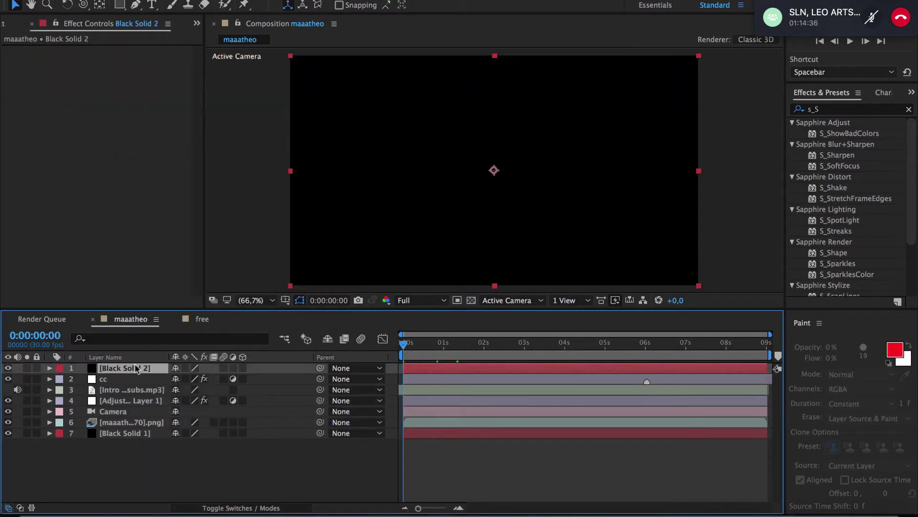
drag(138, 368, 154, 434)
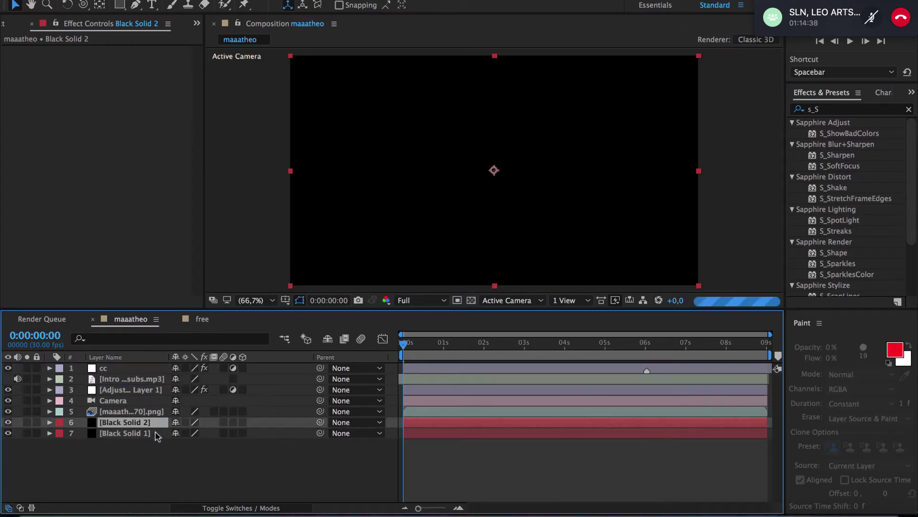
- Find the Trapcode Mir effect and apply it to the Black Solid 2 layer
drag(837, 114, 724, 113)
key(BackSpace)
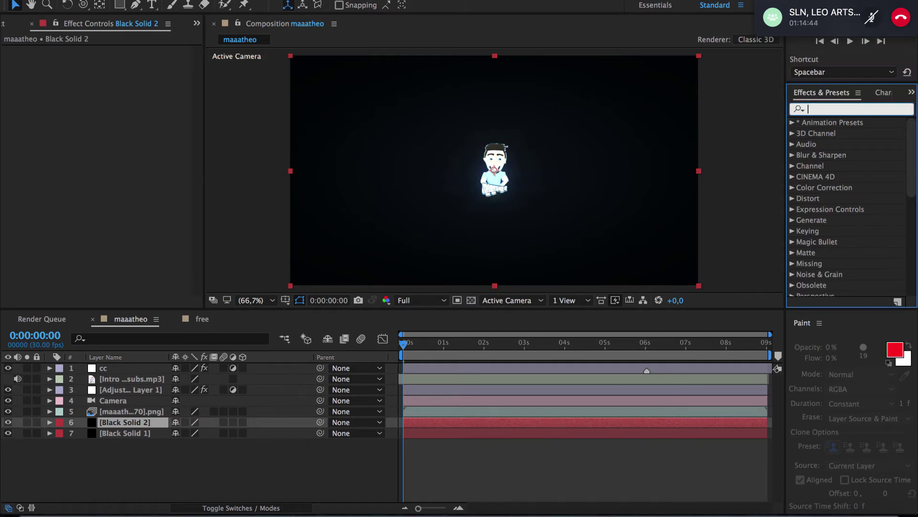
text(mir)
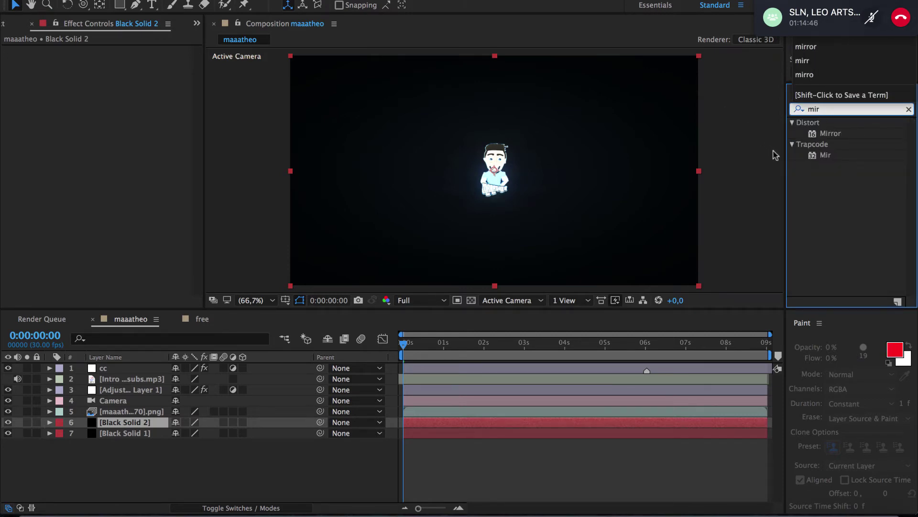
double_click(825, 155)
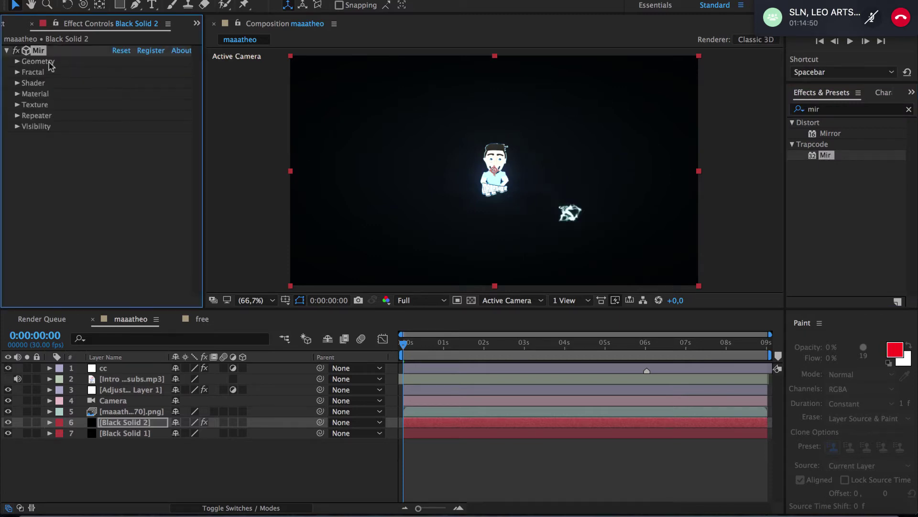
- Enlarge the Mir geometry by setting Size X to 12330 and Size Y to 2360
click(17, 61)
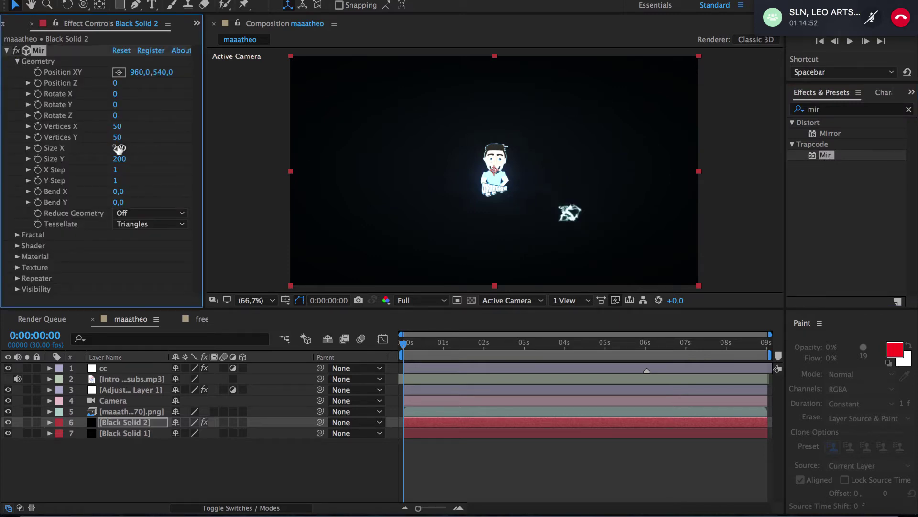
drag(119, 149, 186, 157)
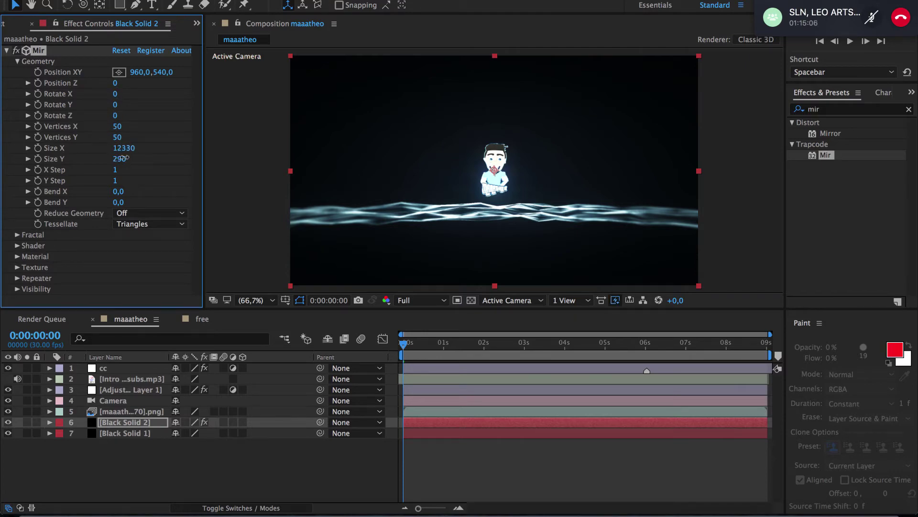
drag(122, 159, 282, 188)
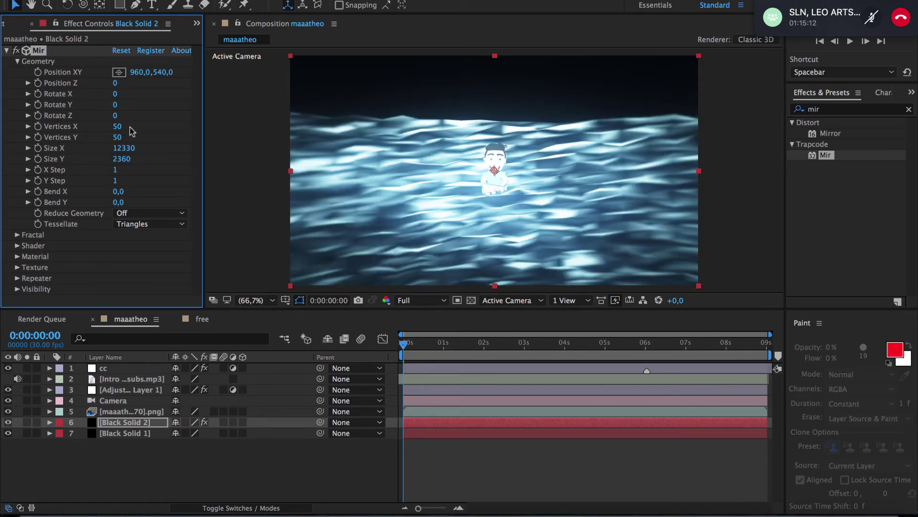
- Tilt the Mir surface by setting Rotate X to -70, with Position Z set to 0
drag(115, 84, 77, 91)
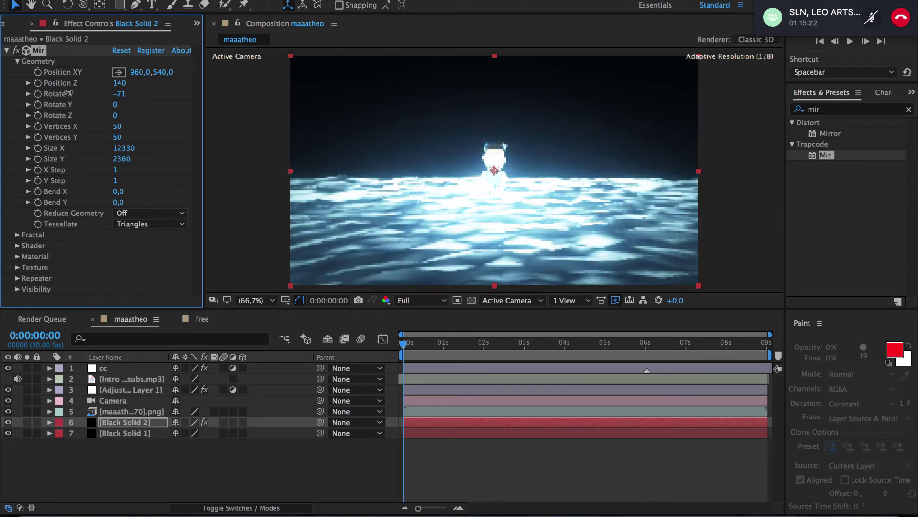
drag(58, 93, 73, 94)
click(120, 84)
text(0)
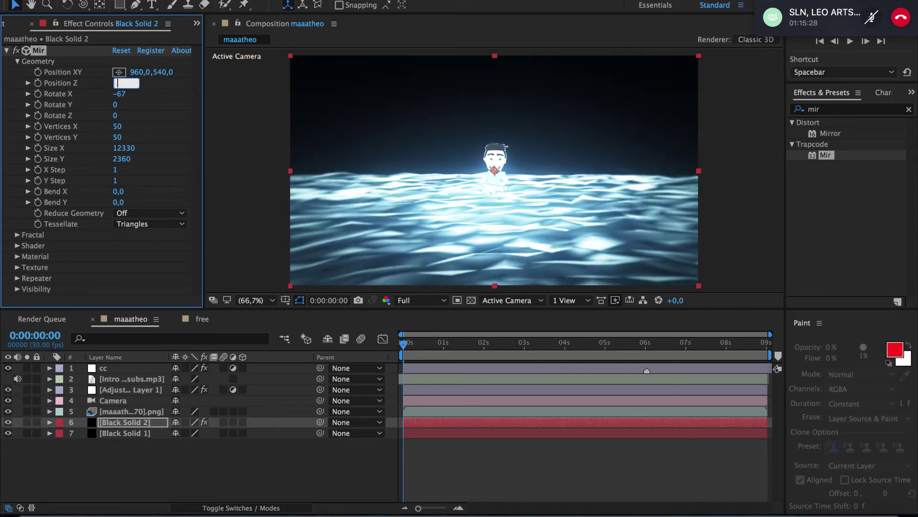
key(Return)
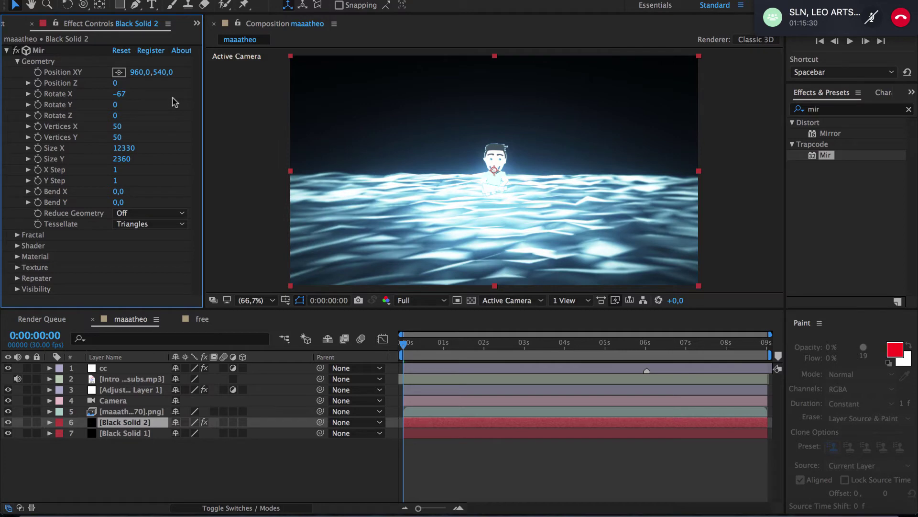
mouse_move(120, 94)
mouse_down()
mouse_move(101, 94)
mouse_move(114, 95)
mouse_up()
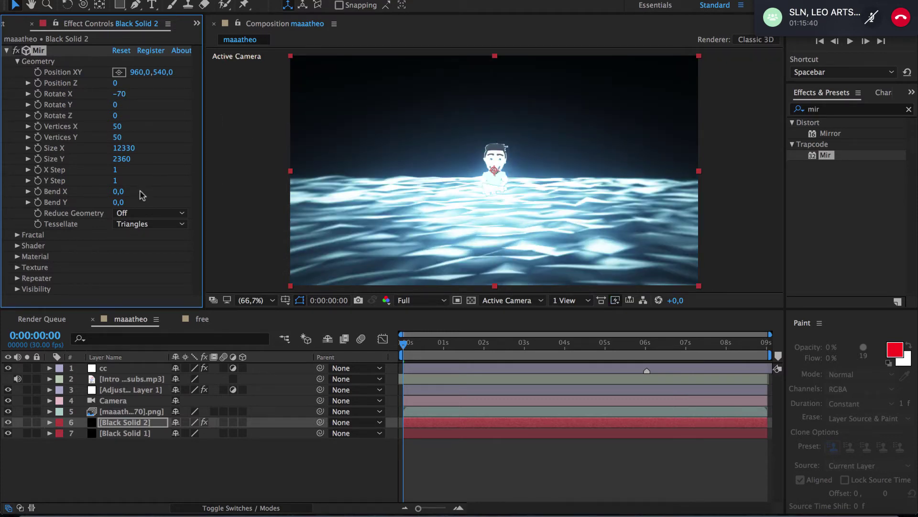
- Switch the Mir effect's shader type to Flat
click(18, 245)
scroll(112, 239, down, 5)
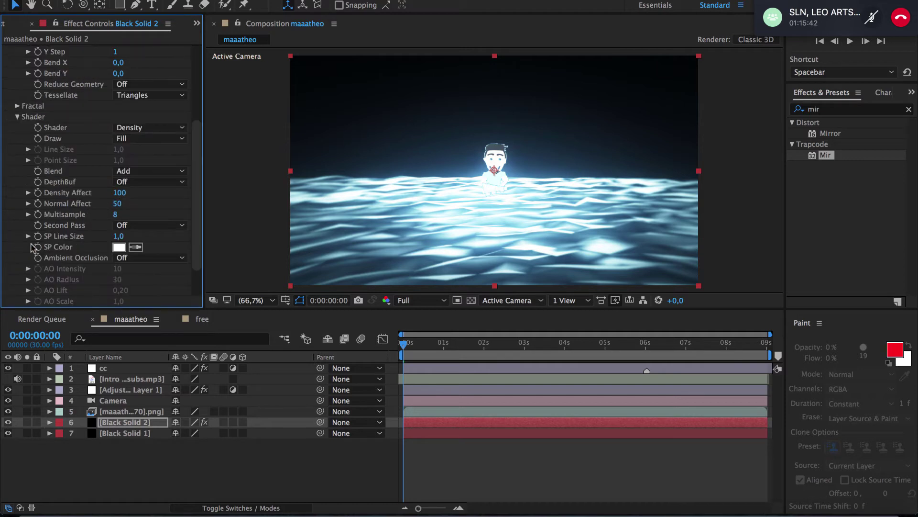
click(135, 128)
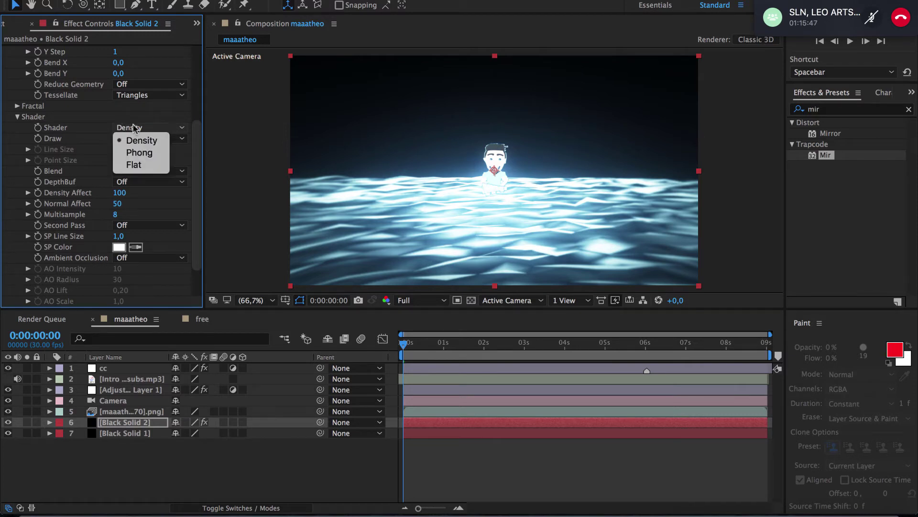
click(134, 165)
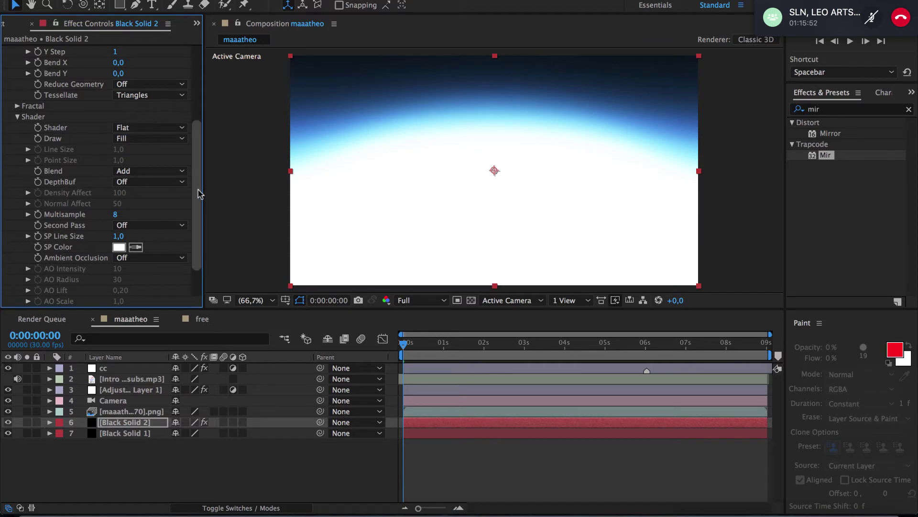
- Create a white point light with 50% intensity and place it beneath the PNG sequence layer, directly above Black Solid 2
click(149, 458)
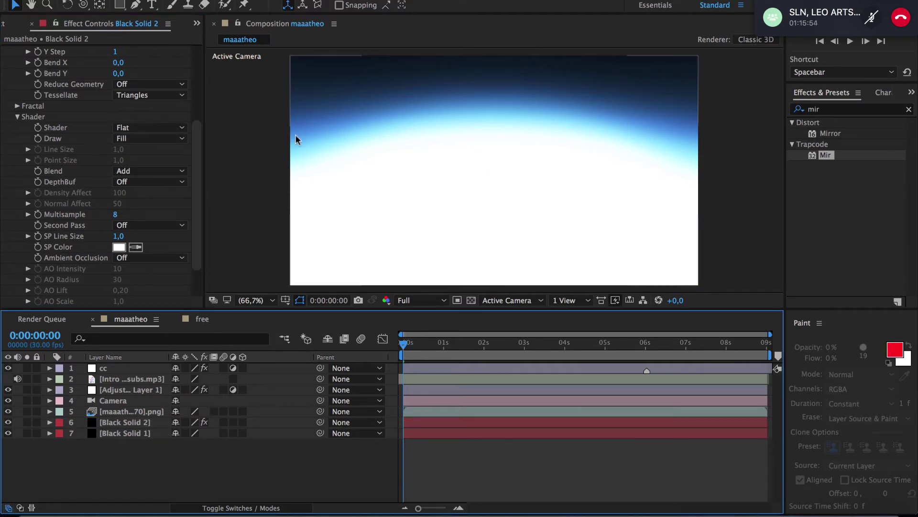
right_click(93, 461)
mouse_move(168, 398)
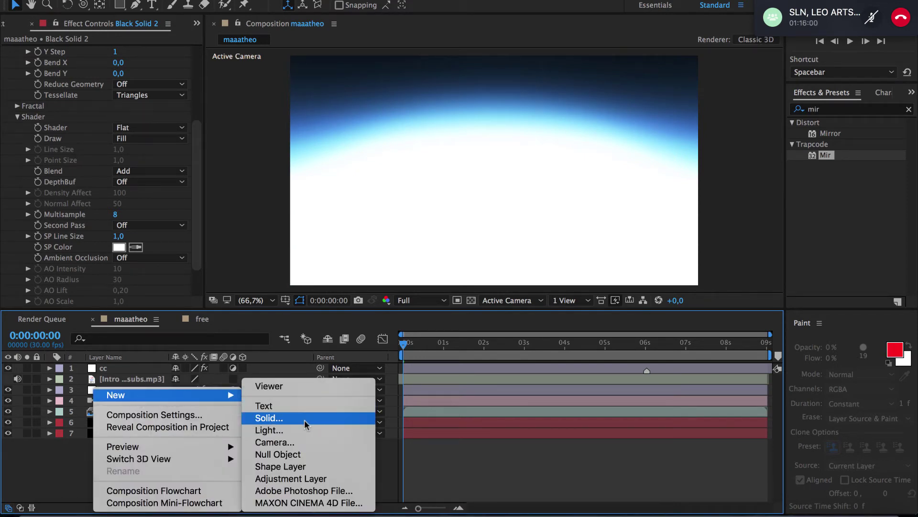
click(293, 431)
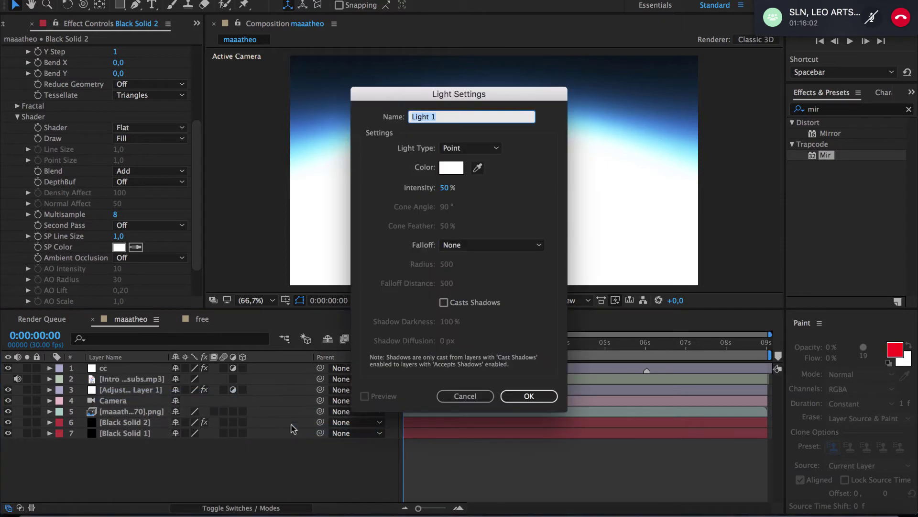
click(508, 394)
click(530, 396)
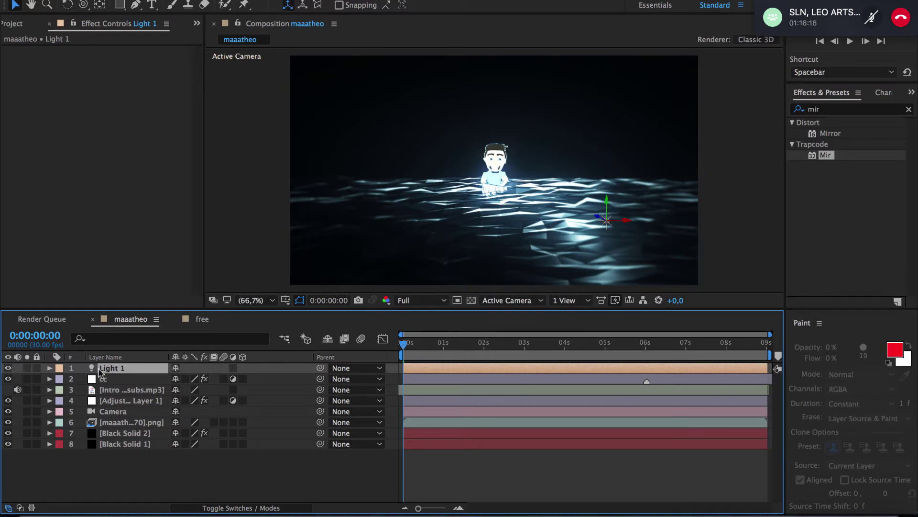
drag(121, 431, 119, 424)
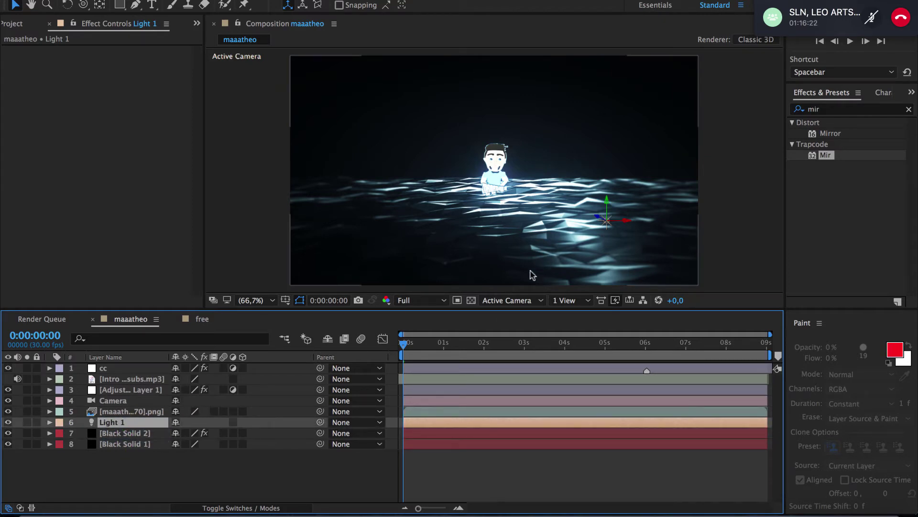
- At 0:00:04:14, set the Mir Position Z on Black Solid 2 to -480
drag(433, 343, 584, 359)
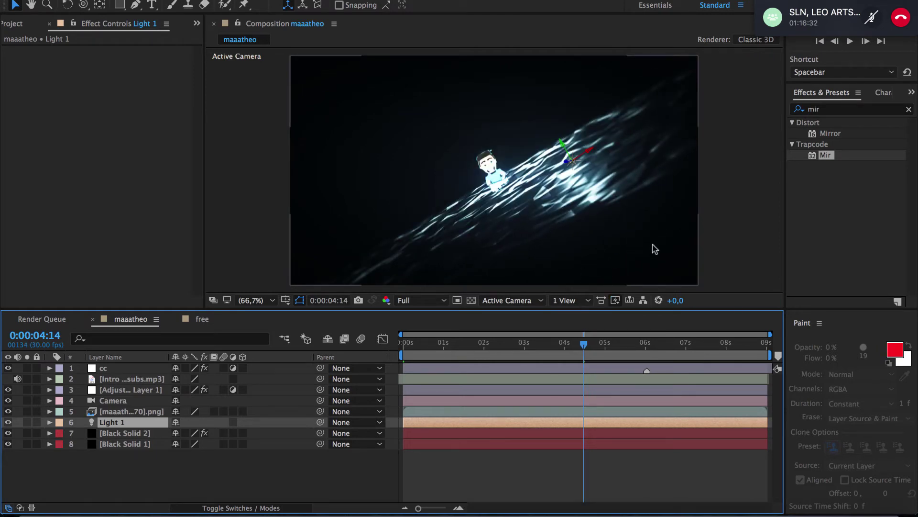
click(99, 433)
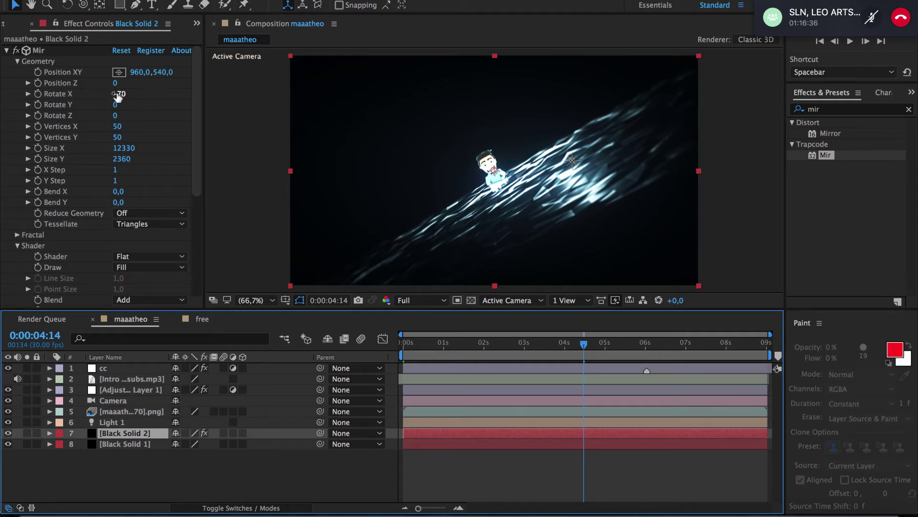
drag(115, 83, 41, 99)
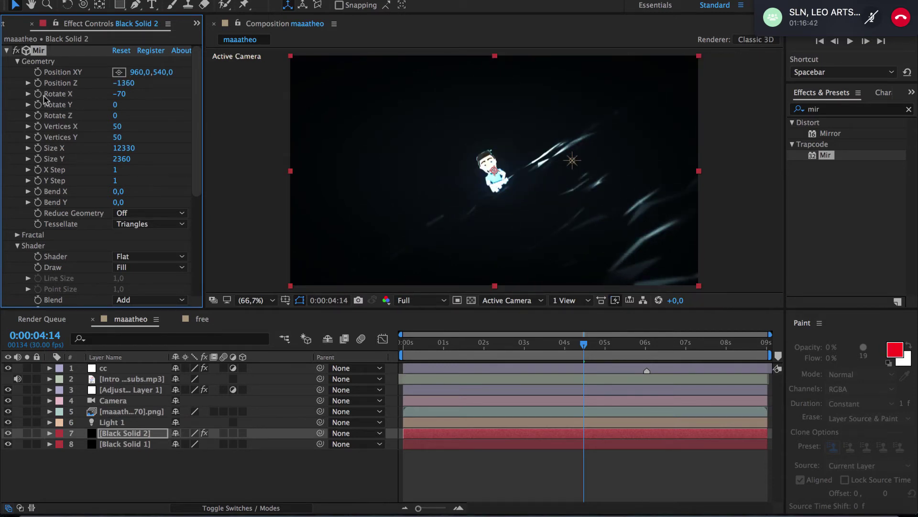
drag(122, 82, 186, 95)
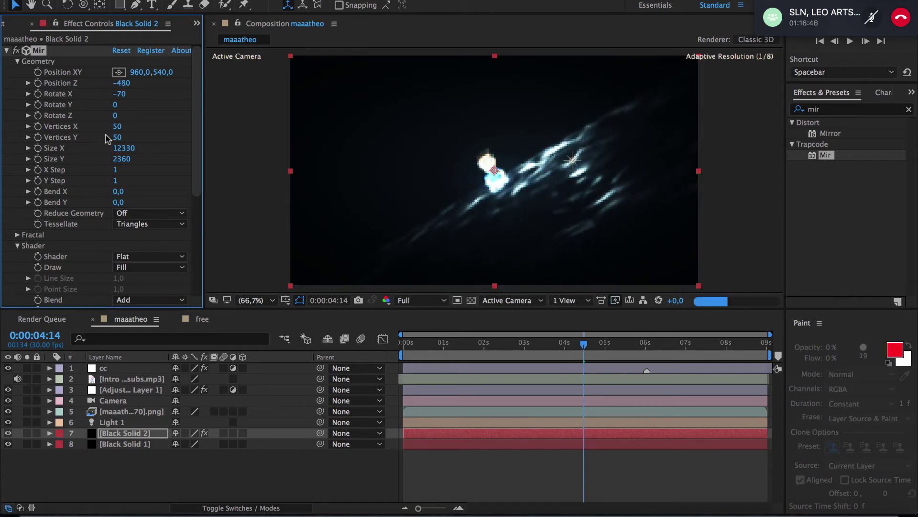
- Resize the Mir geometry to a Size X of 12190 and a Size Y of 3700
drag(143, 148, 380, 192)
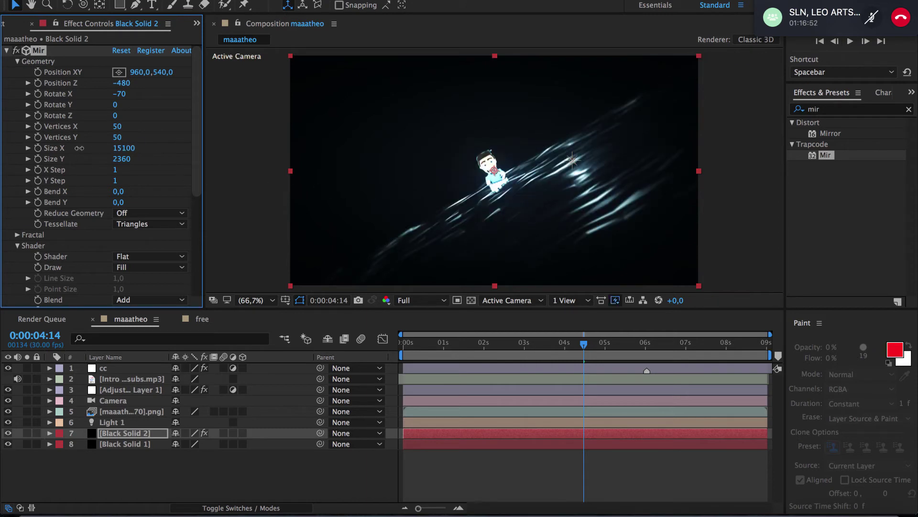
drag(79, 149, 26, 152)
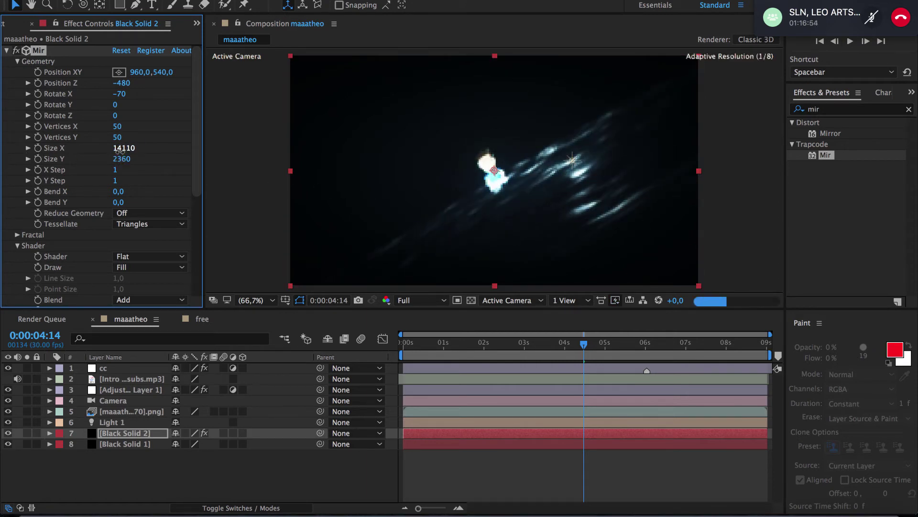
drag(119, 149, 3, 157)
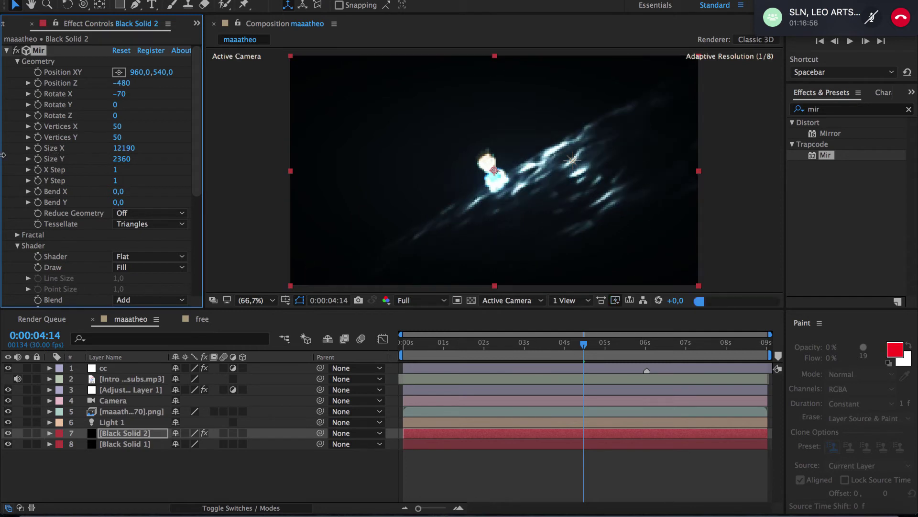
drag(142, 161, 234, 188)
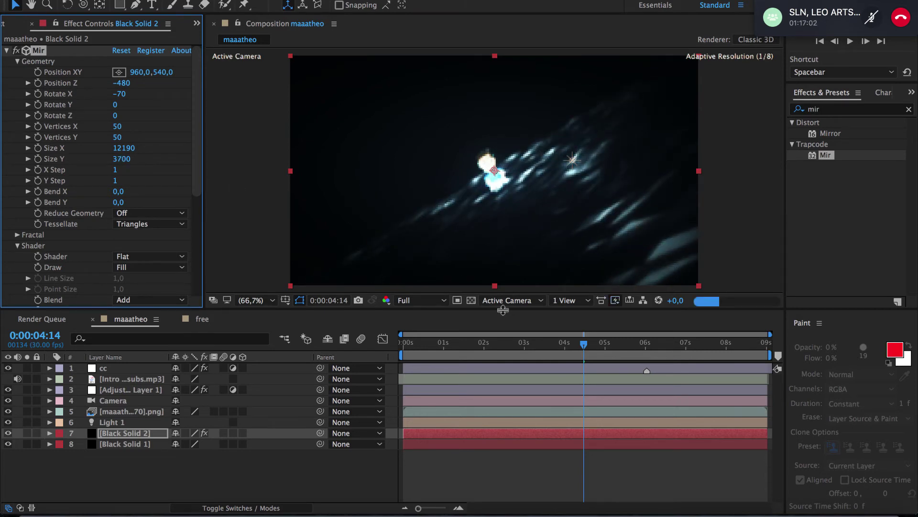
- Check the composition's start, then at 0:00:09:00 set the Mir Rotate X to 63 and Position Z to 900
drag(561, 357, 394, 342)
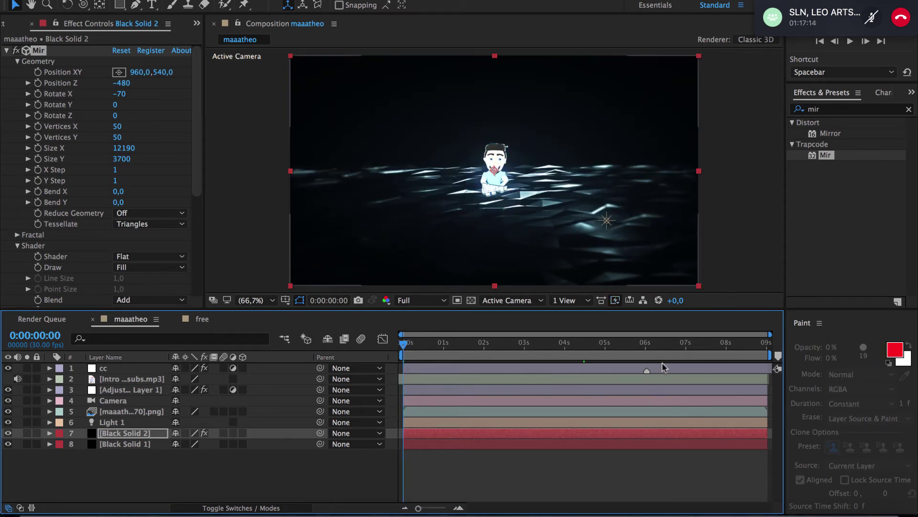
click(683, 344)
drag(688, 350, 792, 355)
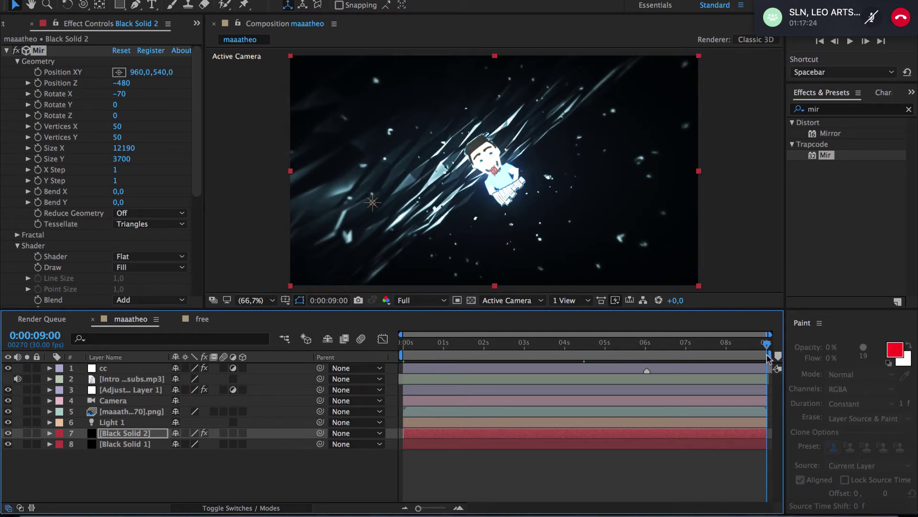
drag(767, 359, 800, 364)
click(117, 94)
drag(76, 99, 229, 122)
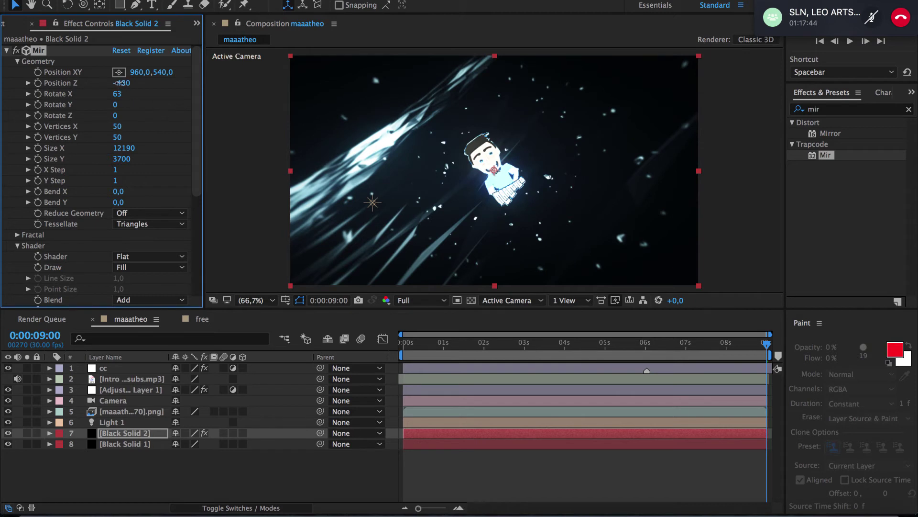
drag(120, 83, 230, 101)
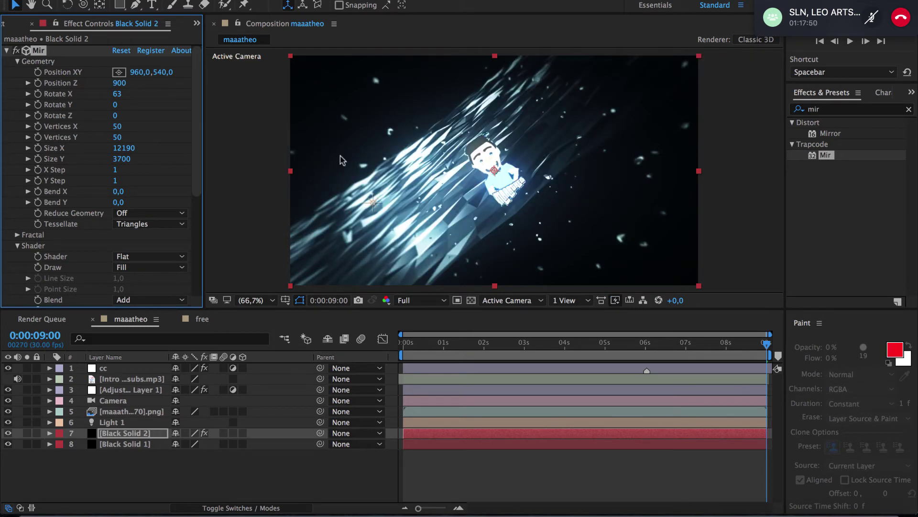
- Reposition the Mir surface so it spreads behind the character, with Position XY at -1134, -397
drag(129, 71, 7, 83)
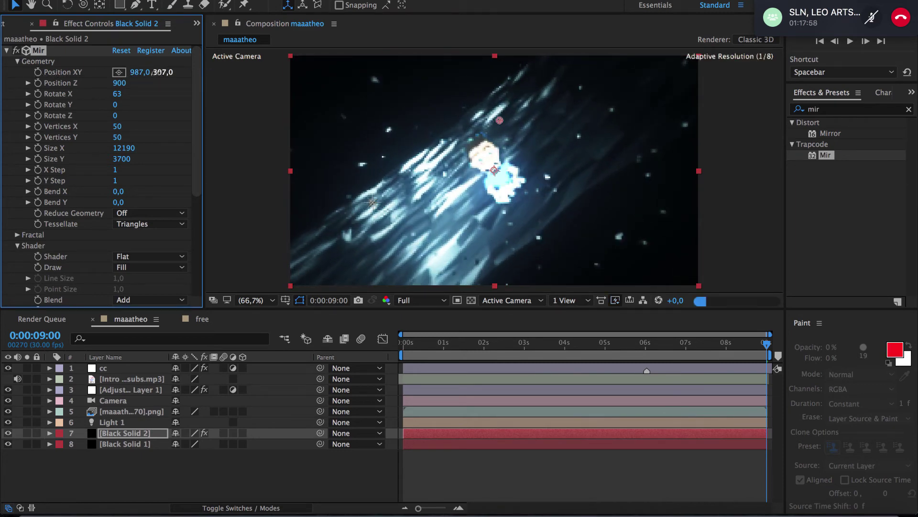
drag(158, 72, 78, 71)
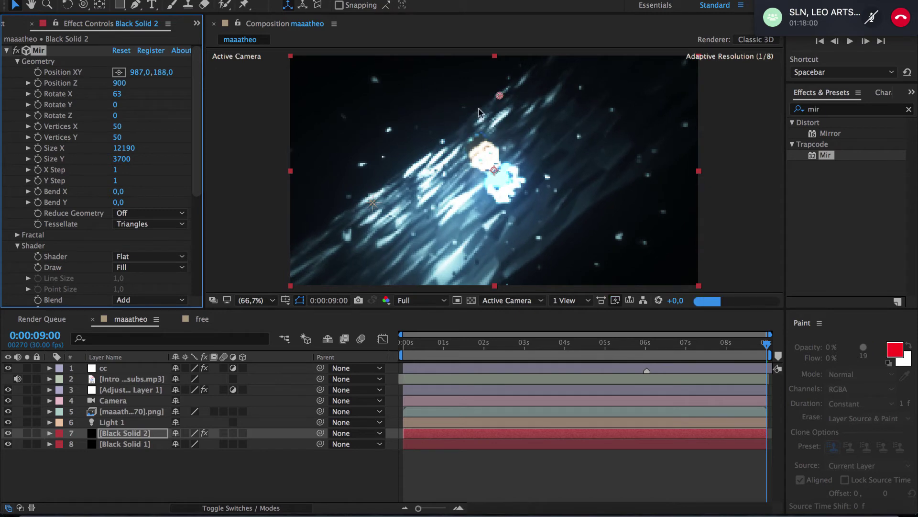
drag(499, 96, 53, 0)
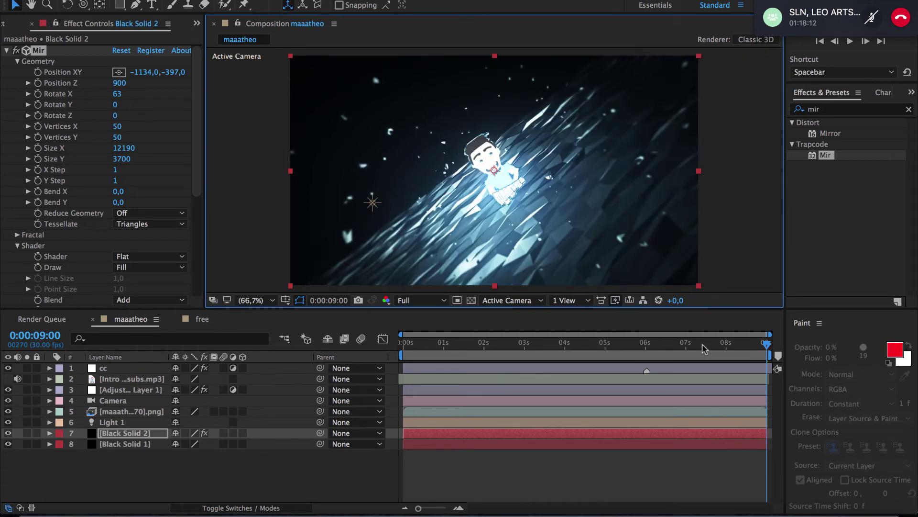
- Check the Mir surface at 0:00:05:26, delete the Black Solid 2 layer, and return to the composition's start
drag(719, 347, 640, 349)
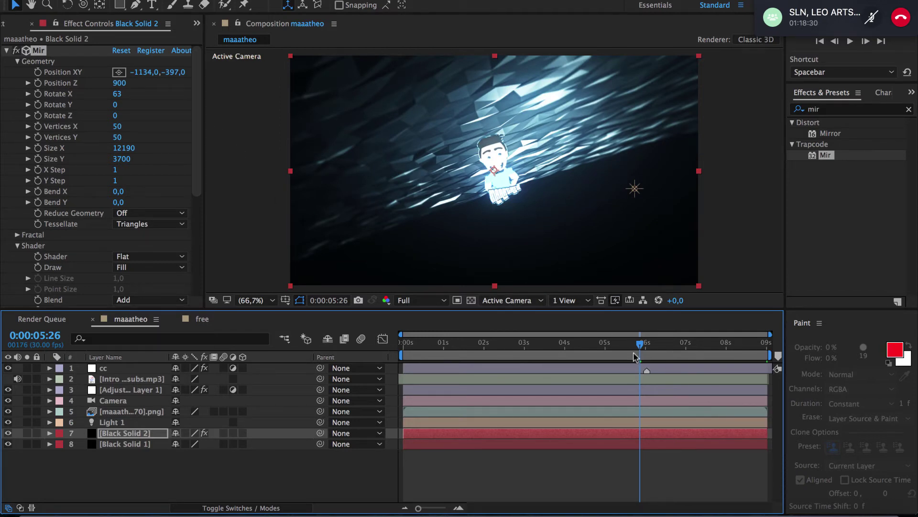
click(102, 436)
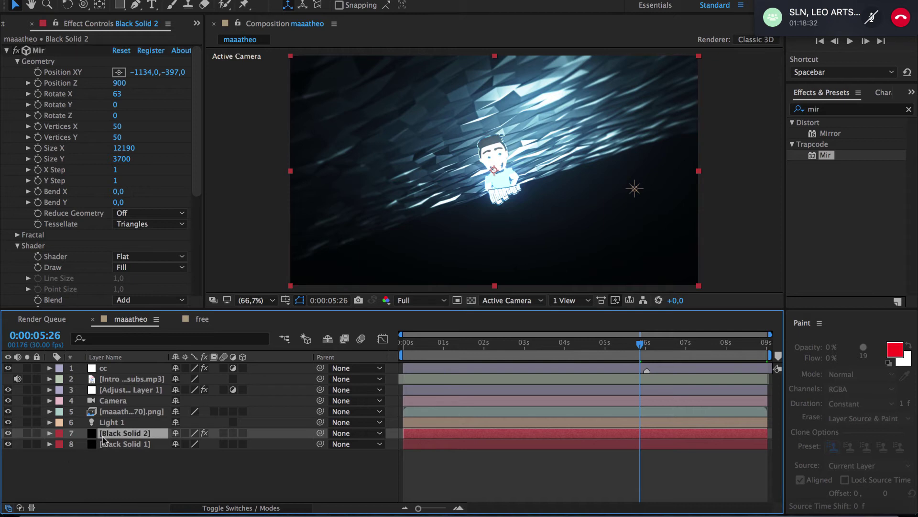
key(Delete)
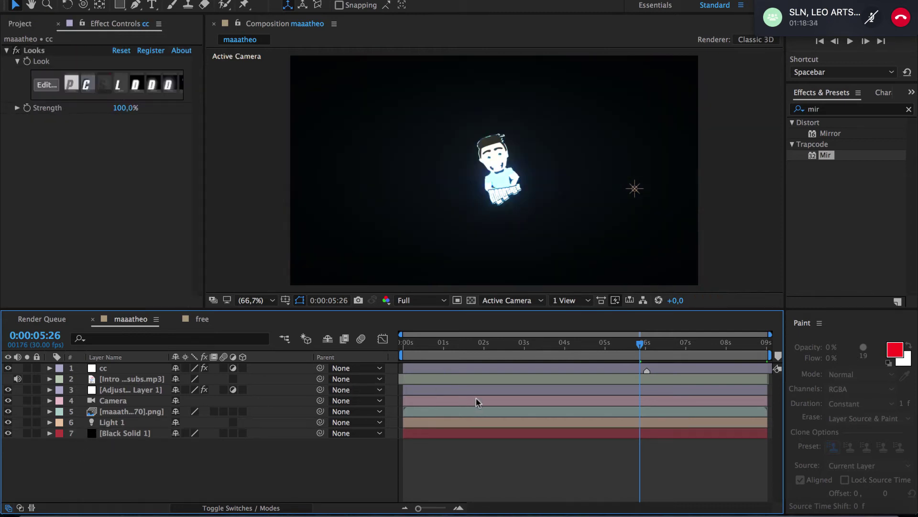
key(Home)
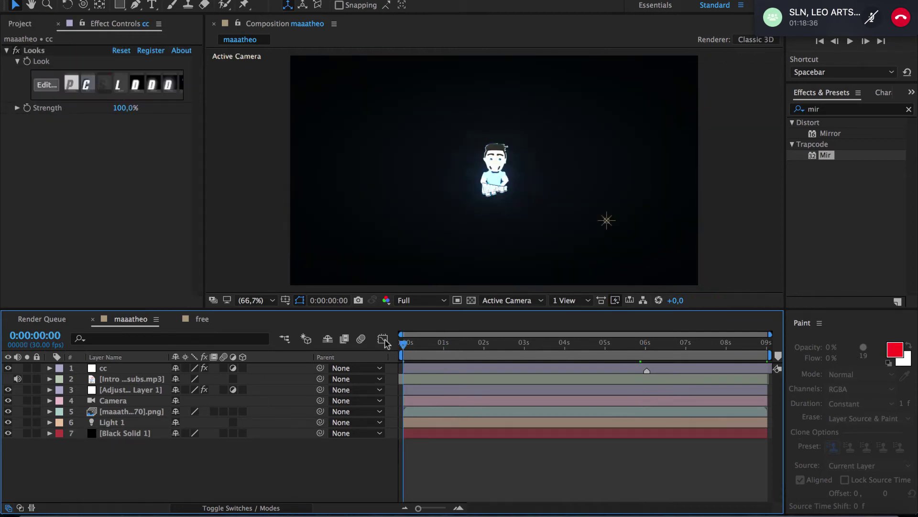
- Create a new black solid directly beneath Light 1 and apply the Trapcode Mir effect to it
right_click(84, 469)
mouse_move(143, 395)
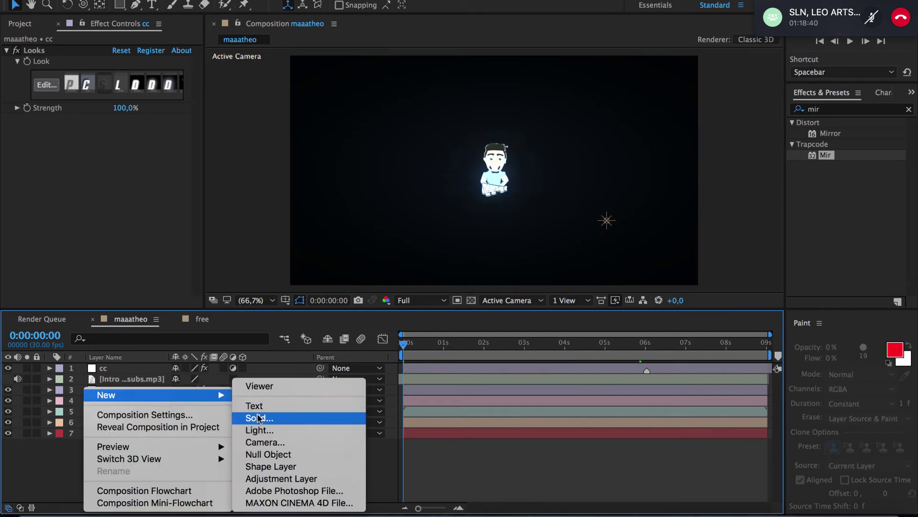
click(259, 419)
click(263, 335)
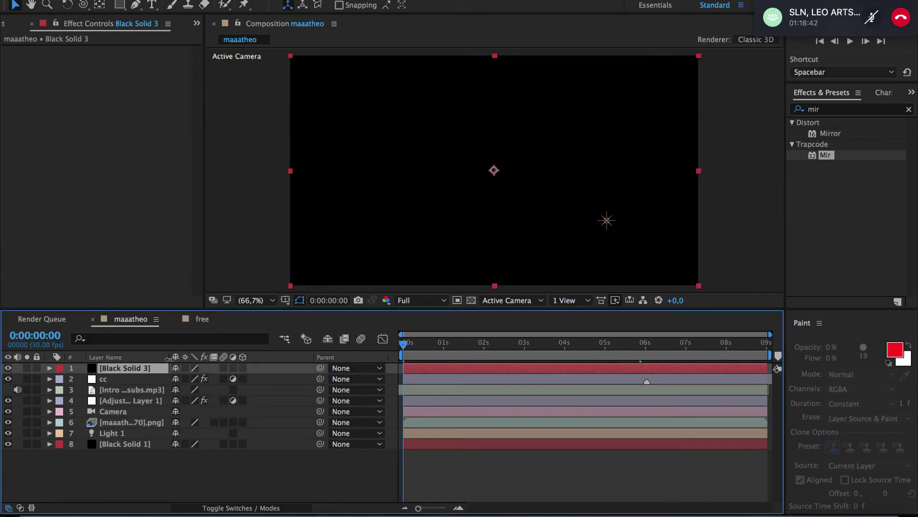
drag(148, 373, 150, 440)
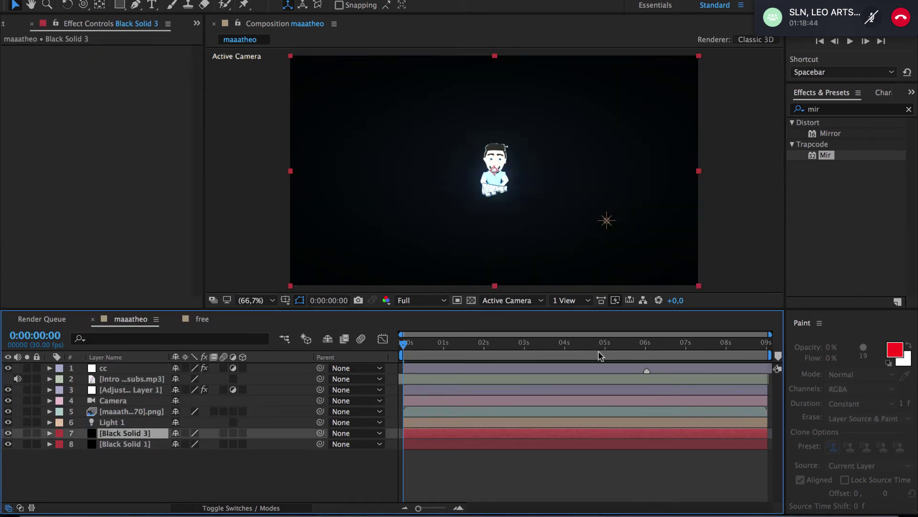
double_click(827, 156)
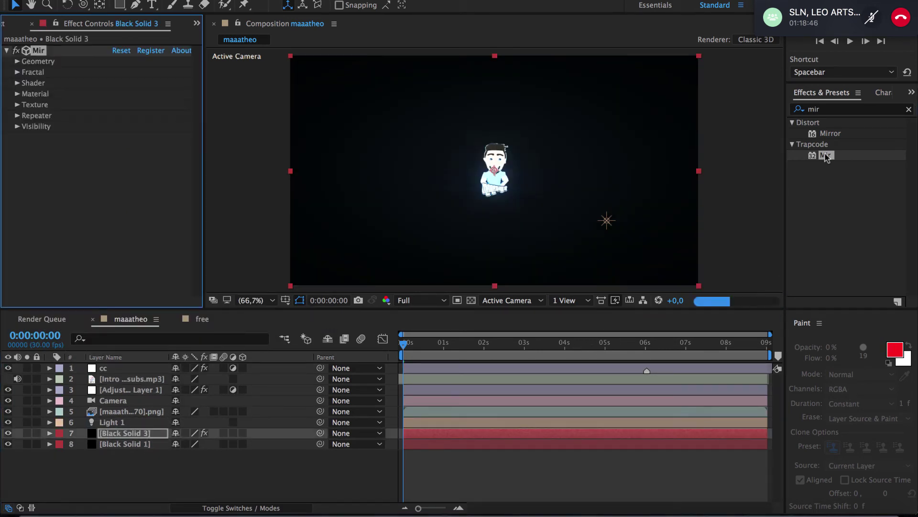
- Enlarge the Mir geometry on Black Solid 3 to a Size X of 12020 and a Size Y of 5780
click(17, 63)
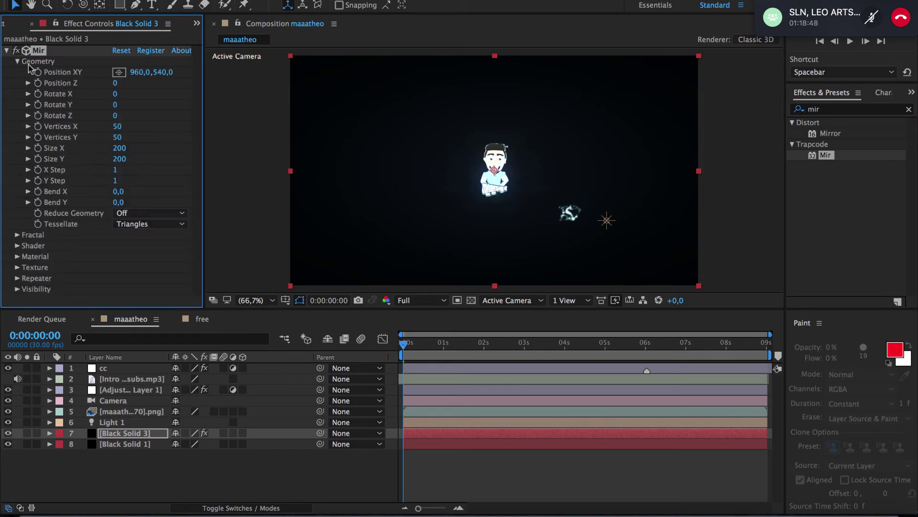
drag(114, 149, 915, 187)
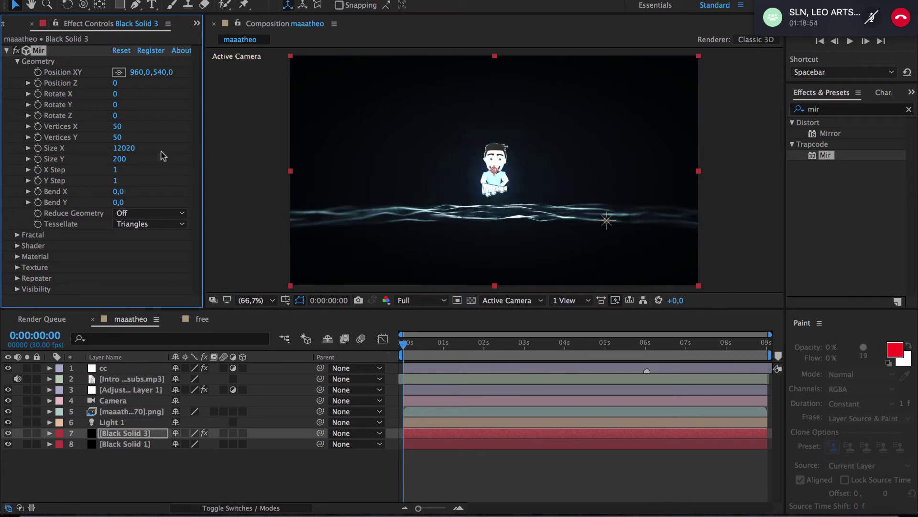
drag(184, 160, 234, 167)
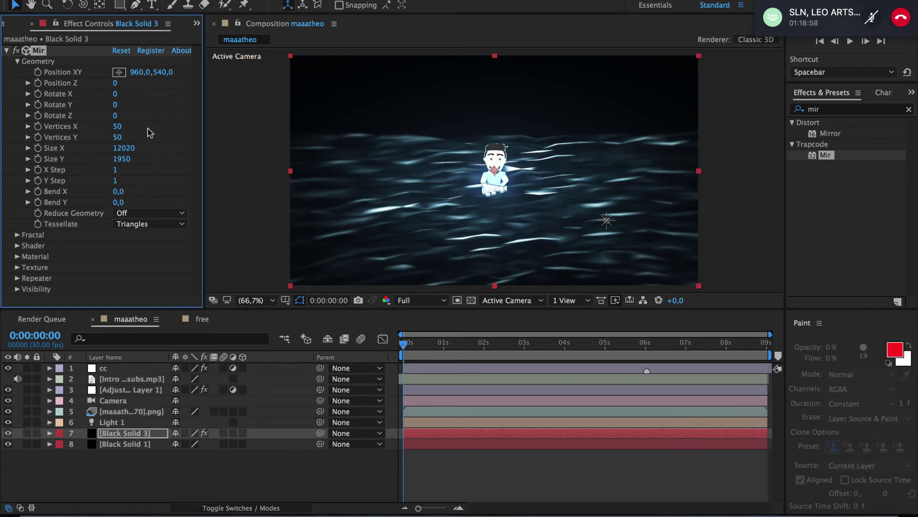
drag(122, 164, 392, 186)
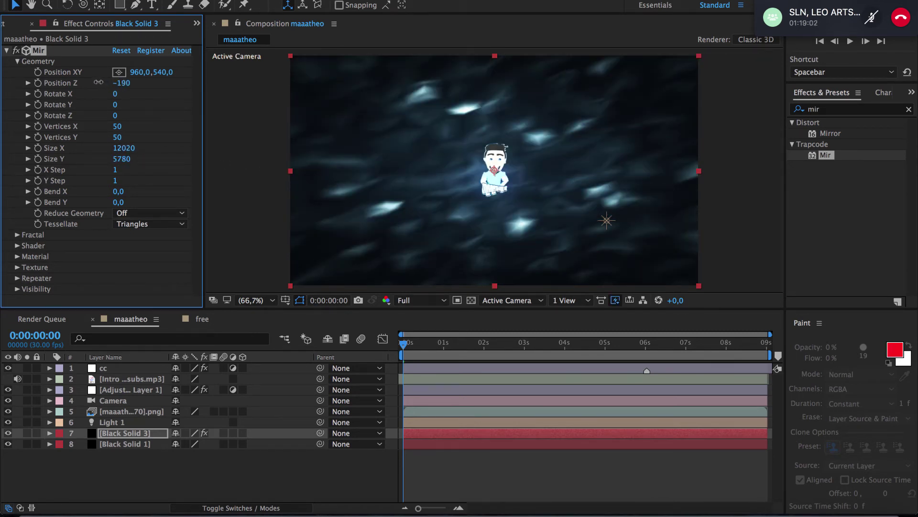
- Lay the Mir surface out as a wide floor with Position Z 1530, Rotate X -72 and Size X 16390
drag(98, 82, 210, 82)
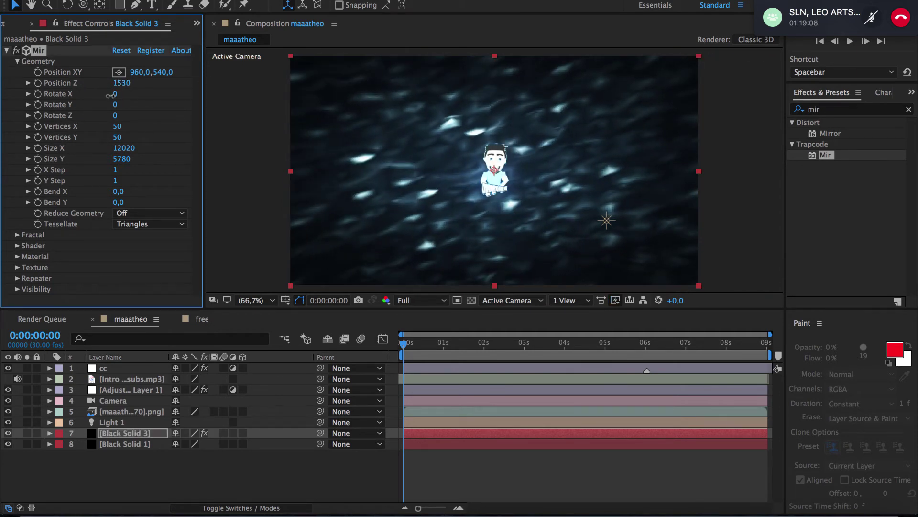
drag(114, 93, 71, 99)
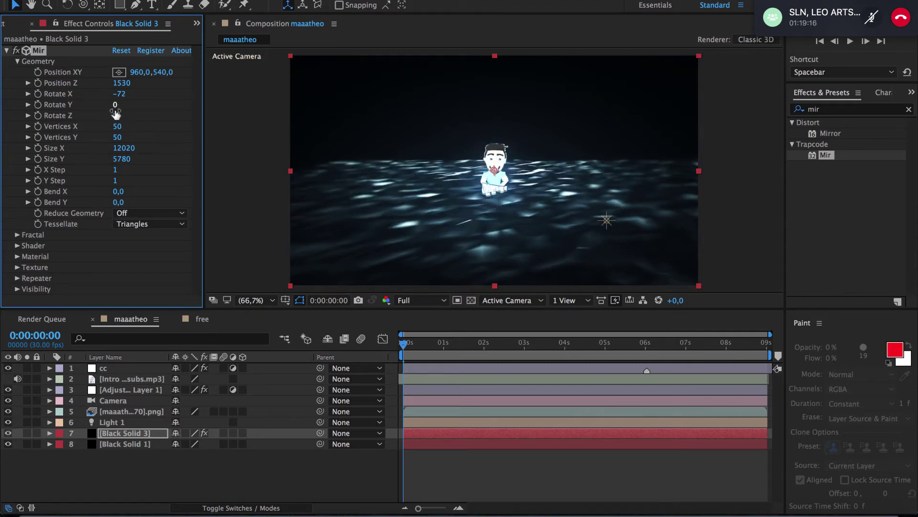
drag(138, 147, 405, 151)
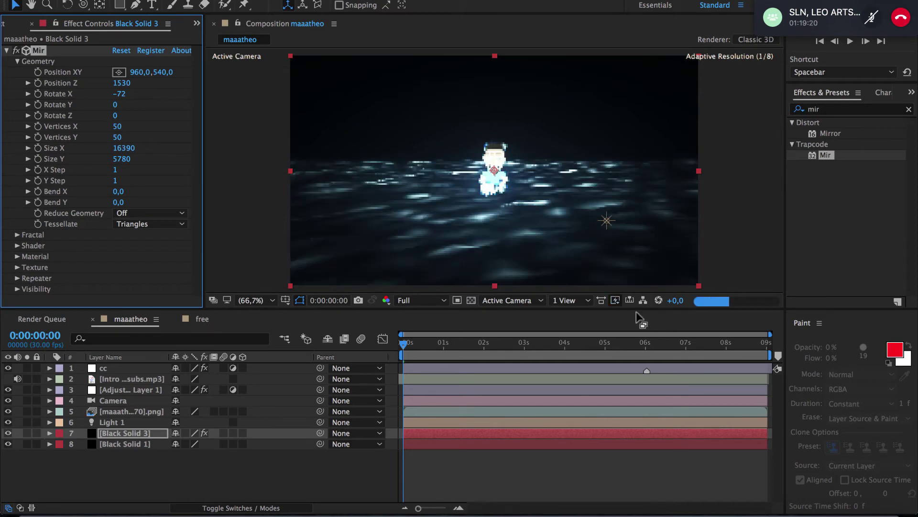
- Set the Mir Shader to Flat, checking the surface at 0:00:09:00, 0:00:06:22 and the composition's start
drag(449, 342, 783, 344)
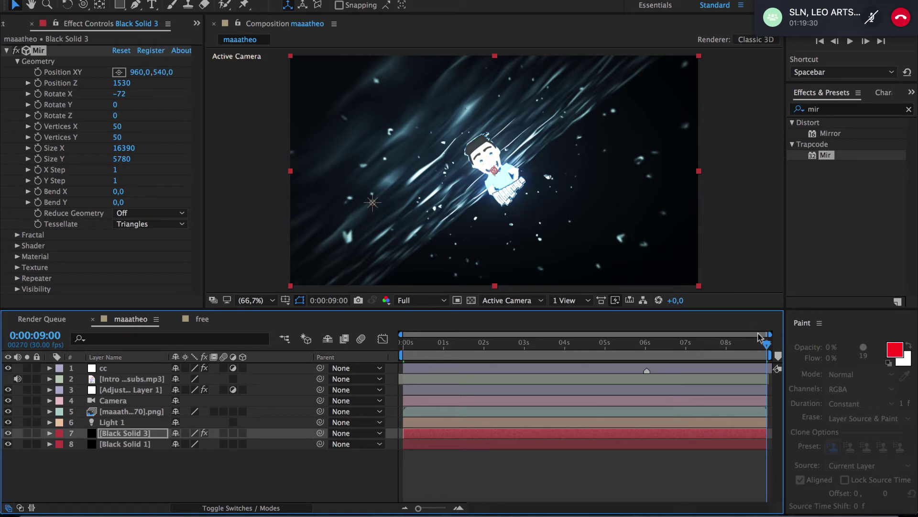
drag(748, 355, 675, 348)
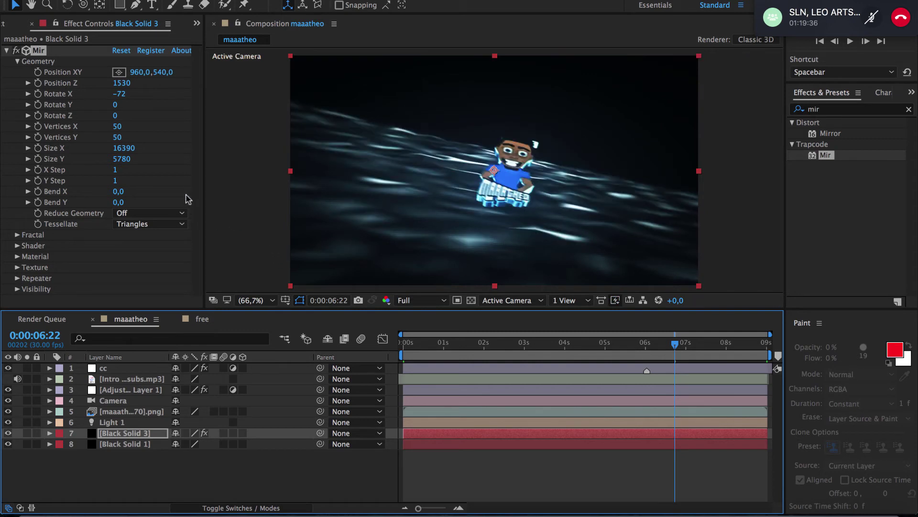
click(18, 234)
scroll(21, 237, down, 5)
click(18, 85)
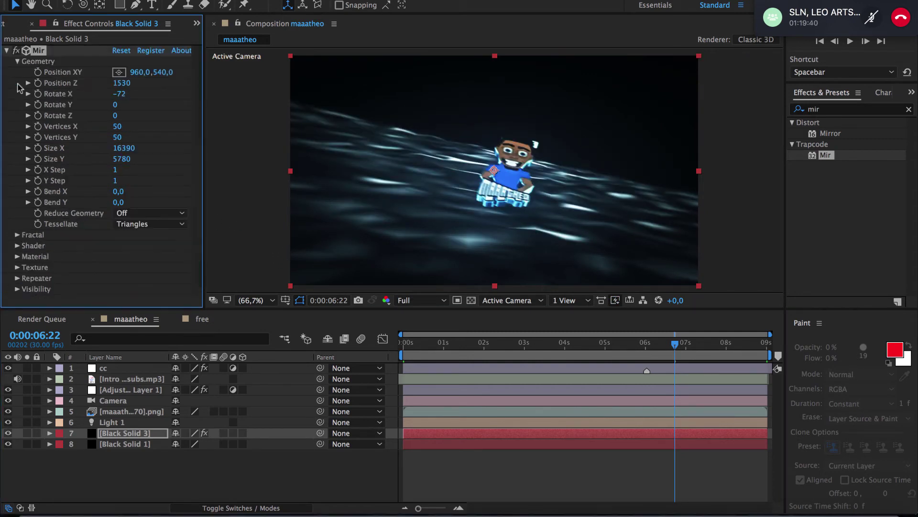
click(18, 246)
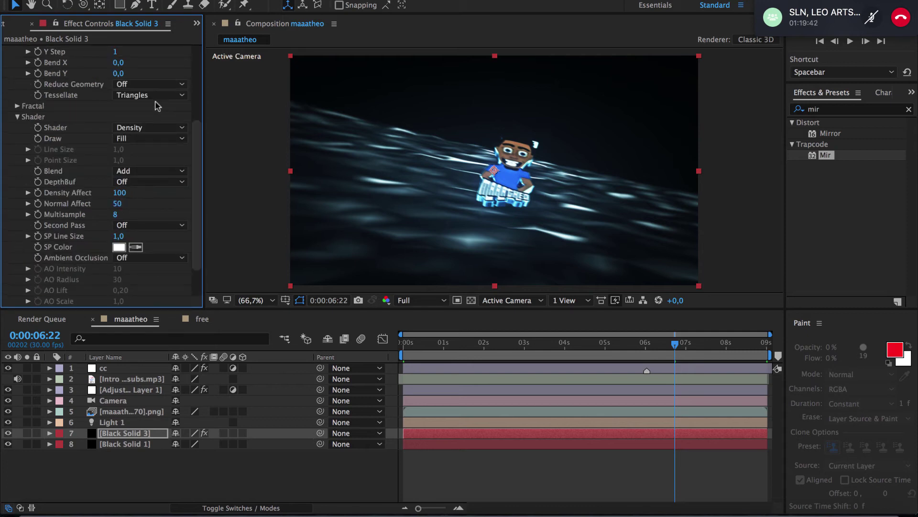
click(150, 127)
click(144, 164)
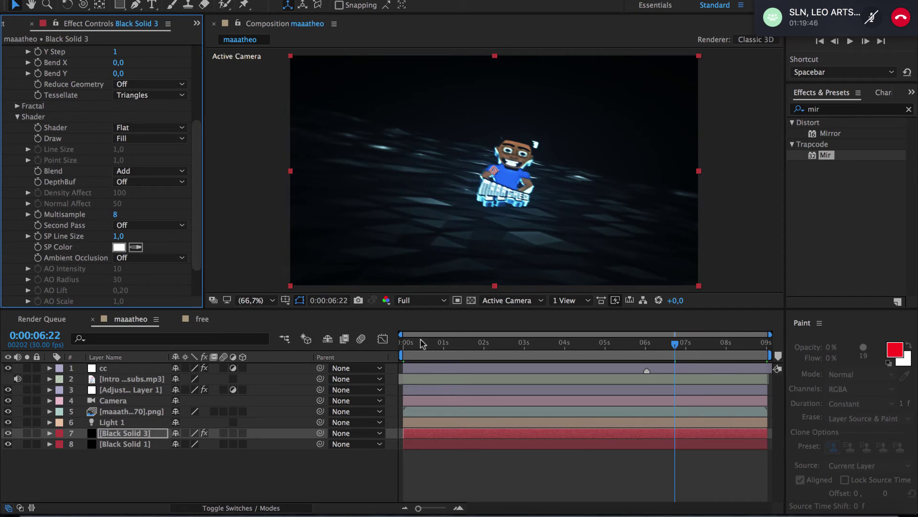
drag(422, 343, 401, 344)
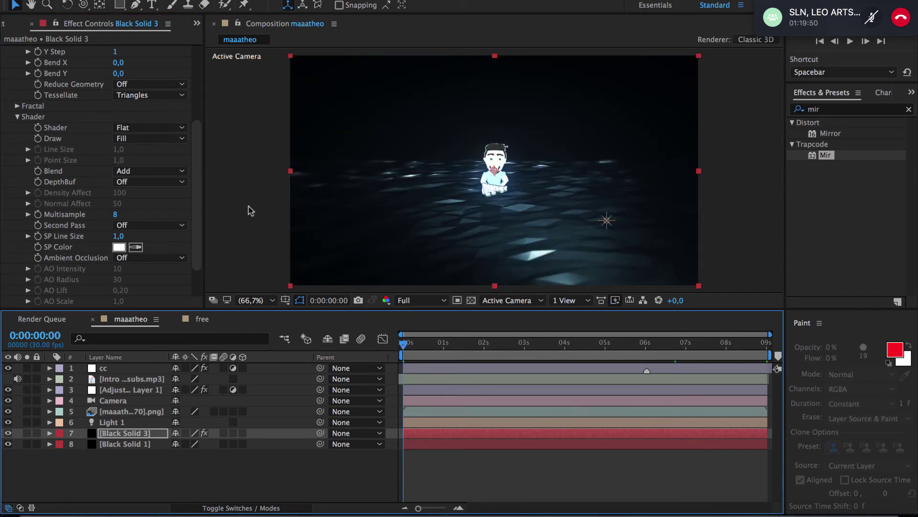
- Create another full-frame black solid in the maaatheo composition
click(241, 472)
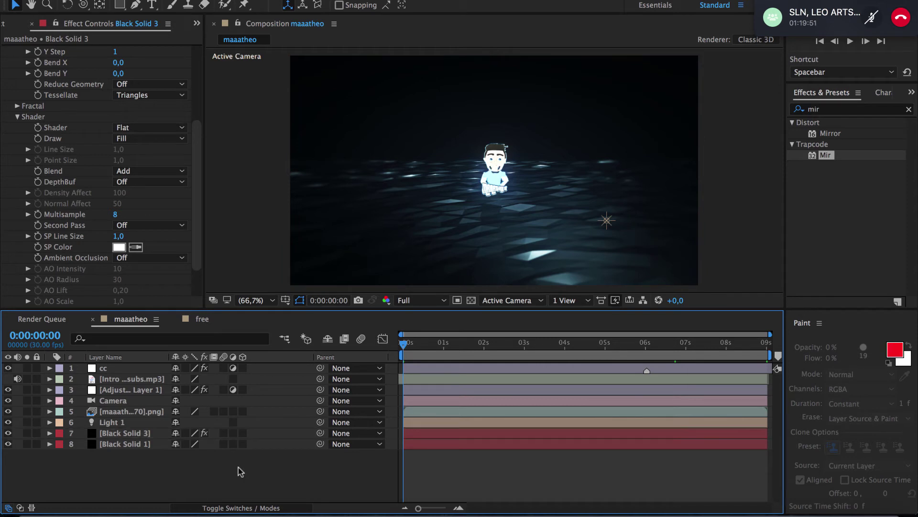
right_click(168, 472)
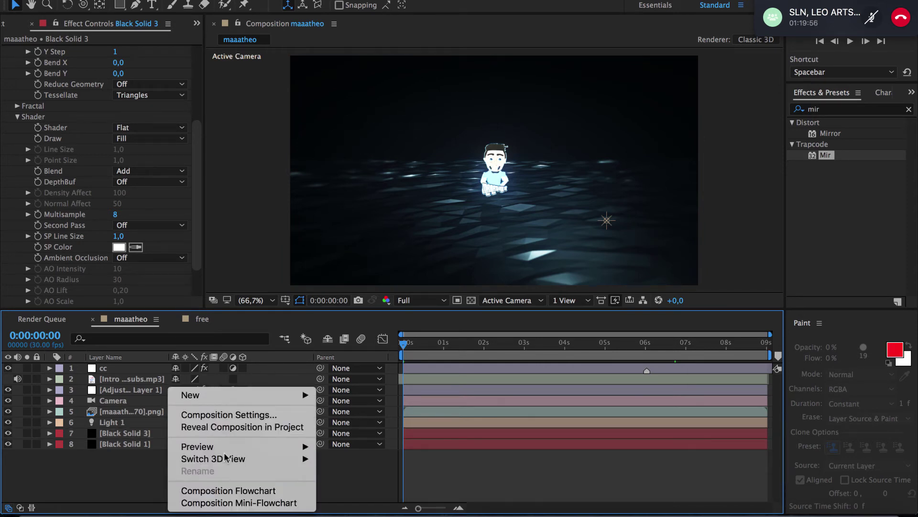
mouse_move(256, 396)
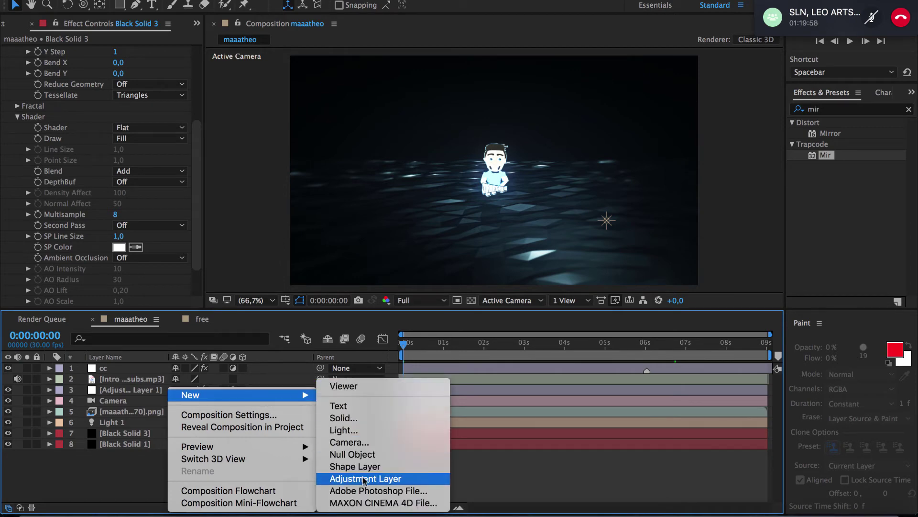
click(357, 418)
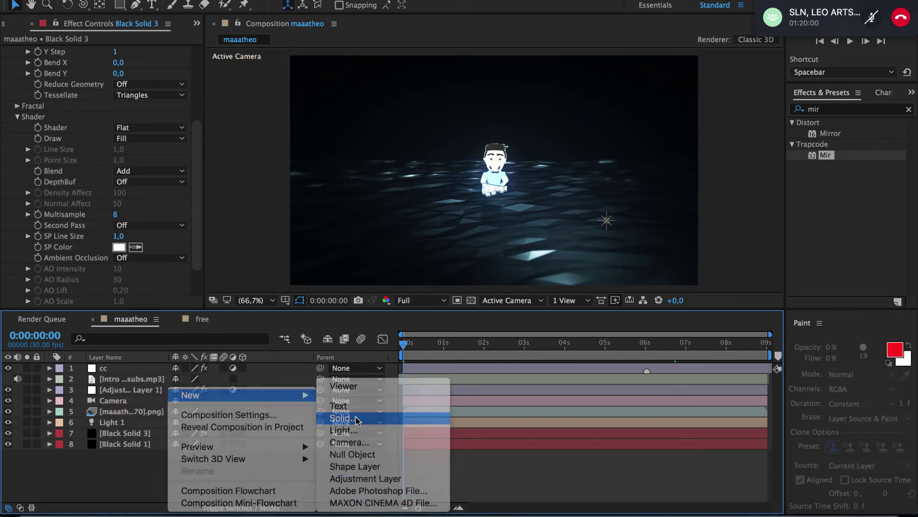
click(252, 336)
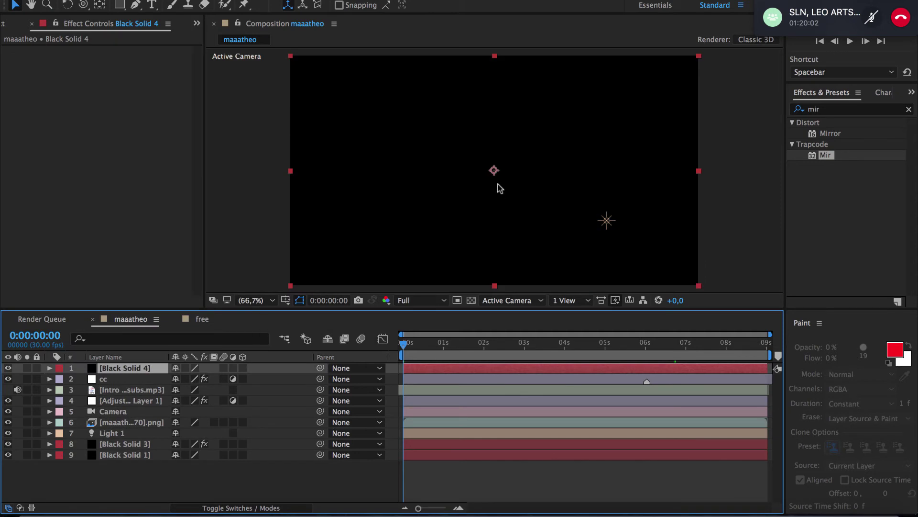
- Apply the Trapcode Form effect to Black Solid 4 and move that layer directly beneath Light 1
click(849, 110)
key(BackSpace)
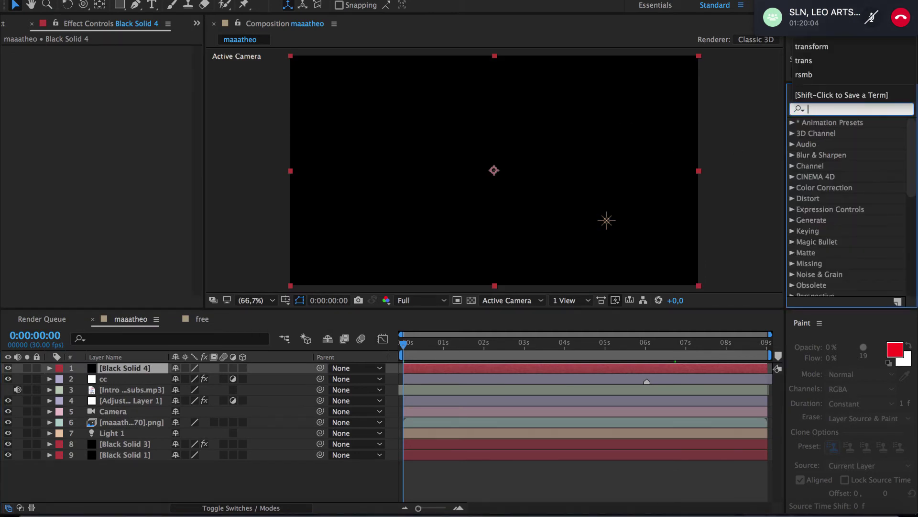
text(form)
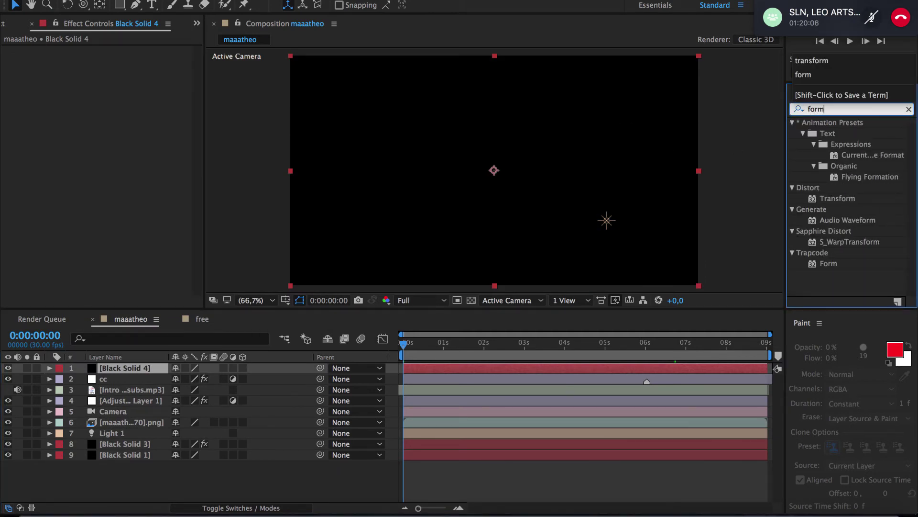
double_click(830, 265)
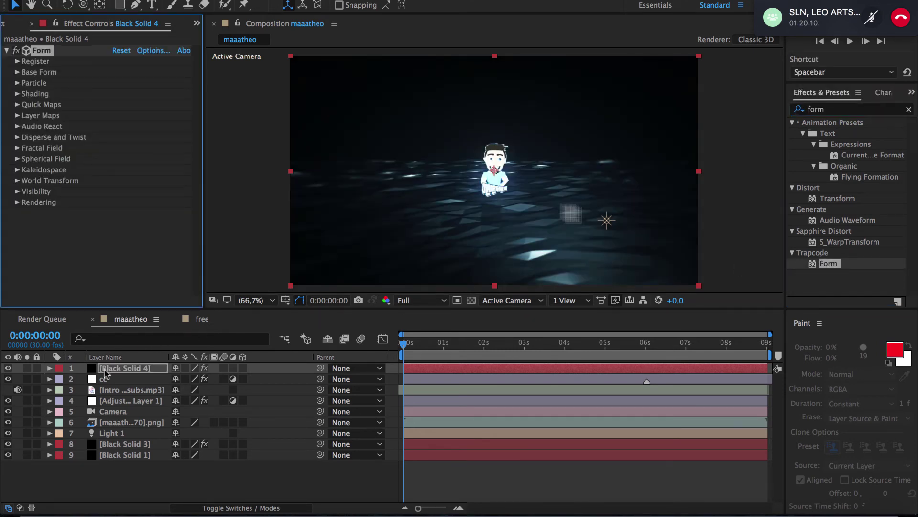
drag(106, 368, 110, 440)
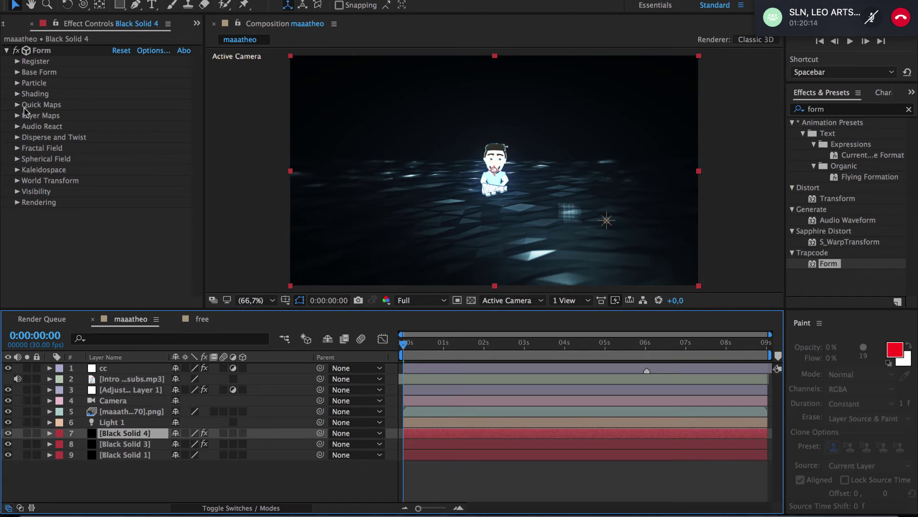
- Set the Form particle Size to 300 and the particle Opacity to 1 on Black Solid 4
click(17, 83)
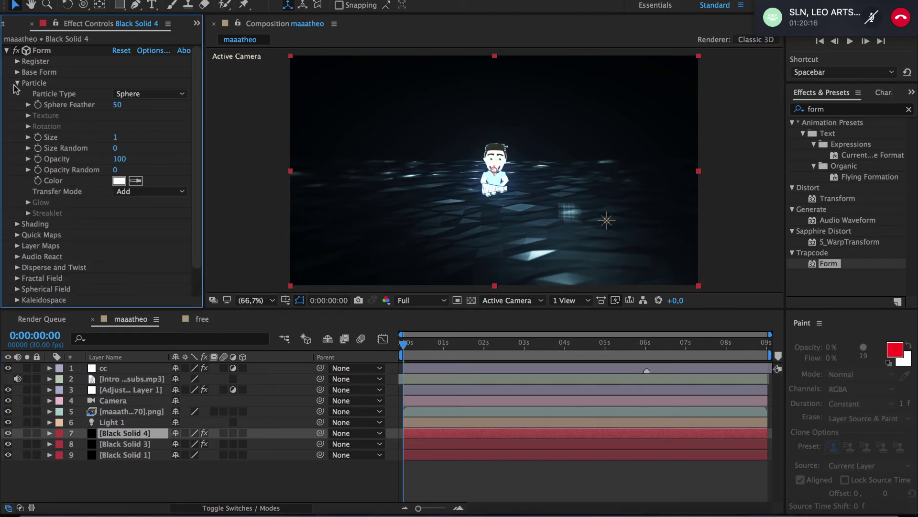
click(116, 137)
click(162, 139)
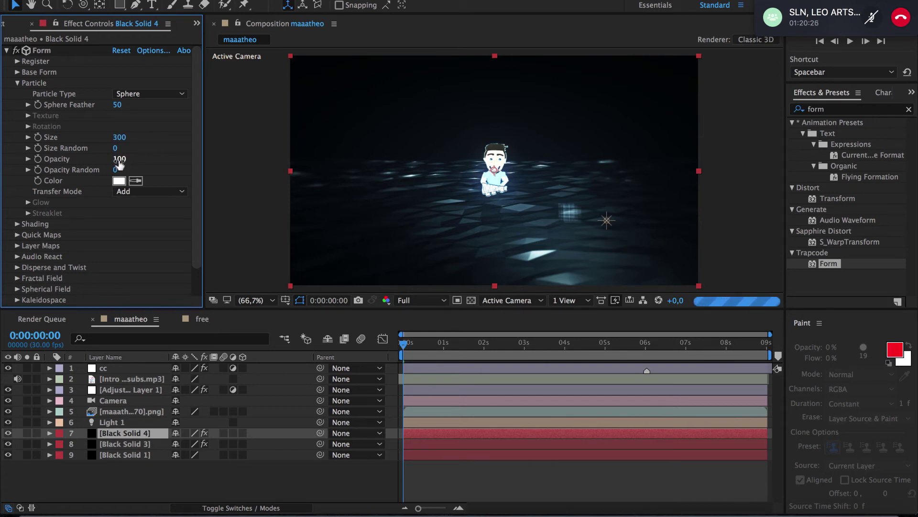
click(120, 159)
key(BackSpace)
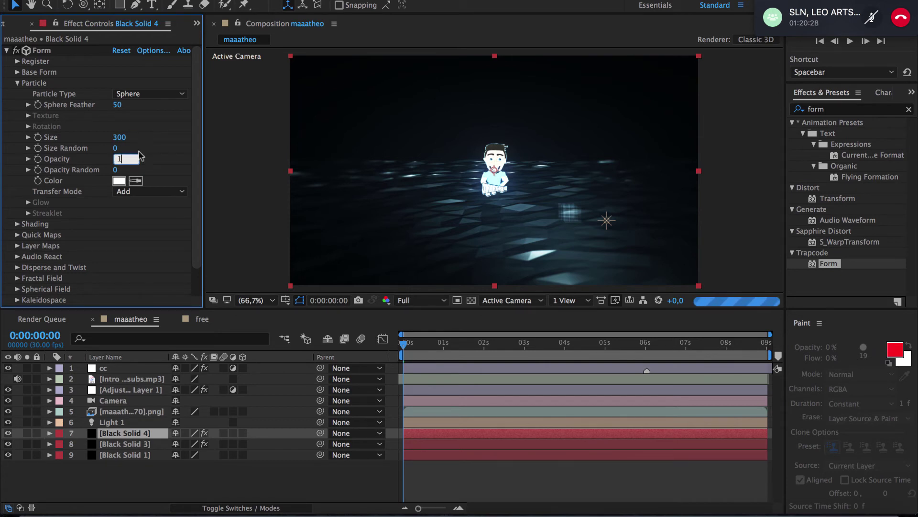
click(150, 150)
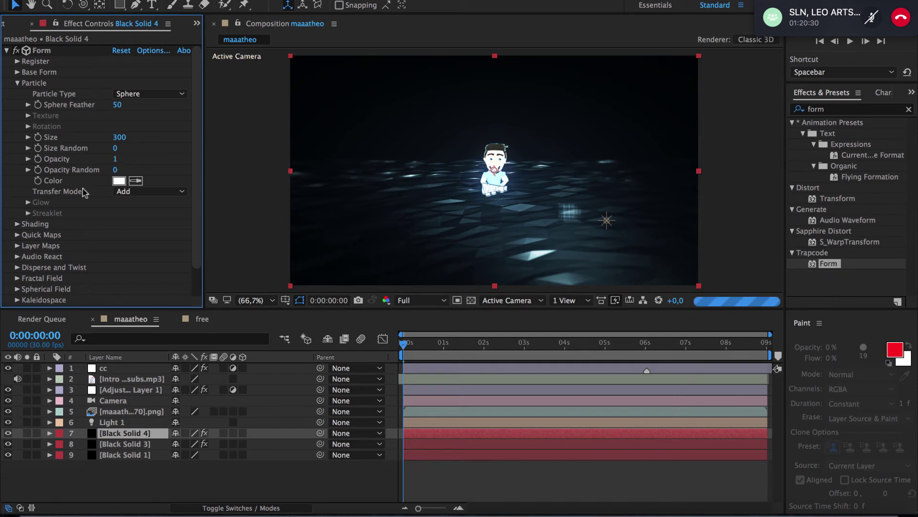
- Set the Form Disperse to 6000 and the particle Opacity to 2 on Black Solid 4
click(17, 267)
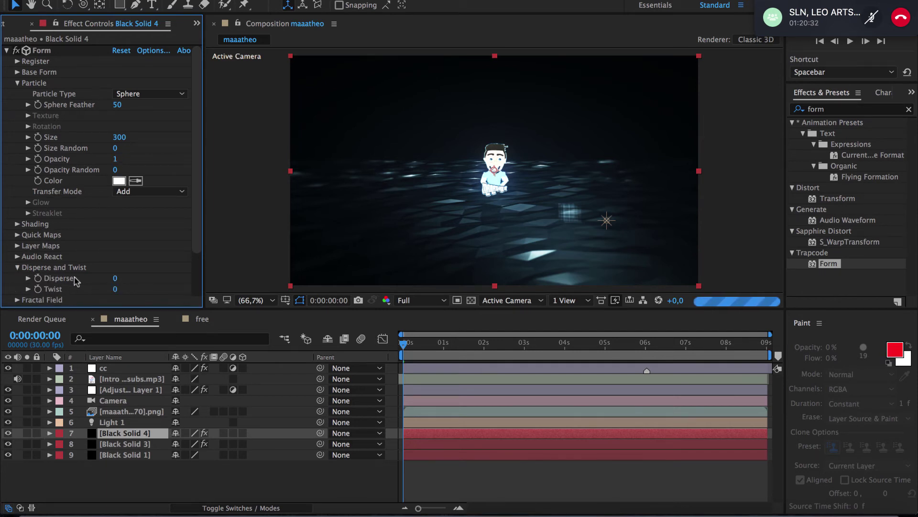
click(115, 278)
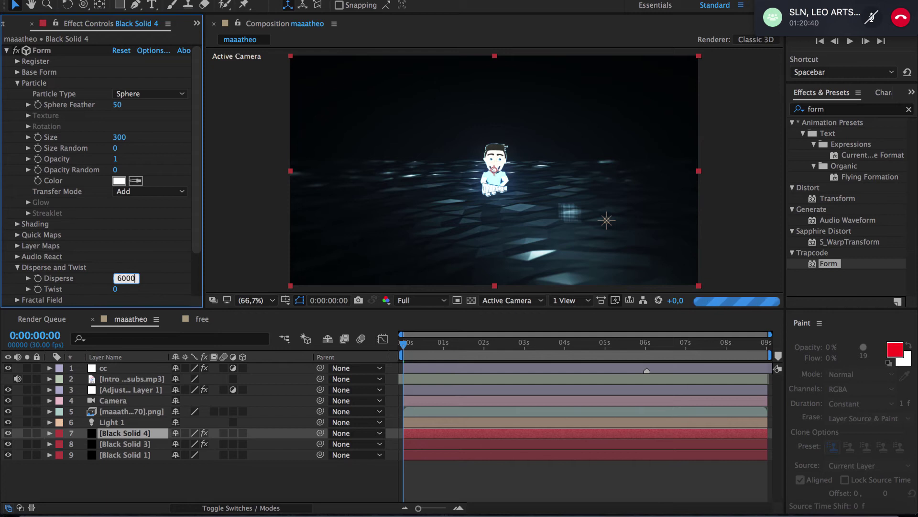
click(159, 247)
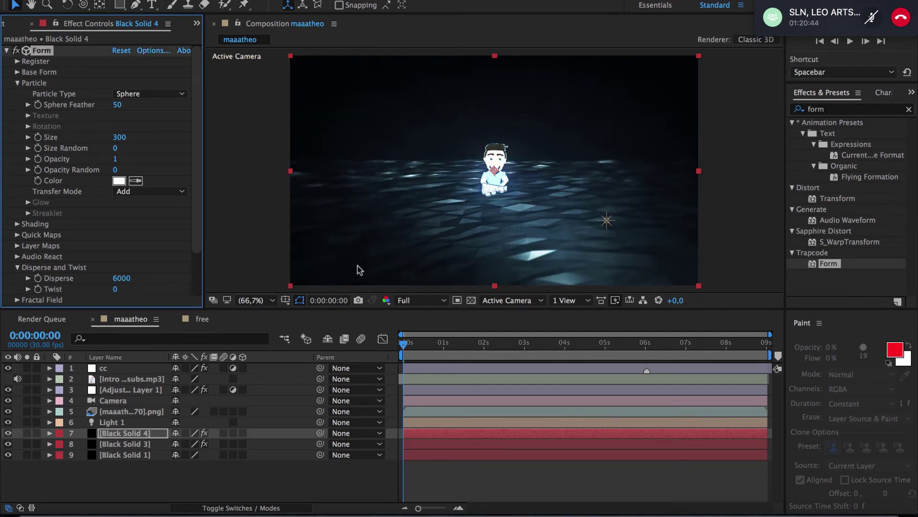
click(115, 159)
key(Return)
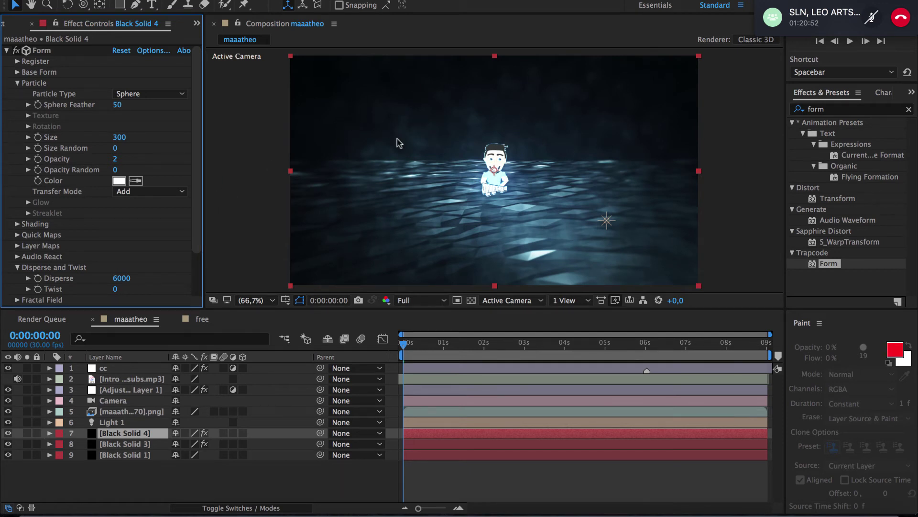
- Apply CC Vector Blur to Black Solid 4 with an Amount of about 81 and the Type set to Direction Center
click(870, 110)
text(cc)
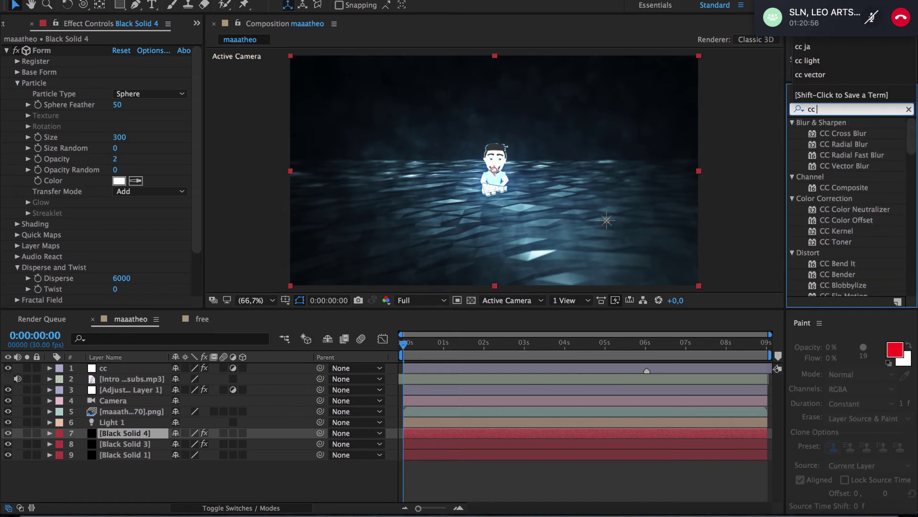
double_click(840, 169)
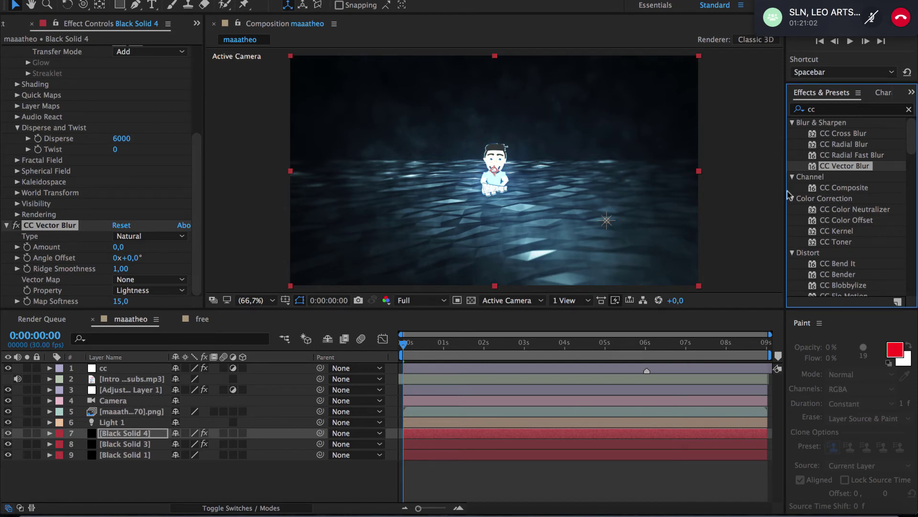
click(100, 436)
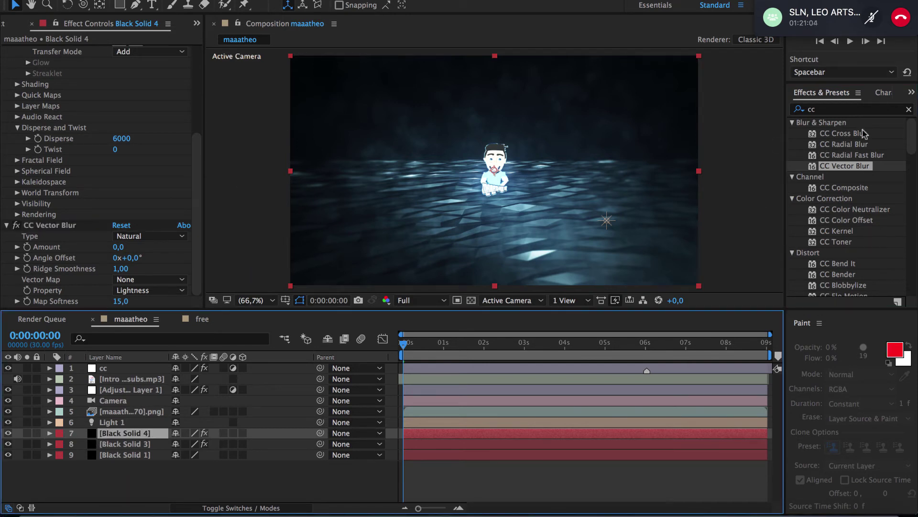
click(137, 247)
drag(136, 248, 173, 250)
click(150, 236)
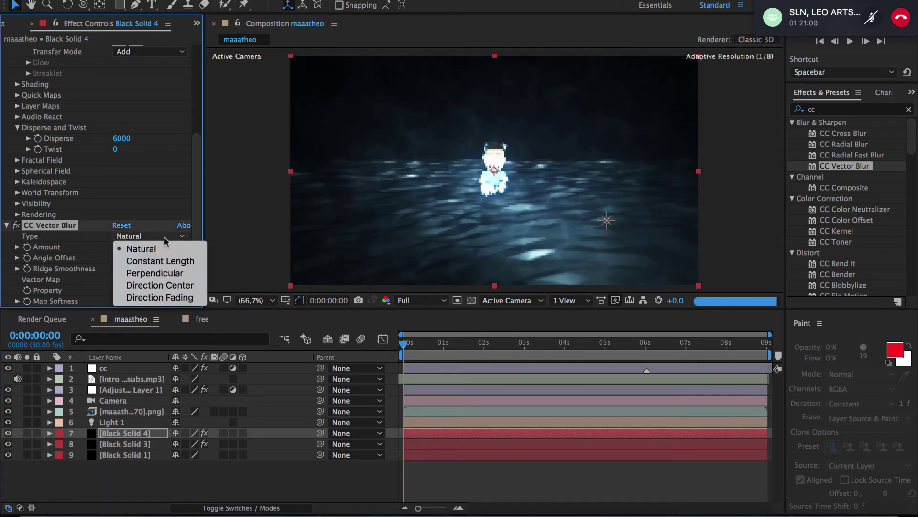
click(162, 285)
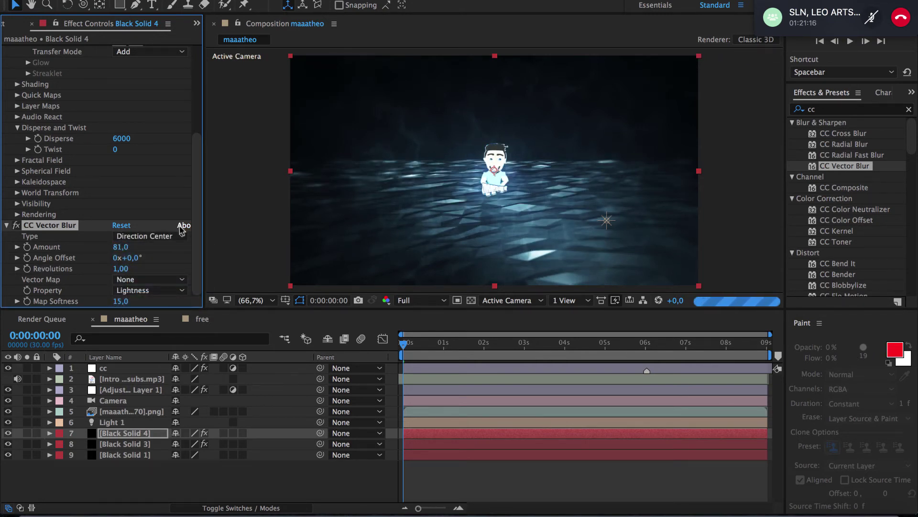
- Try the Perpendicular, Constant Length and Direction Fading vector blur types, return to Direction Center, and check the frame at 0:00:01:05
click(167, 237)
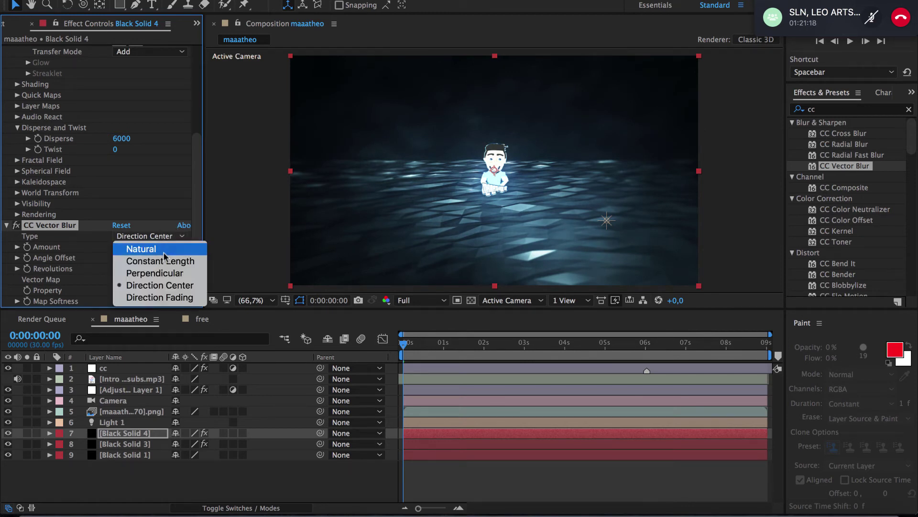
click(161, 270)
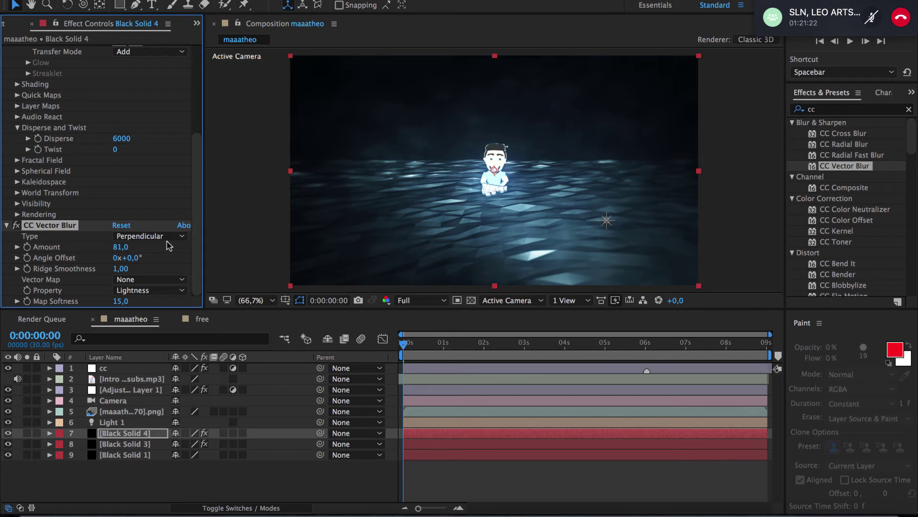
click(168, 238)
click(165, 262)
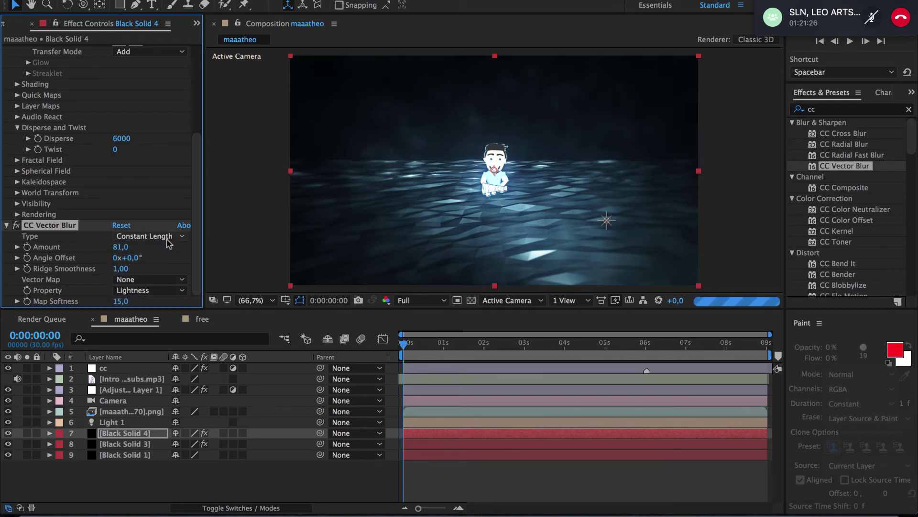
click(167, 239)
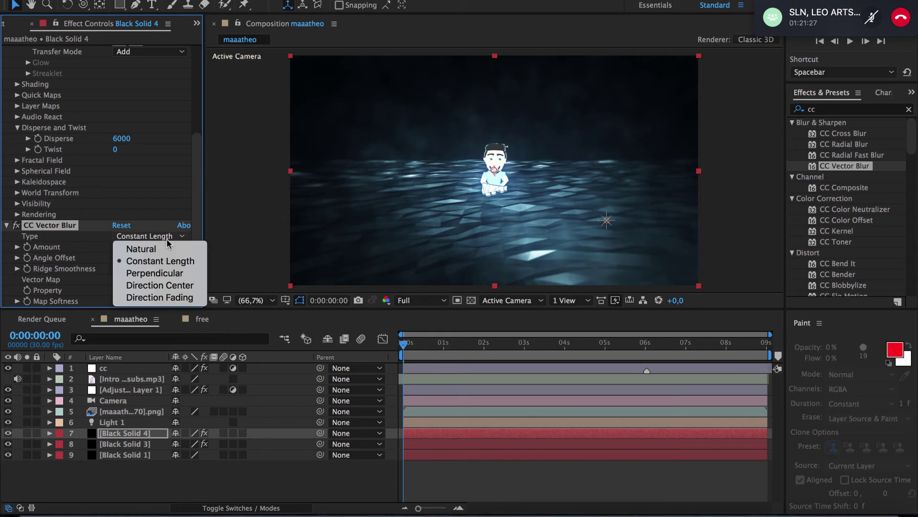
click(172, 297)
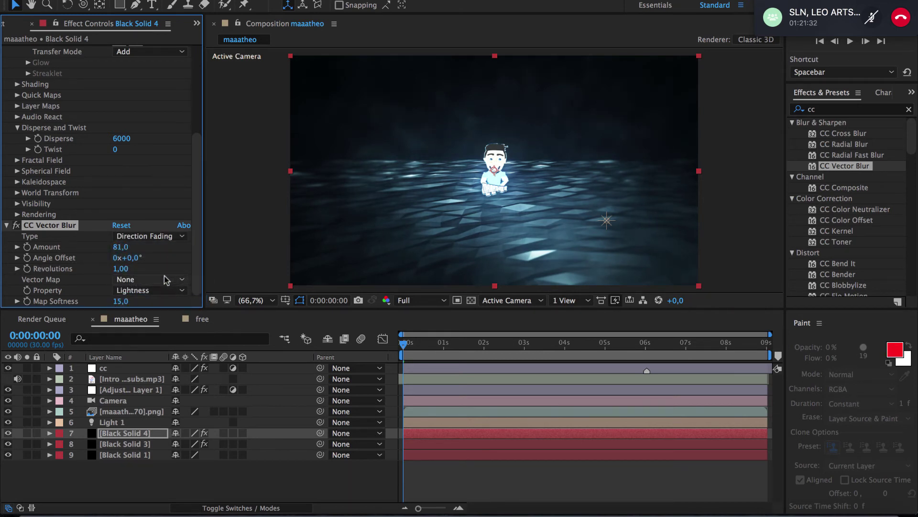
click(159, 237)
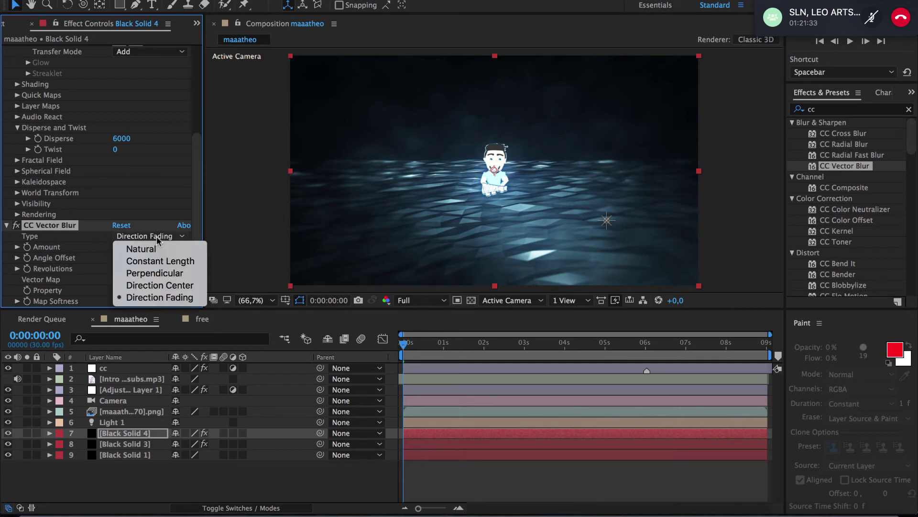
click(154, 288)
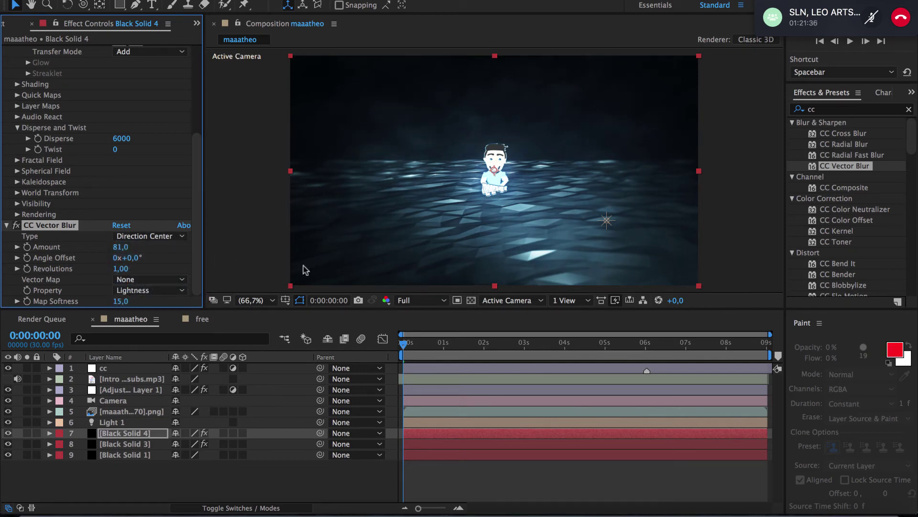
click(449, 342)
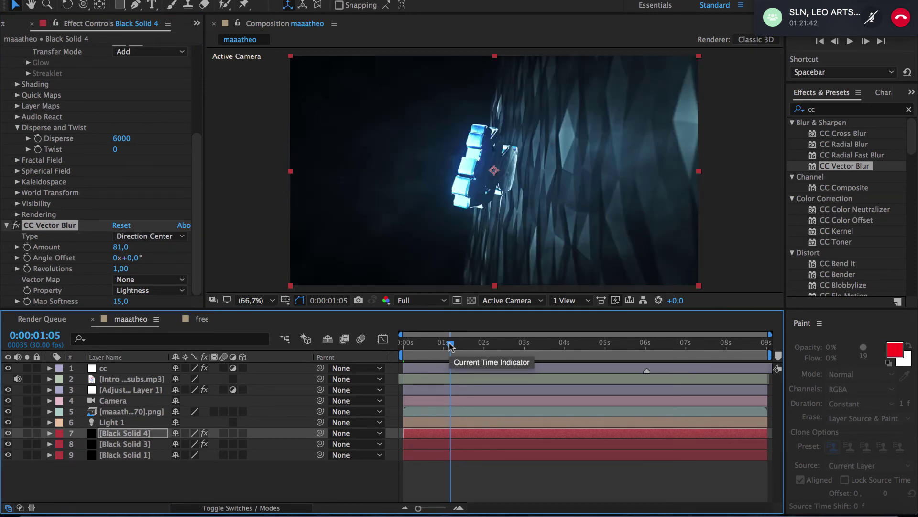
- Open the Dual composition from the Your name.aep folder inside AE.aep and we.aep, dismissing the plugin warning
click(32, 24)
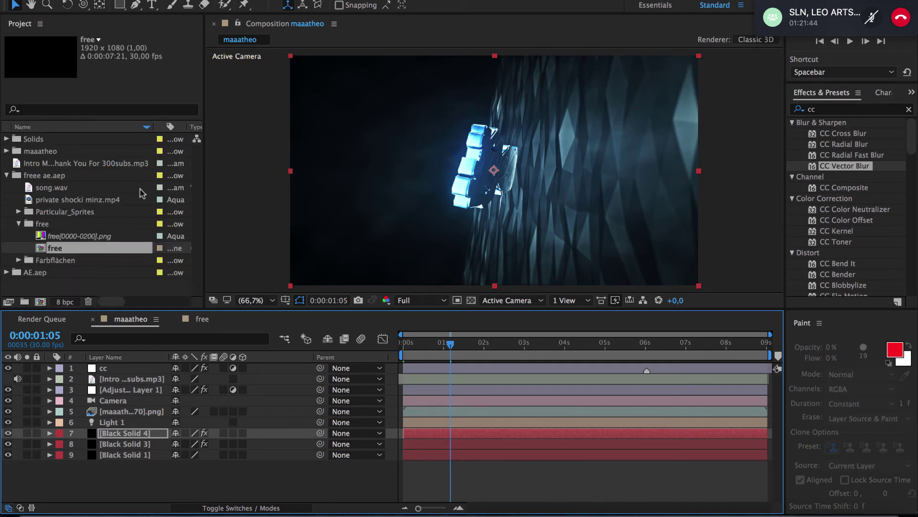
click(6, 175)
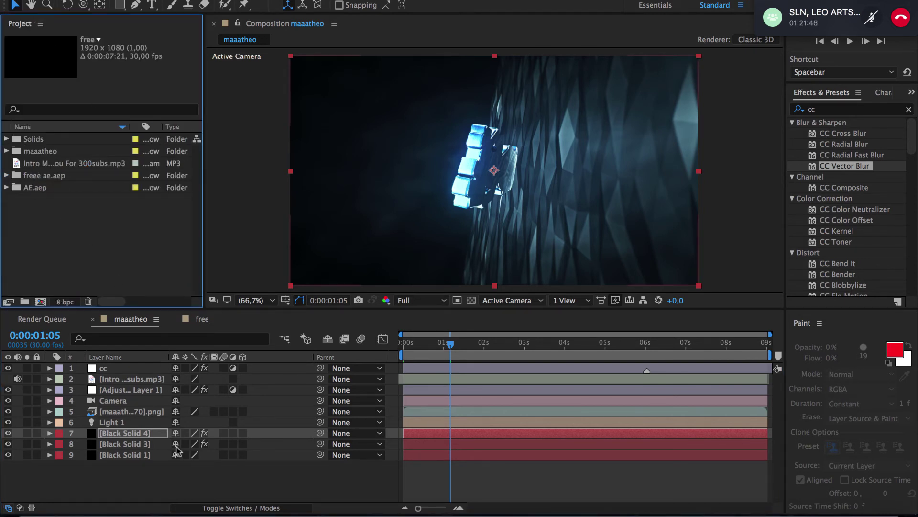
click(7, 187)
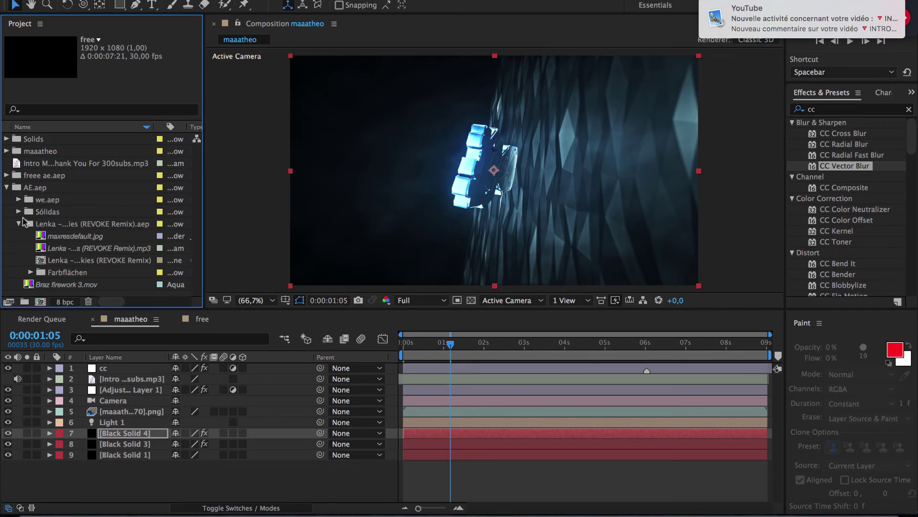
click(18, 199)
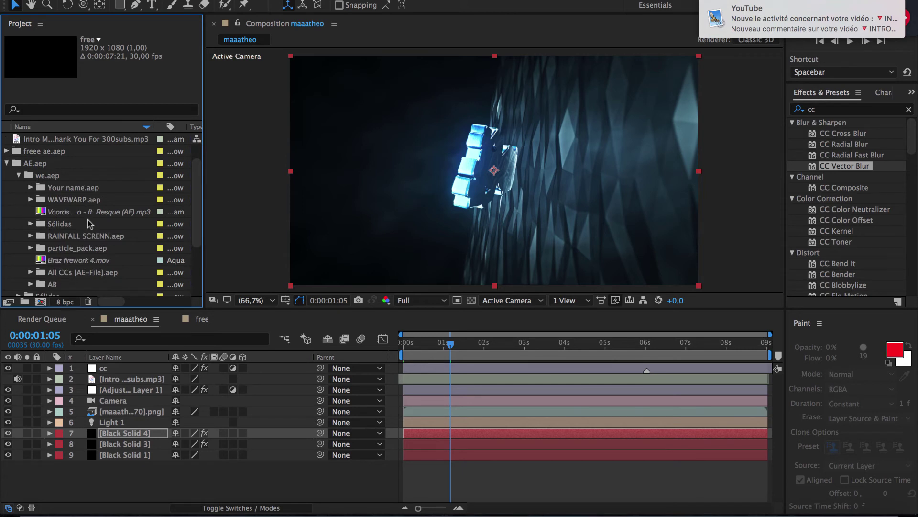
click(31, 188)
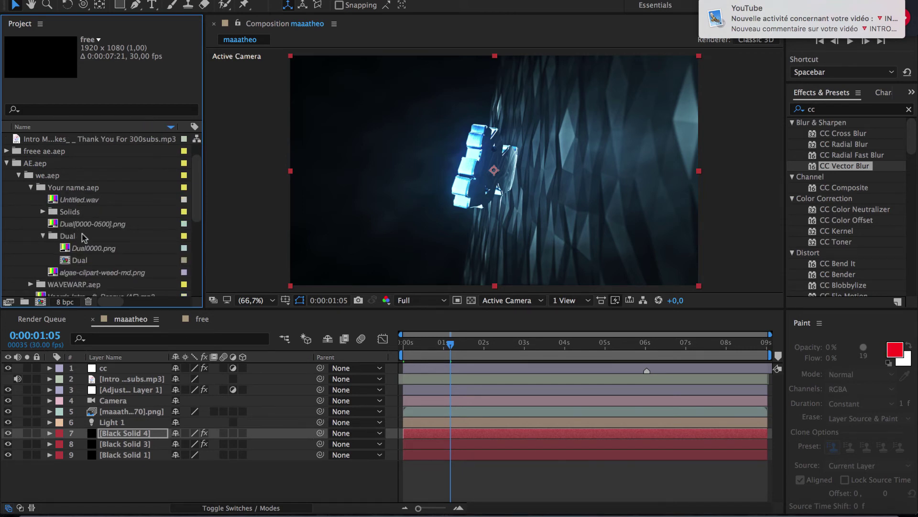
click(77, 258)
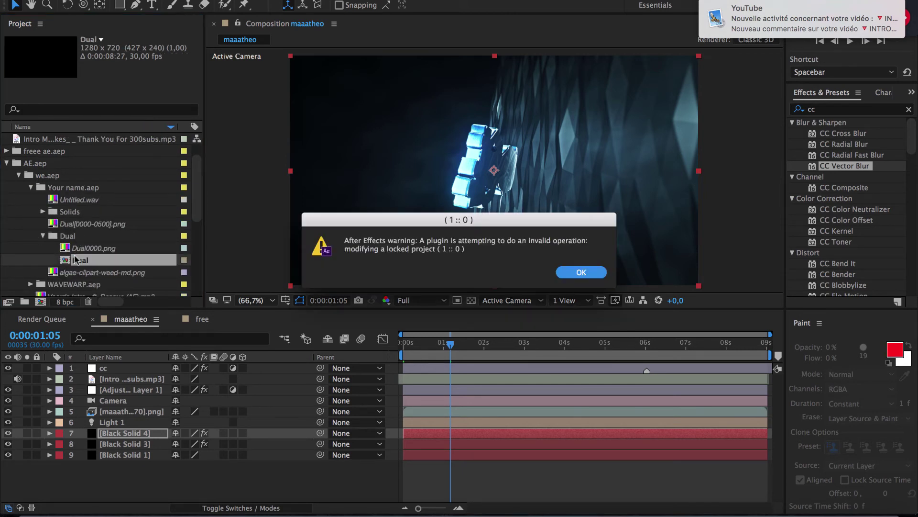
click(581, 273)
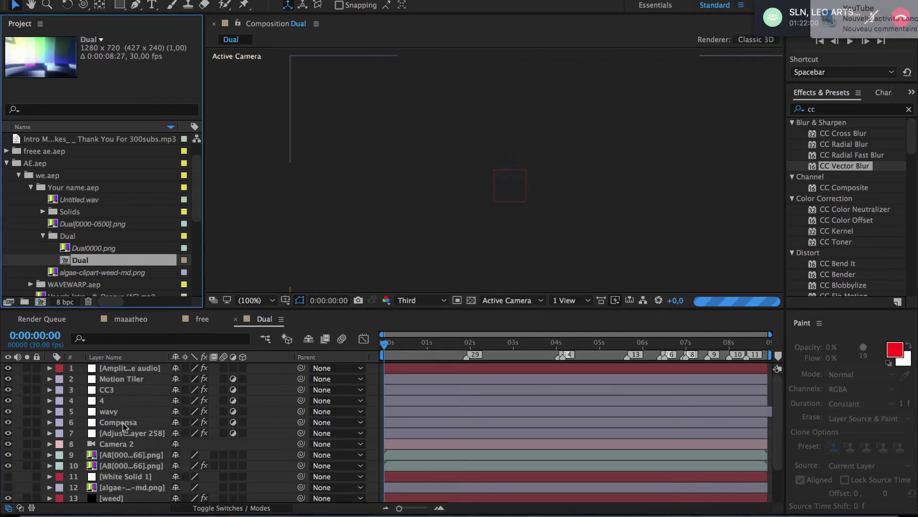
- Copy the form layer from the Dual composition and paste it into the maaatheo composition
scroll(120, 425, down, 2)
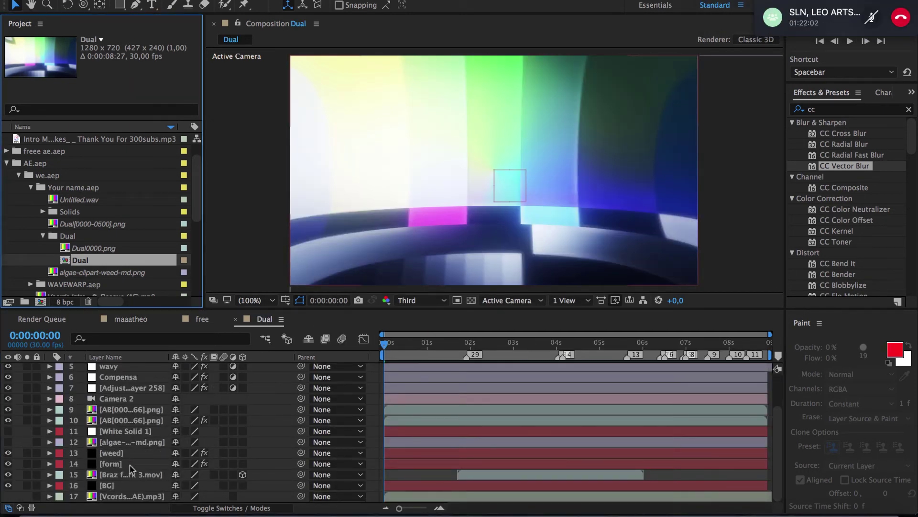
click(130, 464)
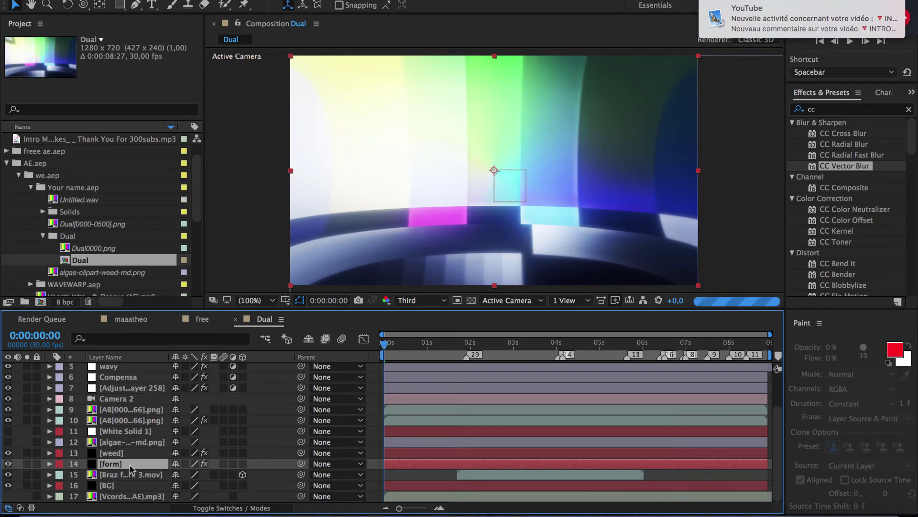
click(122, 319)
click(133, 478)
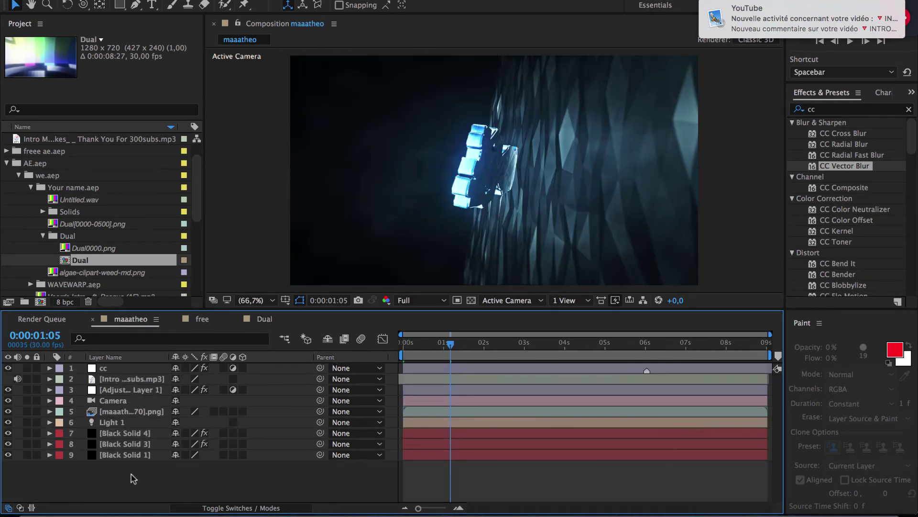
key(super+v)
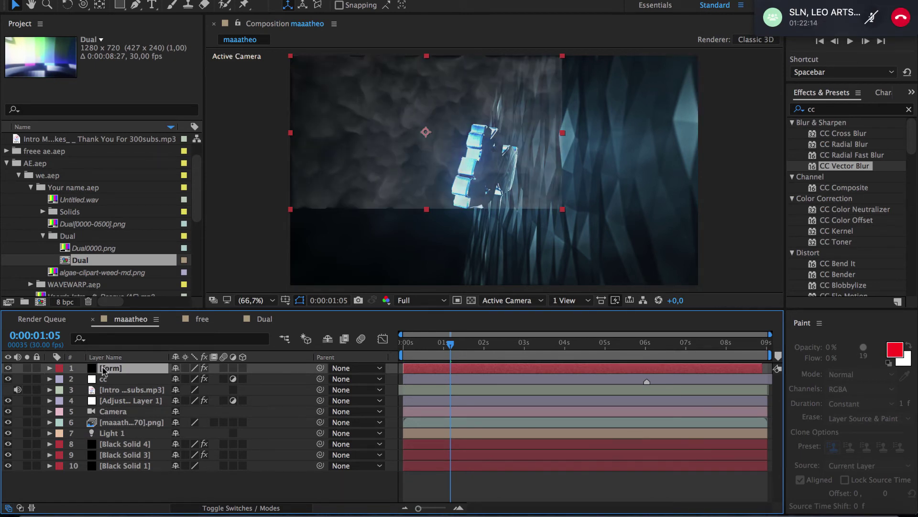
- Place the form layer directly beneath Light 1, move it near the frame's centre, and enlarge it past the frame edges
drag(104, 371, 106, 436)
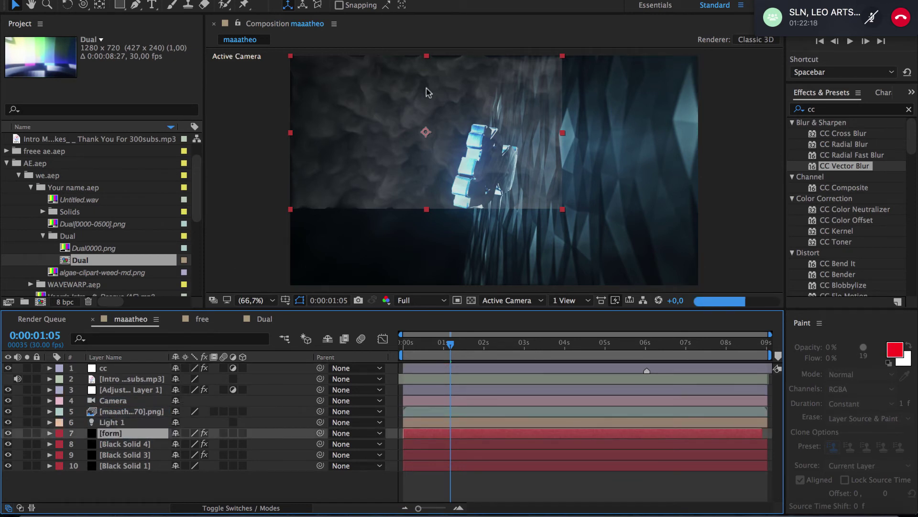
click(443, 121)
drag(443, 120, 524, 160)
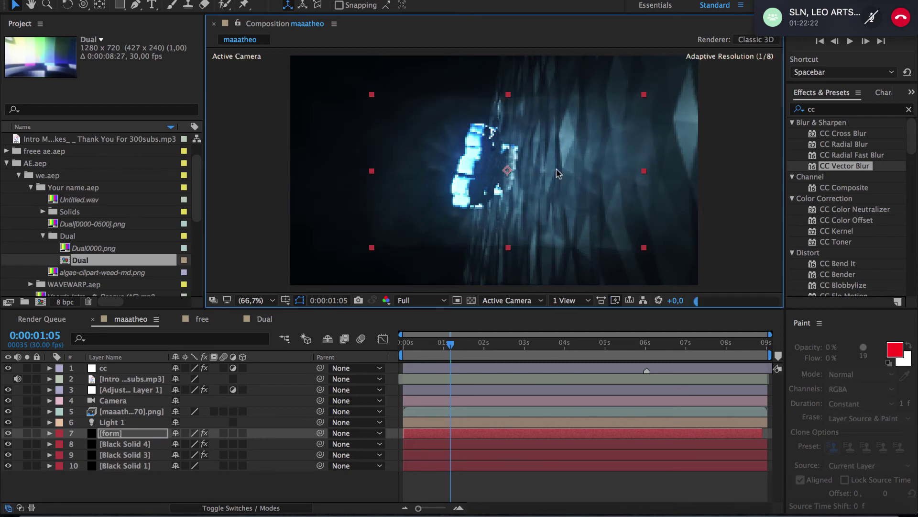
drag(644, 250, 753, 308)
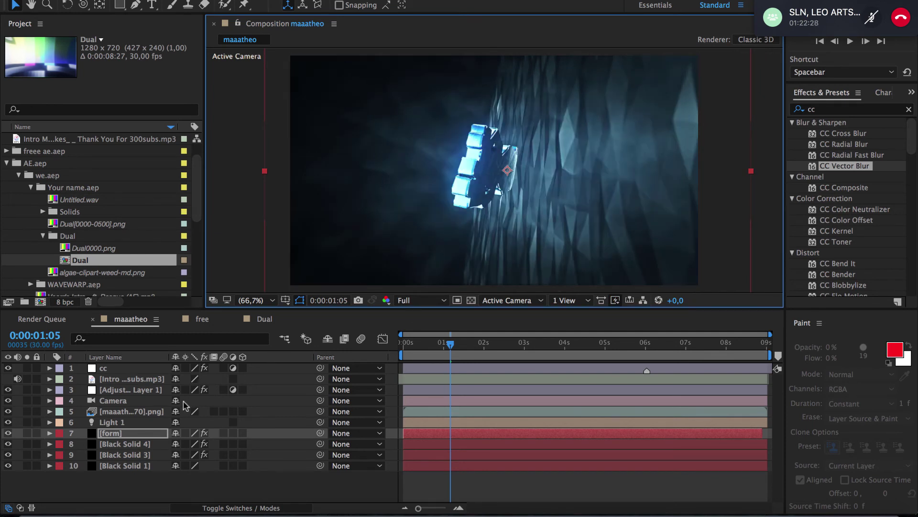
- Move the form layer directly above Black Solid 1 and check the result at 0:00:00:00 and 0:00:06:29
drag(148, 435, 142, 458)
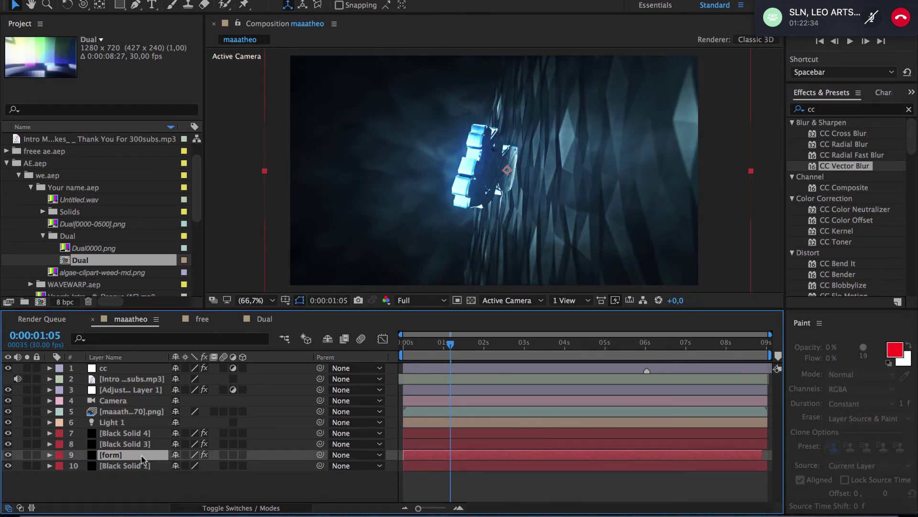
drag(416, 358, 403, 356)
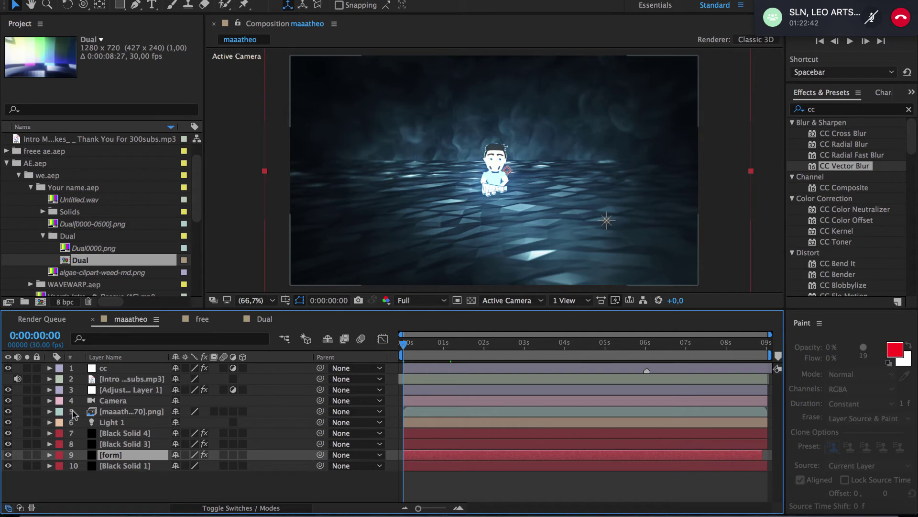
drag(673, 344, 684, 347)
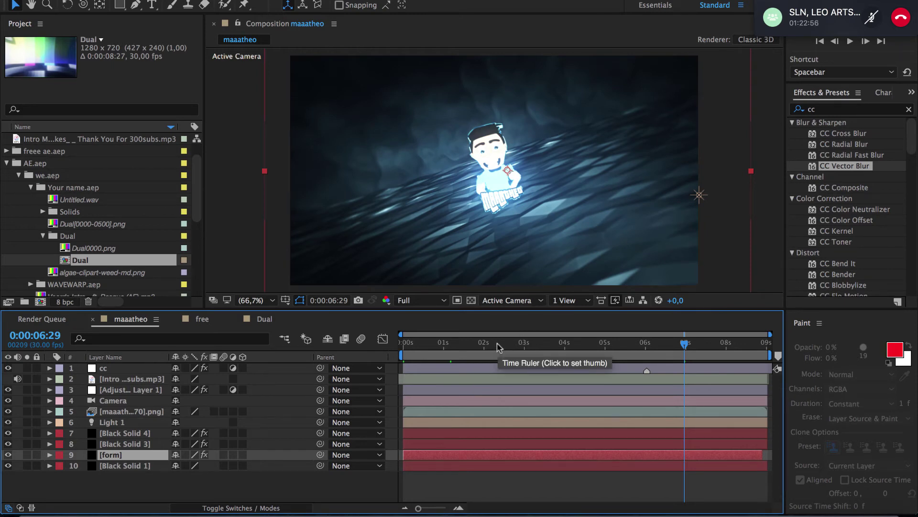
click(5, 163)
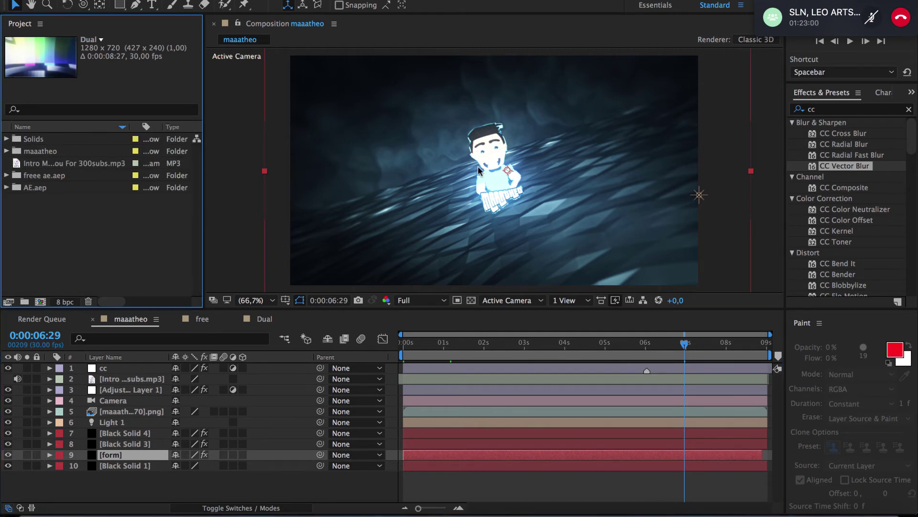
- Search the computer for files containing "shining"
key(super+space)
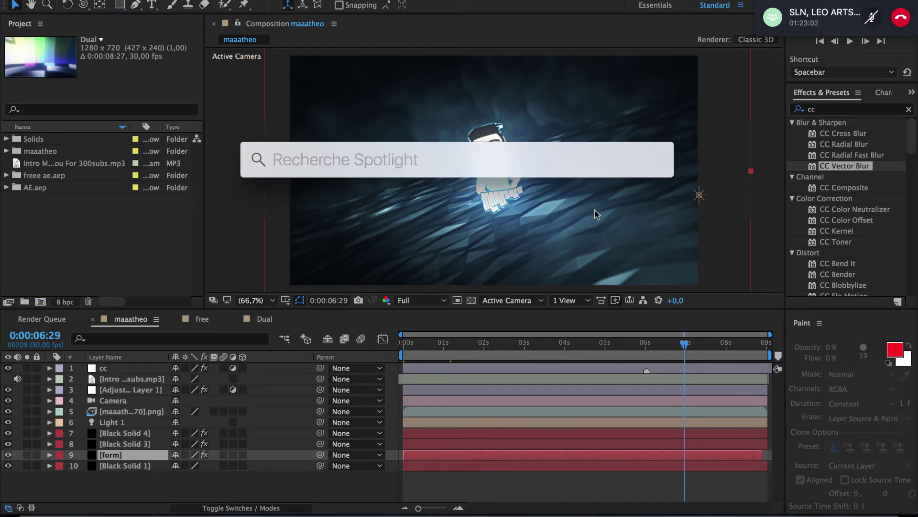
text(spot)
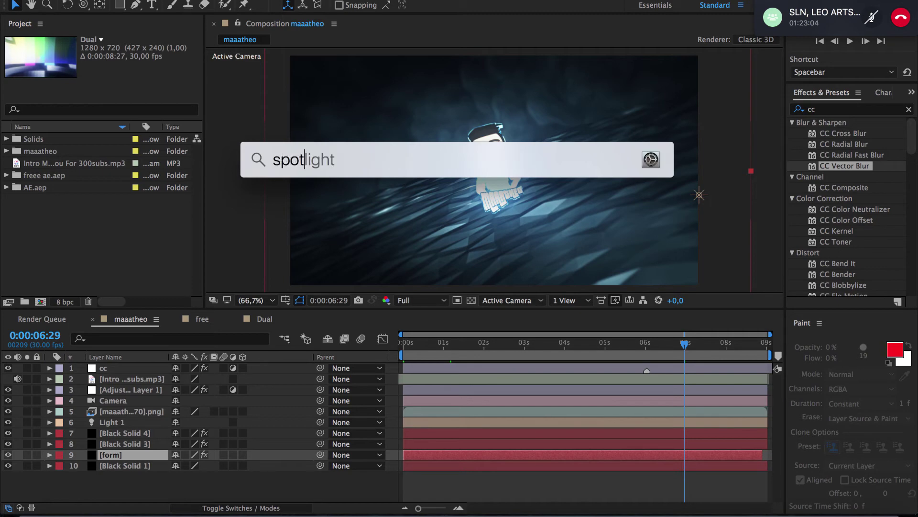
key(BackSpace)
key(BackSpace)
key(BackSpace)
key(BackSpace)
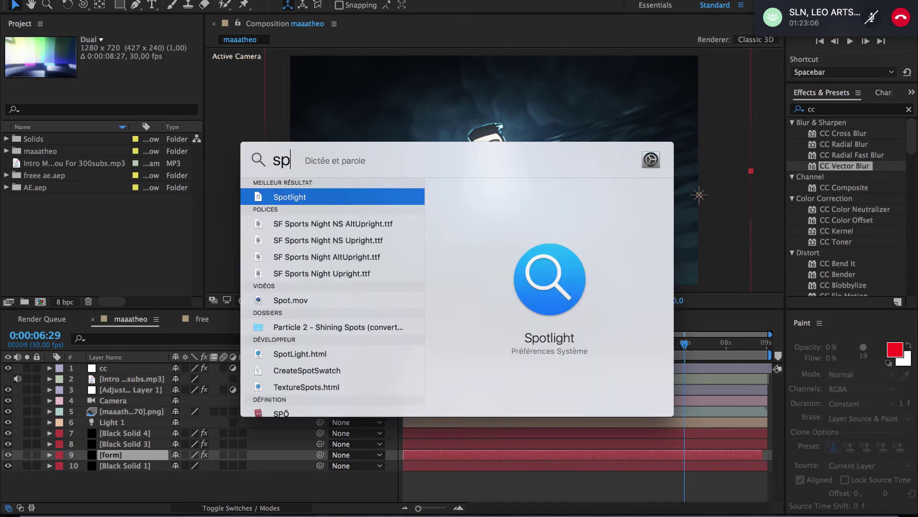
text(shinig)
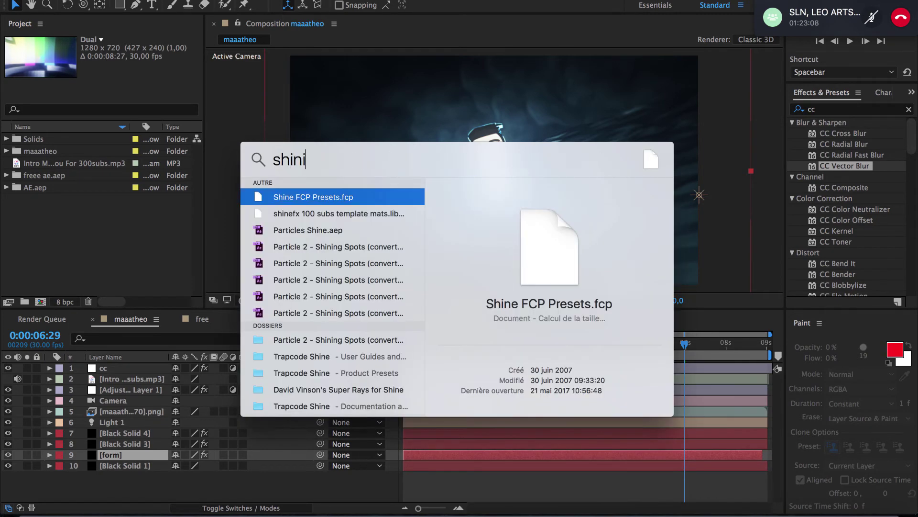
key(BackSpace)
key(BackSpace)
text(ing)
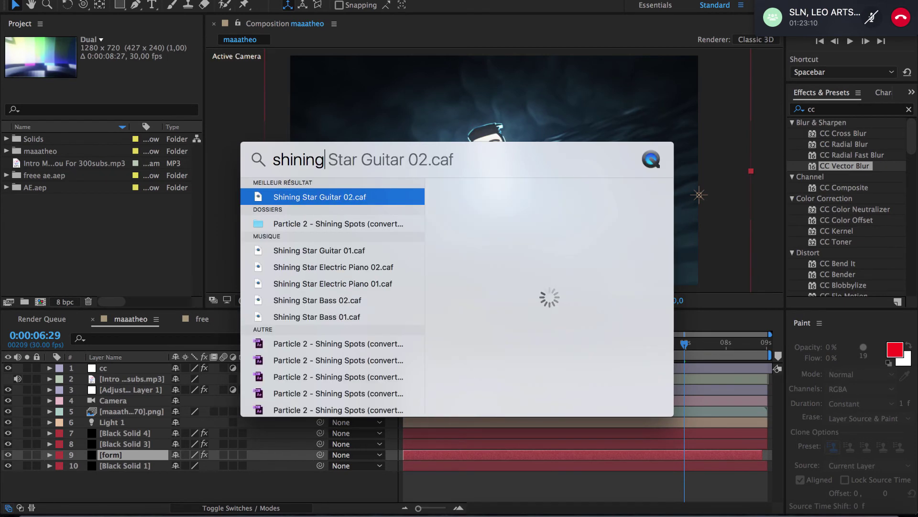
- Import Particle 2 - Shining Spots.aep into the project and dismiss the missing fonts warning
click(329, 349)
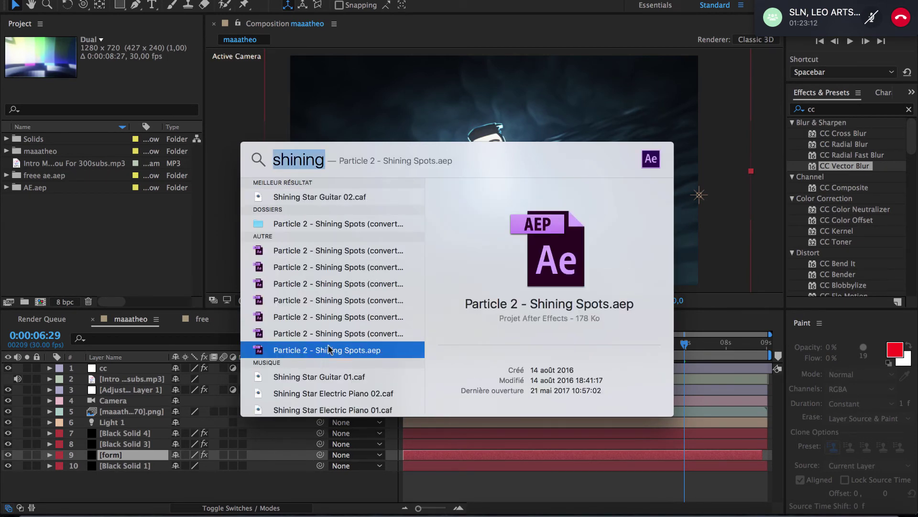
double_click(271, 351)
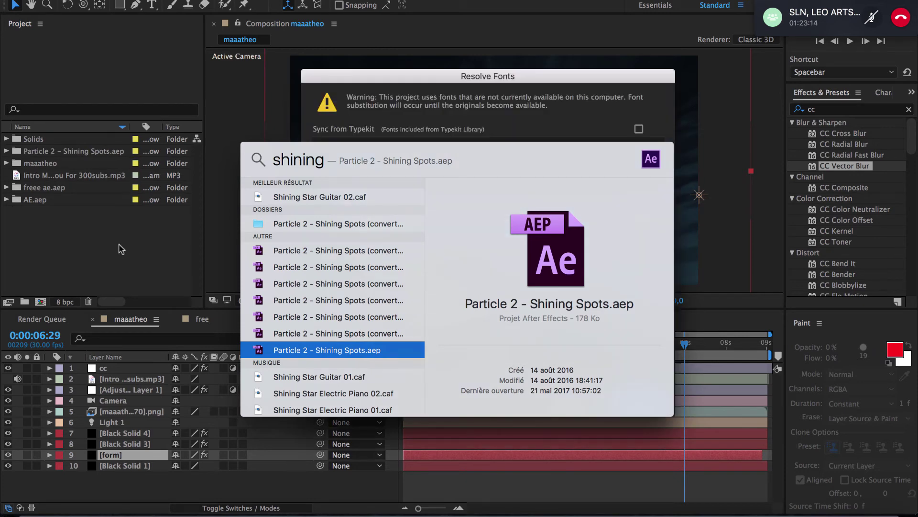
click(560, 400)
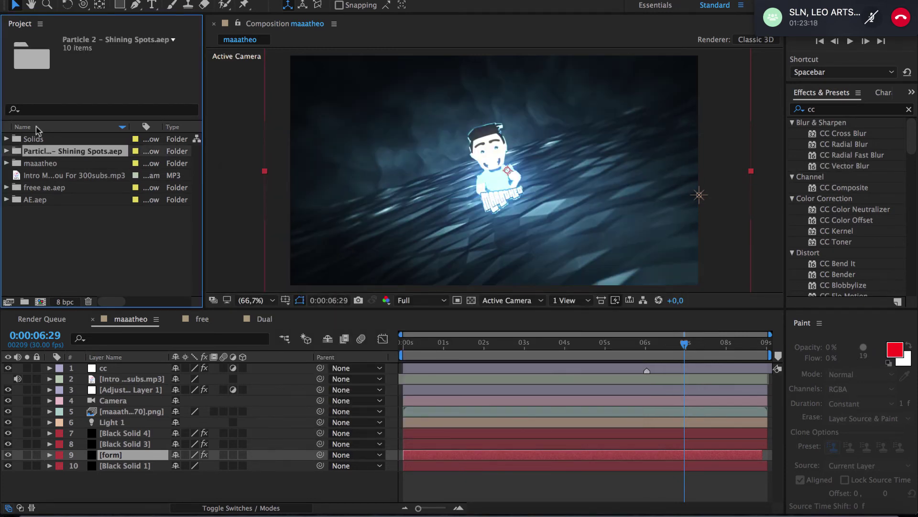
- Open the Spot composition from the Particle 2 - Shining Spots.aep folder and preview its particles at 0:00:03:19
click(7, 151)
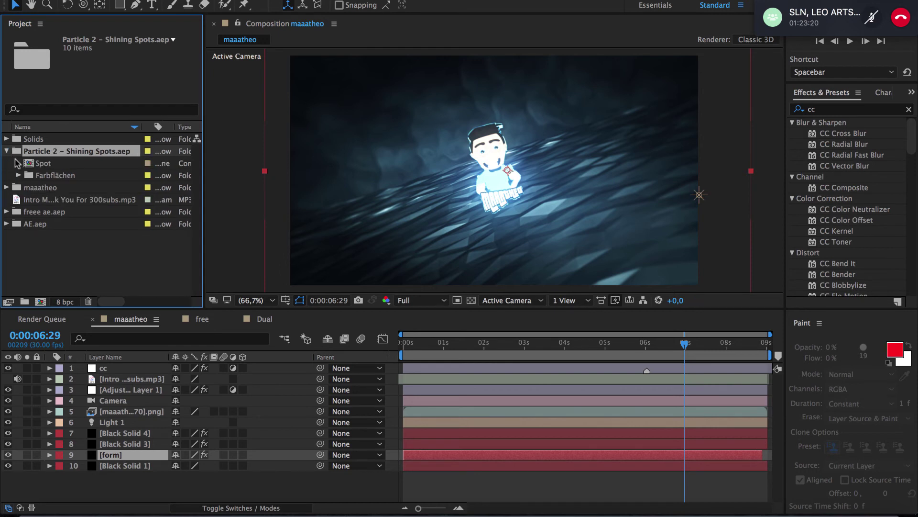
double_click(28, 163)
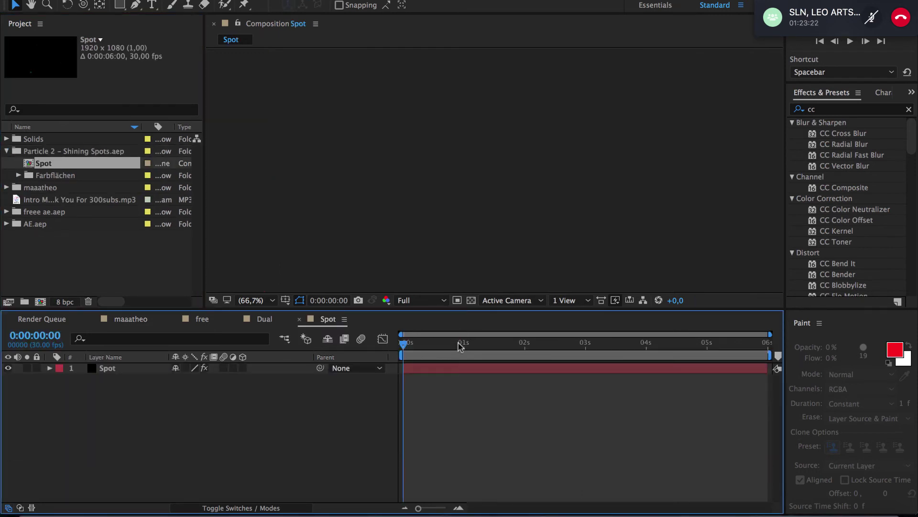
click(623, 350)
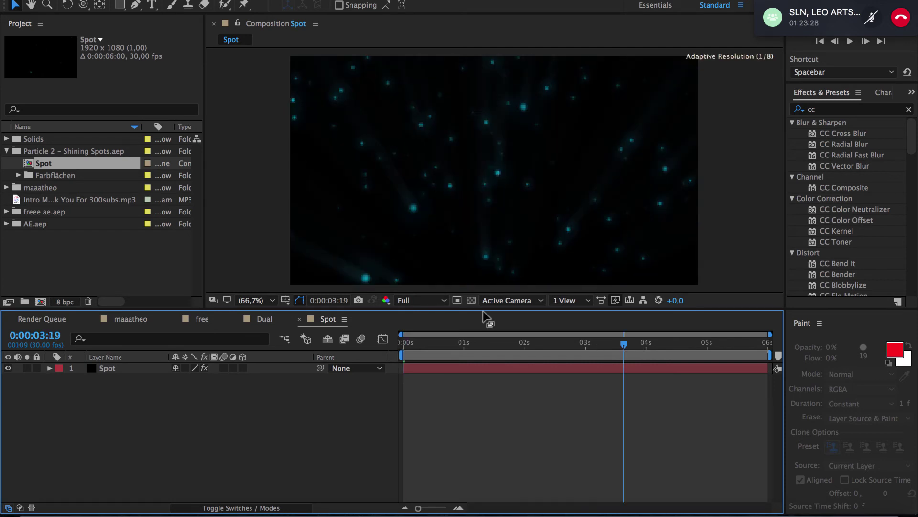
- Copy the Spot layer from the Spot composition into maaatheo, checking it at 0:00:02:05, and save the project
click(99, 369)
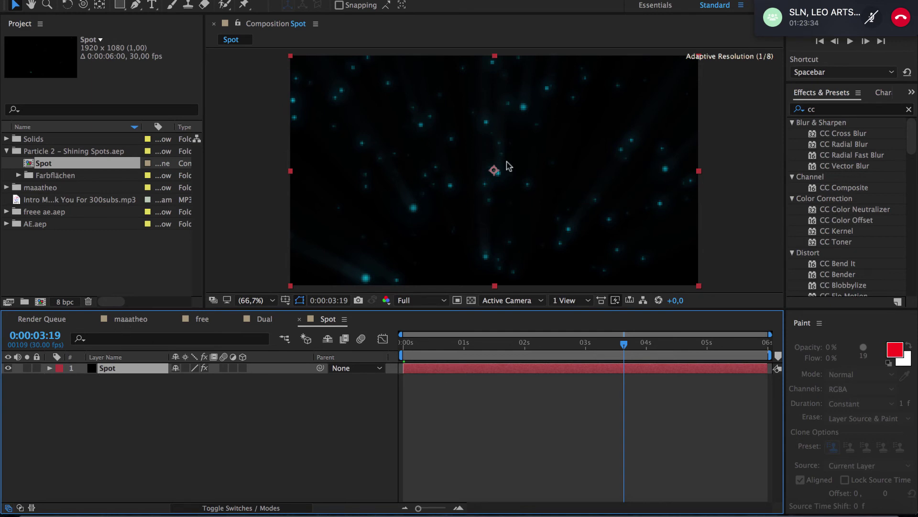
click(130, 319)
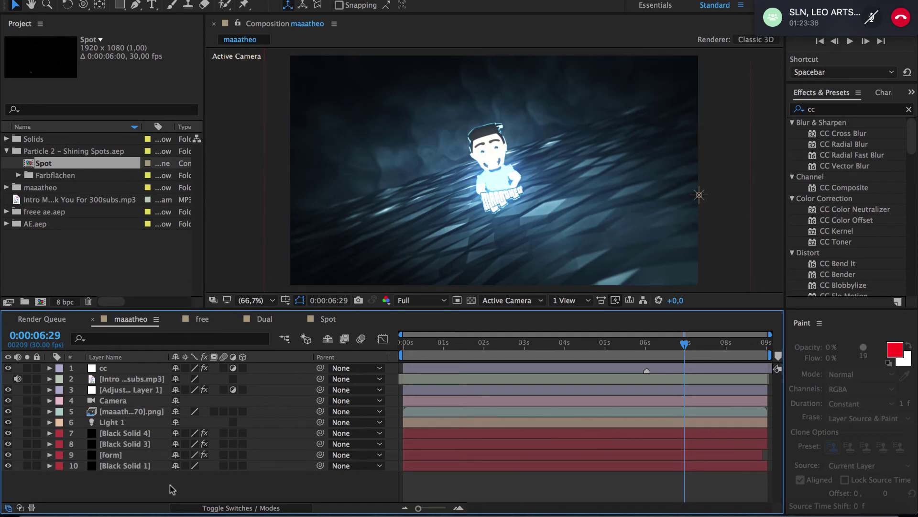
key(super+/)
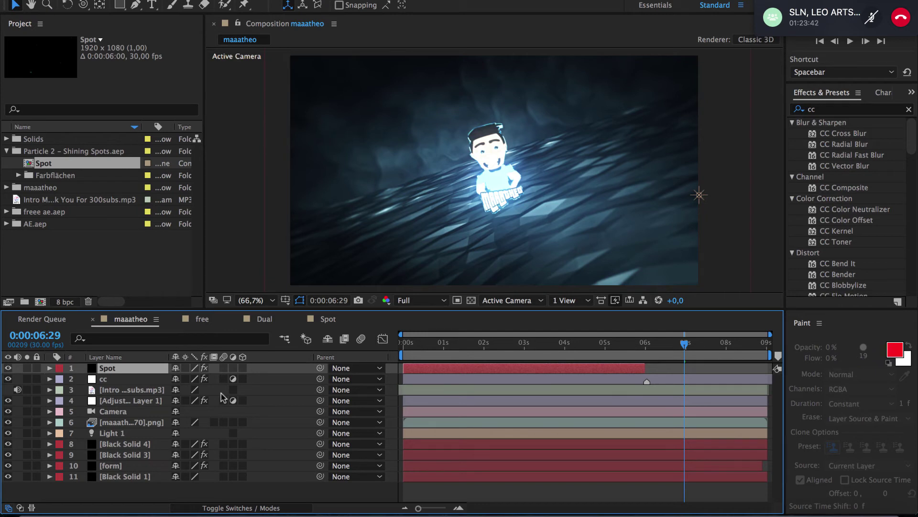
click(490, 345)
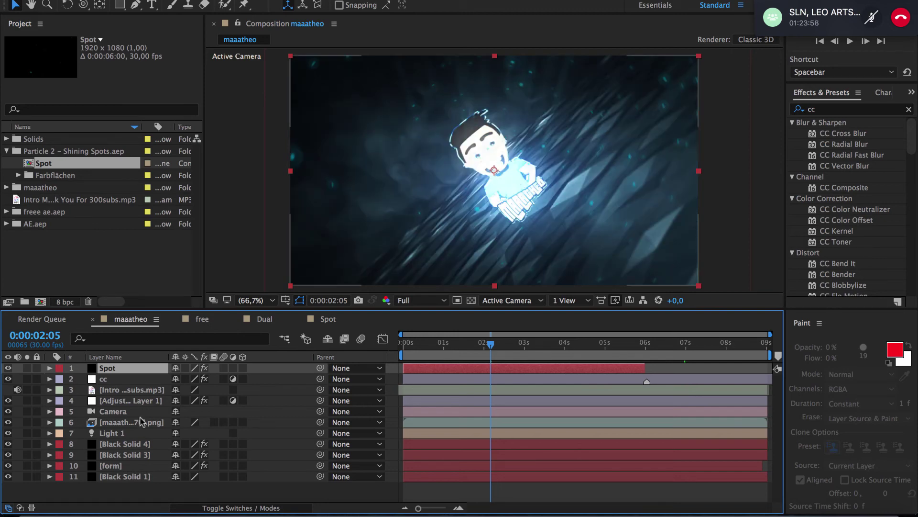
click(116, 0)
click(144, 98)
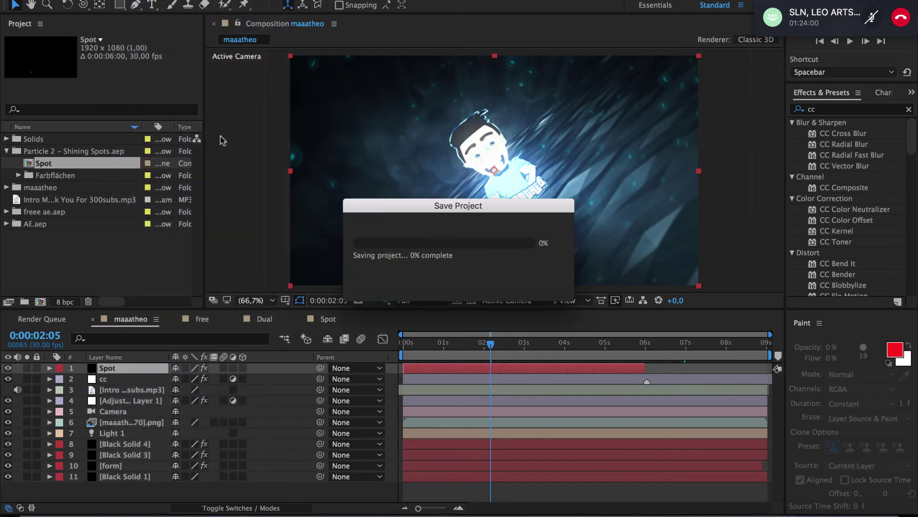
- Place the Spot layer directly beneath Light 1 and extend its duration to the end of the composition
drag(120, 368, 131, 441)
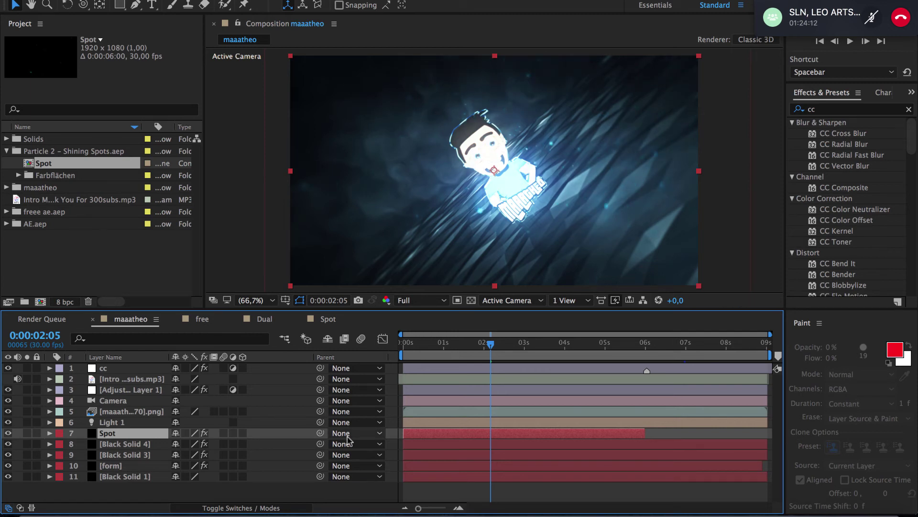
drag(644, 434, 899, 436)
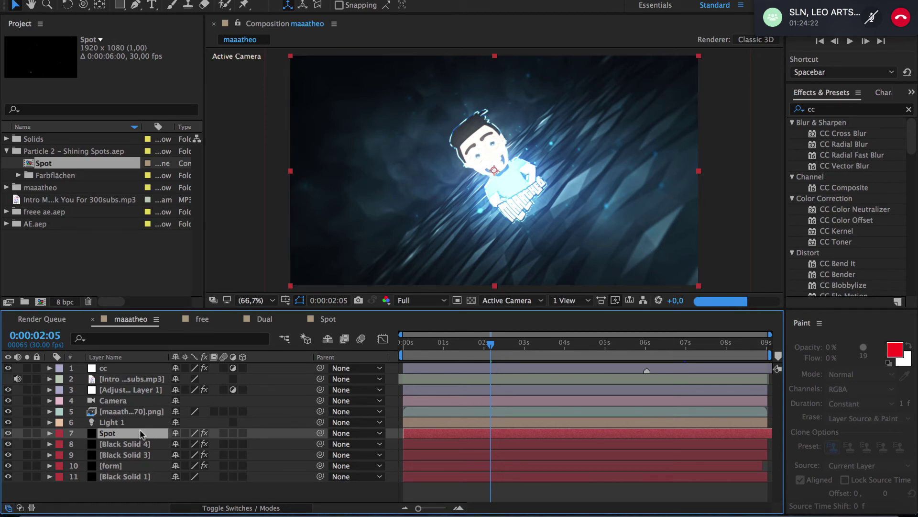
- Delete the S_EdgeRays effect from the Spot layer, keeping Particular
click(50, 433)
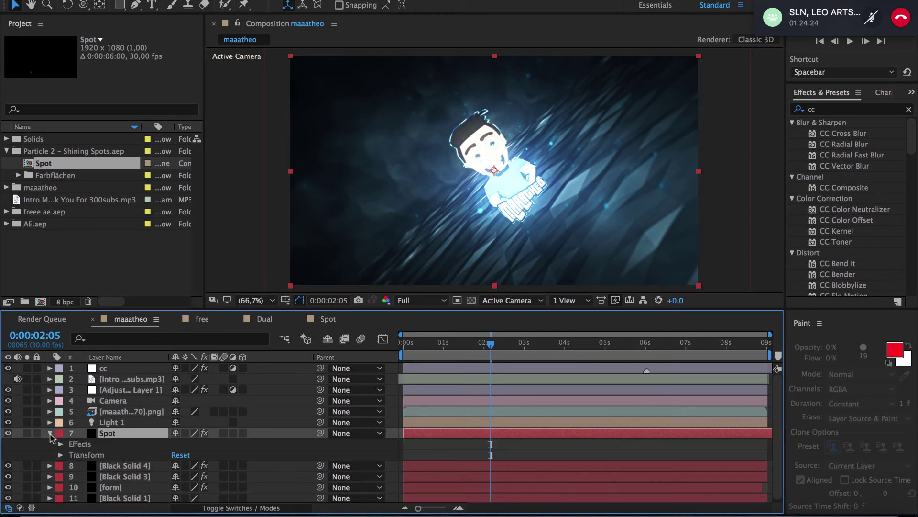
click(61, 444)
click(103, 466)
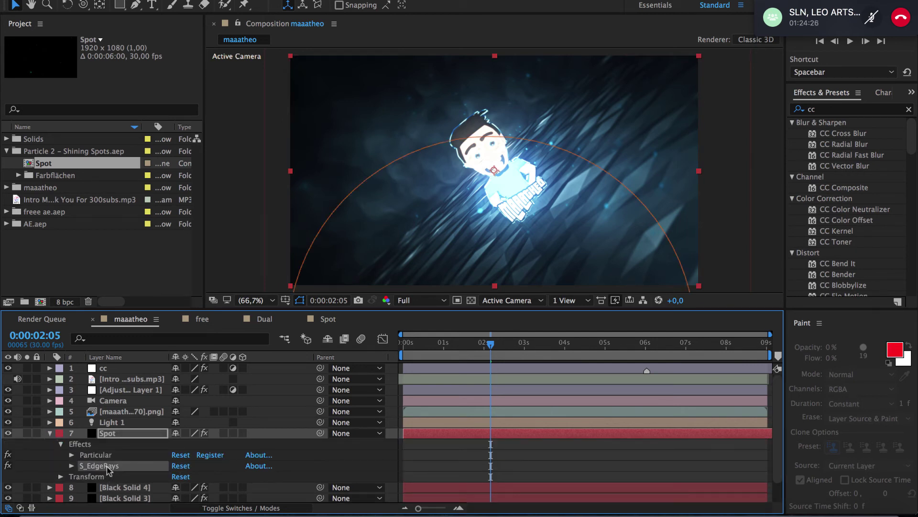
key(Delete)
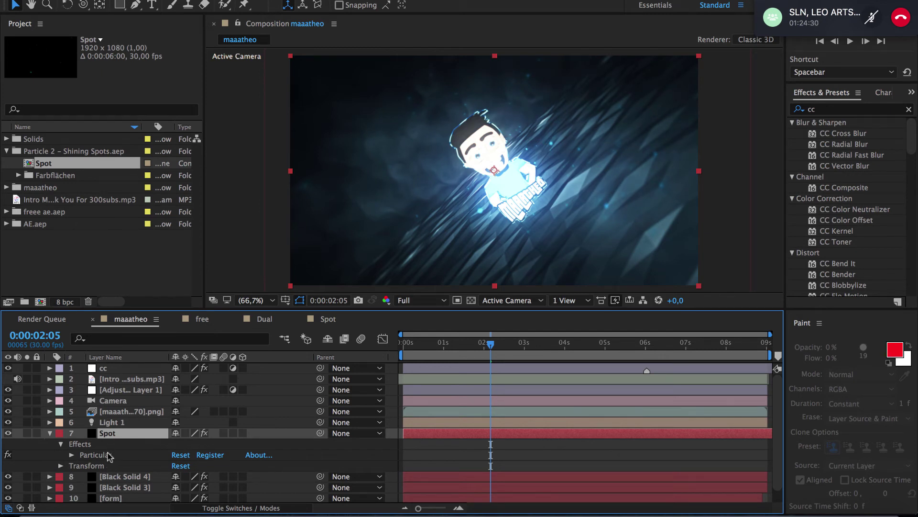
- Move the Spot layer directly beneath Black Solid 3, check the frame at 0:00:00:00, and collapse the layer's properties
drag(104, 436, 122, 472)
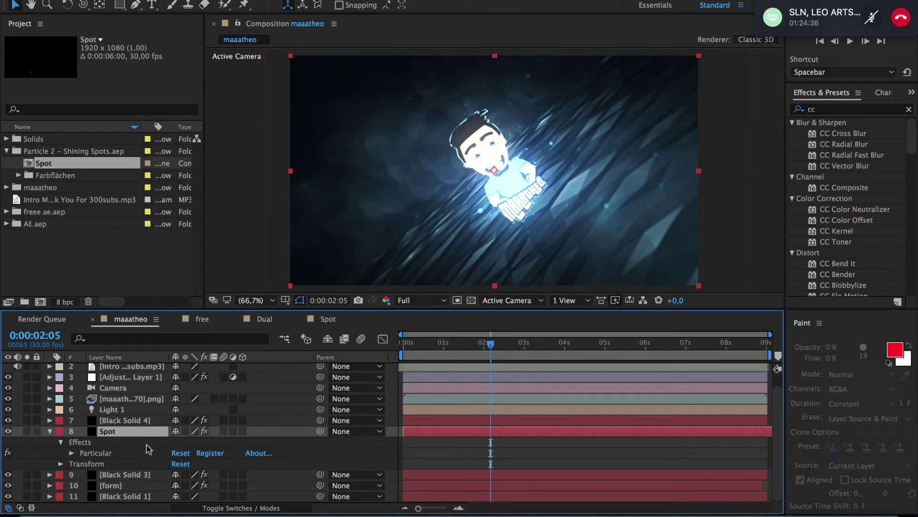
drag(138, 432, 138, 481)
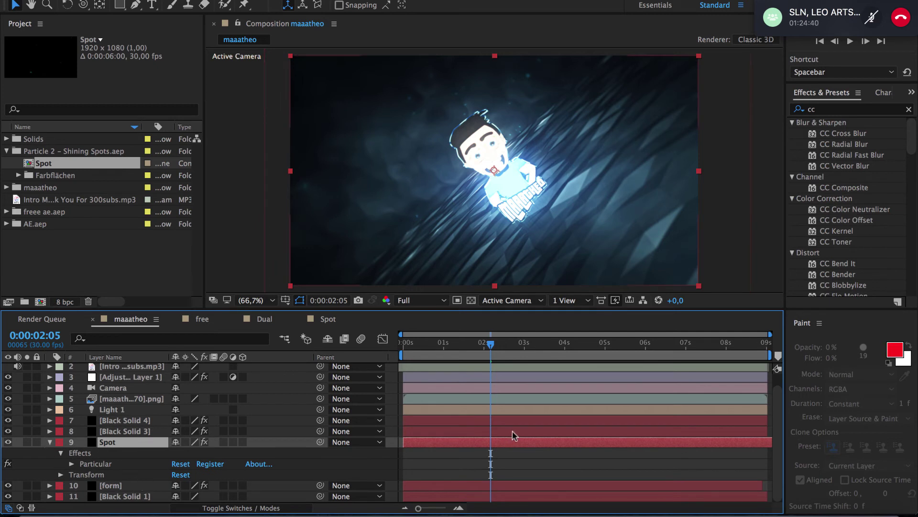
drag(522, 345, 566, 346)
key(Home)
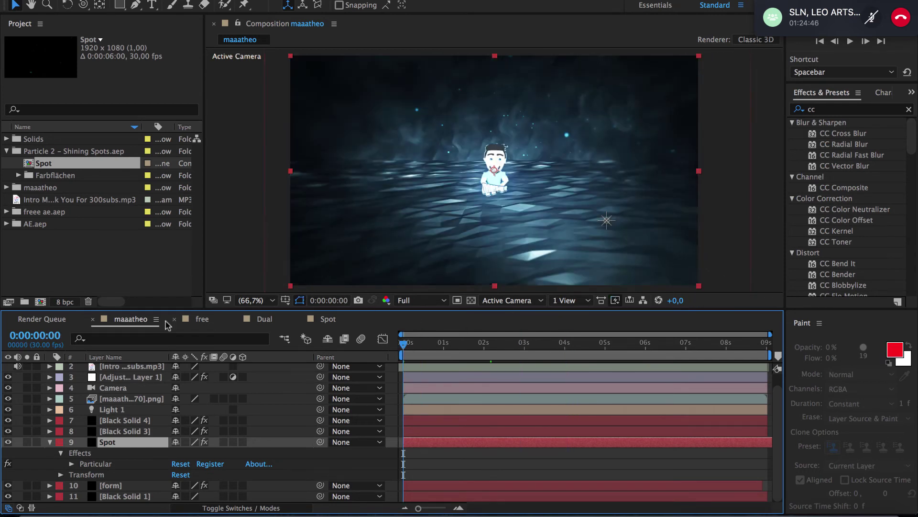
click(49, 441)
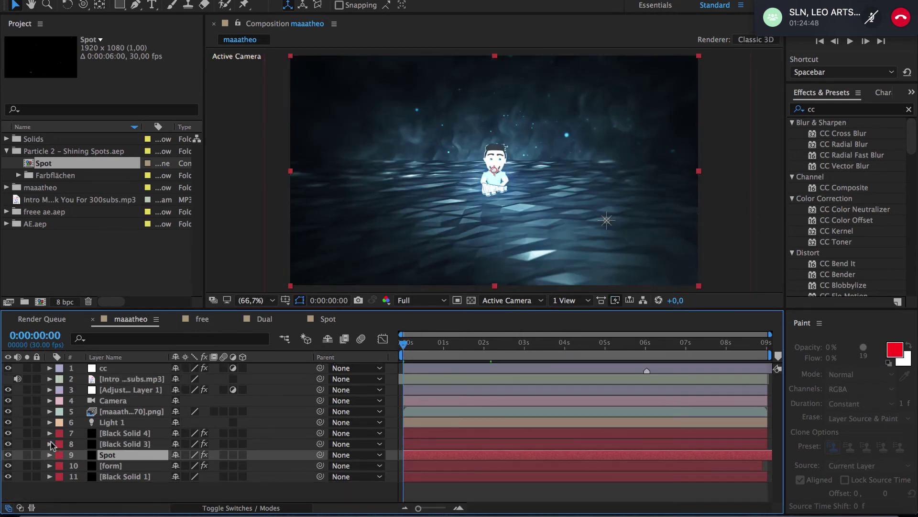
click(156, 489)
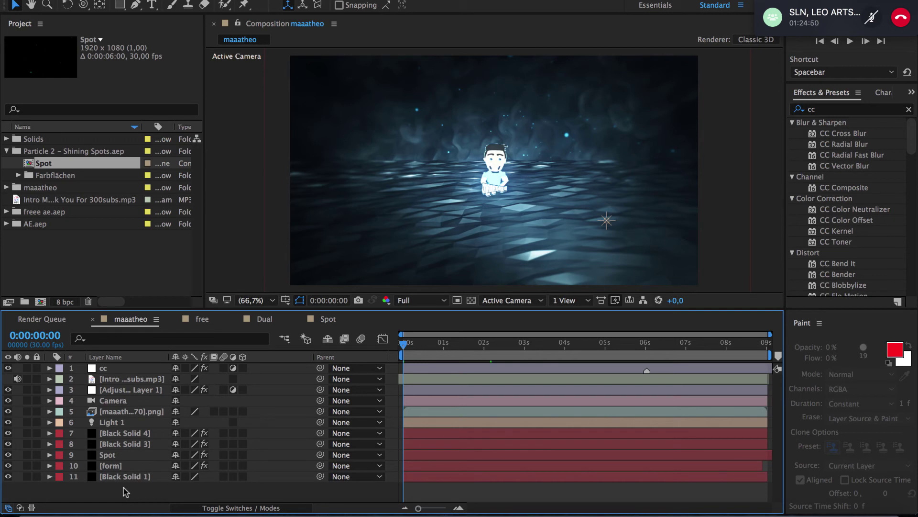
- Switch to the Dual composition, review its layers, and locate it in the project under AE.aep, we.aep and Your name.aep
click(212, 322)
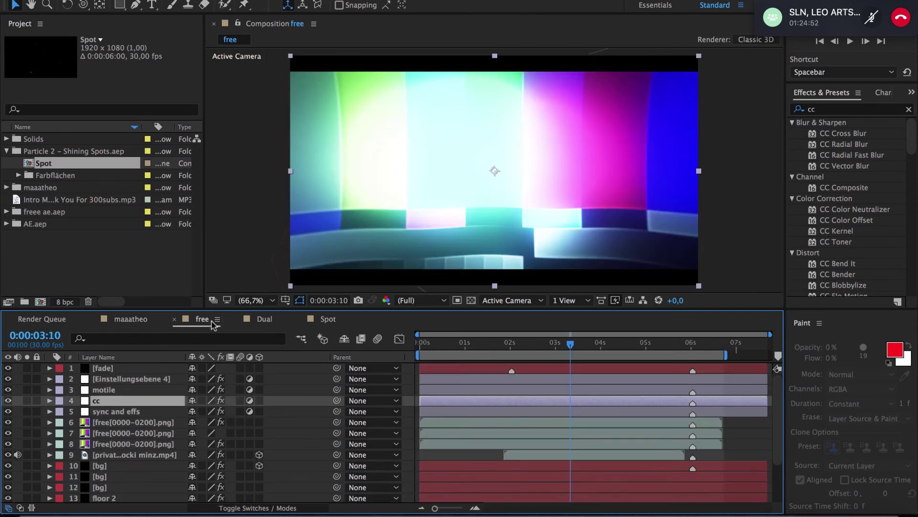
click(262, 321)
click(133, 368)
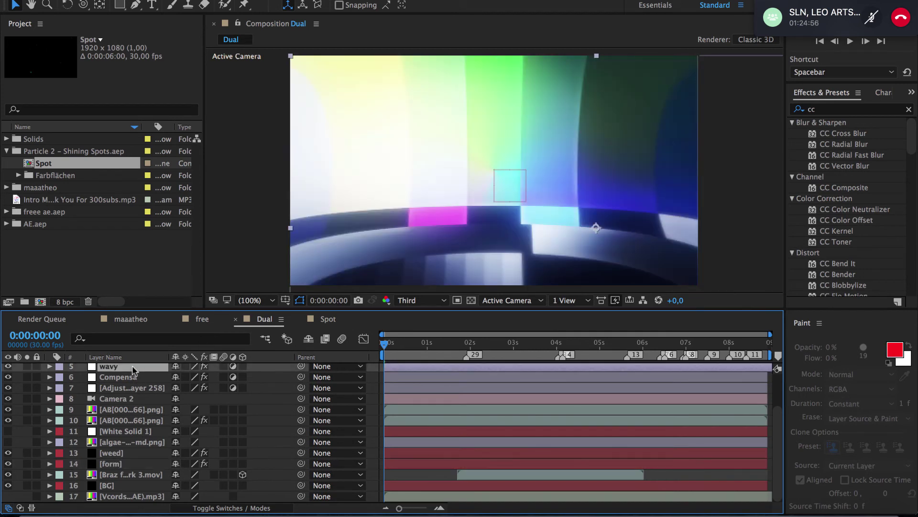
scroll(133, 370, up, 3)
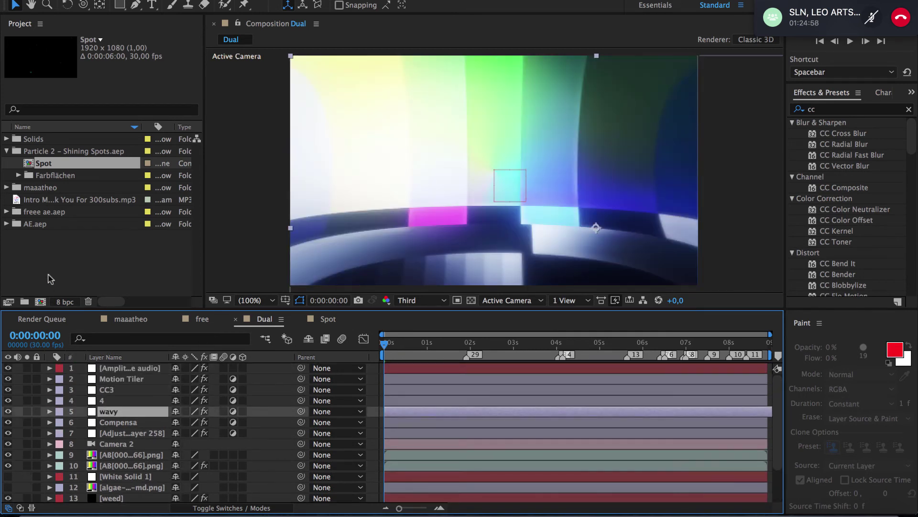
click(6, 224)
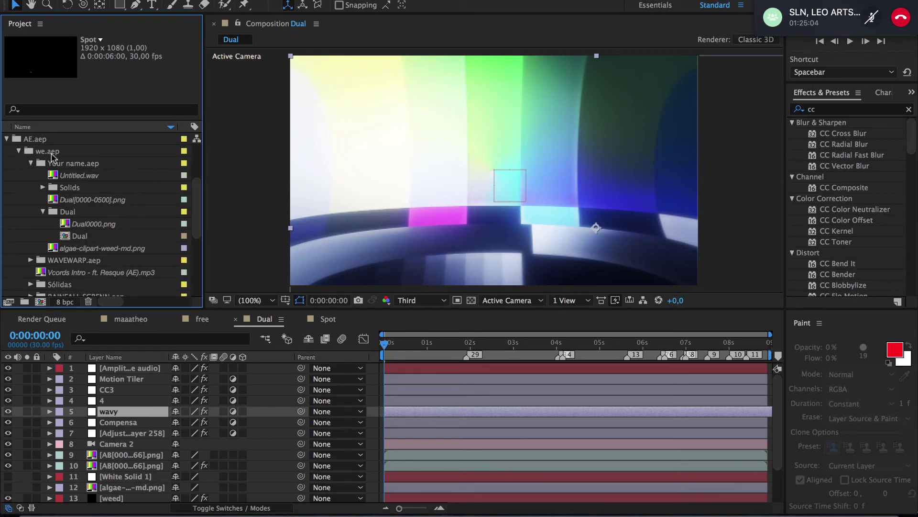
click(78, 237)
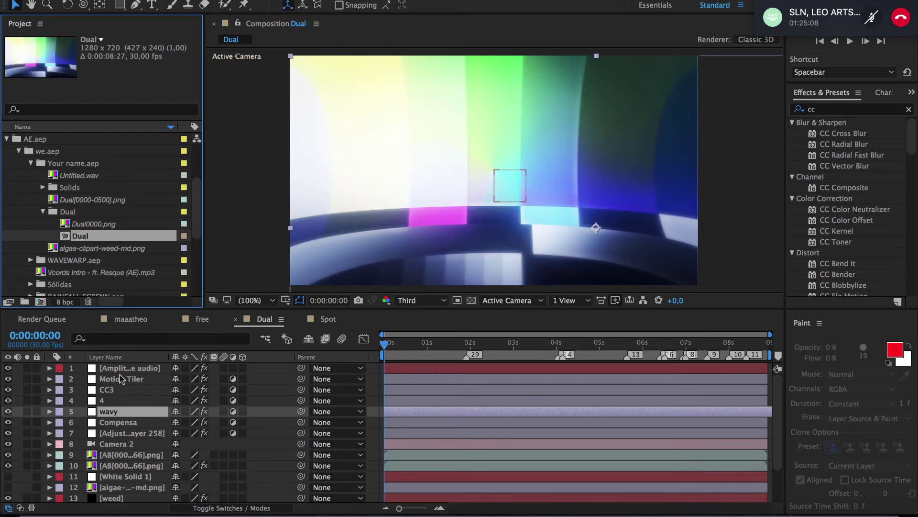
- Copy the wavy adjustment layer from Dual to the top of maaatheo and expand its properties
click(116, 414)
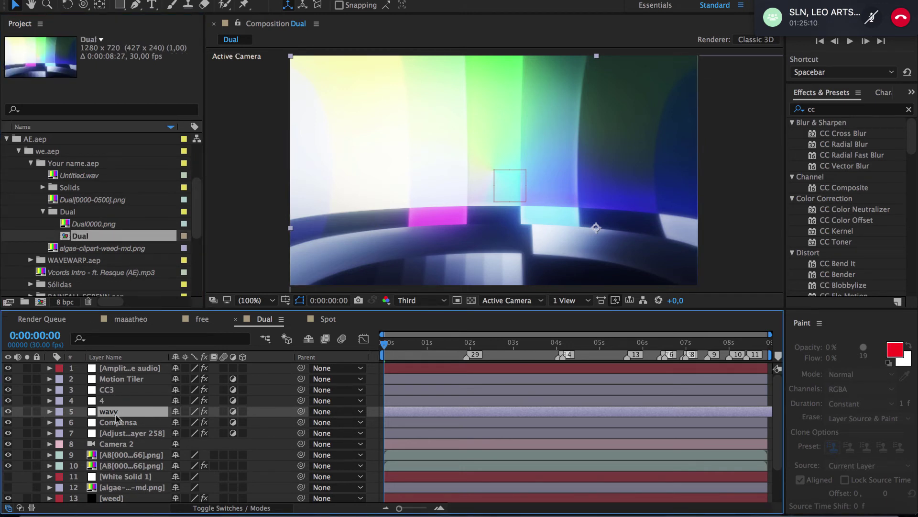
key(c)
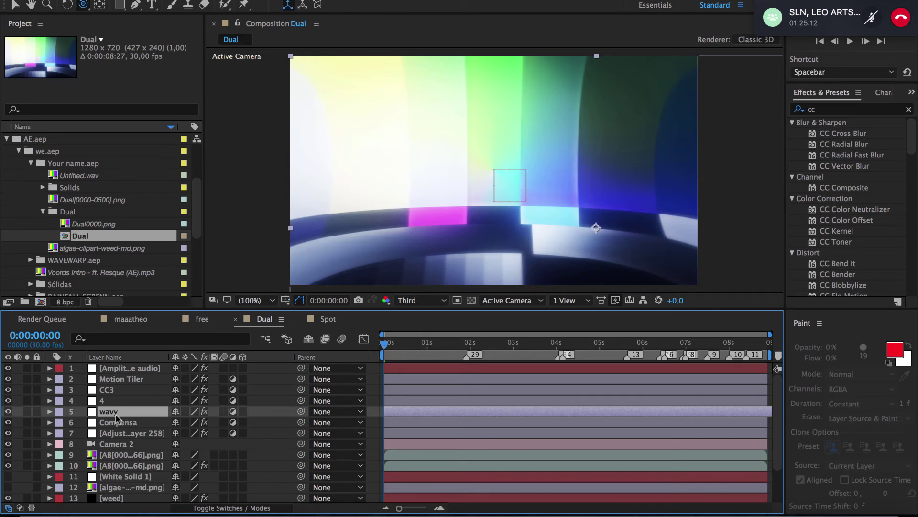
click(137, 321)
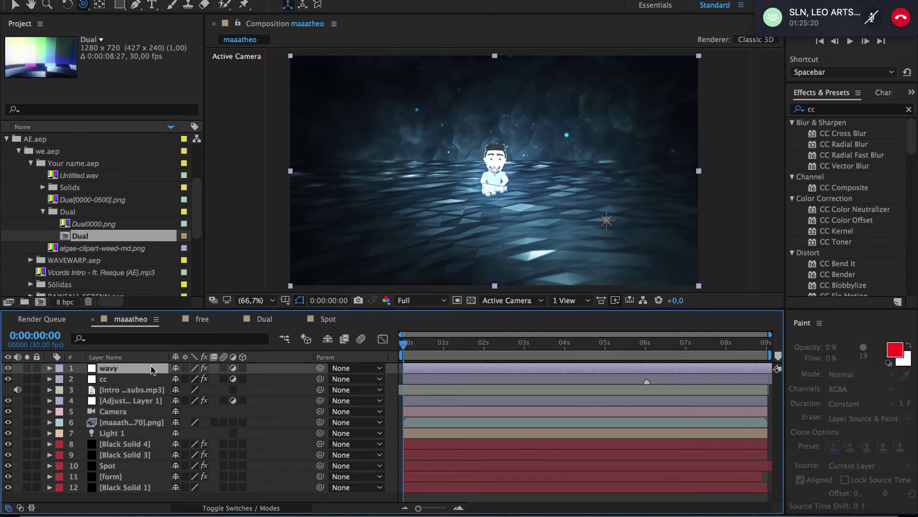
mouse_move(151, 368)
mouse_down()
mouse_move(158, 416)
mouse_move(154, 368)
mouse_up()
click(50, 368)
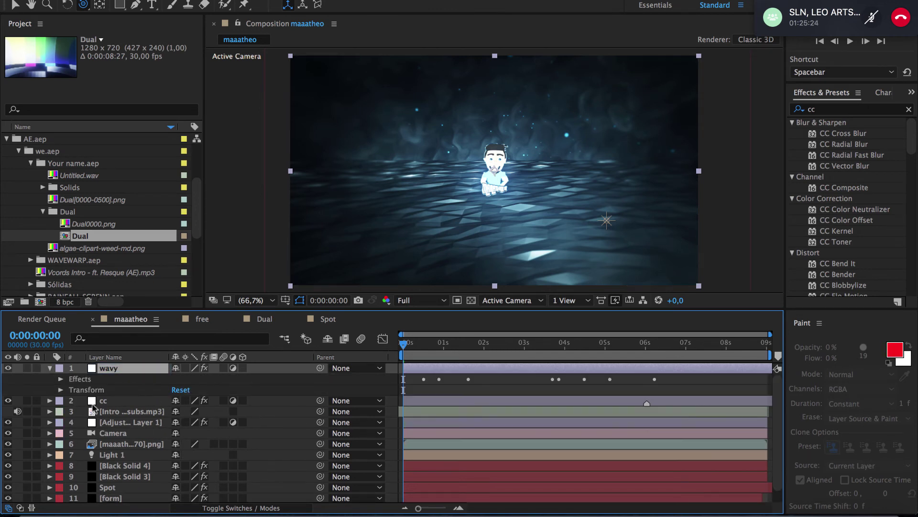
click(62, 379)
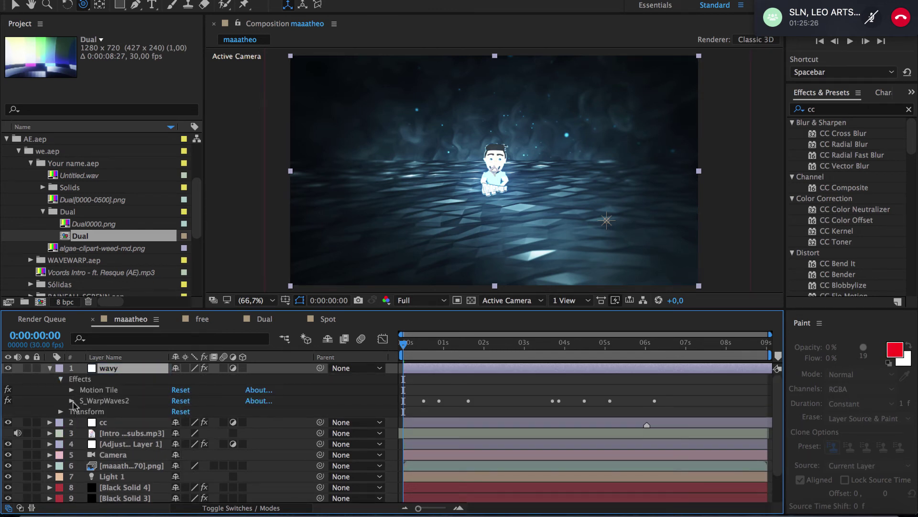
click(71, 401)
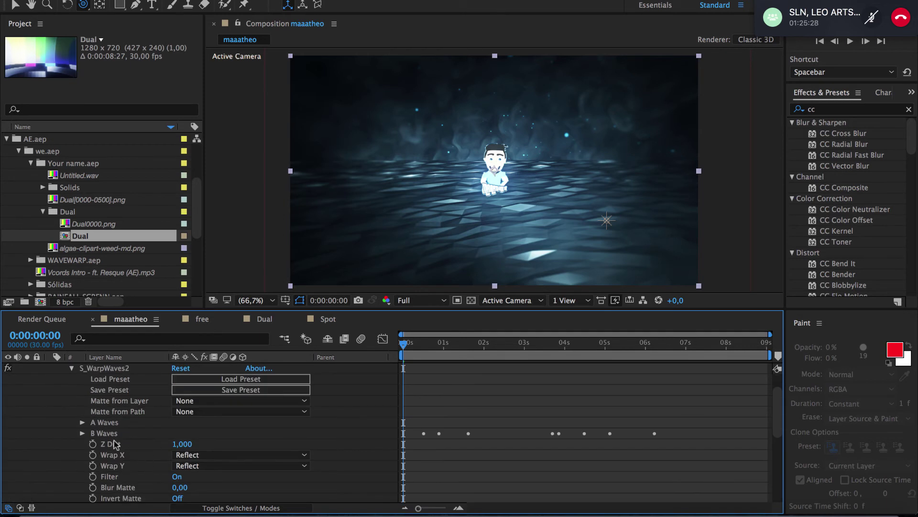
click(82, 433)
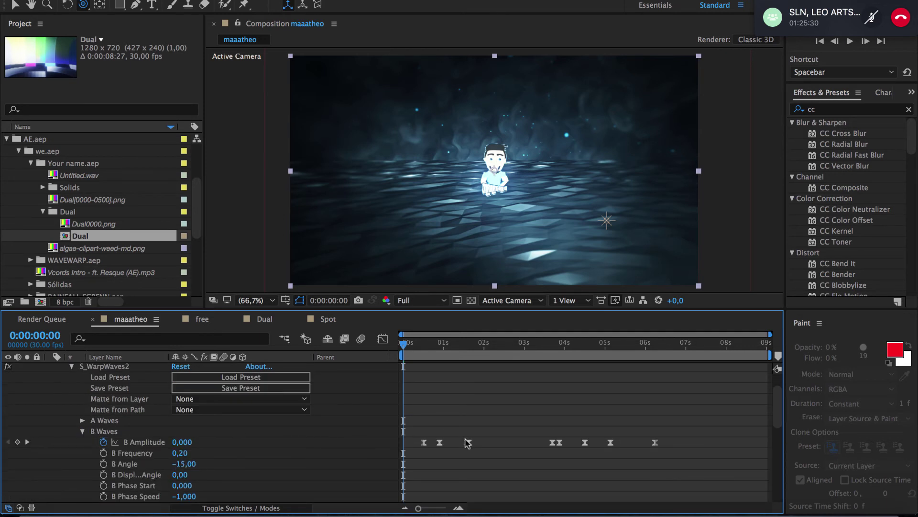
drag(423, 442, 403, 442)
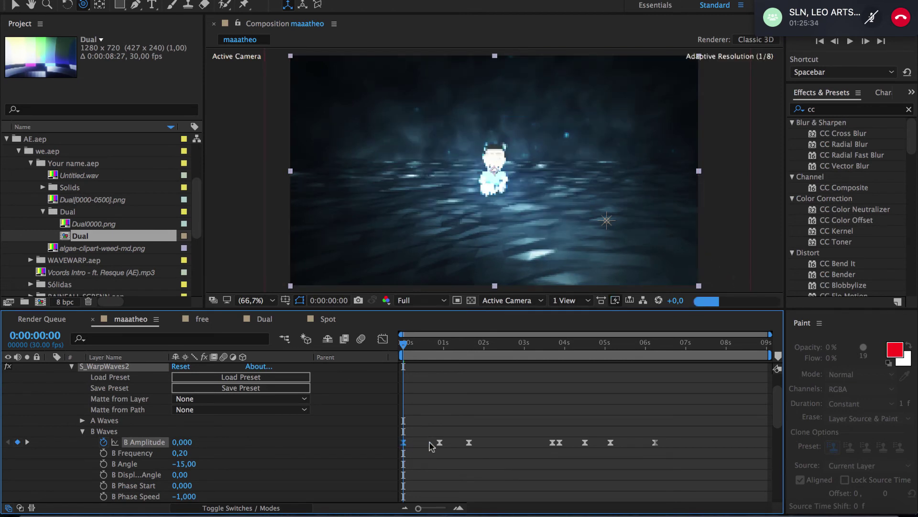
drag(523, 415, 663, 465)
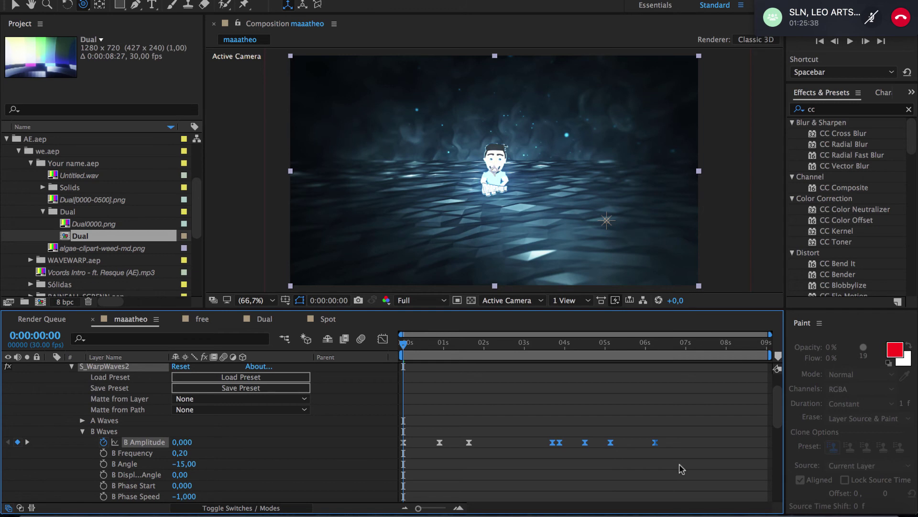
key(u)
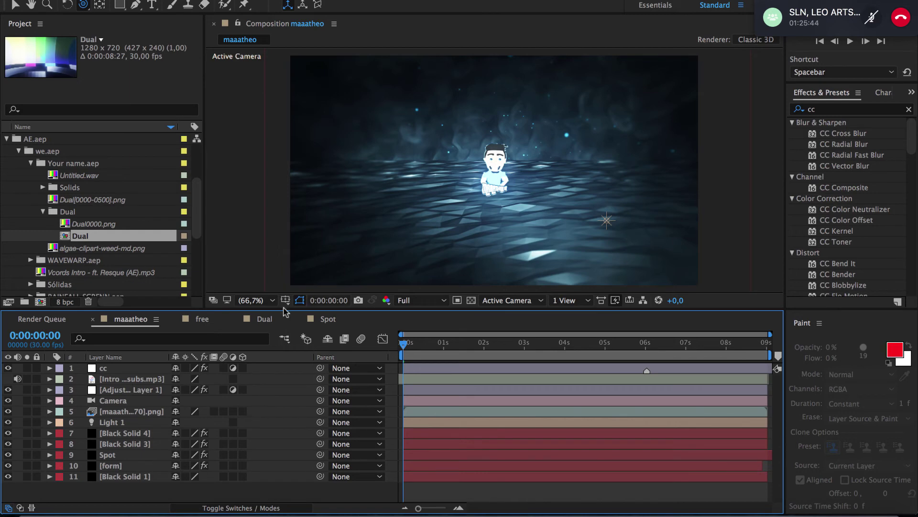
- Return to the Dual composition and copy its wavy adjustment layer to the top of maaatheo again
click(261, 319)
click(196, 319)
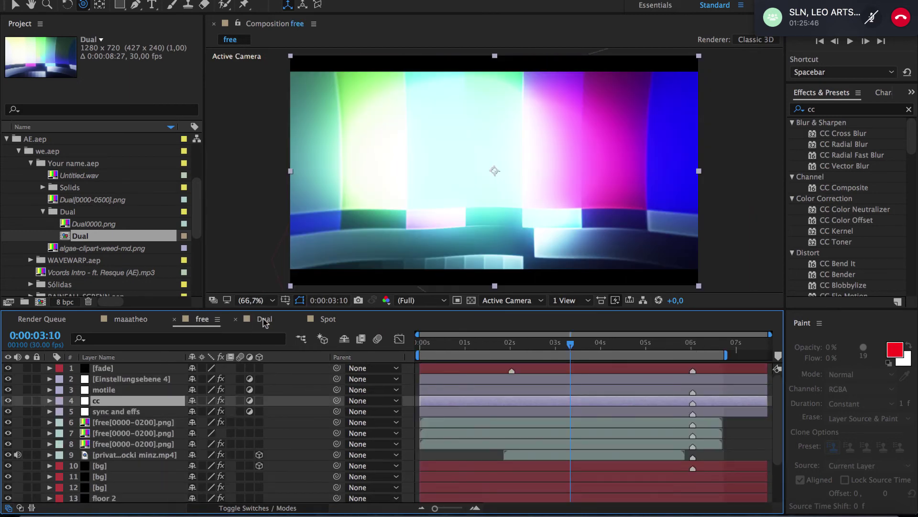
click(262, 319)
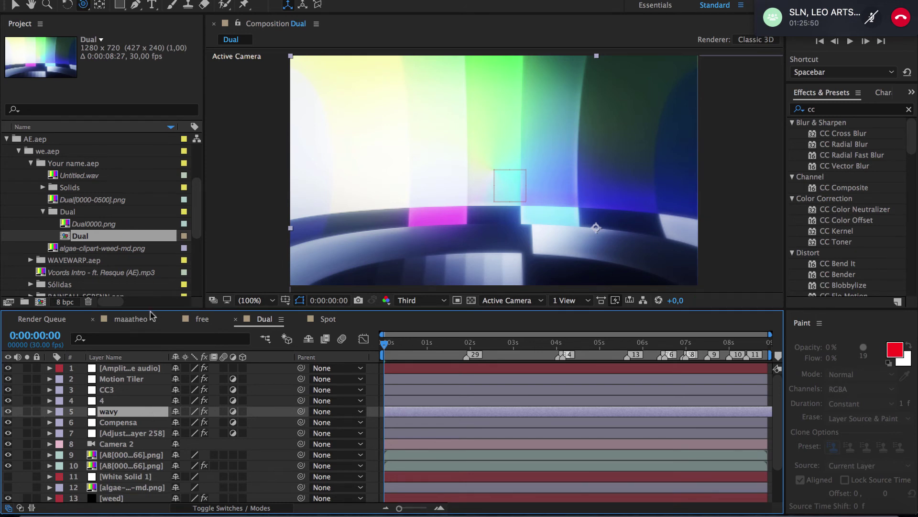
click(131, 319)
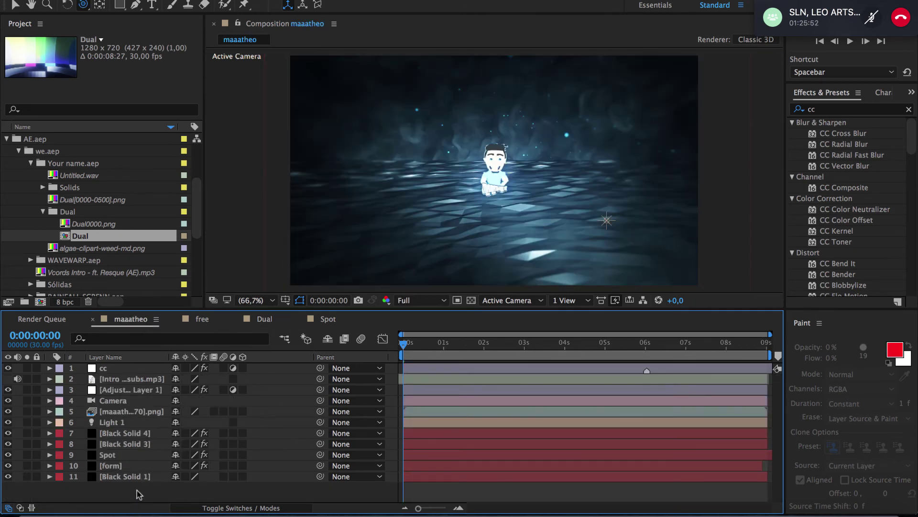
key(ctrl+v)
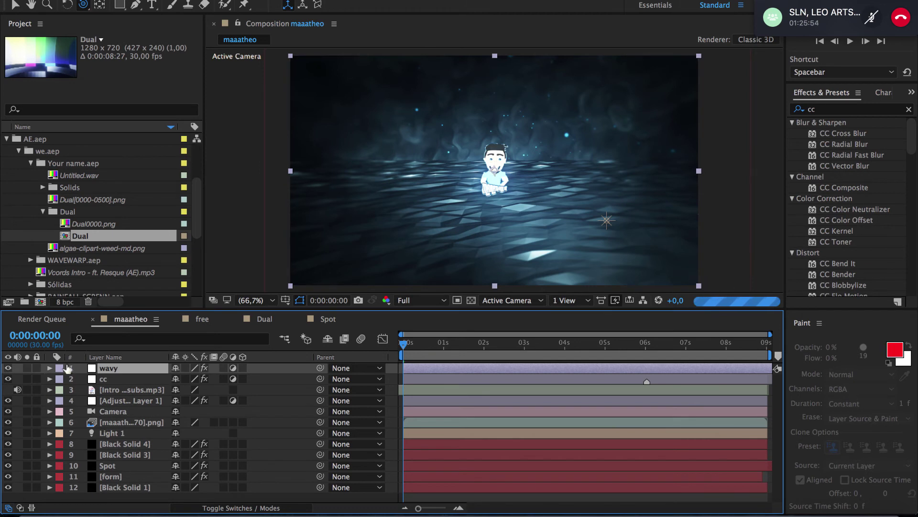
- Delete the last five B Amplitude keyframes of S_WarpWaves2 on the wavy layer
click(49, 367)
click(61, 379)
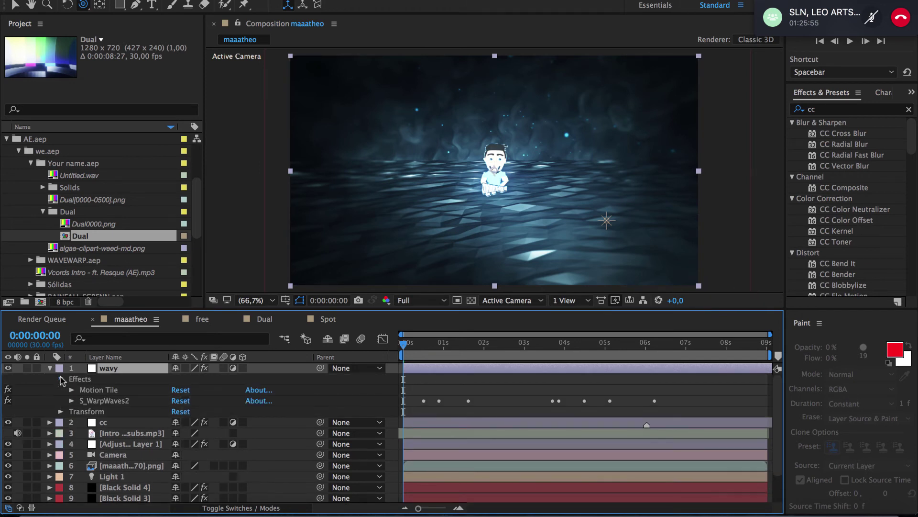
click(72, 401)
click(82, 434)
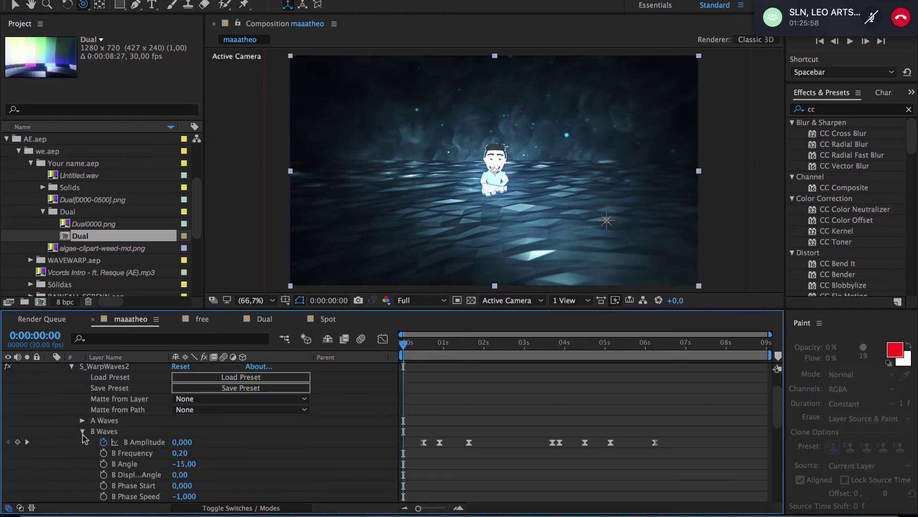
drag(541, 407, 697, 485)
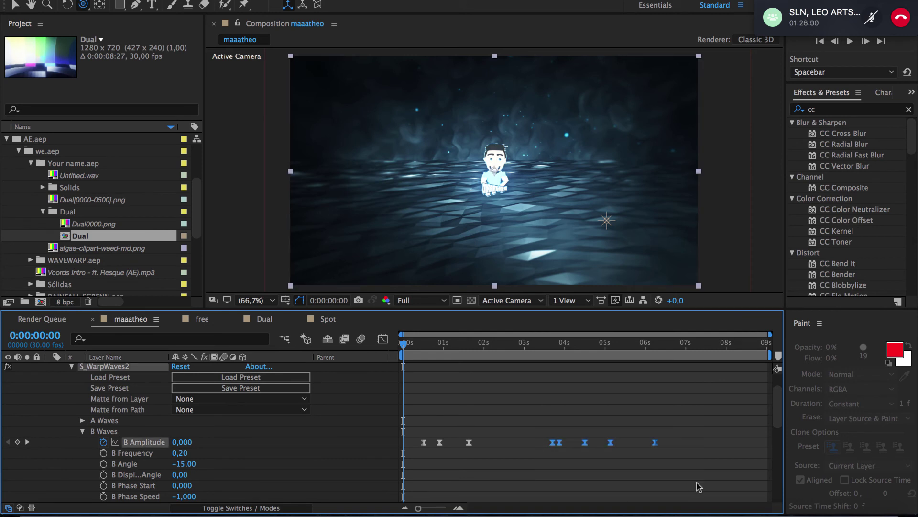
key(Delete)
- Move the wavy layer's first B Amplitude keyframe to 0:00:00:00 and the third slightly later, just before two seconds, and collapse the layer
drag(424, 443, 403, 442)
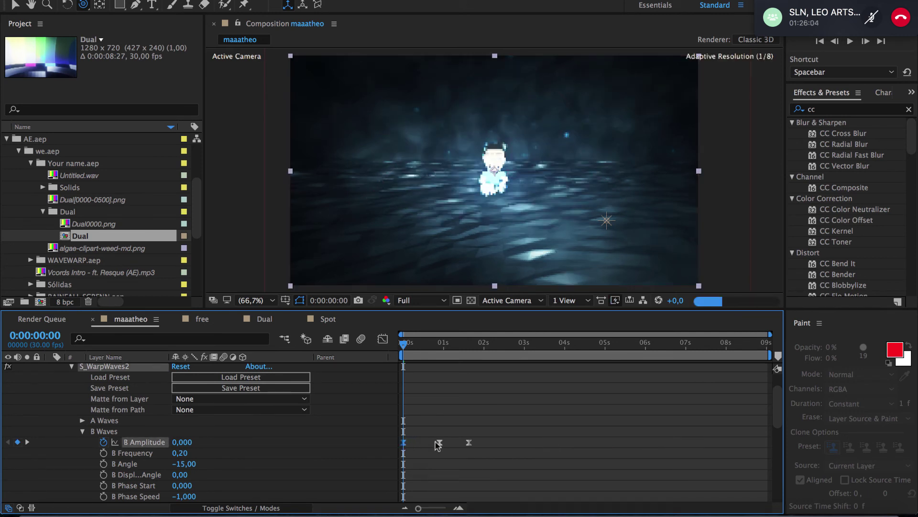
drag(422, 346, 458, 348)
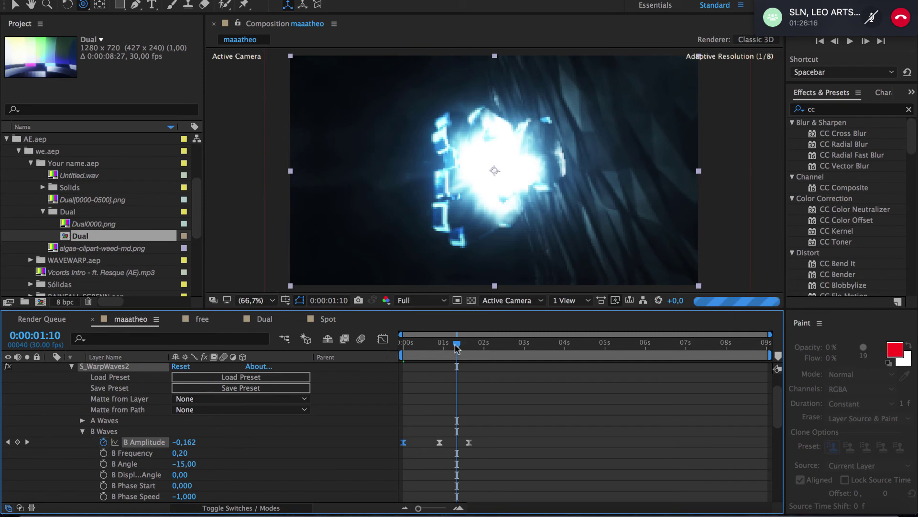
click(469, 442)
mouse_move(471, 445)
mouse_down()
mouse_move(457, 449)
mouse_move(475, 449)
mouse_up()
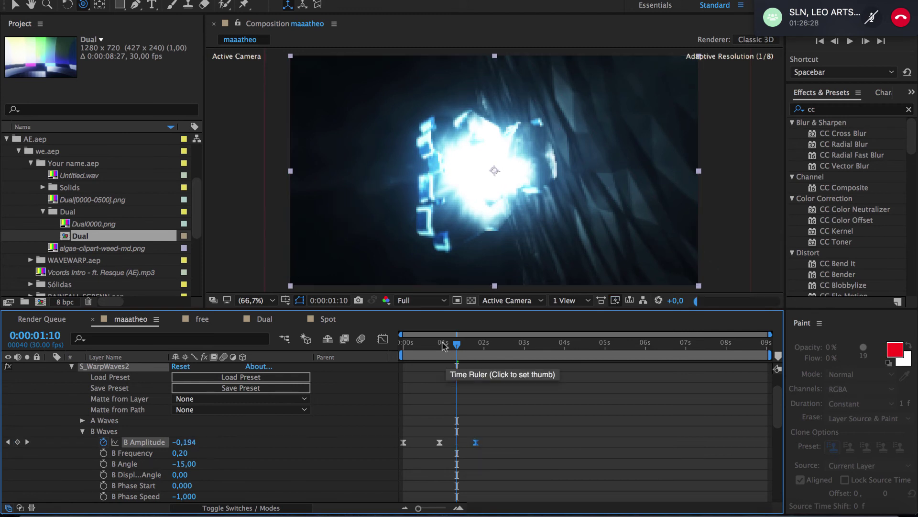
drag(442, 345, 395, 347)
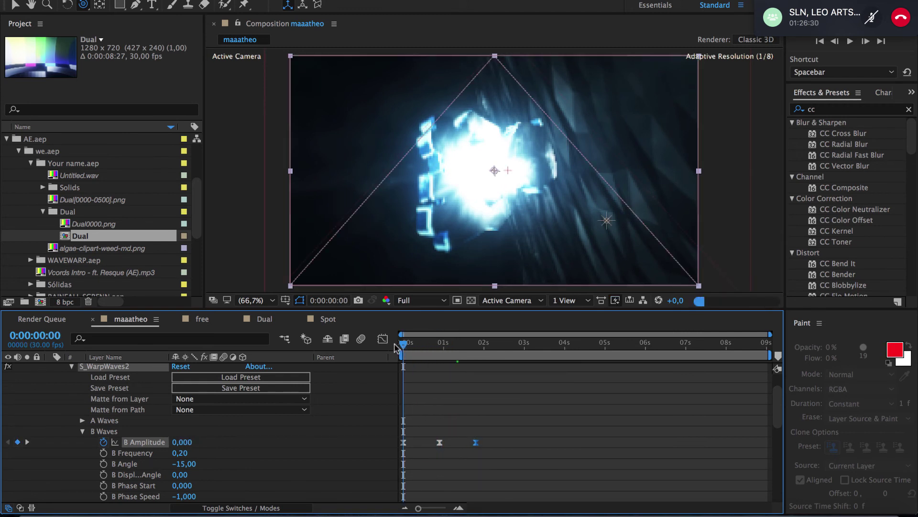
scroll(238, 432, up, 3)
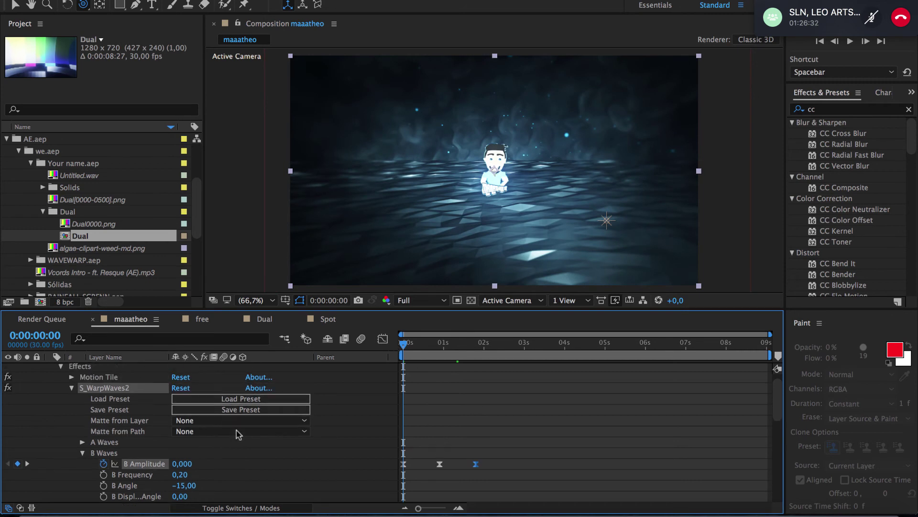
click(48, 368)
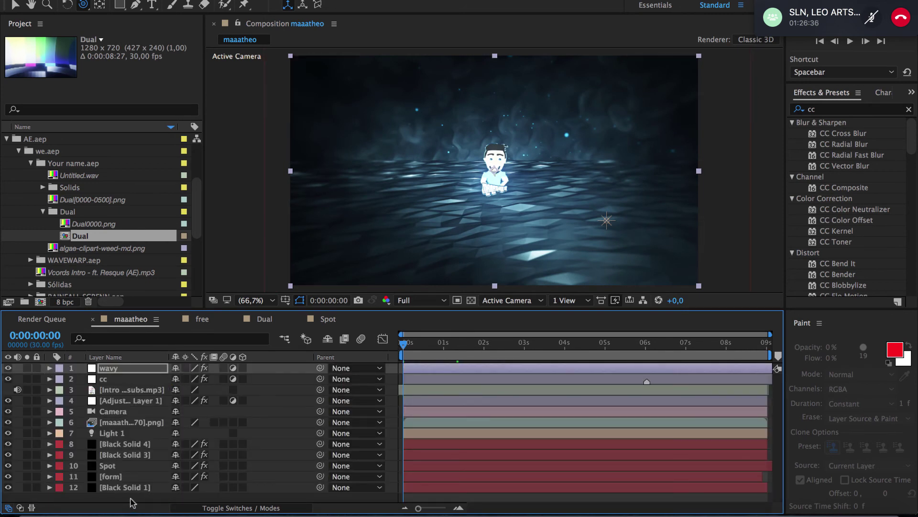
- Create a black 1920 x 1080 px solid named Black Solid 5 at the top of maaatheo
right_click(133, 502)
mouse_move(206, 396)
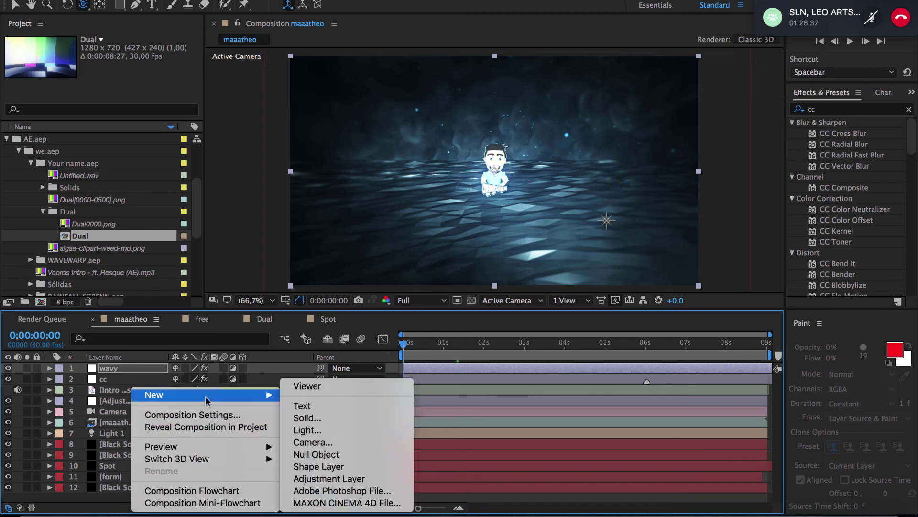
click(314, 418)
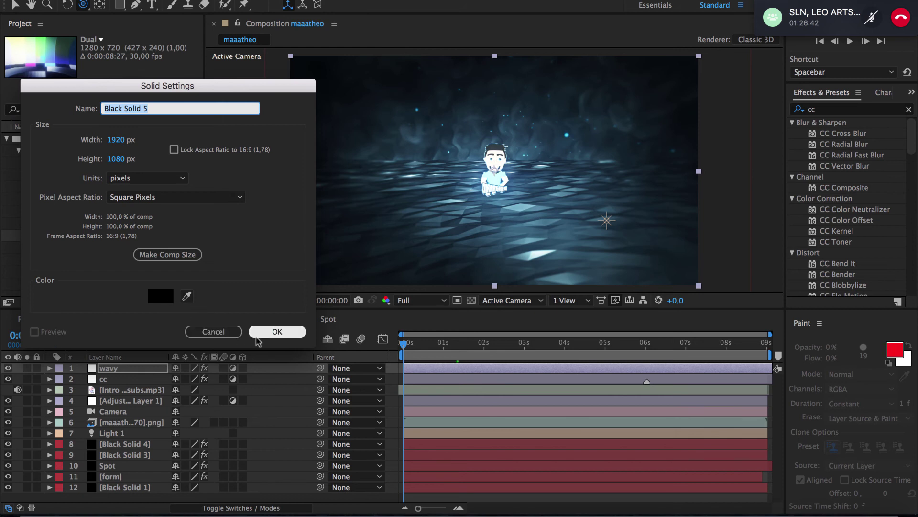
click(277, 332)
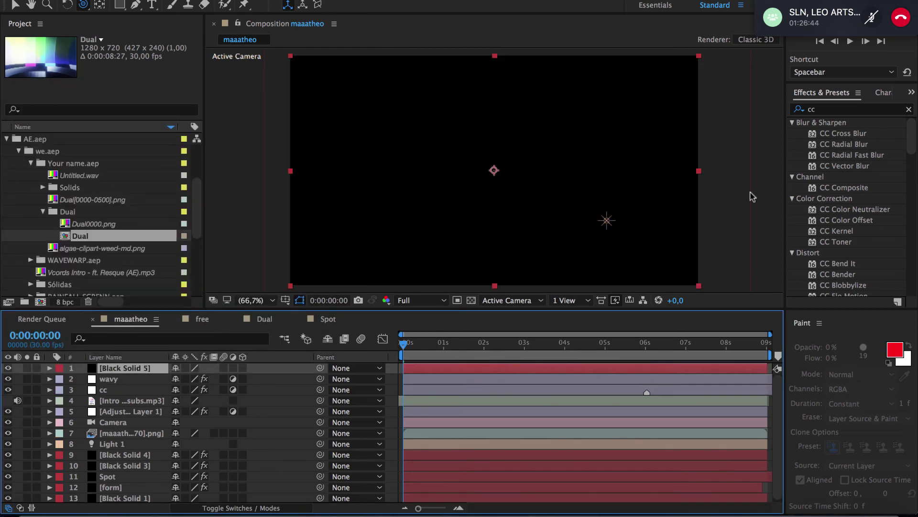
- Search the effects for cc jaws and apply CC Jaws to Black Solid 5
click(864, 110)
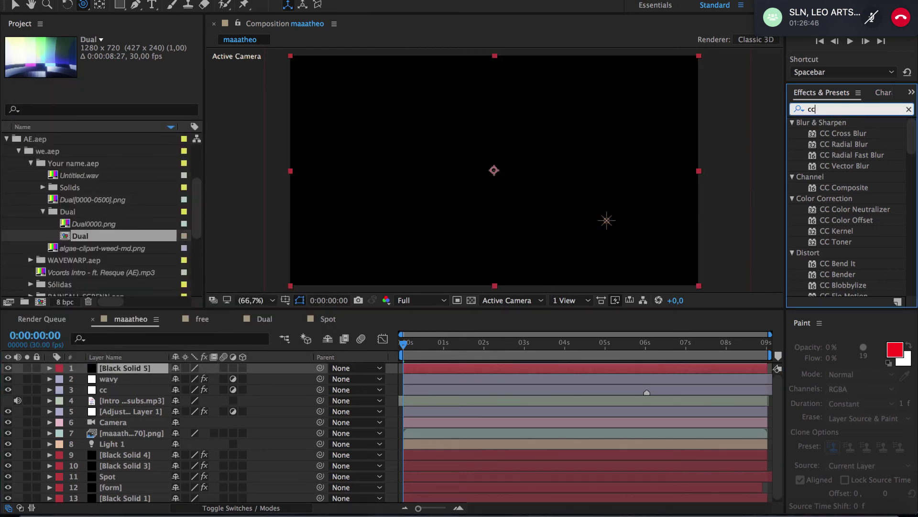
key(BackSpace)
key(BackSpace)
text(xc)
key(BackSpace)
key(BackSpace)
text(c)
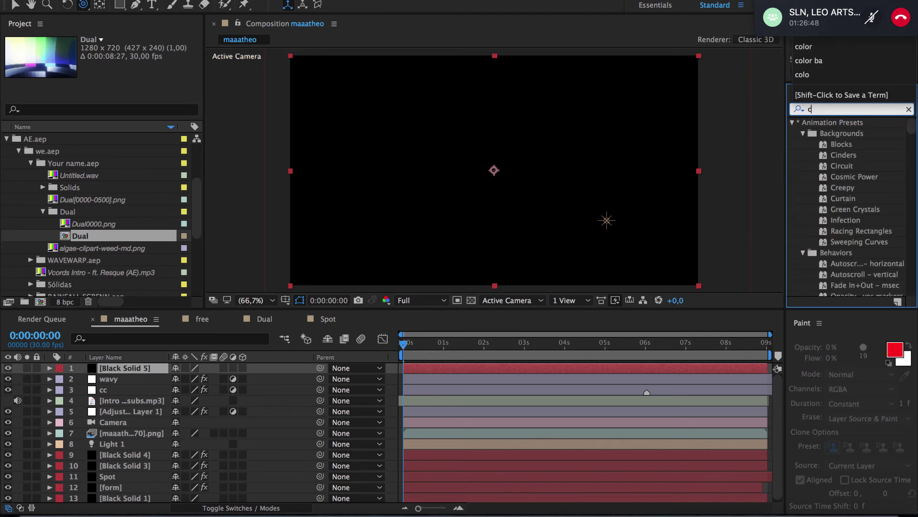
text(c jaws)
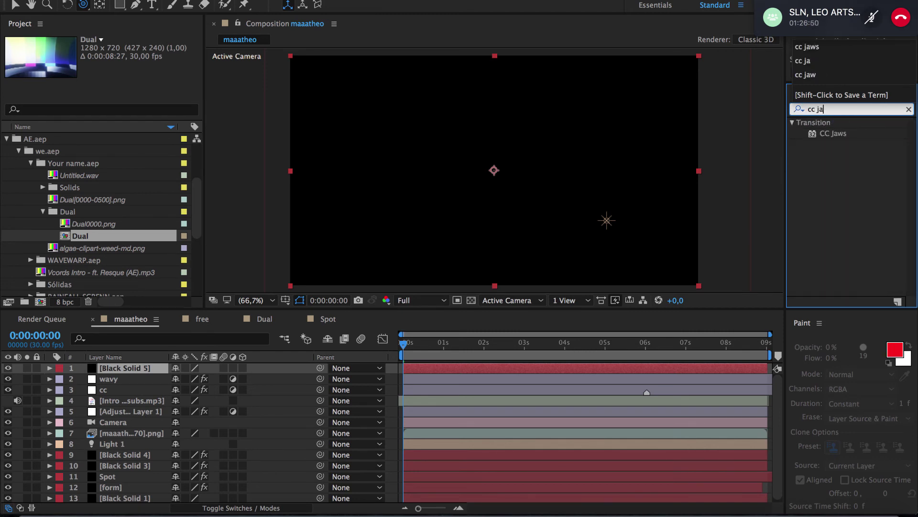
double_click(833, 134)
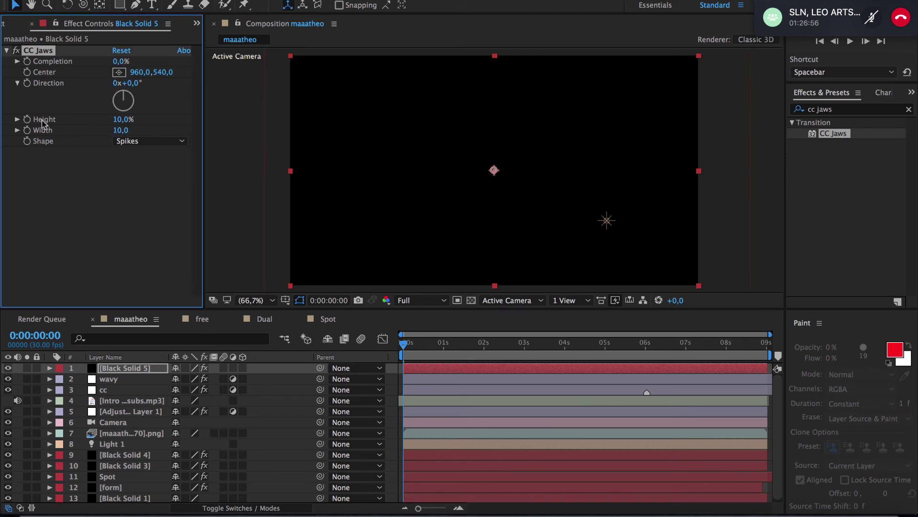
- Set the CC Jaws Height to 0% and keyframe Completion from 0% at the start to 80% at 0:00:00:29
drag(117, 120, 16, 120)
click(444, 347)
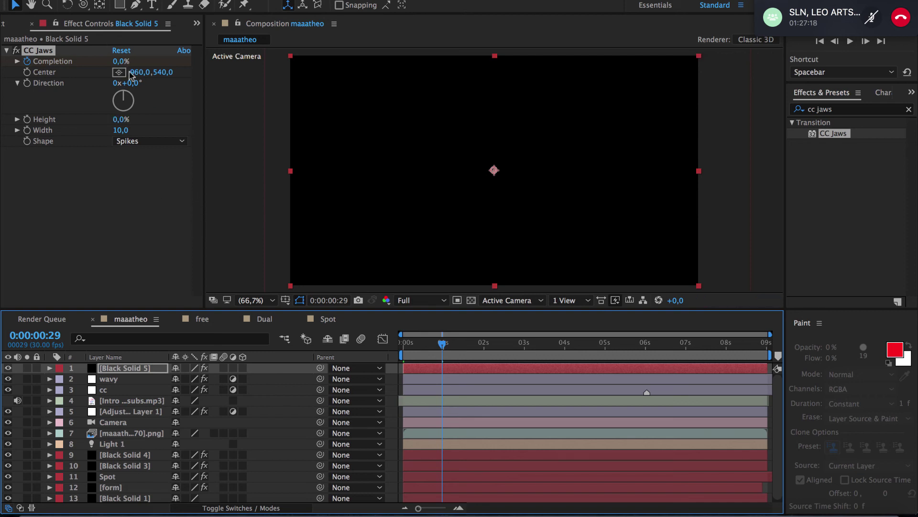
drag(121, 61, 174, 63)
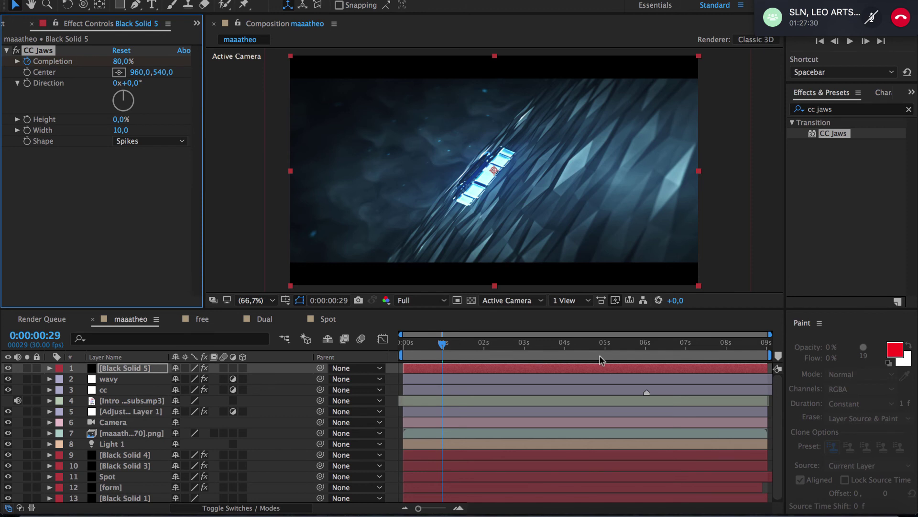
- Add a CC Jaws Completion keyframe holding 80% at 0:00:08:10 on Black Solid 5
click(739, 344)
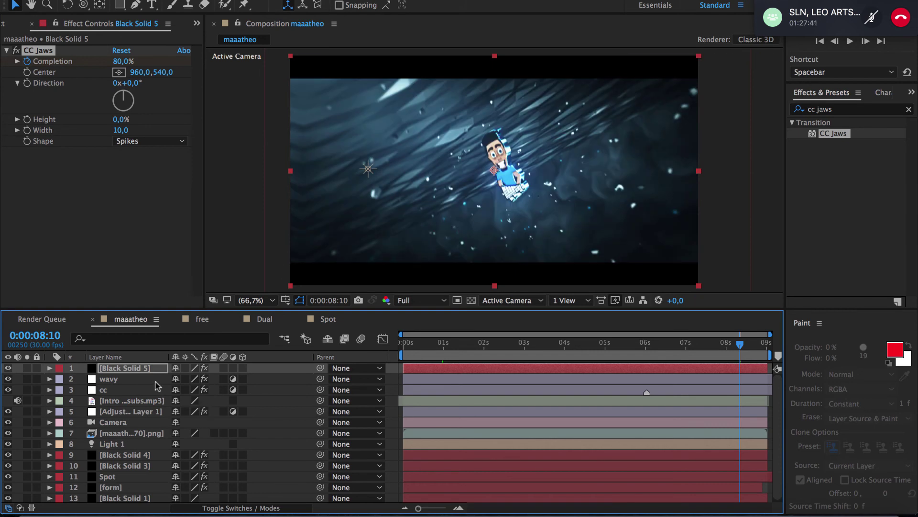
click(50, 368)
click(60, 379)
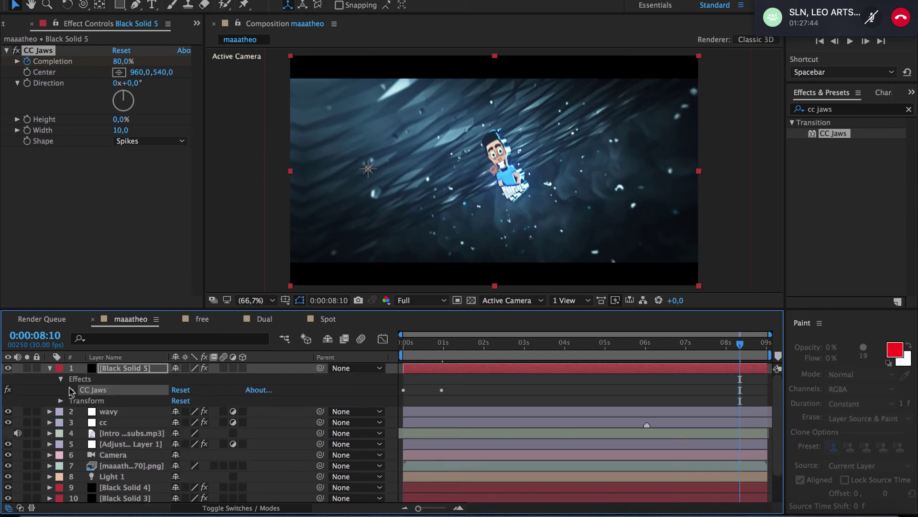
click(71, 390)
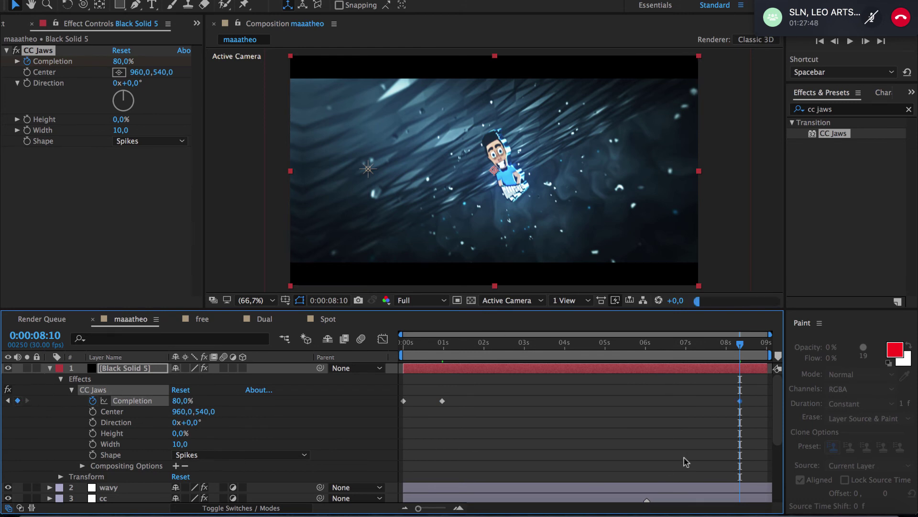
- Keyframe the CC Jaws Completion to 0% at 0:00:09:00 and check the frame at 0:00:08:11
drag(757, 345, 767, 344)
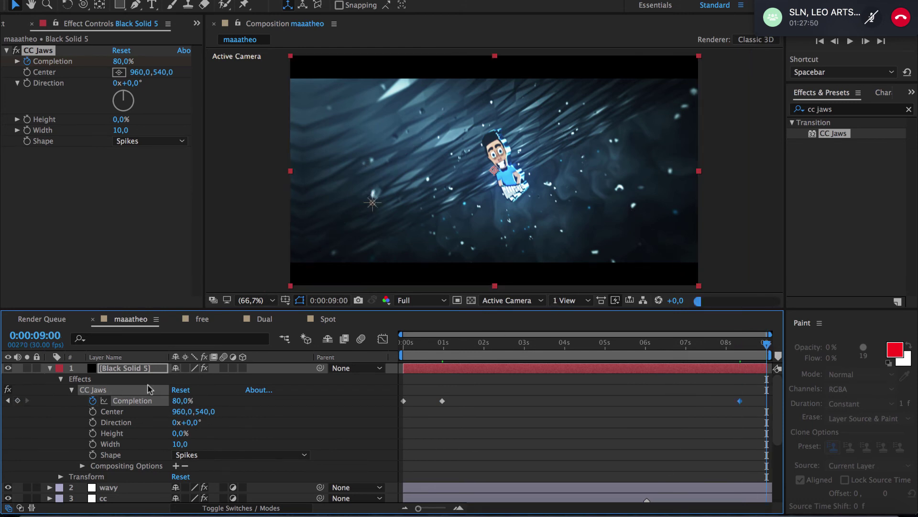
click(183, 400)
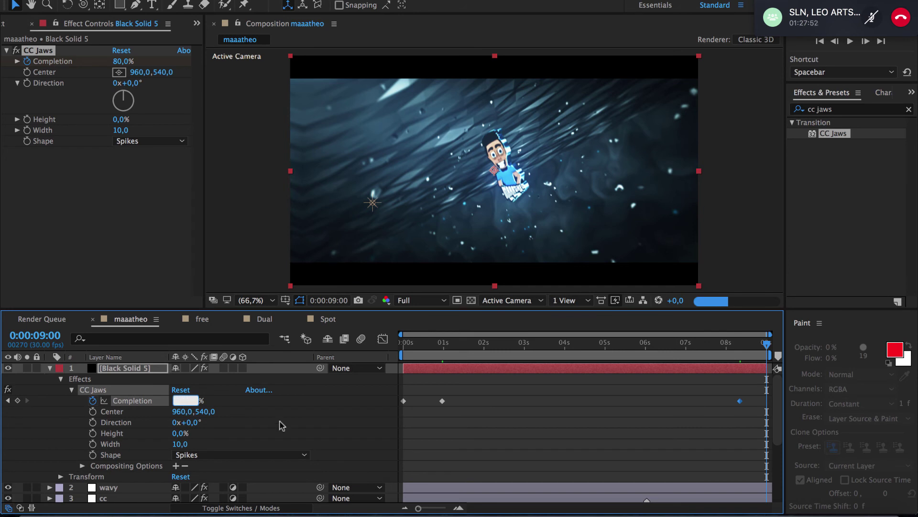
text(0)
key(Return)
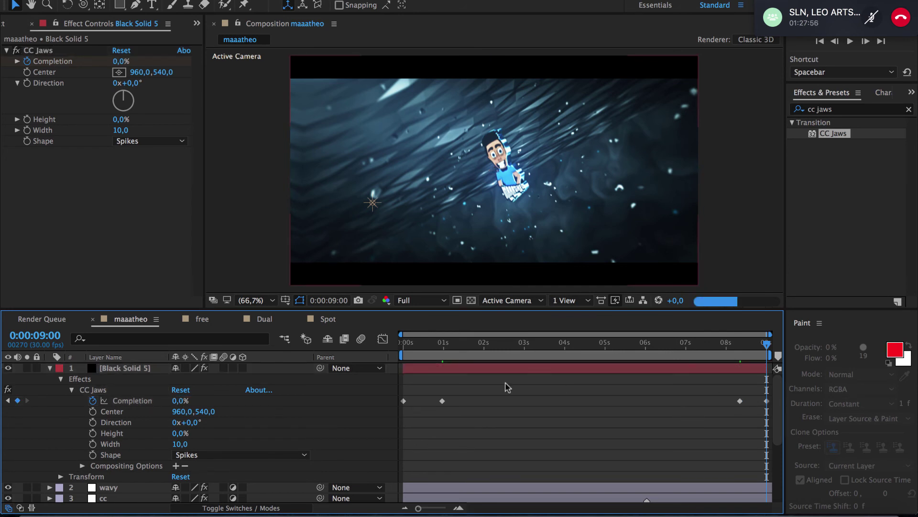
click(742, 342)
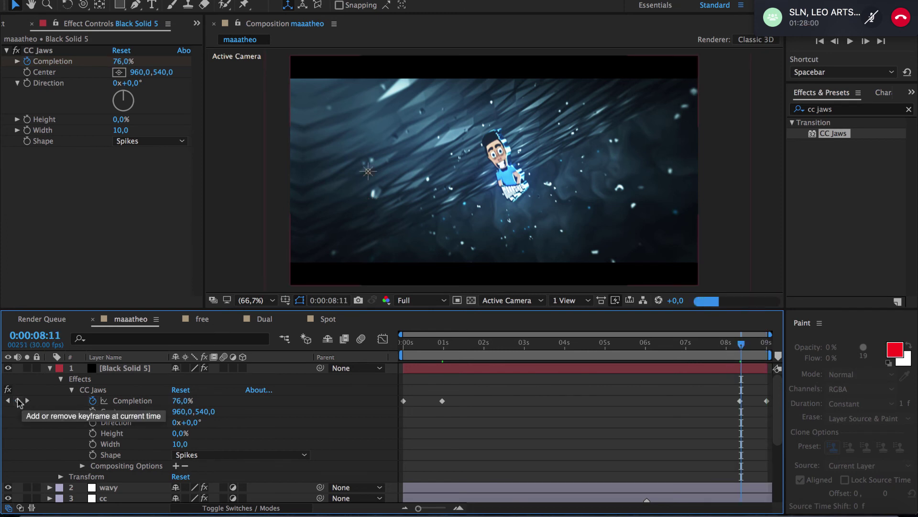
- Check the letterbox bars at 0:00:09:00 and 0:00:05:03, and collapse the properties of Black Solid 5
click(768, 342)
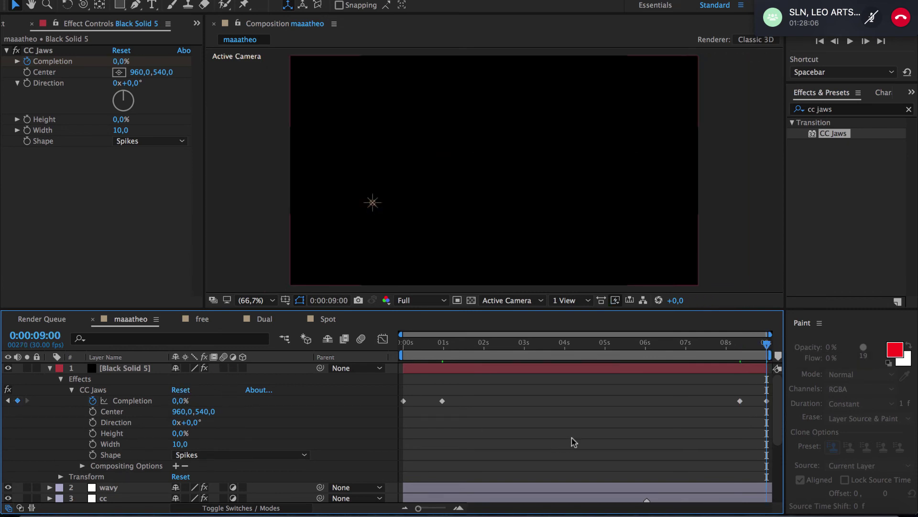
drag(620, 343, 609, 345)
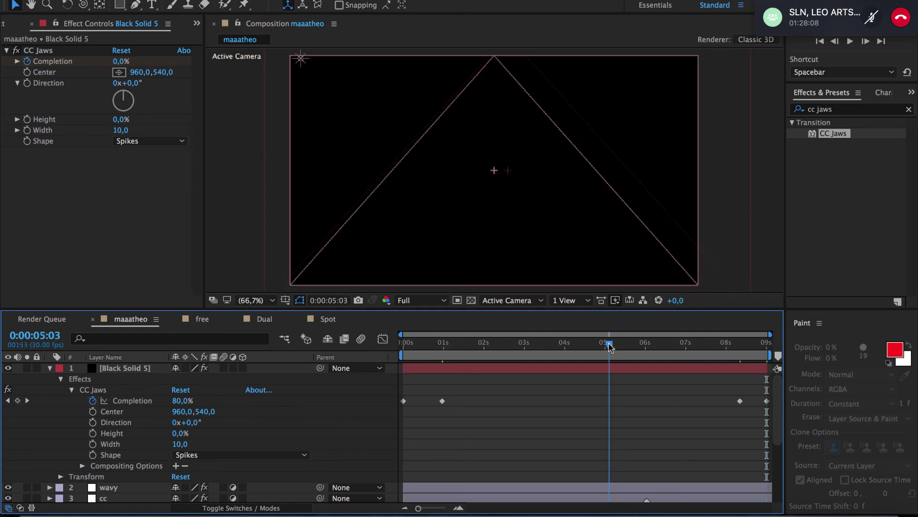
click(49, 368)
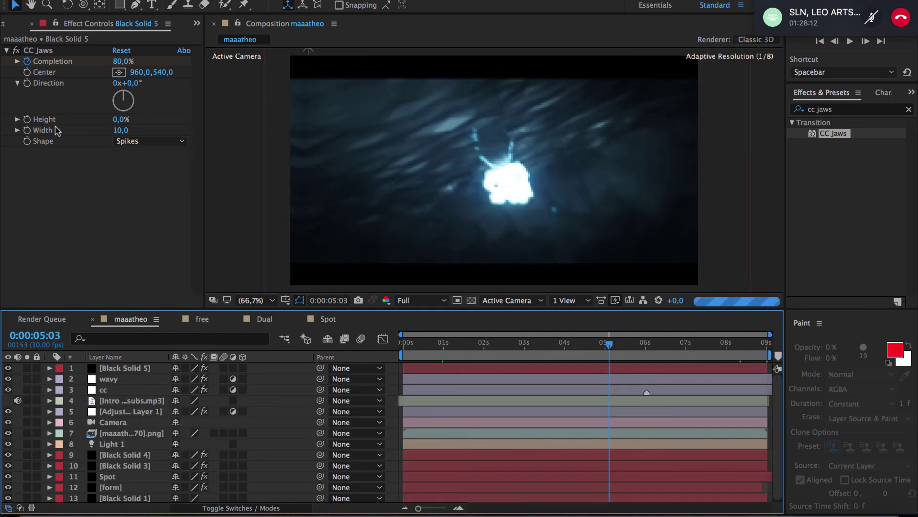
- Add a second copy of the maaatheo[0000-0270].png sequence to the maaatheo composition, between the existing sequence layer and Light 1
click(31, 24)
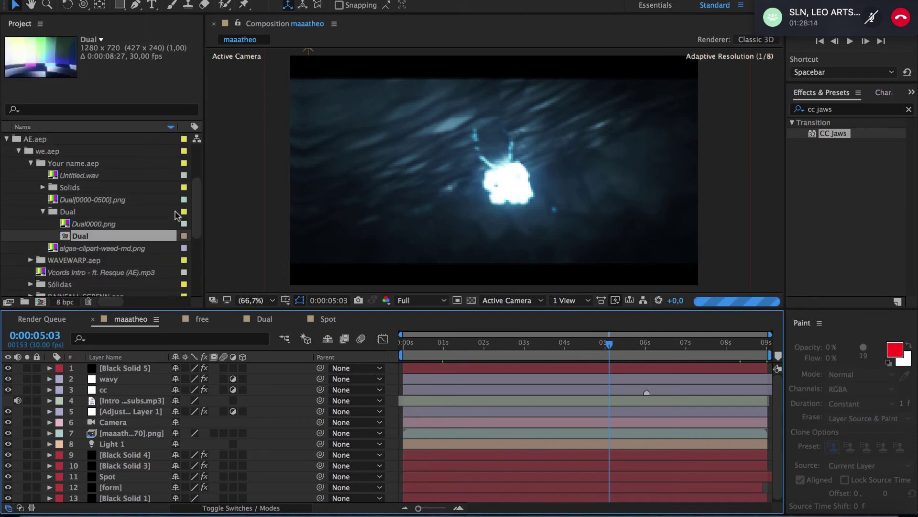
click(6, 223)
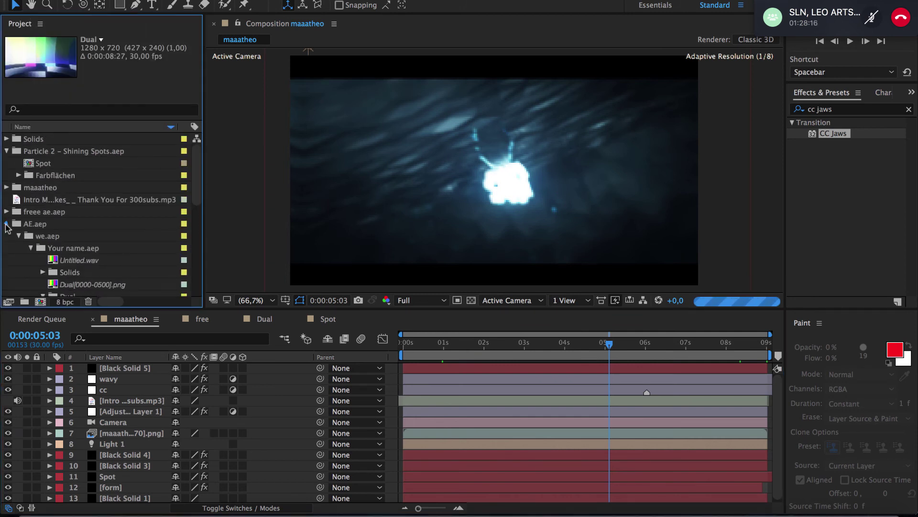
click(7, 188)
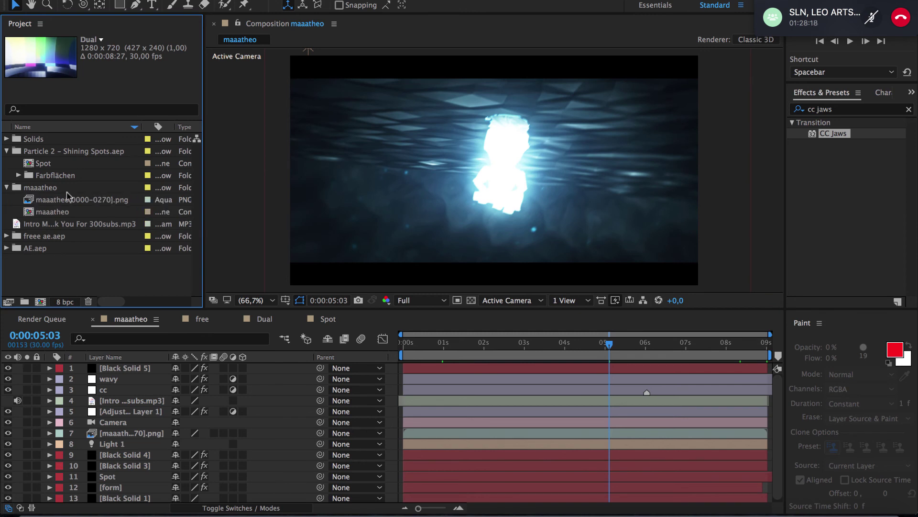
click(66, 201)
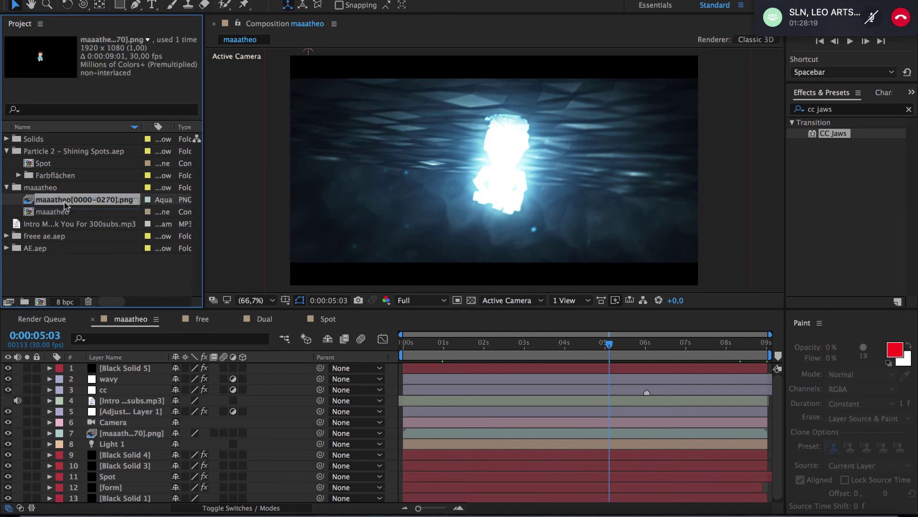
click(39, 189)
click(63, 198)
shift+click(67, 211)
drag(67, 211, 142, 444)
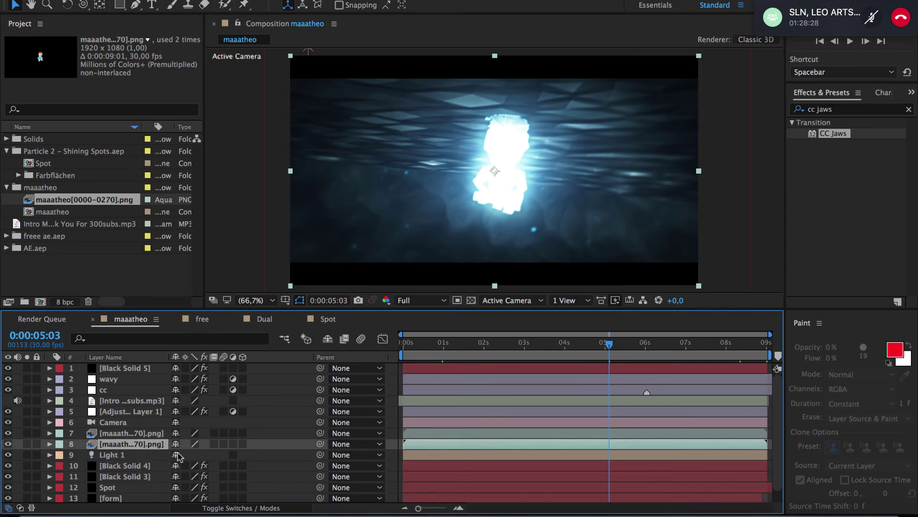
- Search the effects for shine and apply Trapcode Shine to the new maaatheo sequence layer
drag(863, 110, 743, 108)
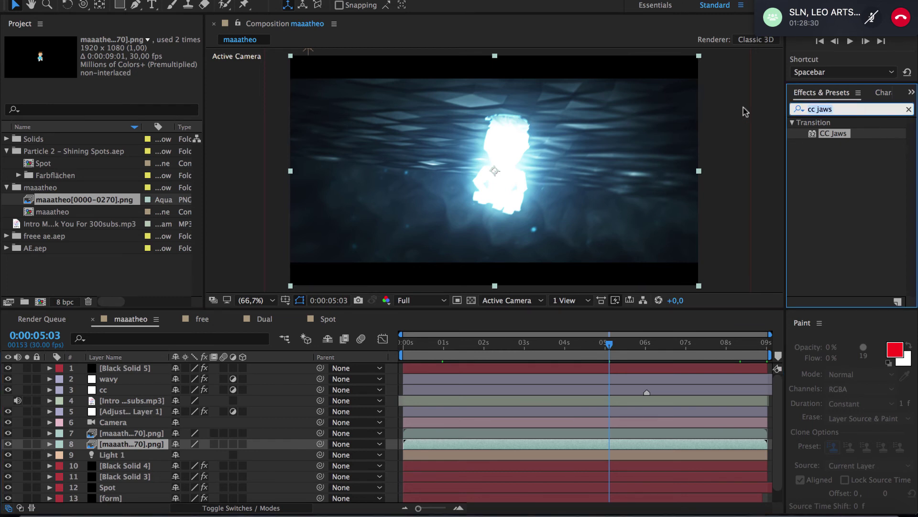
key(BackSpace)
text(shine)
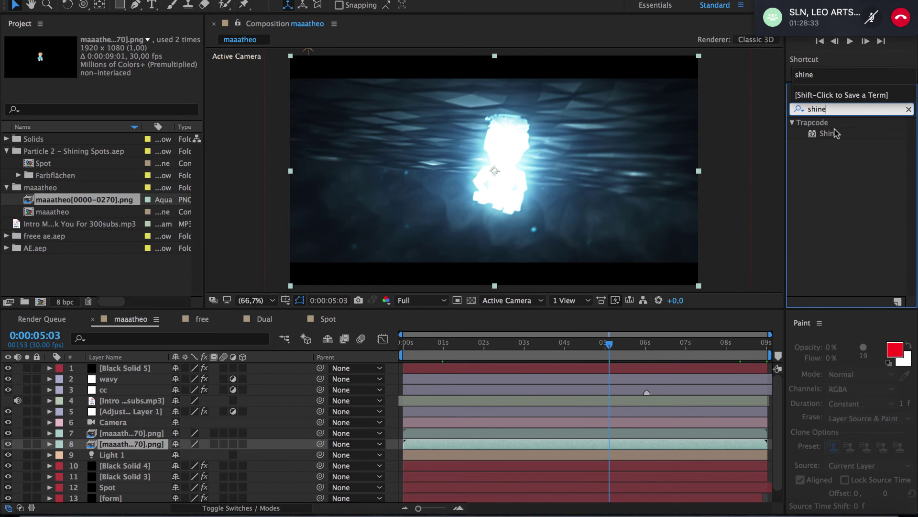
double_click(830, 133)
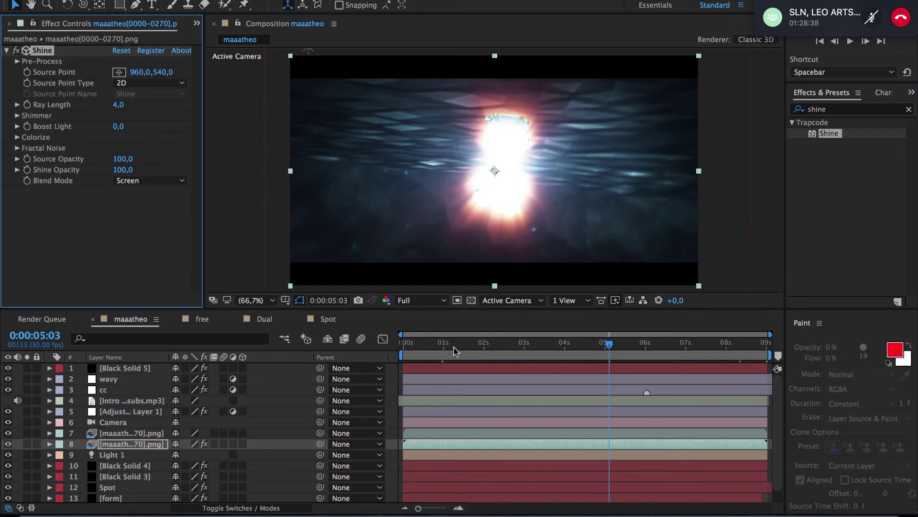
- Go to 0:00:00:00, hide Black Solid 5, and set Shine's Colorize option to One Color
drag(453, 346, 368, 341)
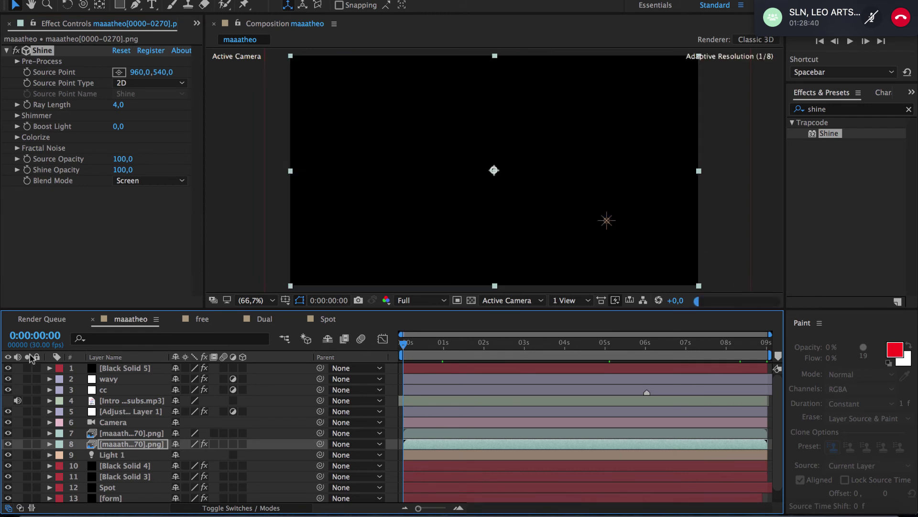
click(7, 368)
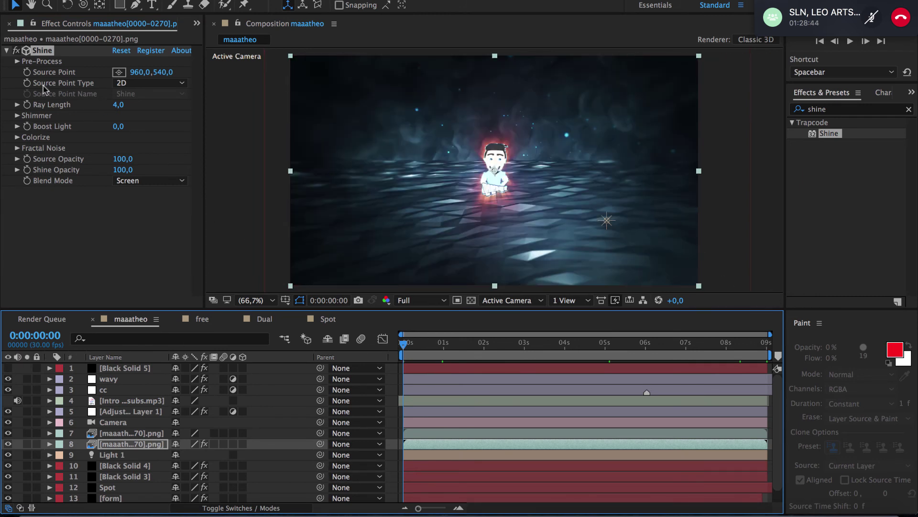
click(16, 137)
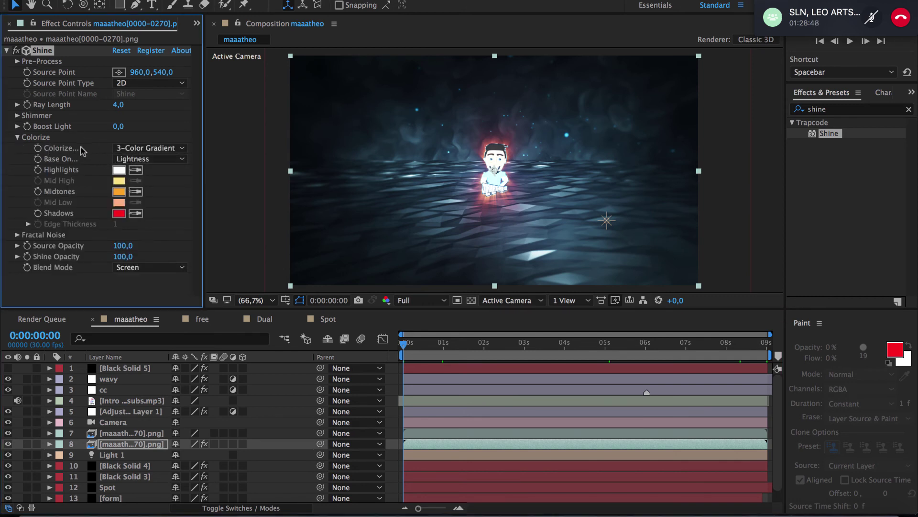
click(156, 148)
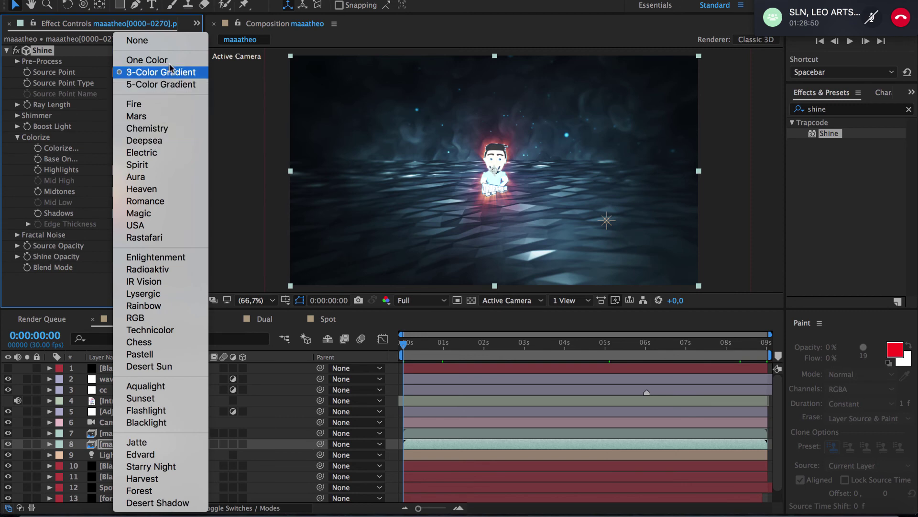
click(146, 60)
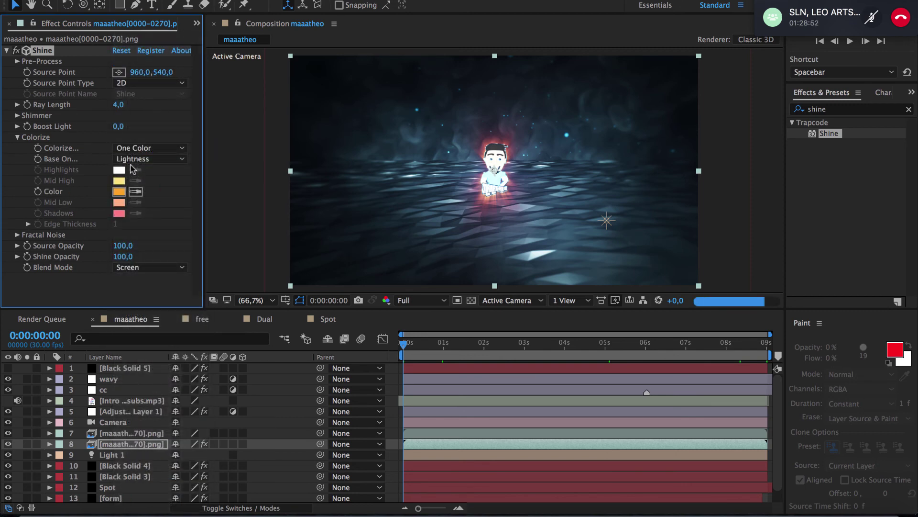
- Set the Shine color to the blue 005FFF
click(120, 192)
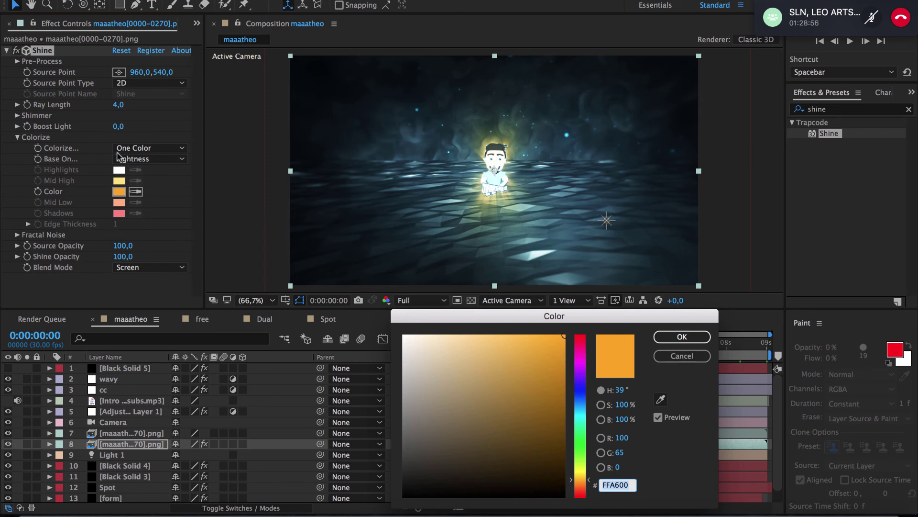
drag(582, 376, 588, 405)
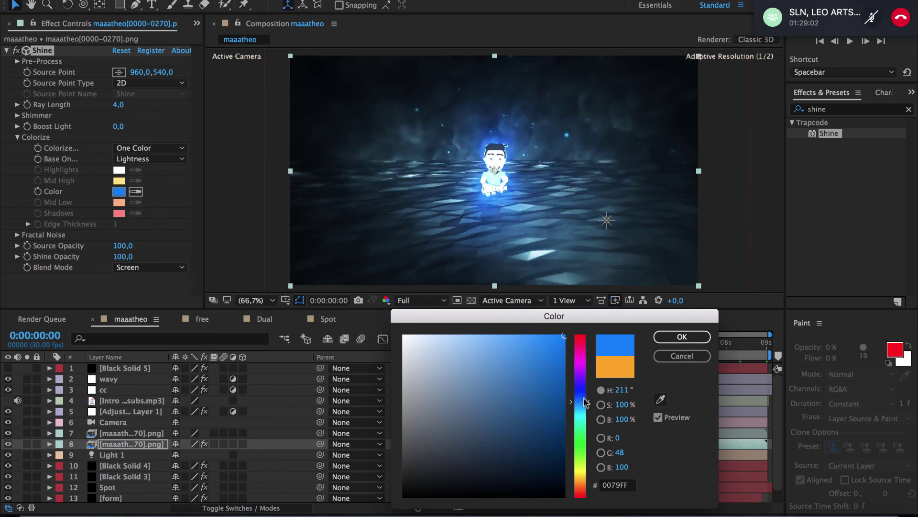
drag(583, 401, 583, 398)
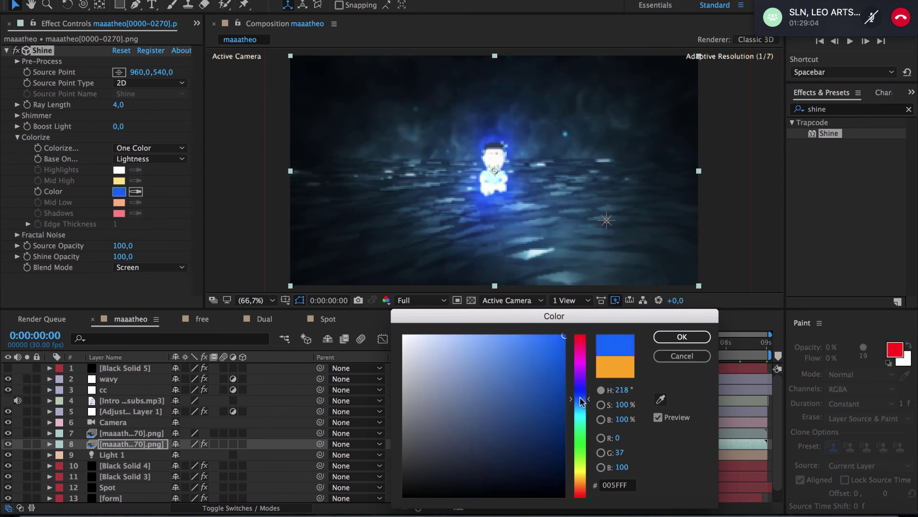
click(683, 338)
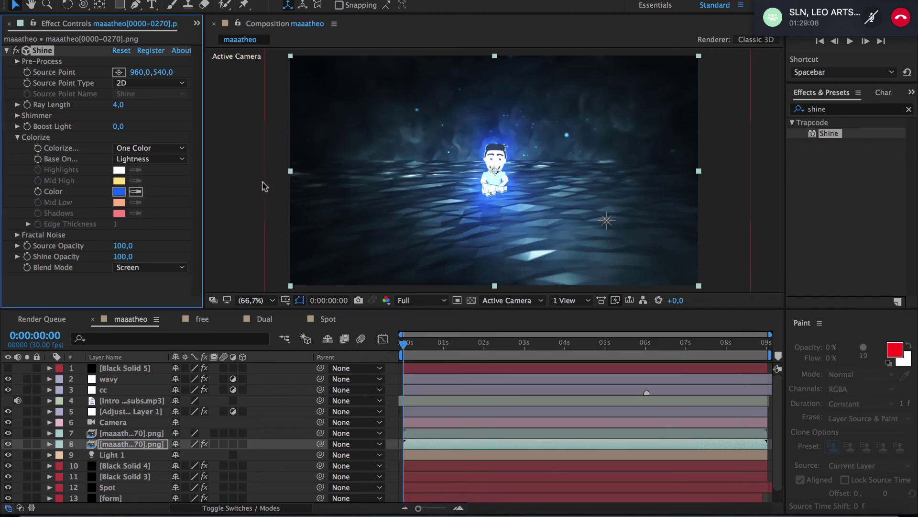
- Sample the Shine color from the character's shirt in the frame, and adjust it to a saturated, slightly darkened turquoise
click(136, 192)
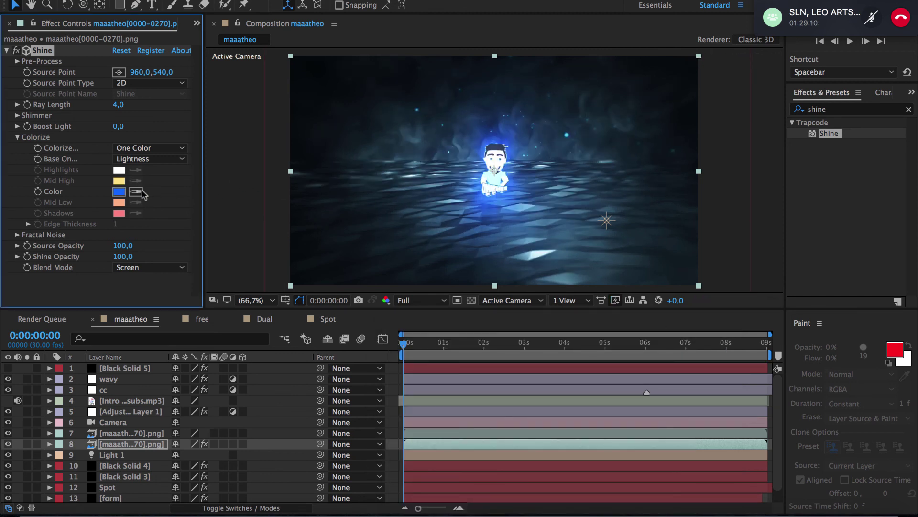
click(493, 179)
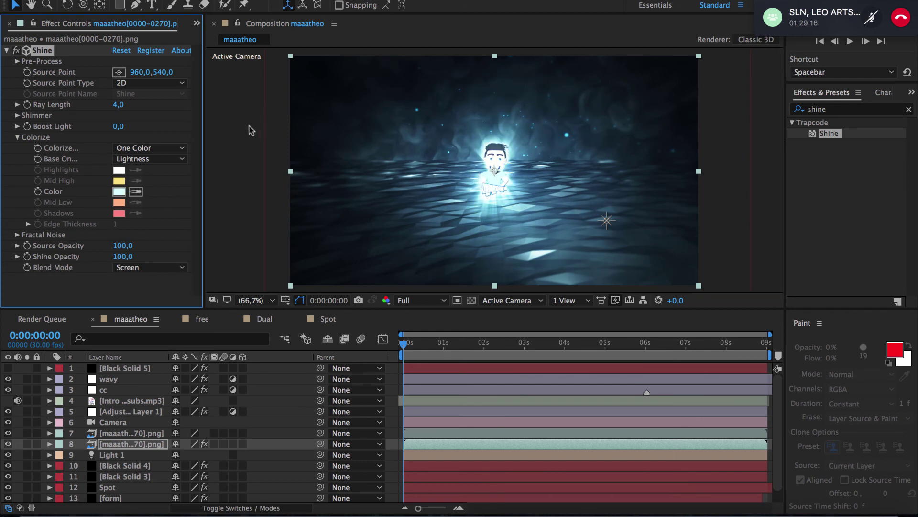
click(119, 191)
drag(490, 375, 403, 496)
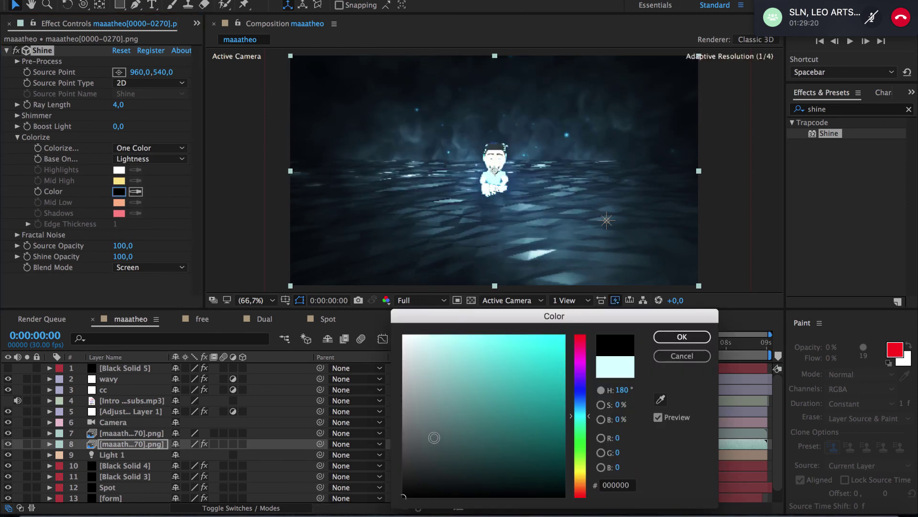
drag(437, 437, 565, 334)
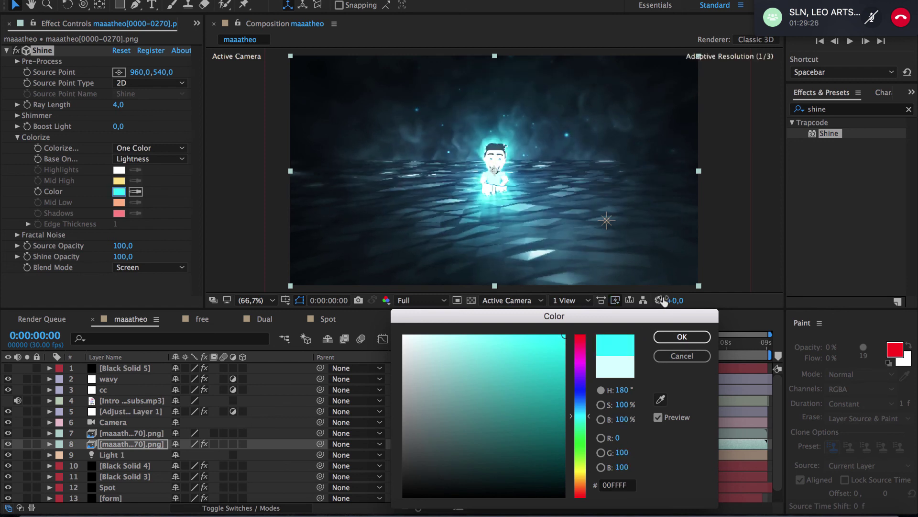
drag(552, 382, 584, 437)
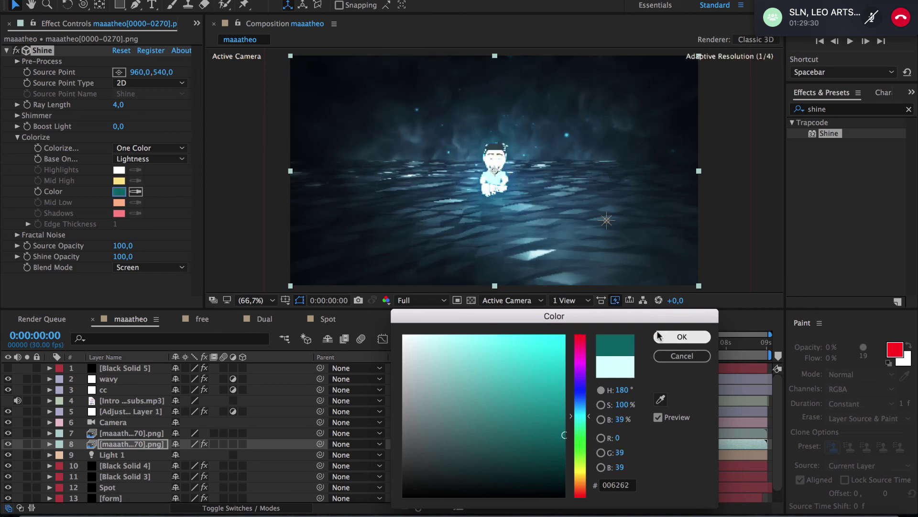
drag(557, 420, 590, 369)
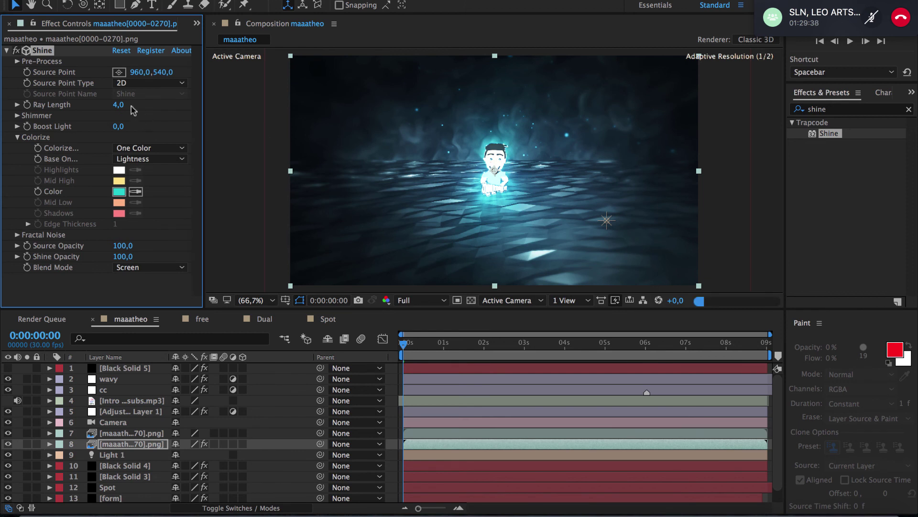
- Set Shine's Boost Light to 3.5 and Ray Length to 2.0, and check the glow at 0:00:02:06
drag(115, 126, 132, 122)
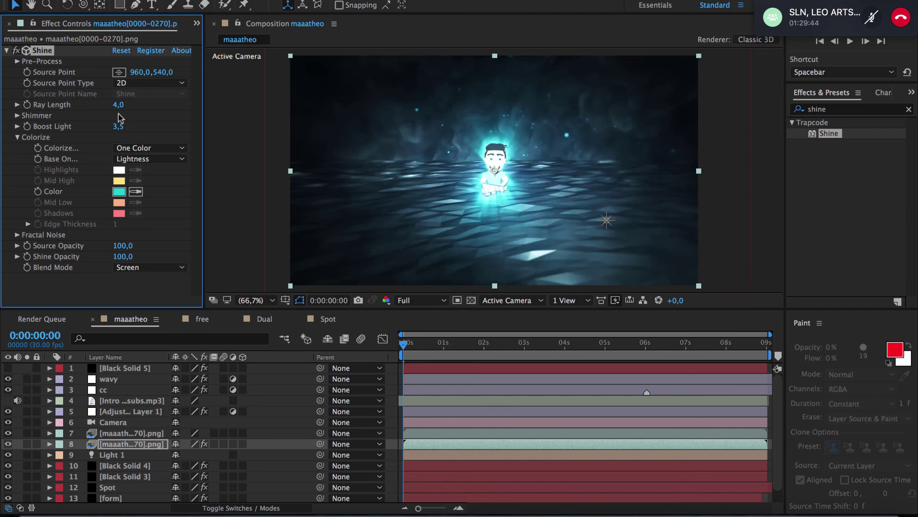
drag(115, 105, 105, 107)
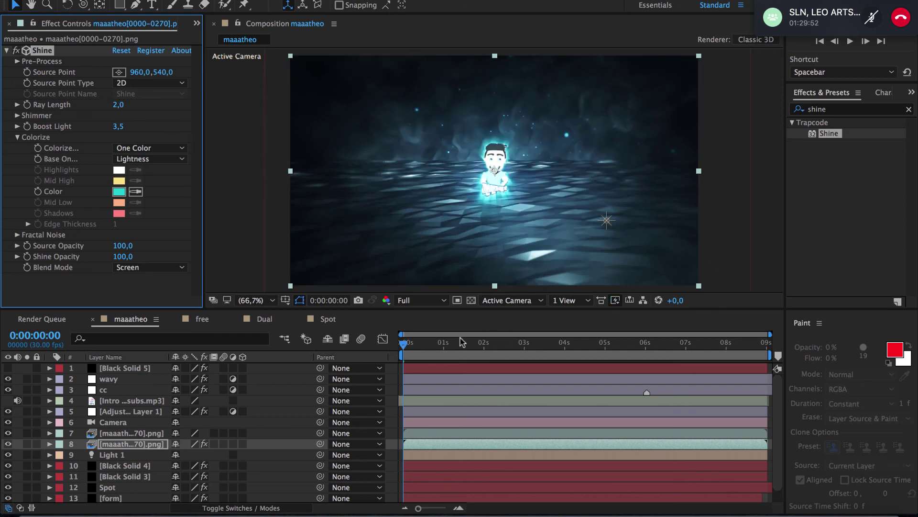
click(444, 342)
drag(444, 341, 493, 341)
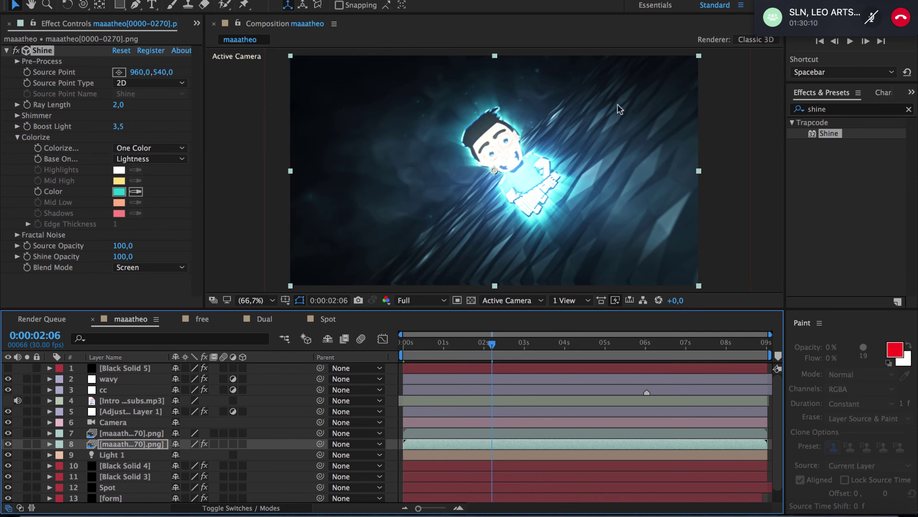
- Search for find ed and apply Find Edges to the Shine layer, with Invert enabled and Blend With Original at 50%
click(834, 110)
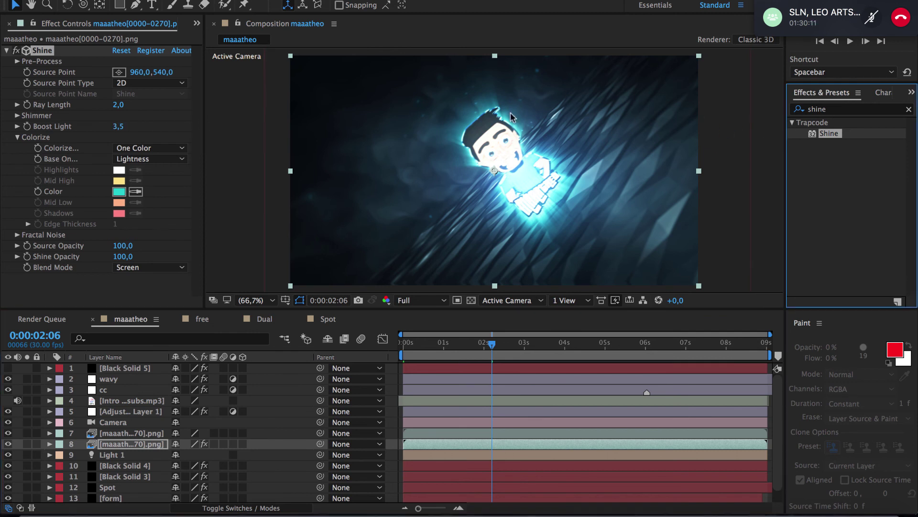
click(854, 109)
key(BackSpace)
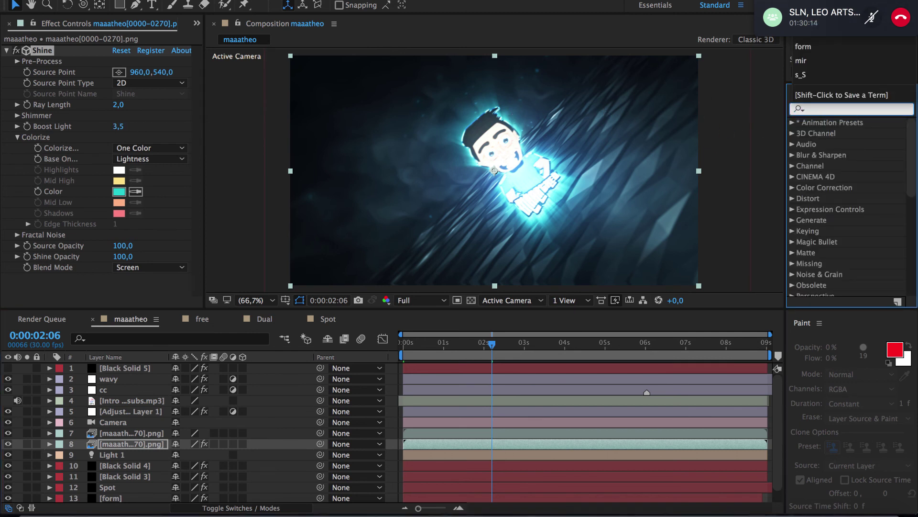
text(find ed)
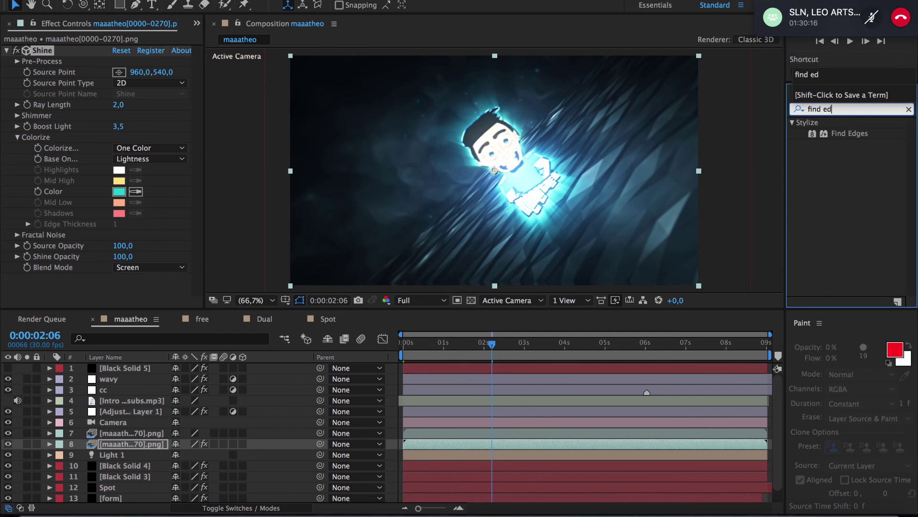
double_click(838, 137)
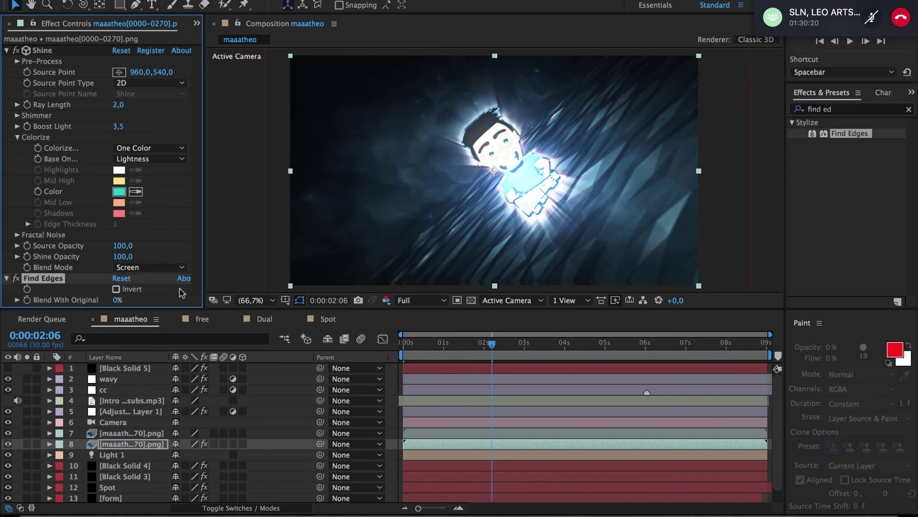
click(116, 289)
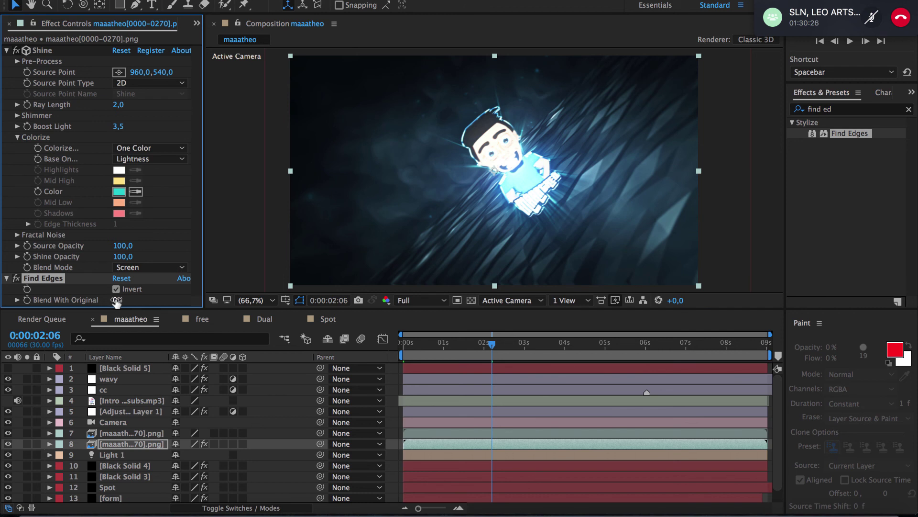
drag(119, 300, 144, 299)
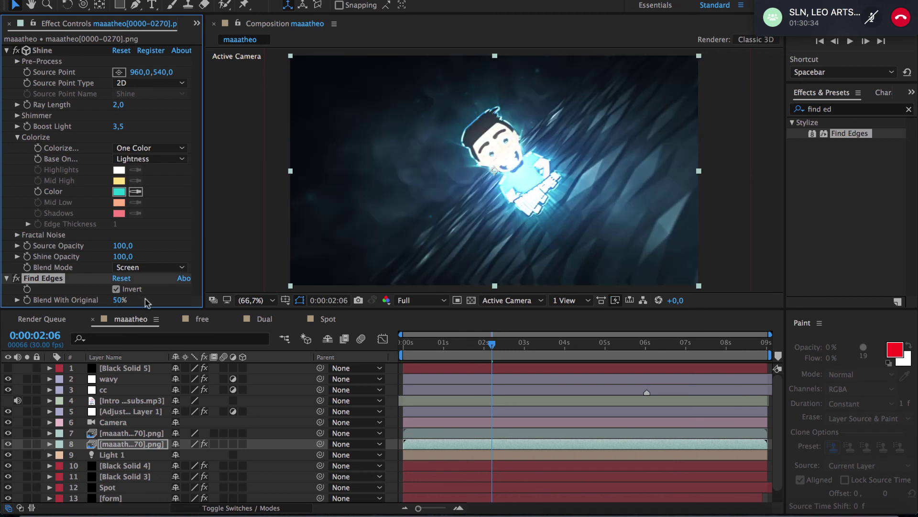
- Set the Find Edges Blend With Original to 70% and check the glow at 0:00:01:12
click(125, 299)
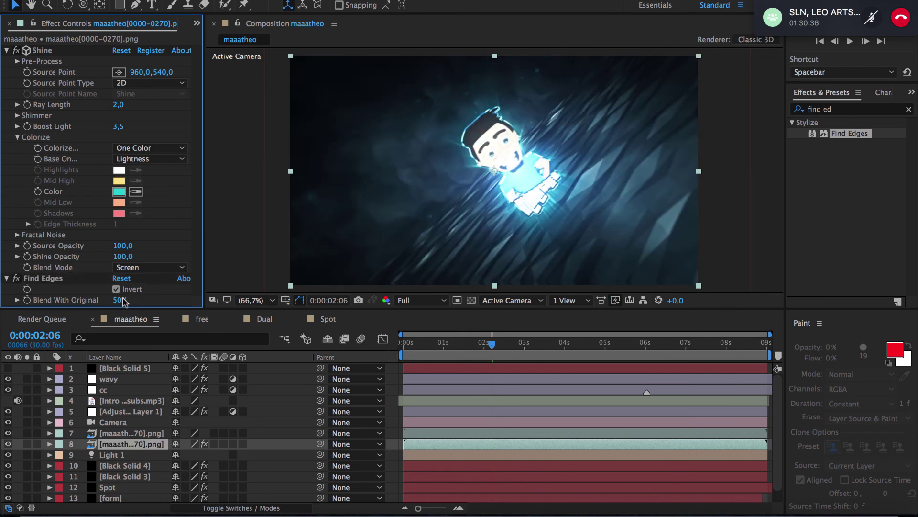
drag(120, 300, 133, 300)
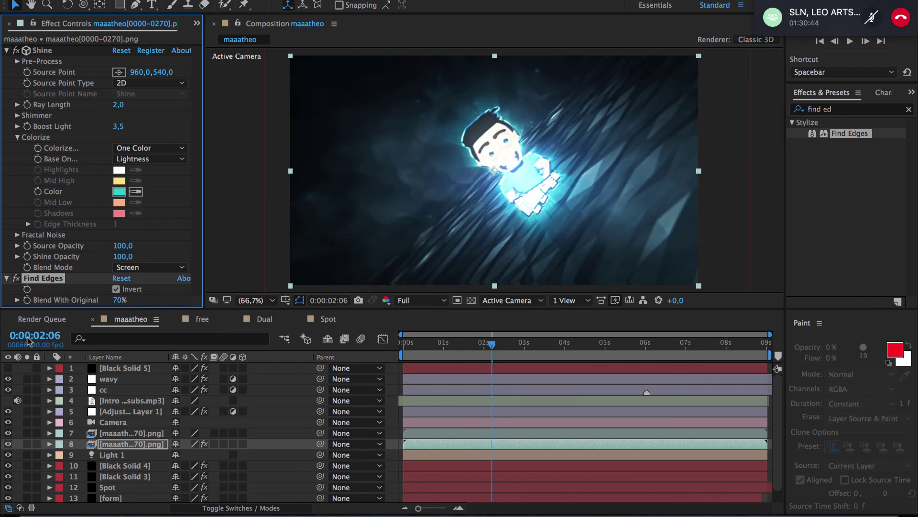
click(460, 342)
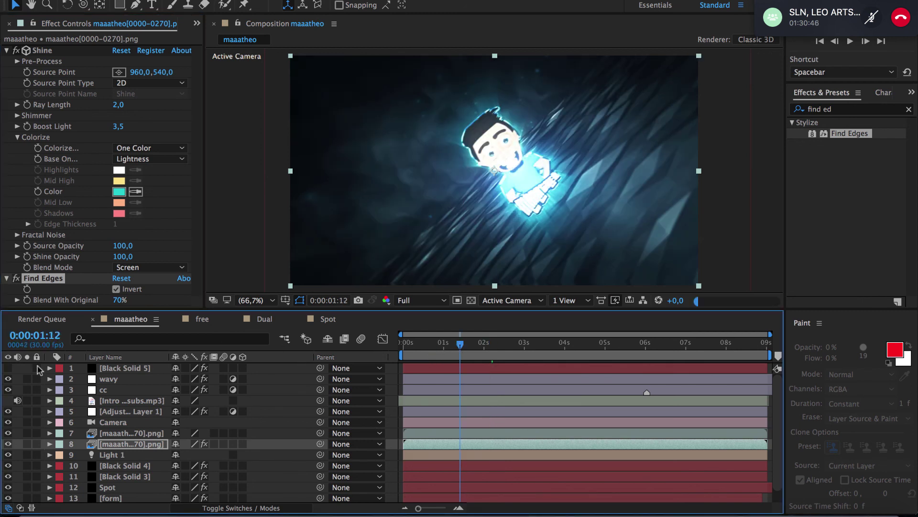
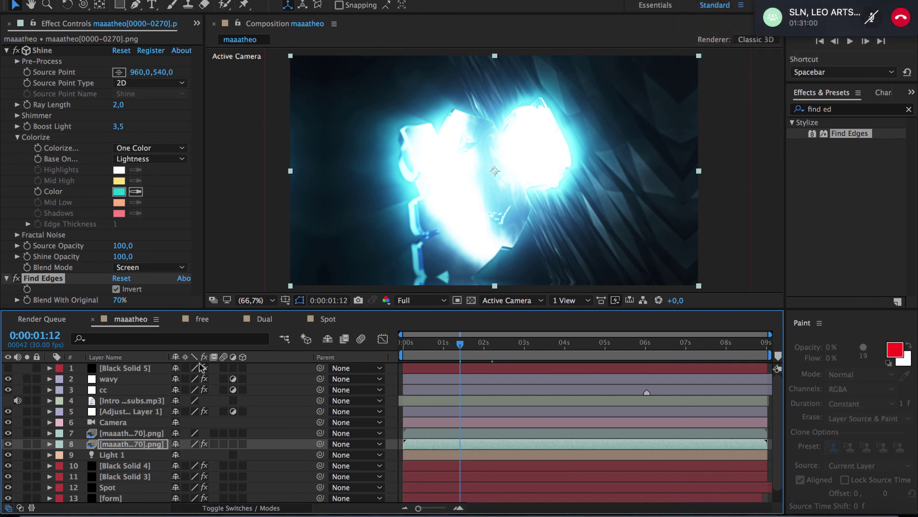
- Add a new adjustment layer and move it above all other layers in the maaatheo composition
click(244, 0)
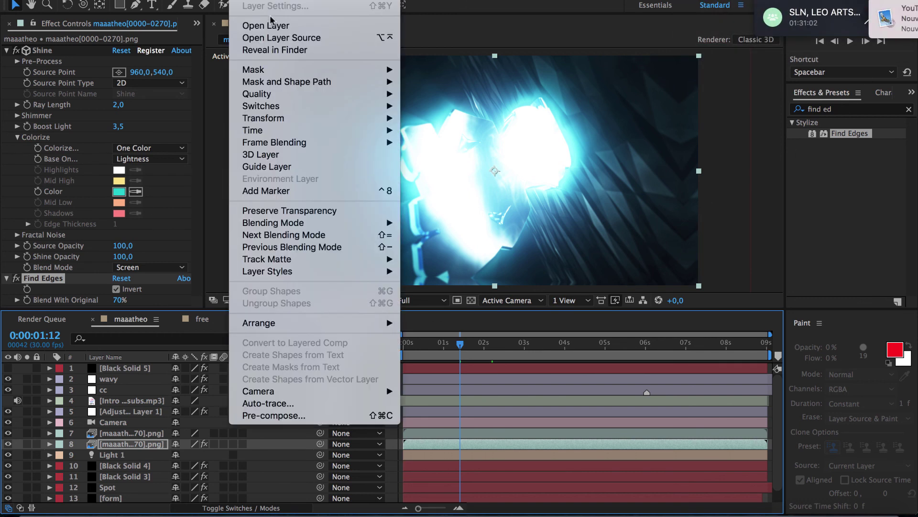
mouse_move(280, 0)
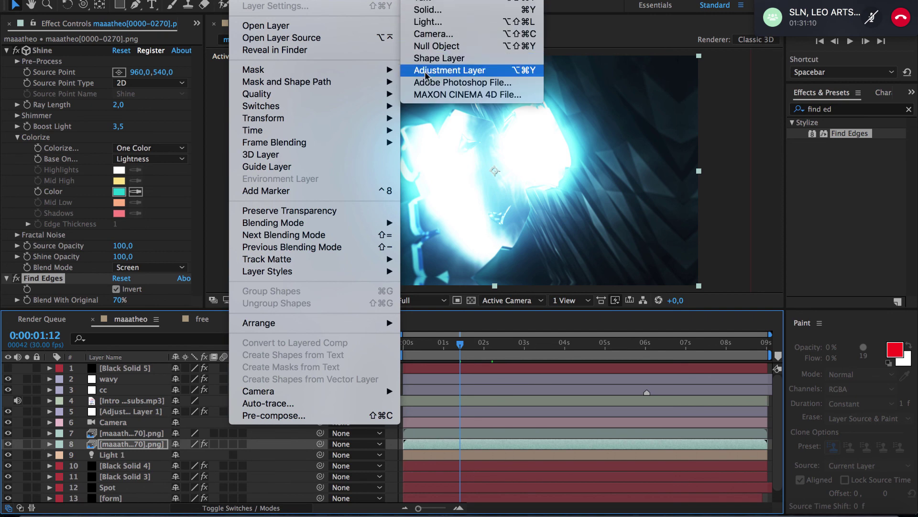
click(425, 73)
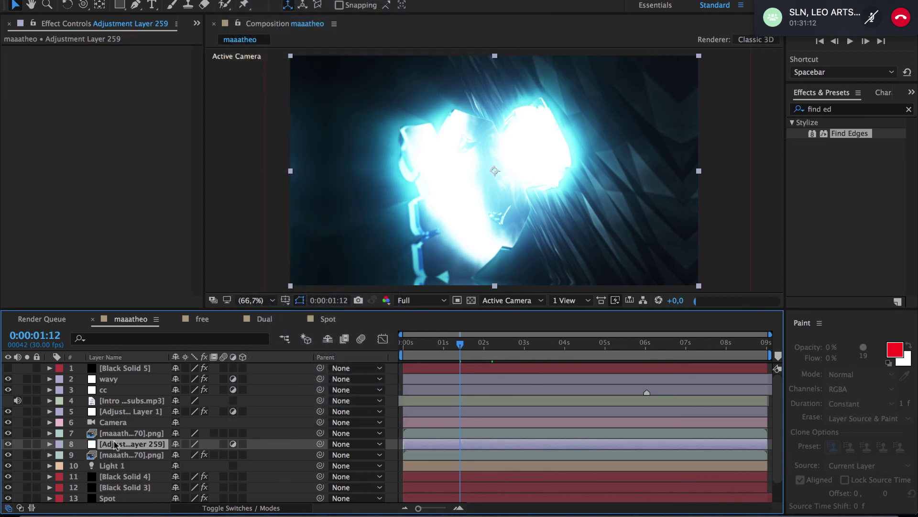
drag(114, 445, 122, 366)
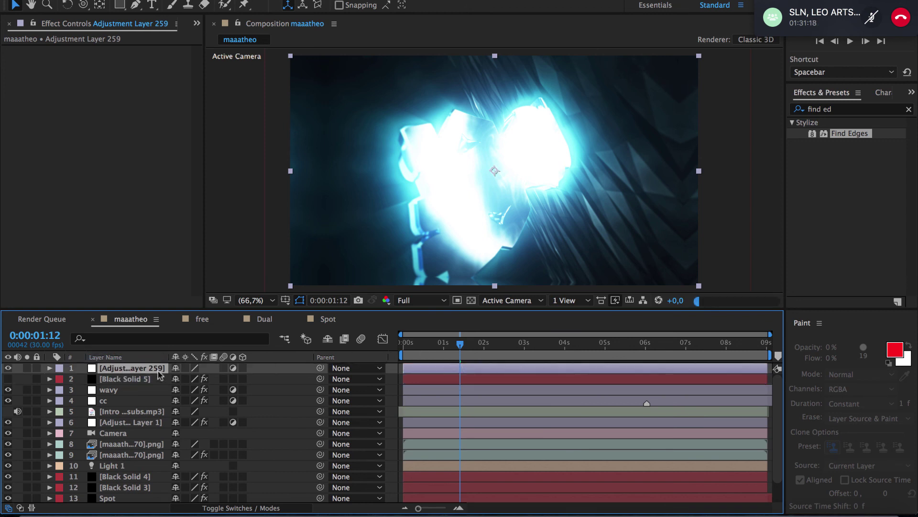
- Search the effects for rsmb and save the project
click(854, 109)
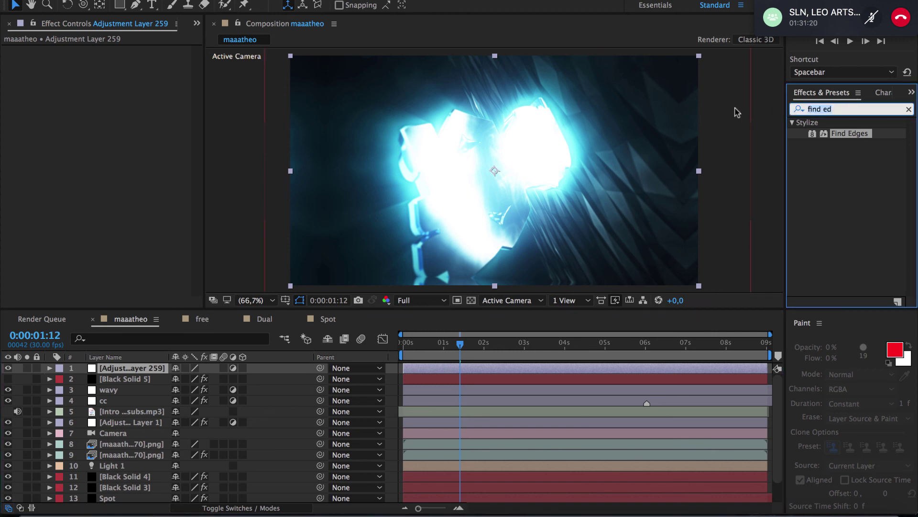
key(BackSpace)
text(rsmb)
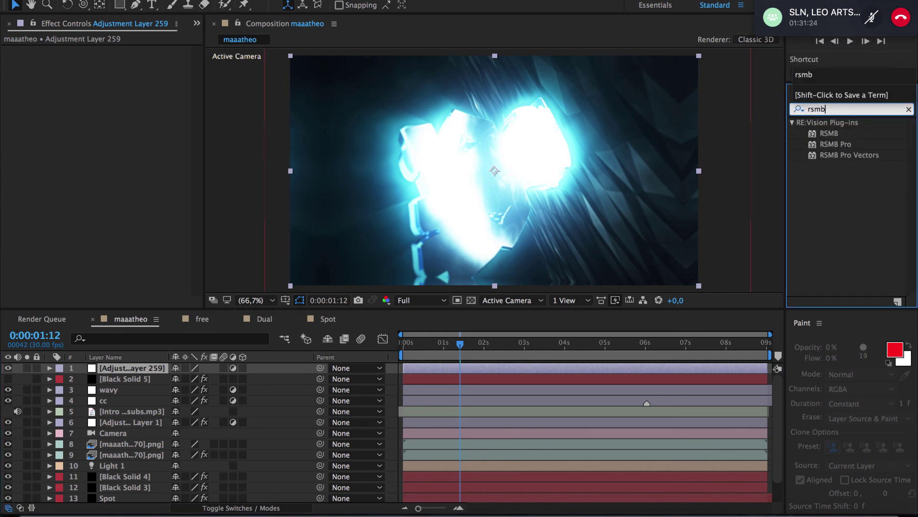
click(122, 1)
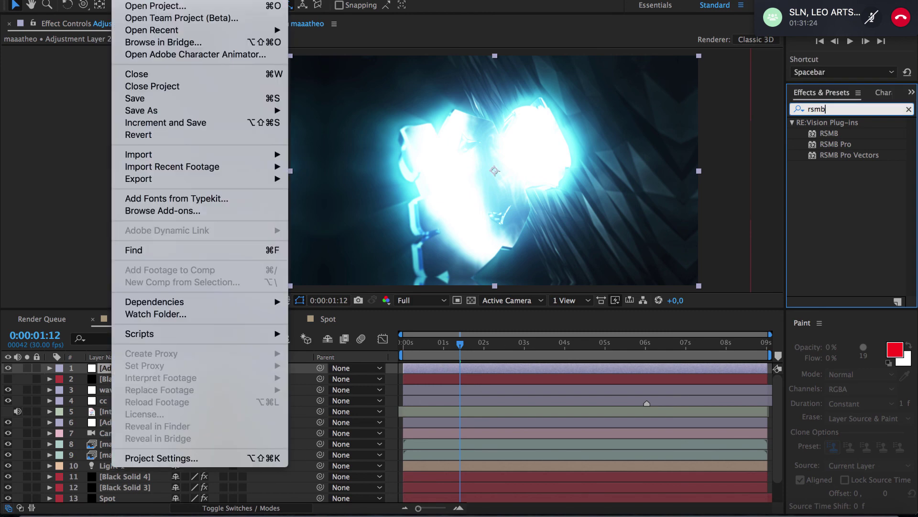
click(159, 98)
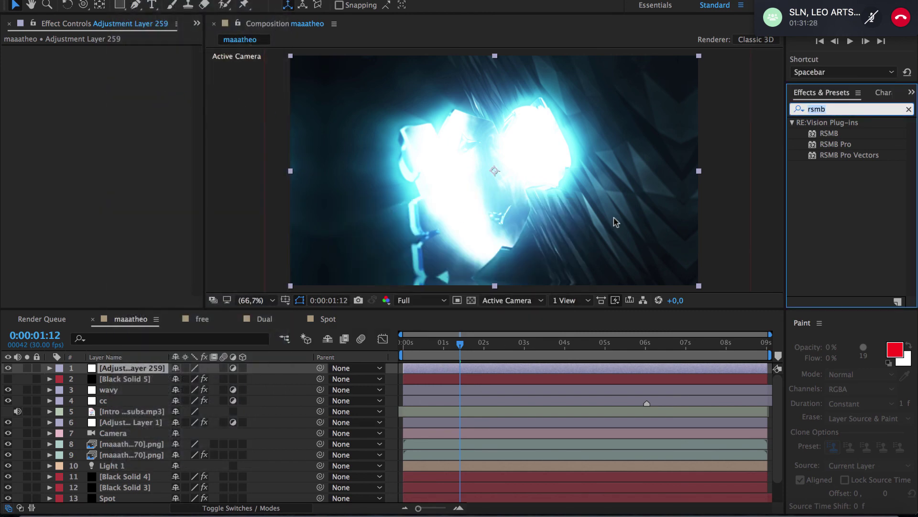
- Make the Black Solid 5 layer visible and apply the RSMB effect to the new adjustment layer
click(12, 384)
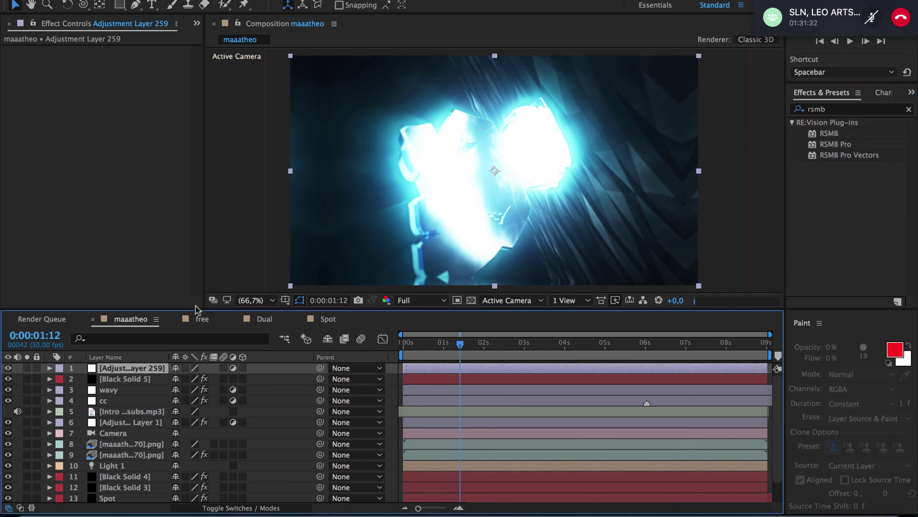
click(829, 133)
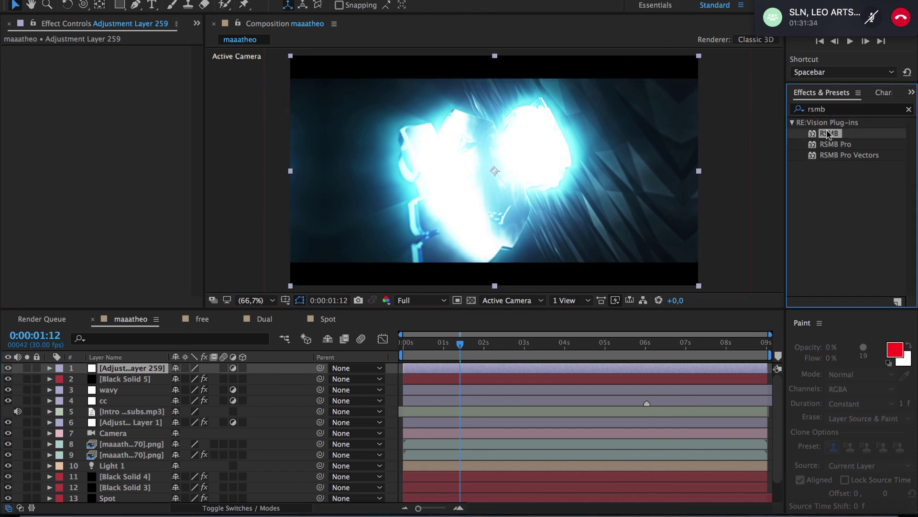
double_click(828, 134)
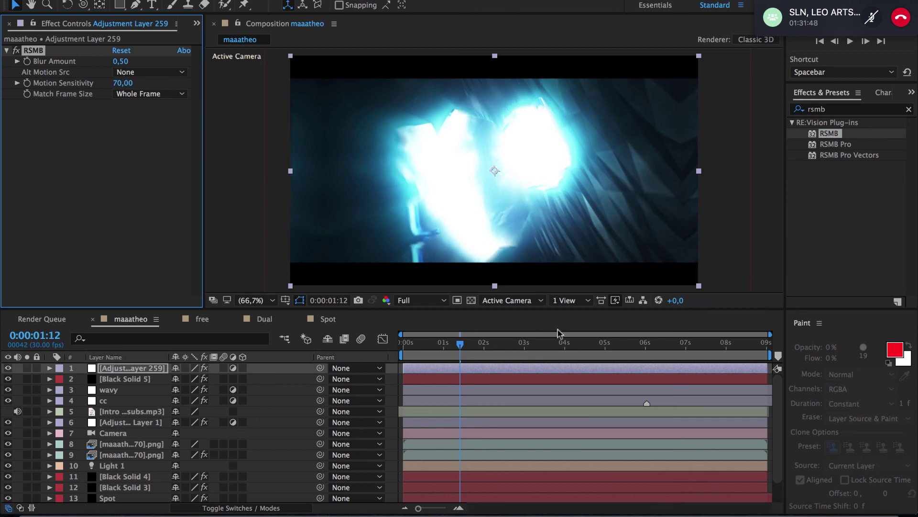
- Examine the frame at 0:00:00:20 with the motion blur and letterbox bars, and look through the layer stack
click(439, 344)
drag(438, 346, 430, 346)
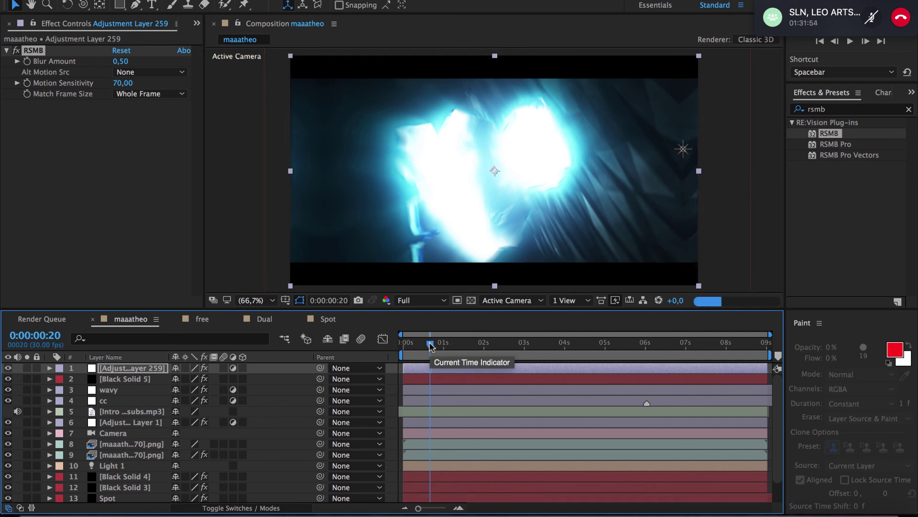
scroll(295, 414, down, 2)
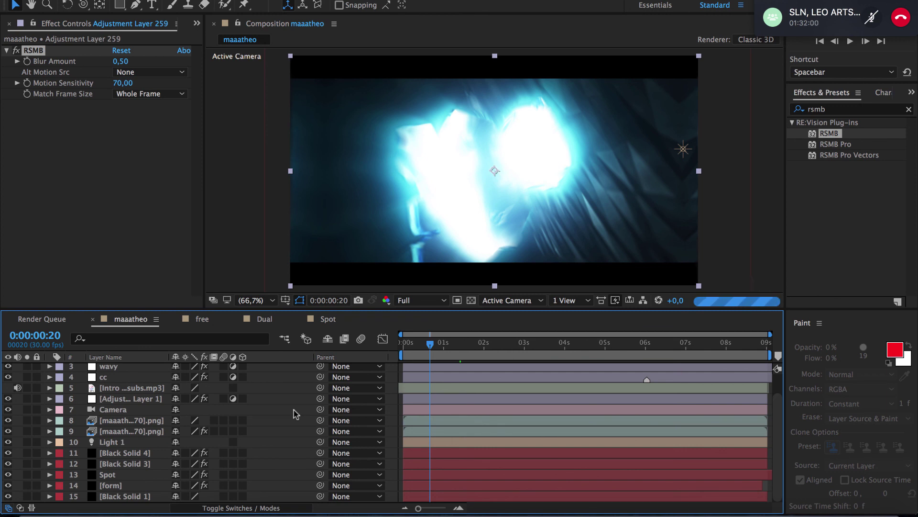
scroll(295, 413, up, 2)
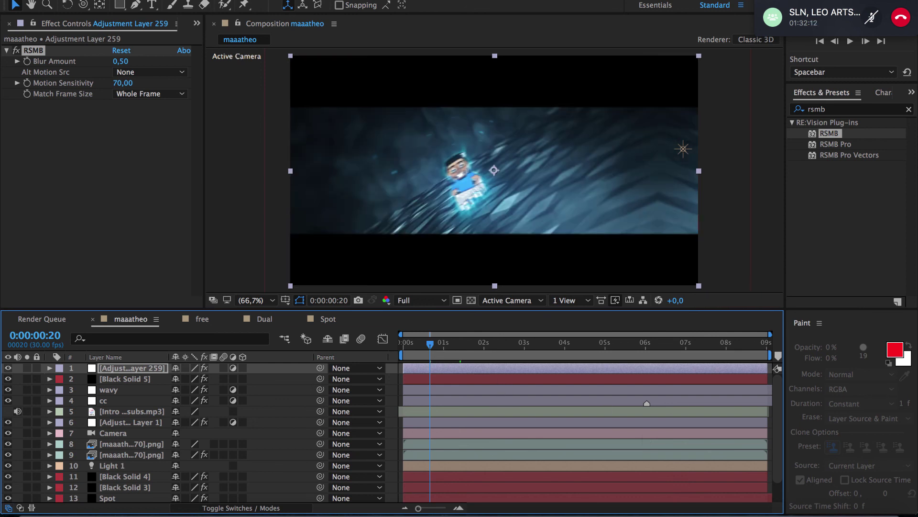
- Add the maaatheo composition to the render queue
click(193, 0)
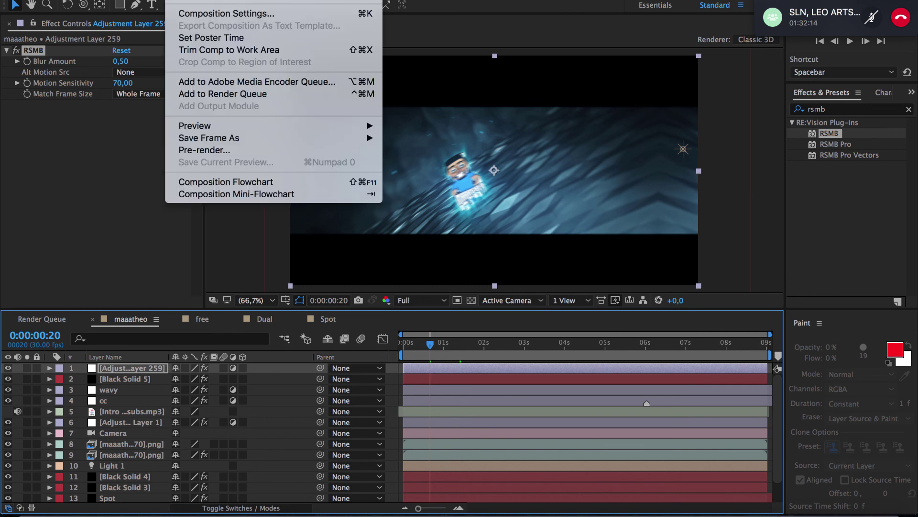
mouse_move(124, 0)
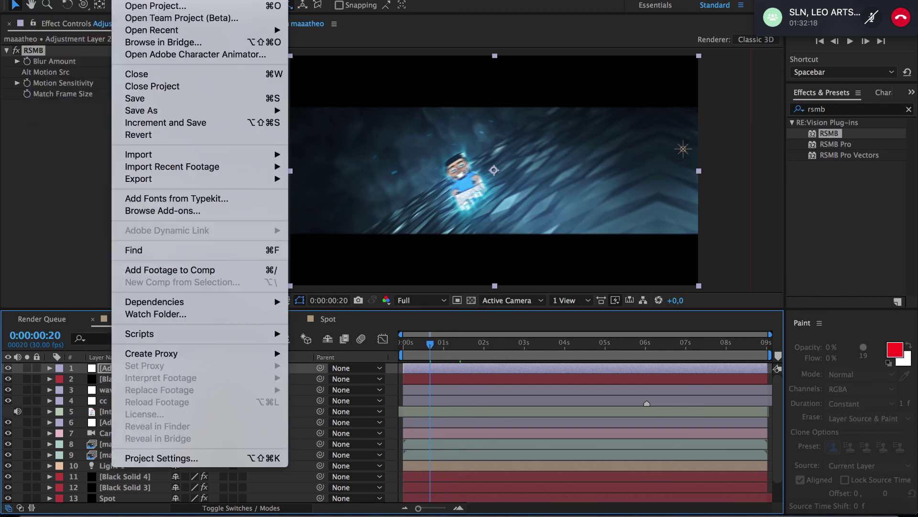
mouse_move(161, 184)
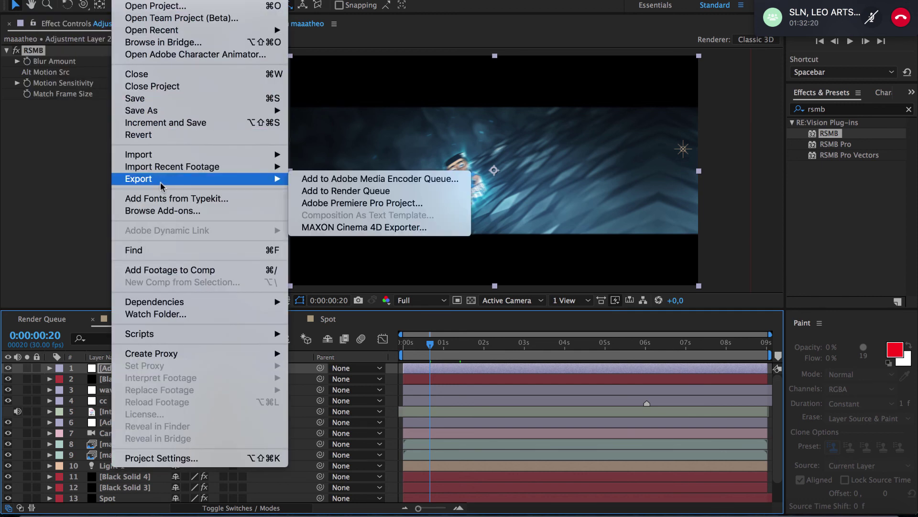
click(325, 193)
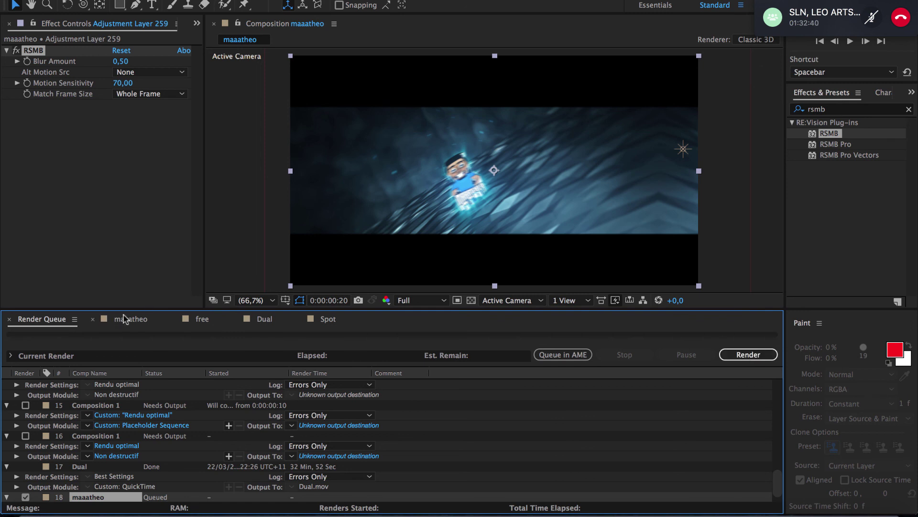
- Delete all older render queue items, from the first Composition 1 through Dual, keeping only maaatheo
scroll(229, 392, down, 2)
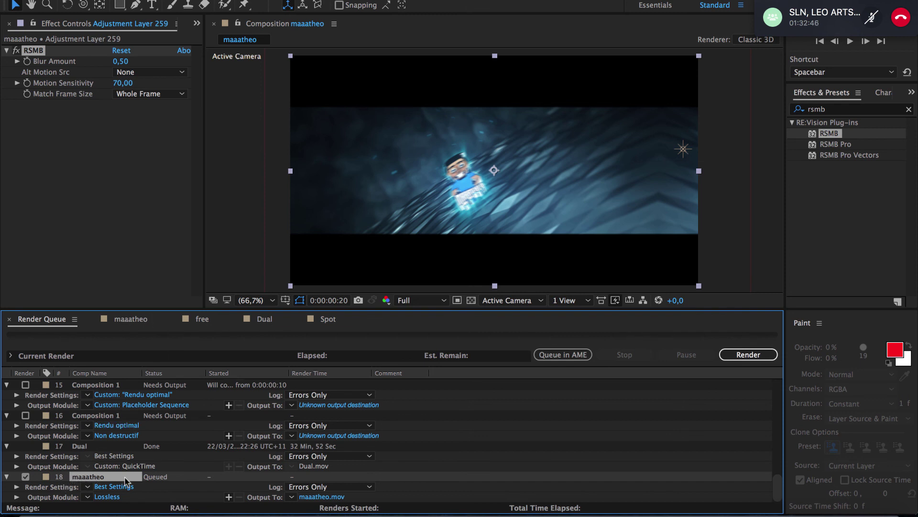
click(74, 441)
scroll(75, 440, up, 10)
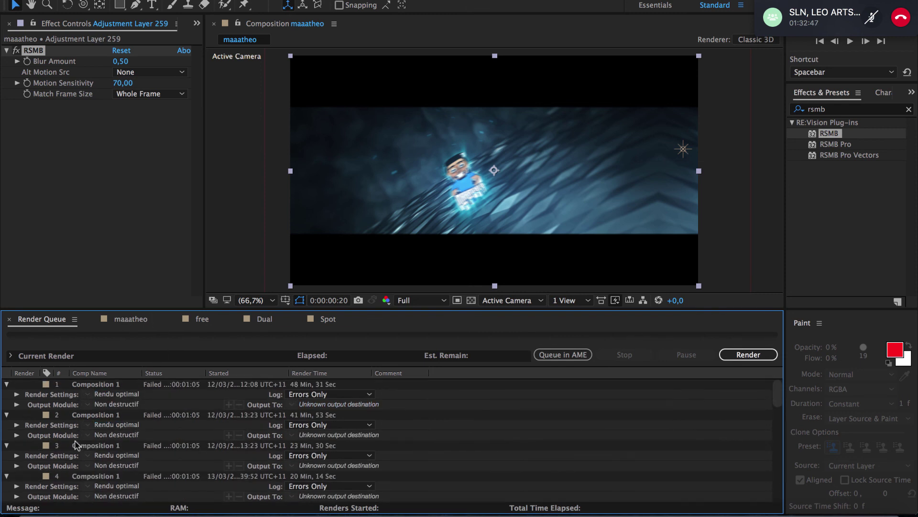
shift+click(112, 387)
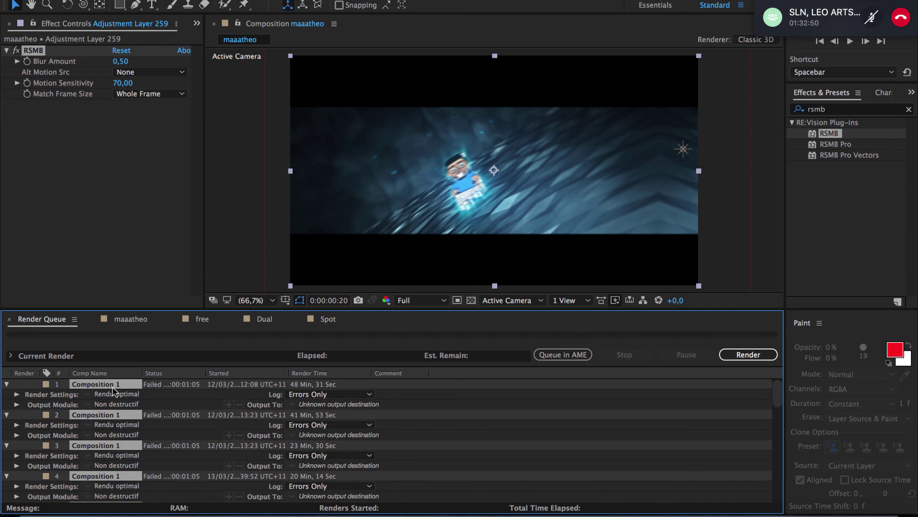
key(Delete)
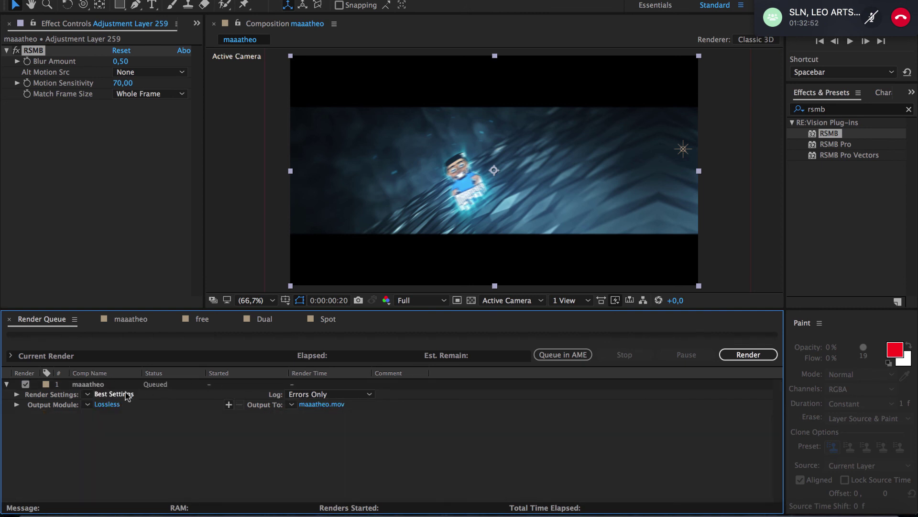
- Start rendering the queued maaatheo item with Best Settings and Lossless output to maaatheo.mov
click(119, 384)
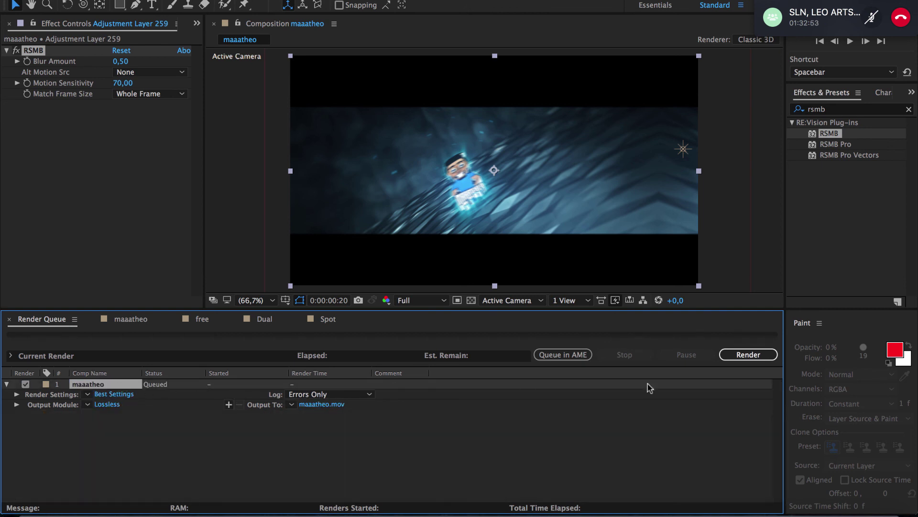
click(749, 354)
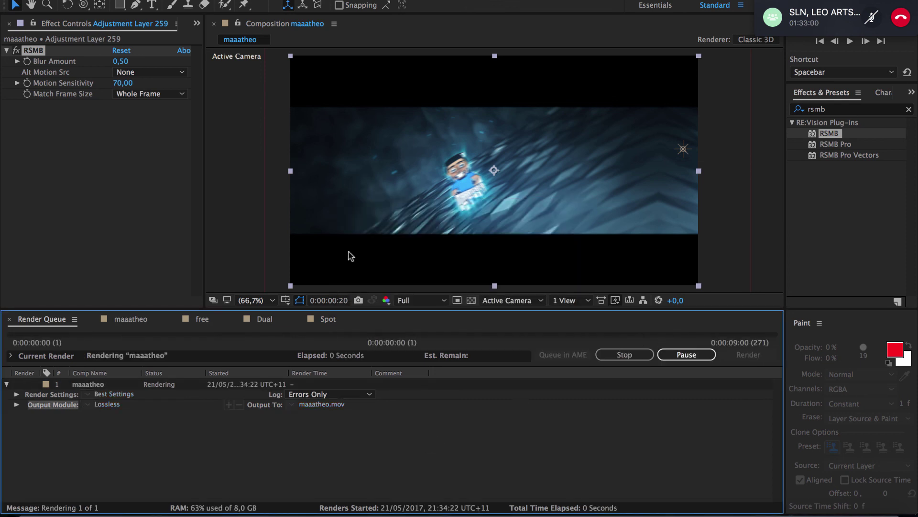
click(17, 0)
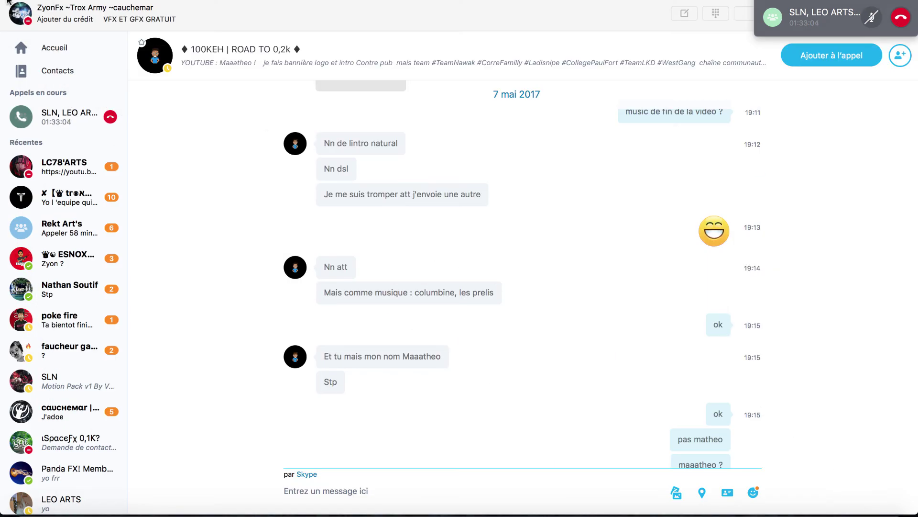
click(7, 2)
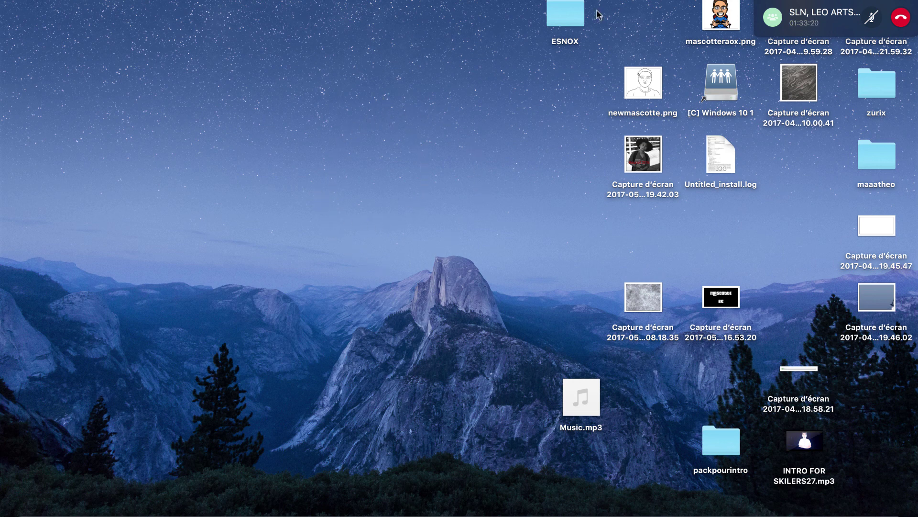
click(672, 2)
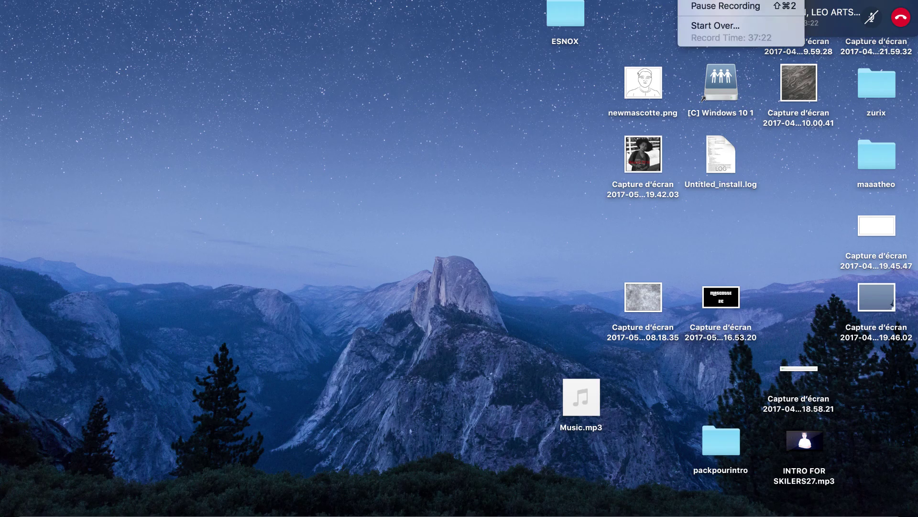